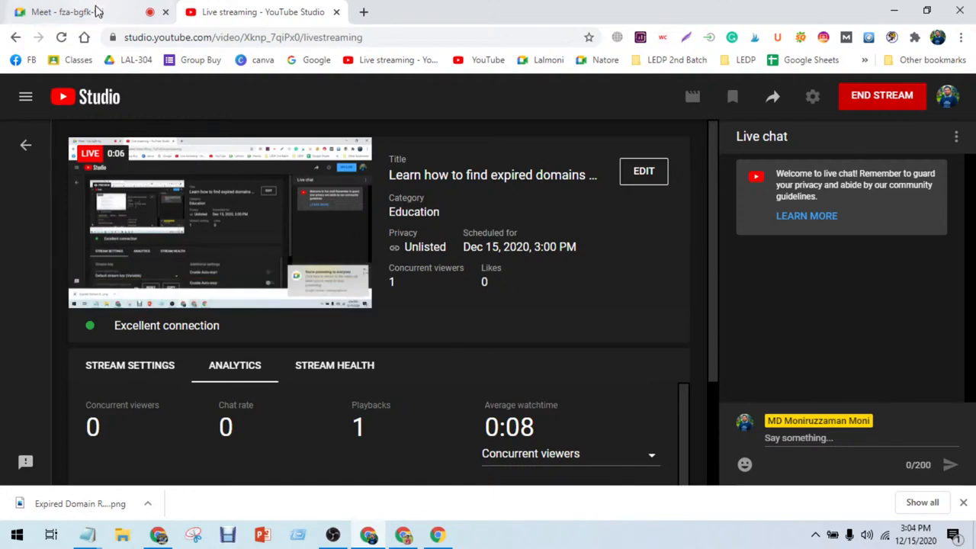
- Return to the Meet call and close the open Notepad files "article submision list" and "article submision list 2" without saving a new copy
{"action": "left_click", "coordinate": [97, 12]}
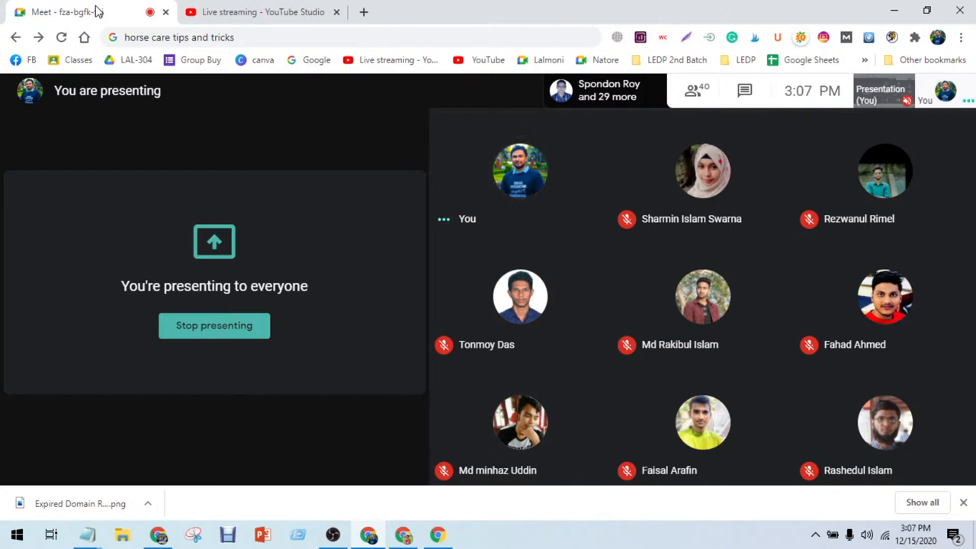
{"action": "mouse_move", "coordinate": [87, 537]}
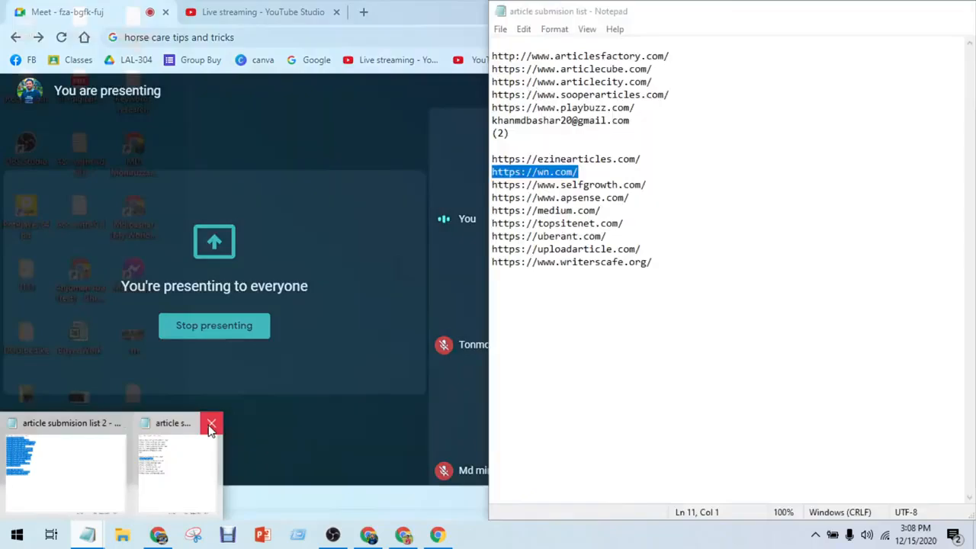
{"action": "left_click", "coordinate": [211, 426]}
{"action": "left_click", "coordinate": [140, 427]}
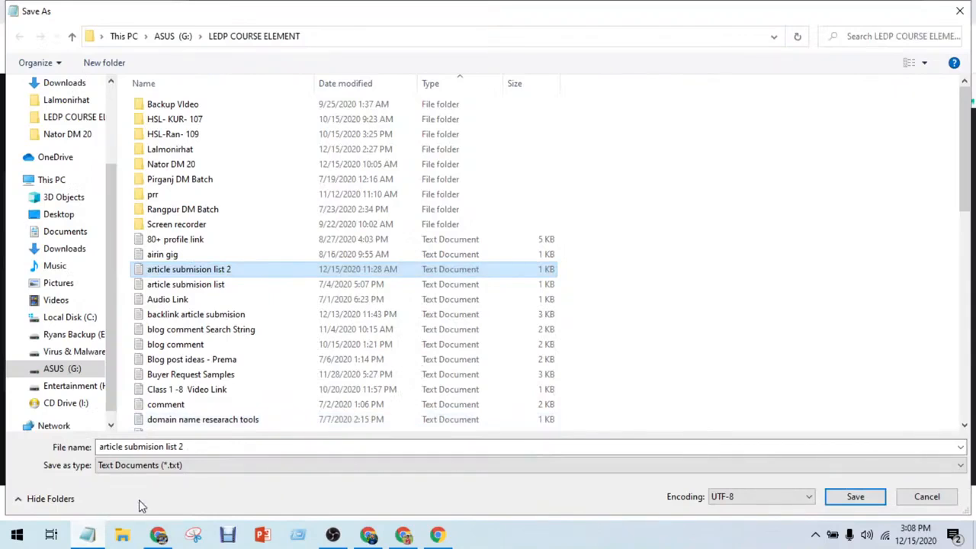
{"action": "left_click", "coordinate": [927, 497]}
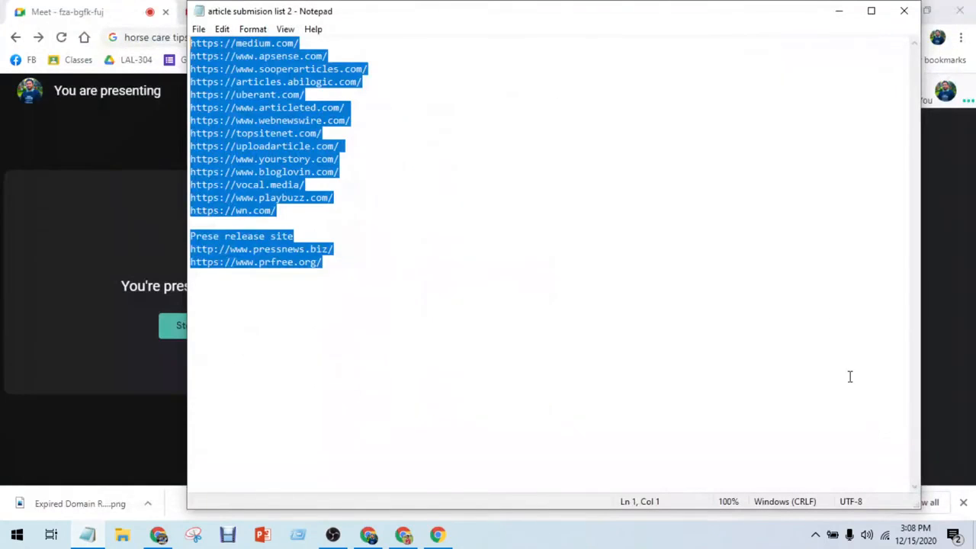
{"action": "left_click", "coordinate": [904, 11]}
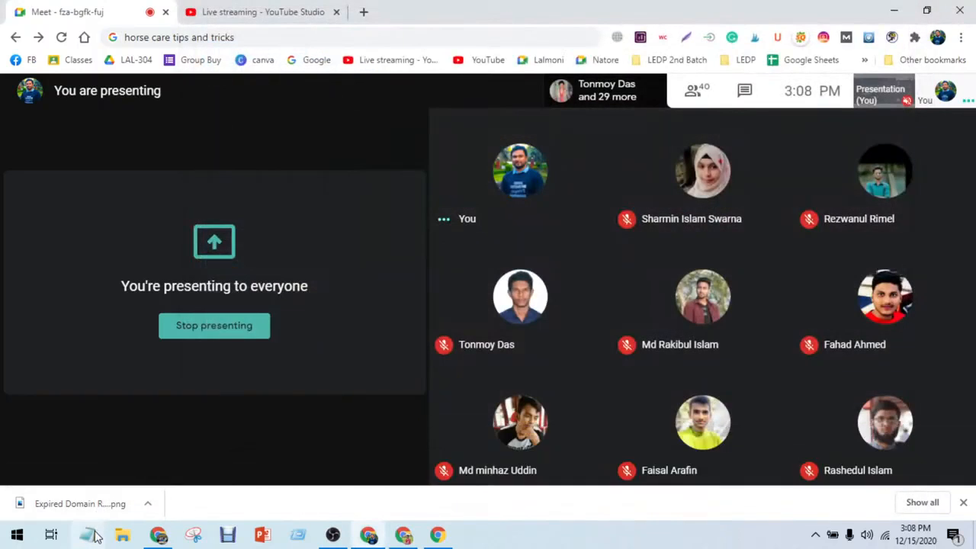
- Open a blank Notepad note and paste in the expireddomains.net address copied from the browser's address suggestion
{"action": "left_click", "coordinate": [90, 534]}
{"action": "left_click_drag", "start_coordinate": [381, 31], "coordinate": [508, 163]}
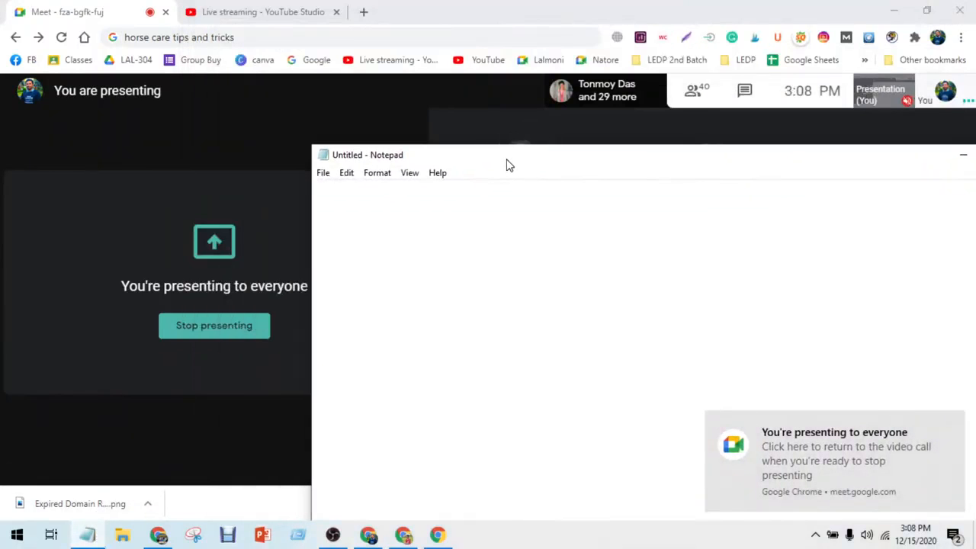
{"action": "left_click", "coordinate": [170, 537]}
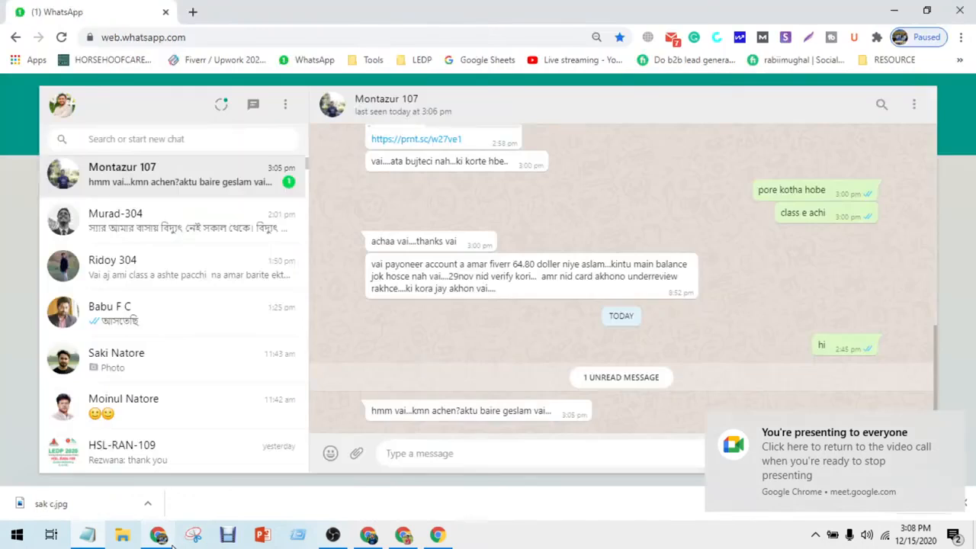
{"action": "left_click", "coordinate": [192, 8]}
{"action": "type", "text": "ex"}
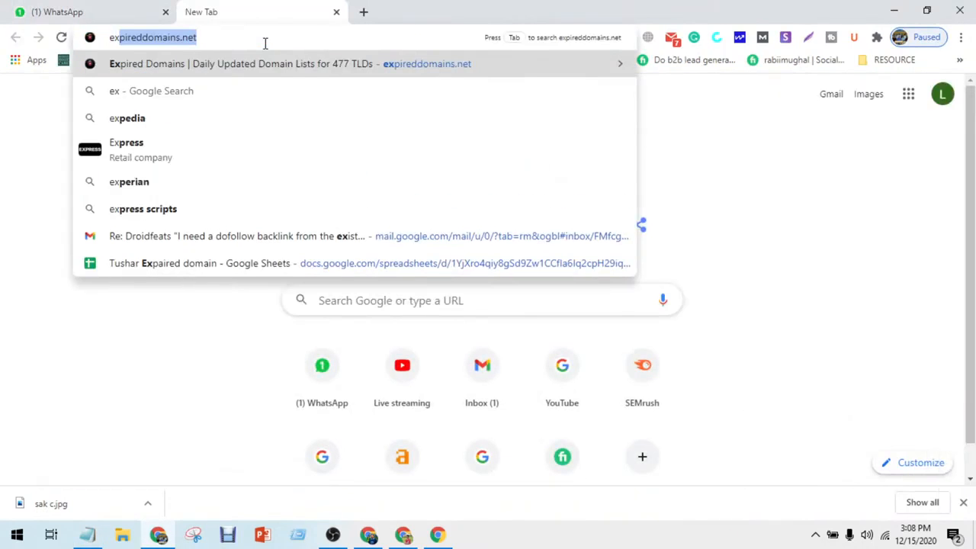
{"action": "key", "text": "ctrl+a"}
{"action": "key", "text": "ctrl+c"}
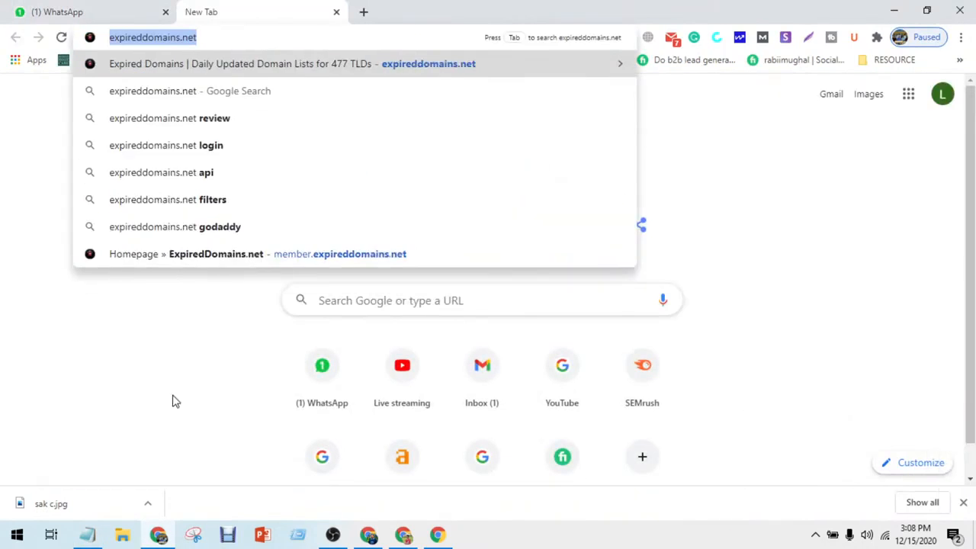
{"action": "key", "text": "BackSpace"}
{"action": "left_click", "coordinate": [91, 534]}
{"action": "key", "text": "ctrl+v"}
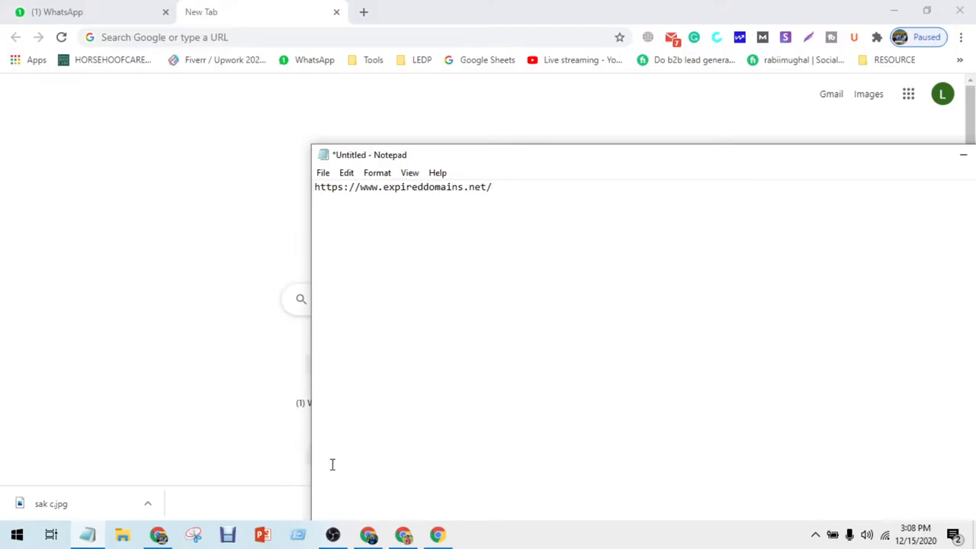
{"action": "left_click", "coordinate": [368, 536]}
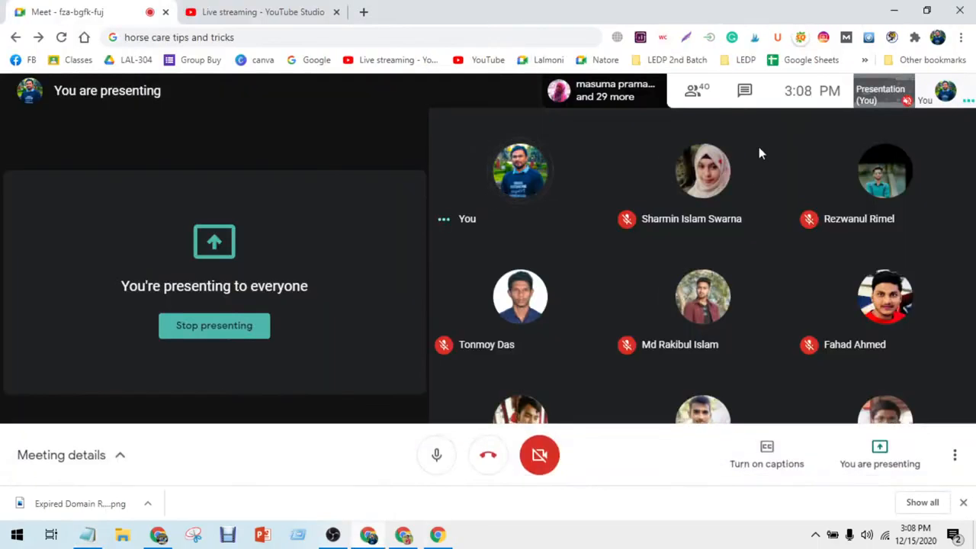
{"action": "left_click", "coordinate": [748, 101]}
{"action": "key", "text": "ctrl+v"}
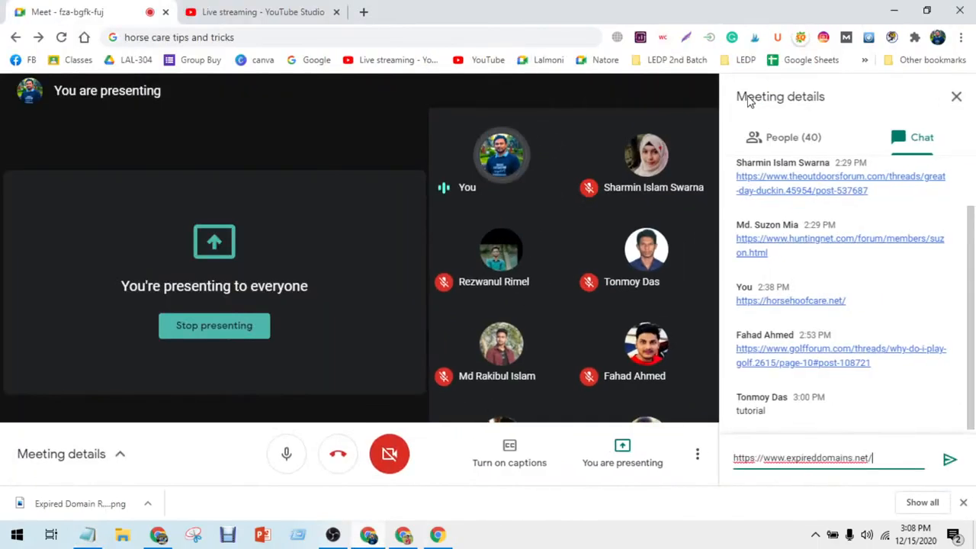
{"action": "key", "text": "Return"}
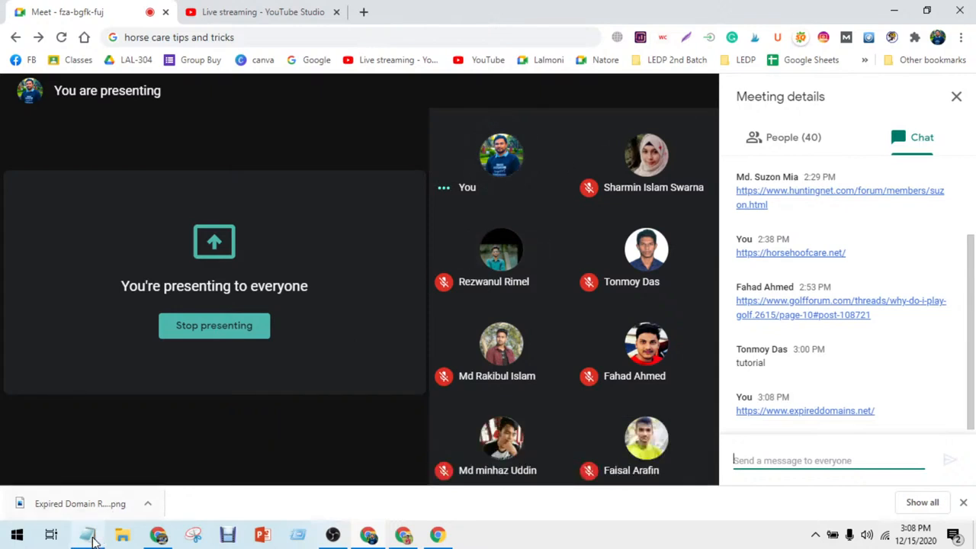
- Switch to Notepad and list DA, DR and TF on separate lines below the URL, after a blank line
{"action": "left_click", "coordinate": [87, 534]}
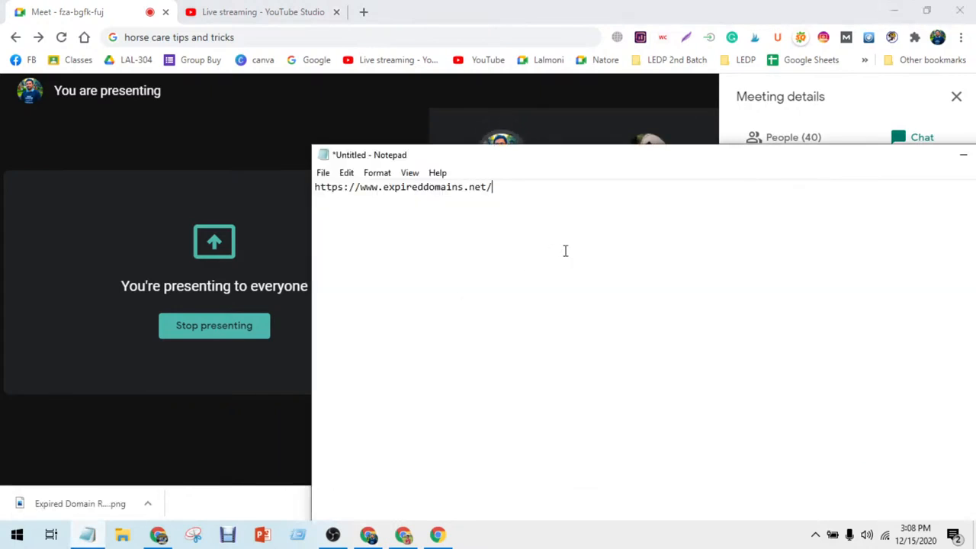
{"action": "key", "text": "Return"}
{"action": "key", "text": "Return"}
{"action": "type", "text": "DA"}
{"action": "type", "text": "R"}
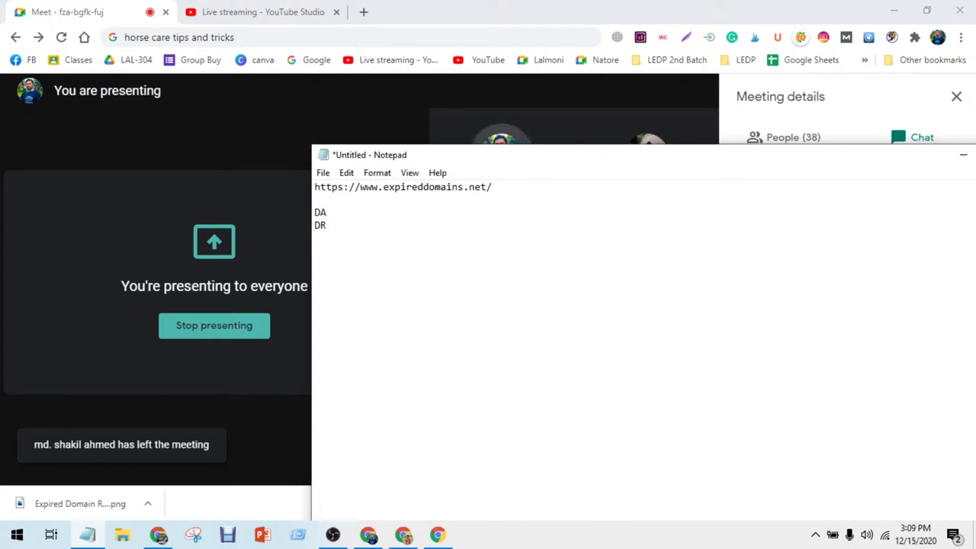
{"action": "type", "text": "F"}
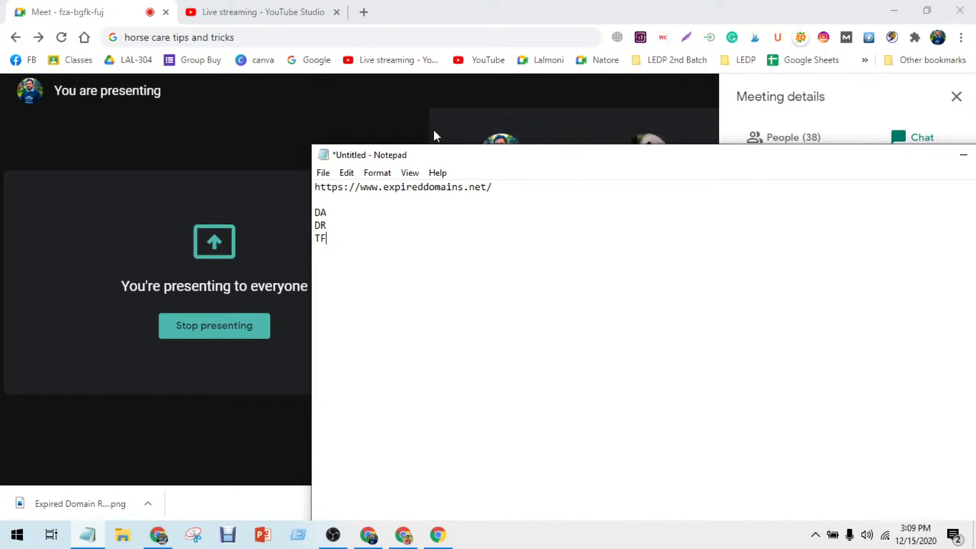
- Load majestic.com in a new tab beside the Meet call and copy its address
{"action": "left_click", "coordinate": [363, 13]}
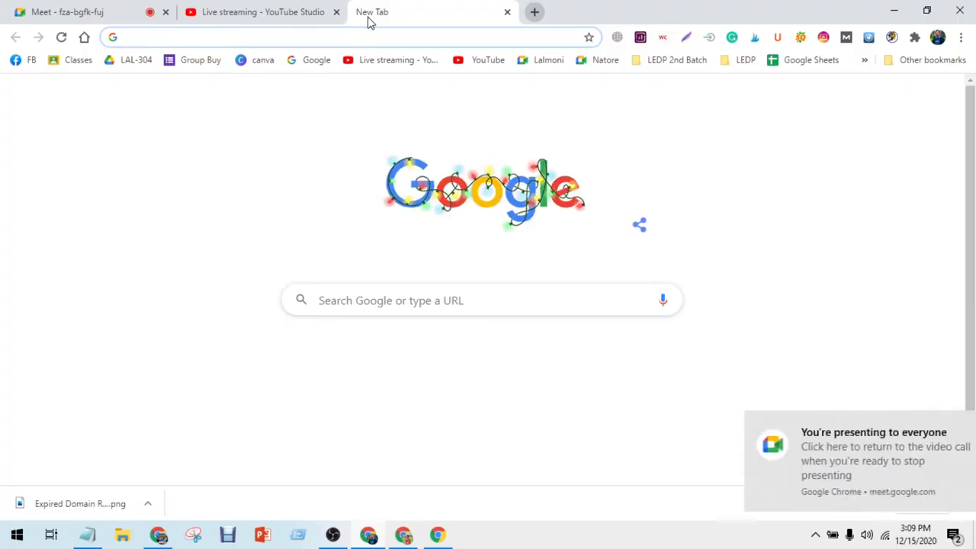
{"action": "type", "text": "maje"}
{"action": "key", "text": "Return"}
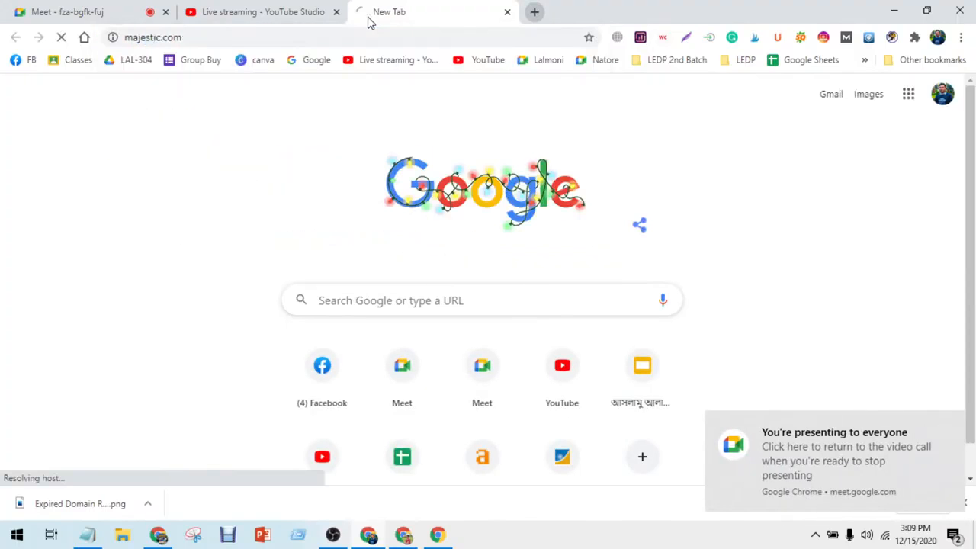
{"action": "left_click", "coordinate": [368, 33]}
{"action": "key", "text": "ctrl+c"}
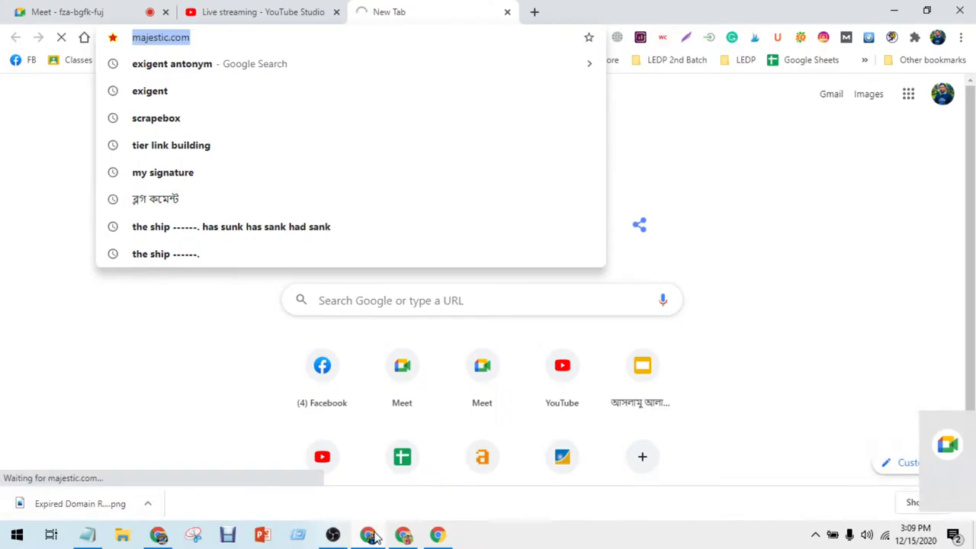
{"action": "left_click", "coordinate": [407, 534]}
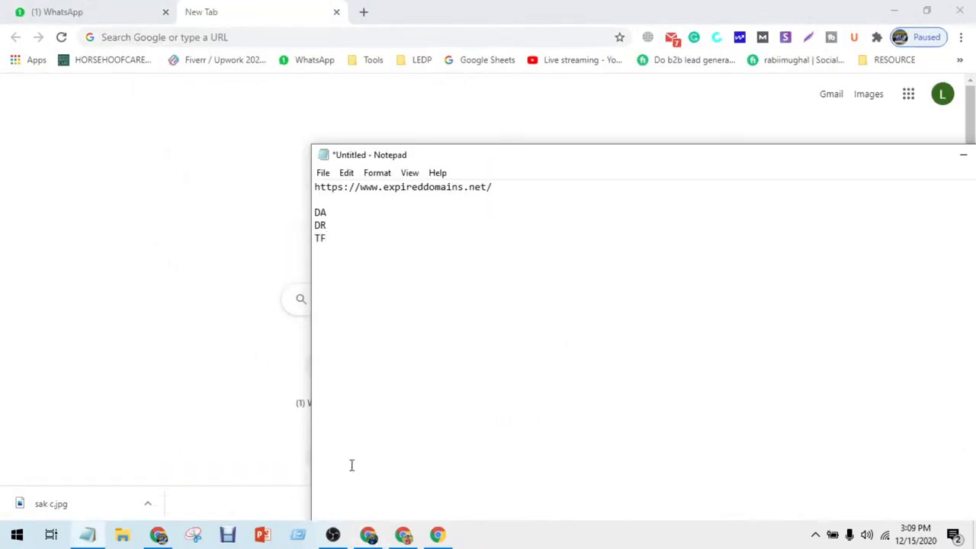
{"action": "left_click", "coordinate": [401, 534]}
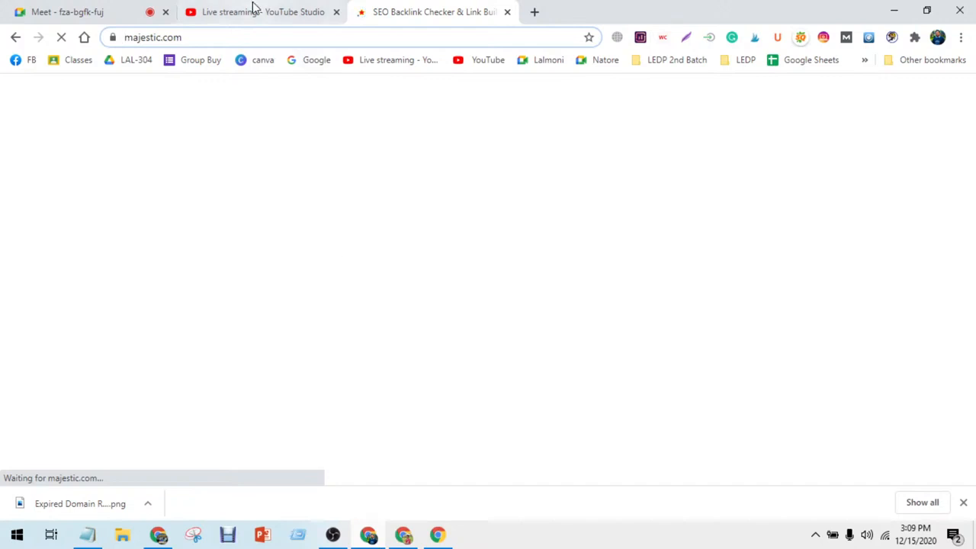
{"action": "left_click", "coordinate": [131, 7]}
{"action": "key", "text": "ctrl+v"}
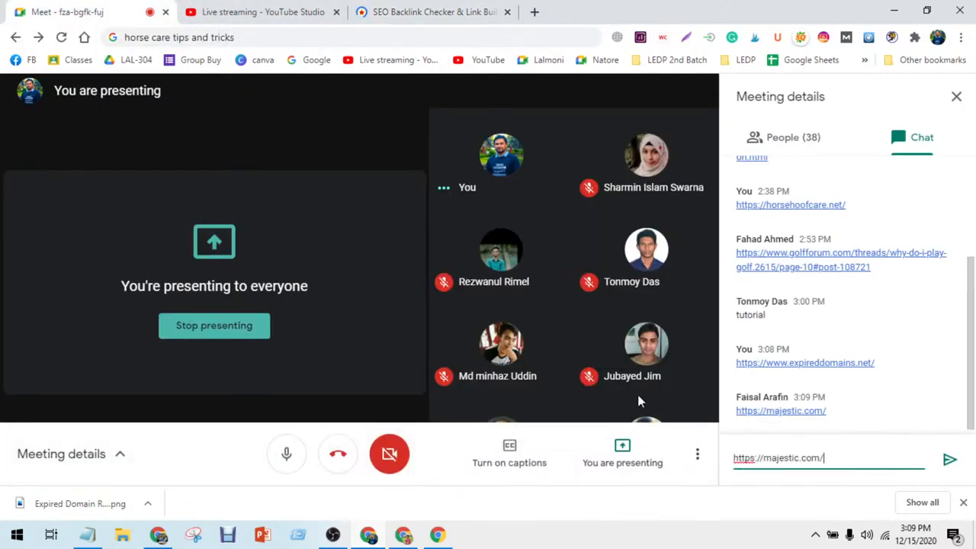
{"action": "key", "text": "Return"}
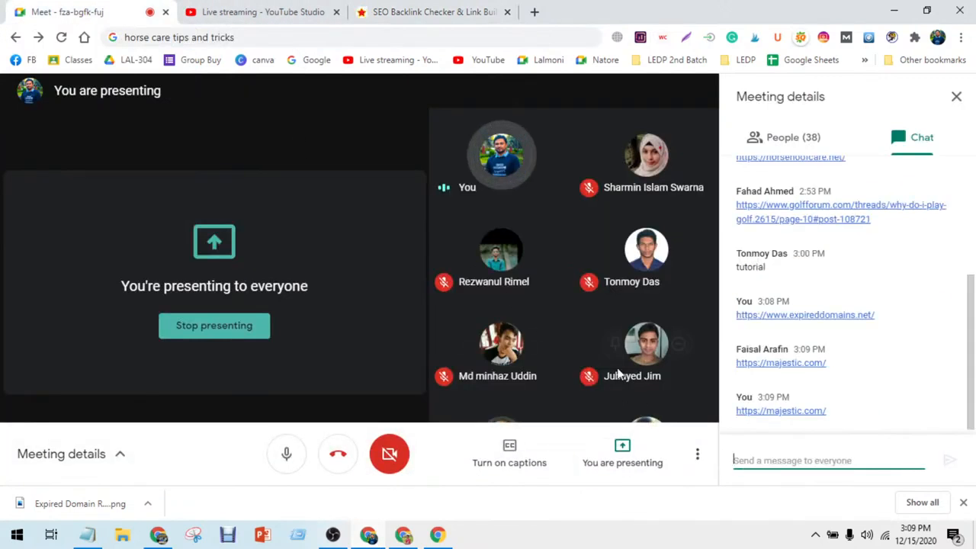
{"action": "left_click", "coordinate": [402, 13]}
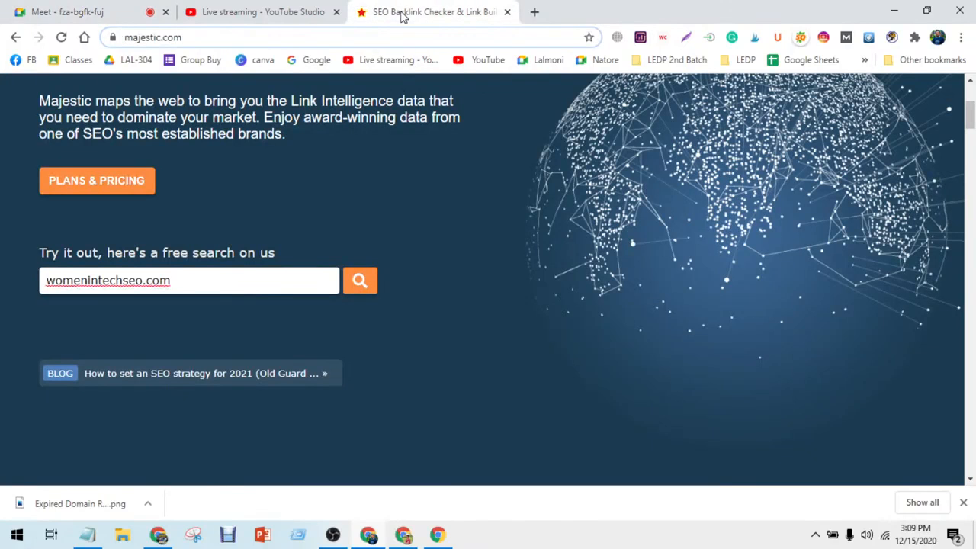
{"action": "left_click", "coordinate": [312, 9]}
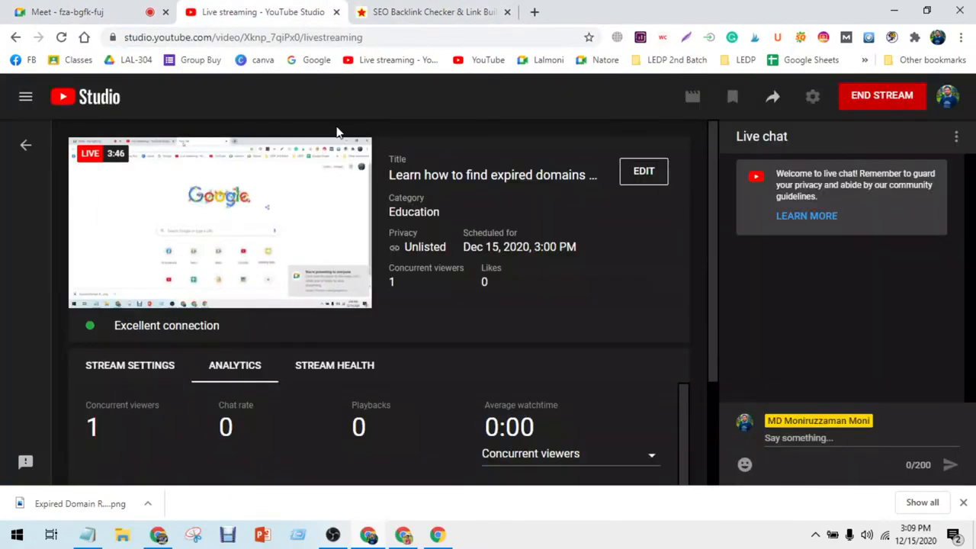
{"action": "left_click", "coordinate": [54, 8]}
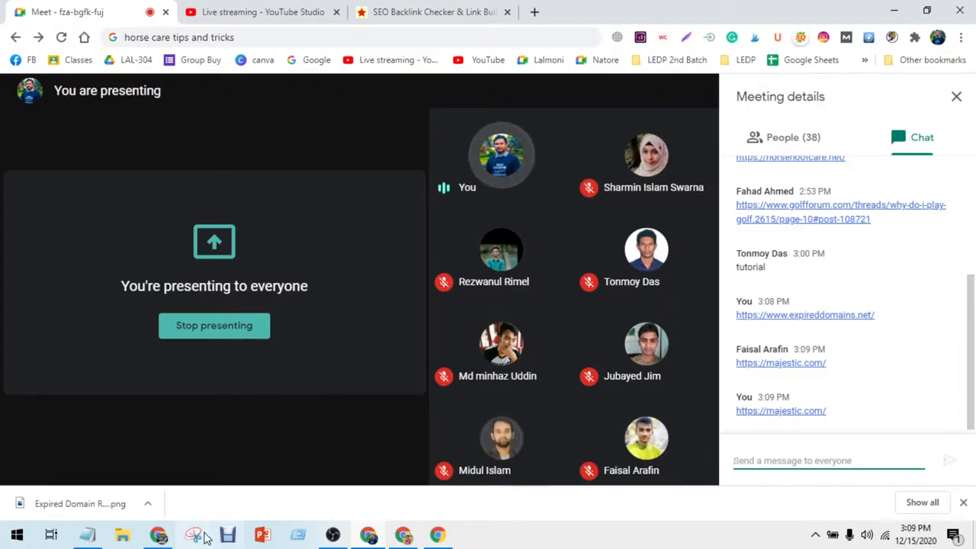
{"action": "left_click", "coordinate": [96, 536]}
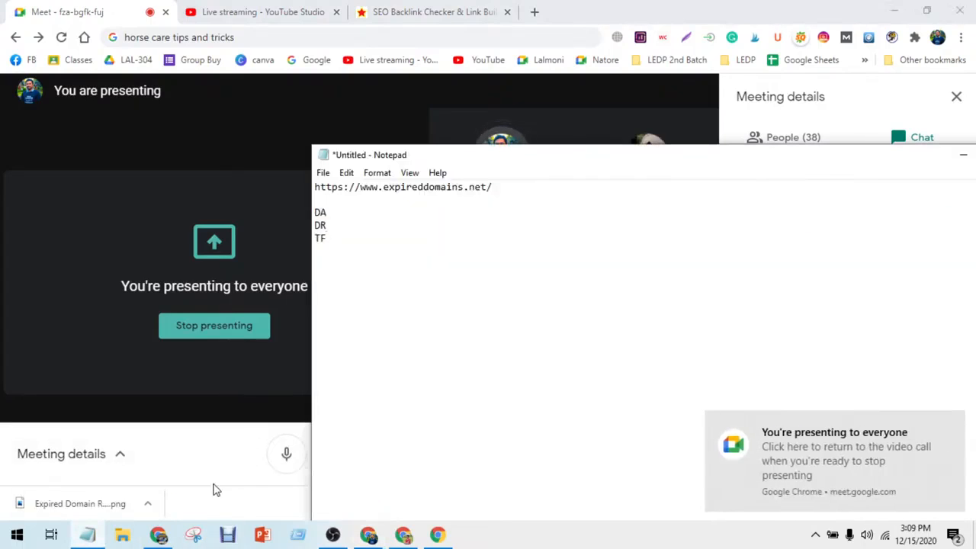
- Copy the archive.org address from the other browser window's suggestion and send it in the Google Meet chat
{"action": "left_click", "coordinate": [160, 536]}
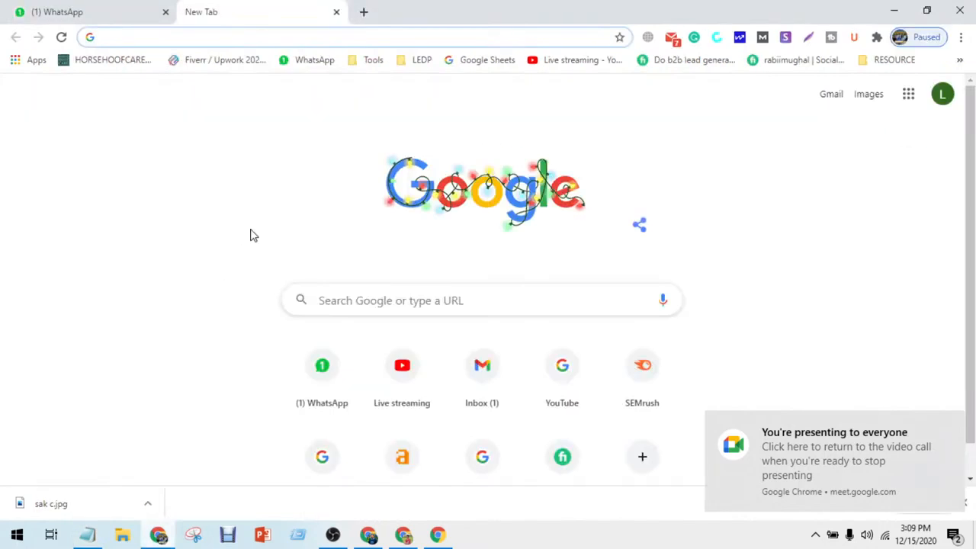
{"action": "type", "text": "ar"}
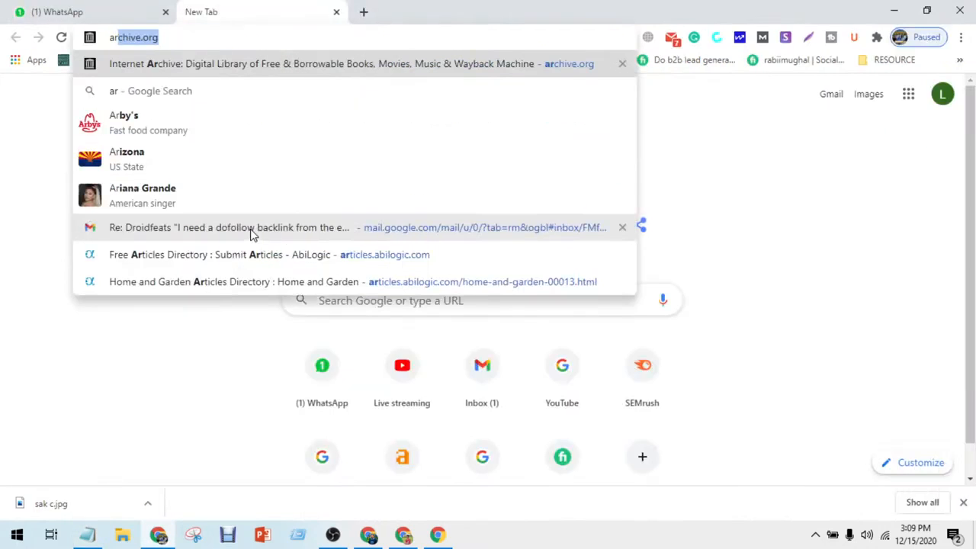
{"action": "key", "text": "ctrl+a"}
{"action": "key", "text": "ctrl+c"}
{"action": "key", "text": "BackSpace"}
{"action": "left_click", "coordinate": [368, 534]}
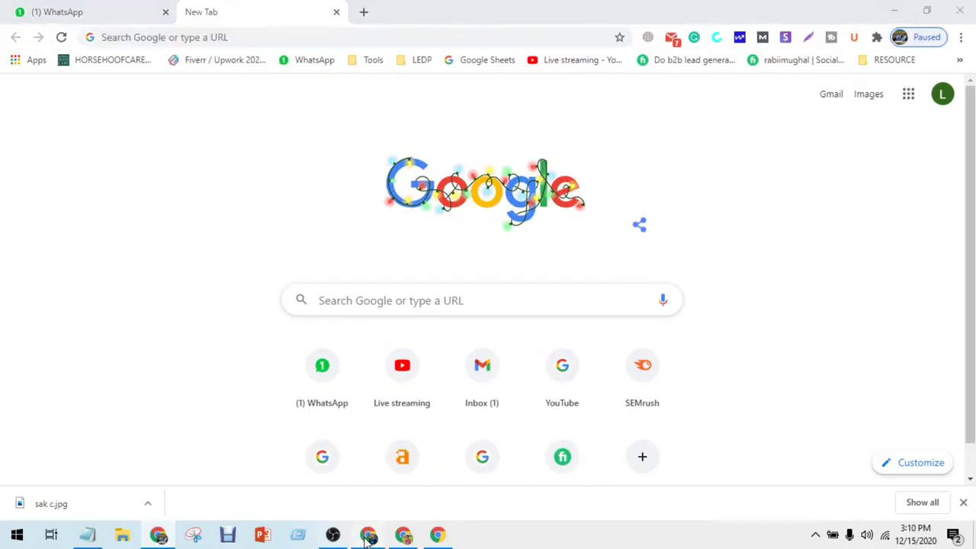
{"action": "left_click", "coordinate": [610, 516]}
{"action": "key", "text": "ctrl+v"}
{"action": "key", "text": "Return"}
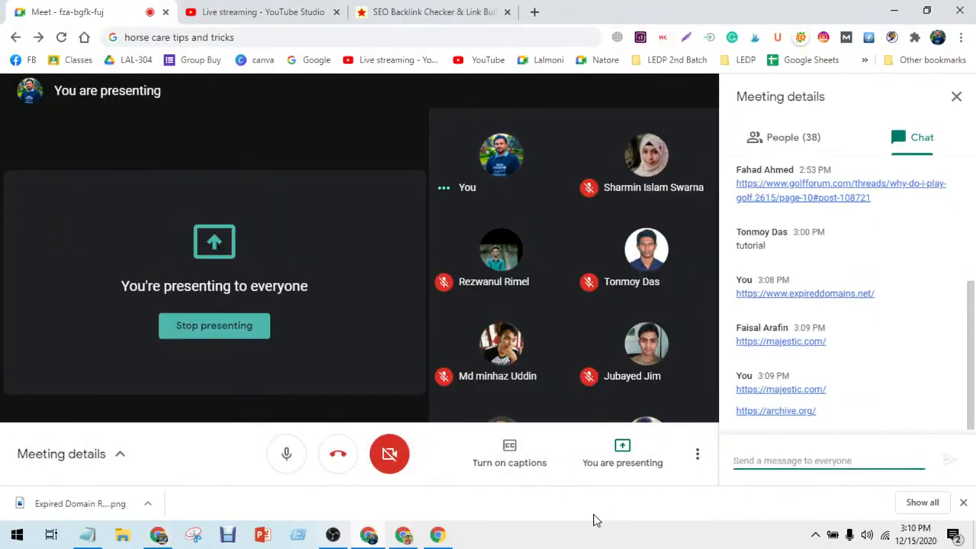
{"action": "left_click", "coordinate": [89, 535]}
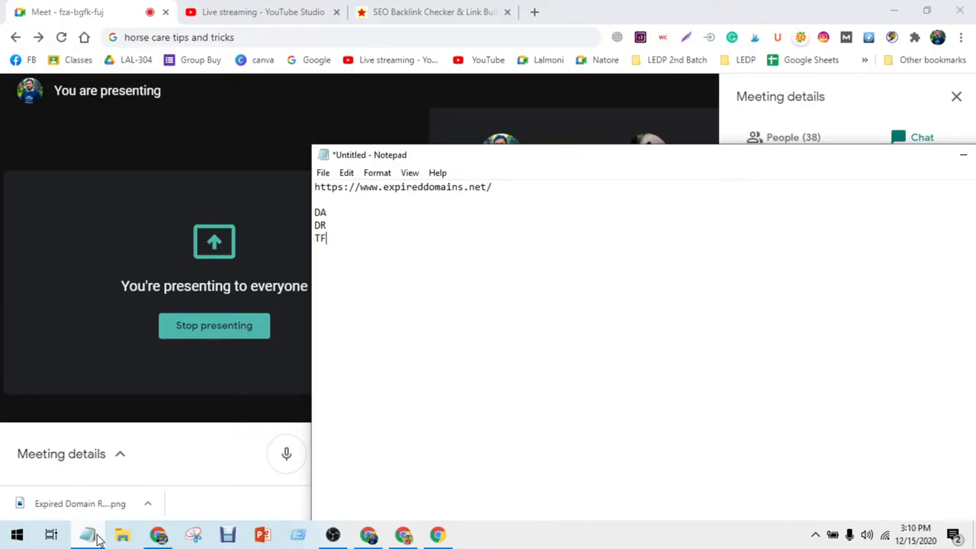
{"action": "left_click", "coordinate": [142, 363]}
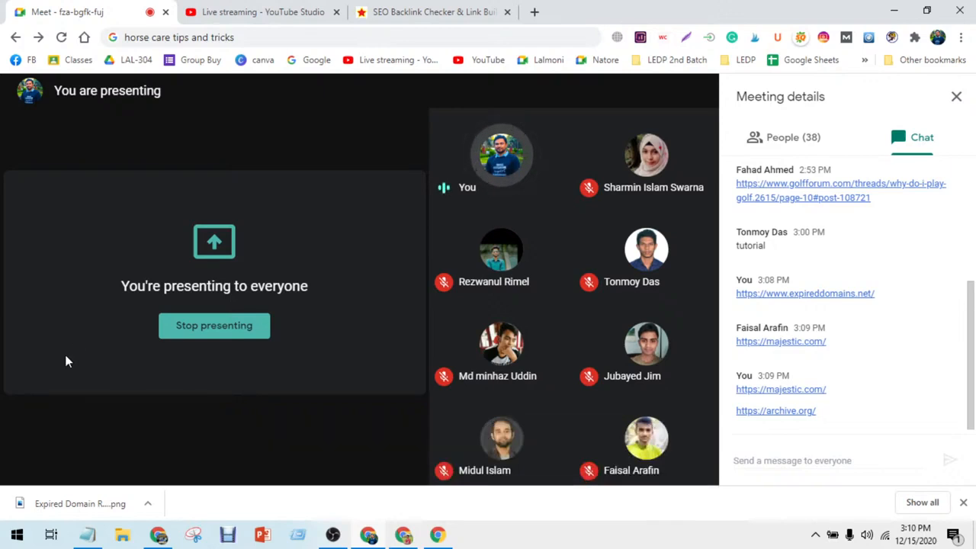
- Copy the websiteseochecker.com/bulk-check-page-authority/ address from the other browser window's suggestion and send it in the Google Meet chat
{"action": "left_click", "coordinate": [158, 535]}
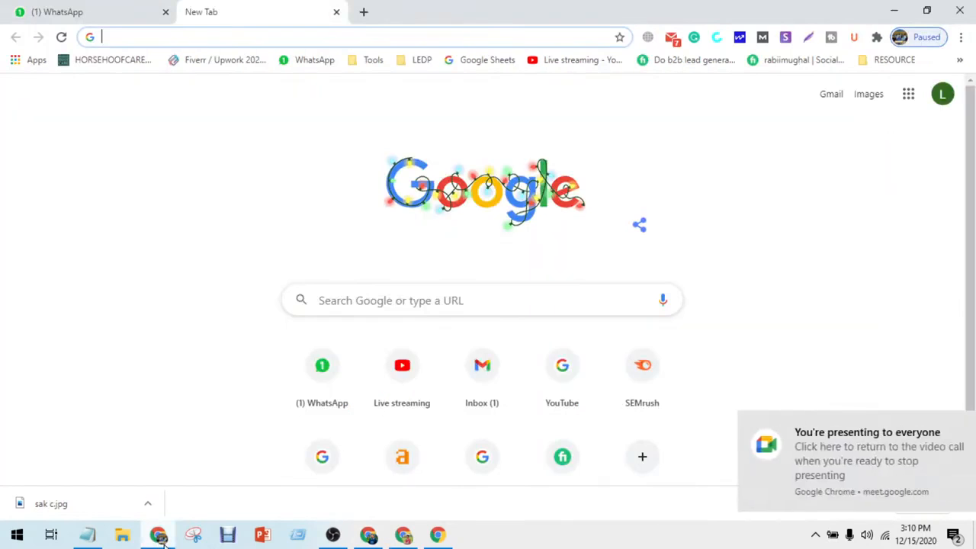
{"action": "type", "text": "we"}
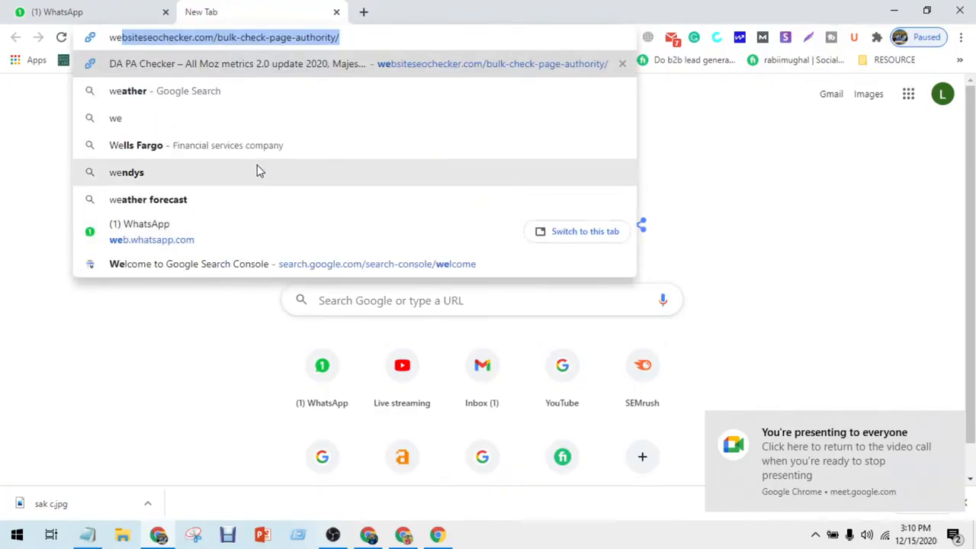
{"action": "key", "text": "ctrl+a"}
{"action": "key", "text": "ctrl+c"}
{"action": "key", "text": "BackSpace"}
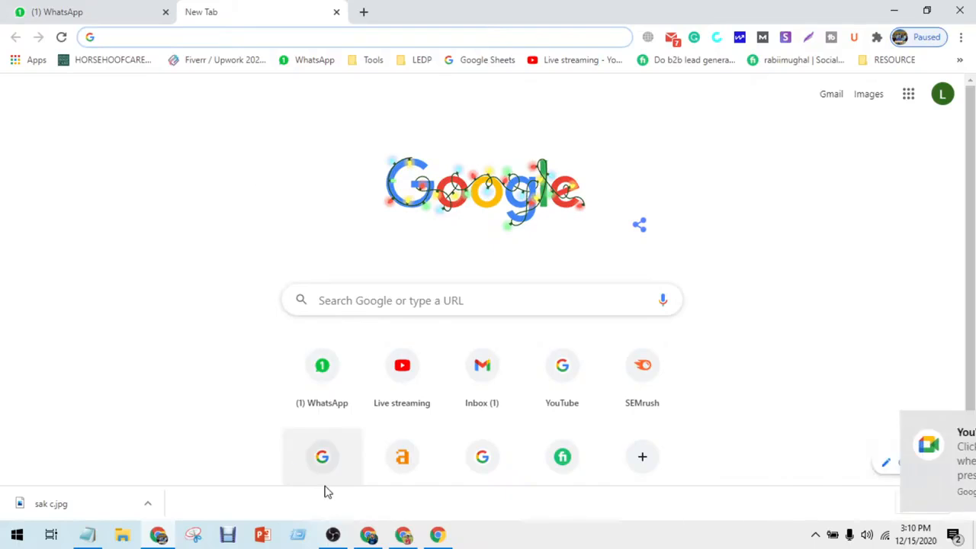
{"action": "left_click", "coordinate": [376, 539]}
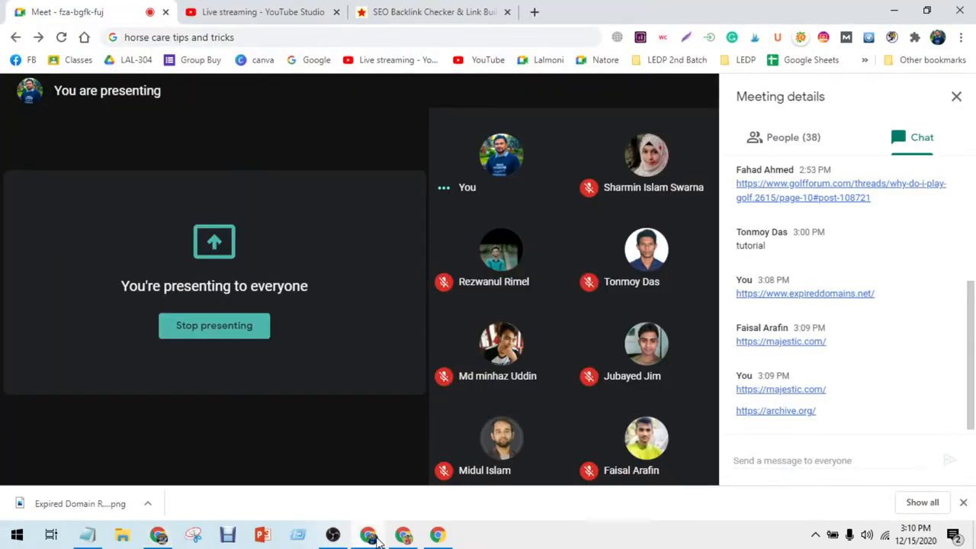
{"action": "left_click", "coordinate": [783, 464]}
{"action": "key", "text": "ctrl+v"}
{"action": "key", "text": "Return"}
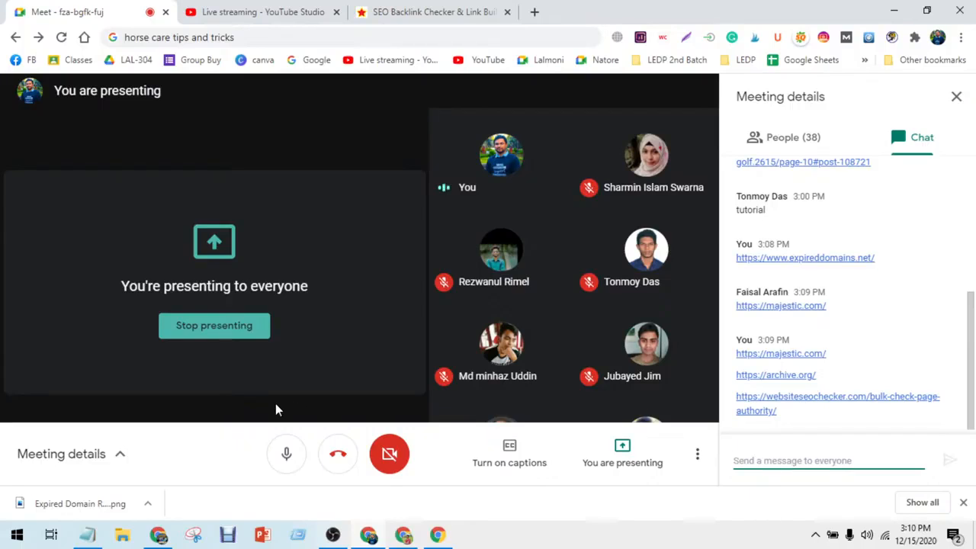
- Load expireddomains.net in the other browser window, check the Meet call, and return to the ExpiredDomains member area
{"action": "mouse_move", "coordinate": [90, 537]}
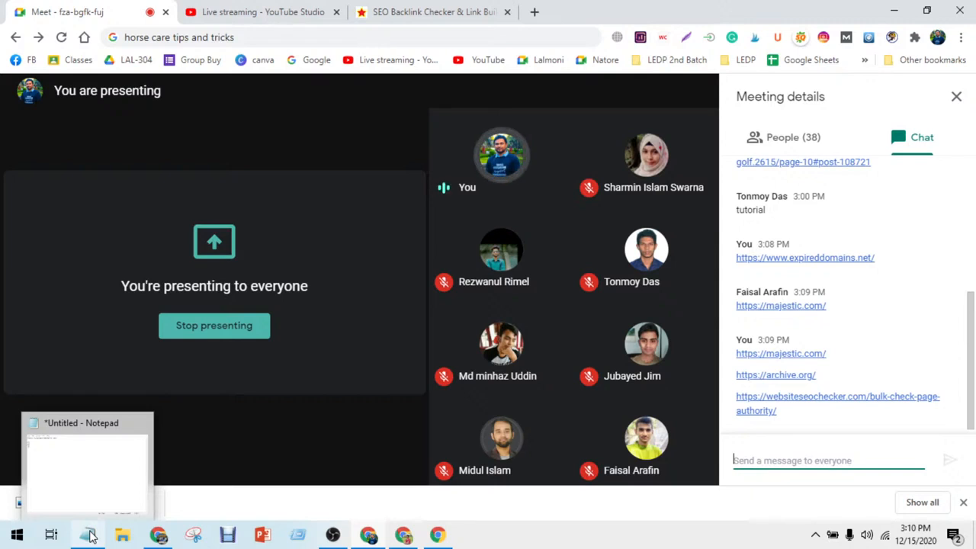
{"action": "mouse_move", "coordinate": [159, 537]}
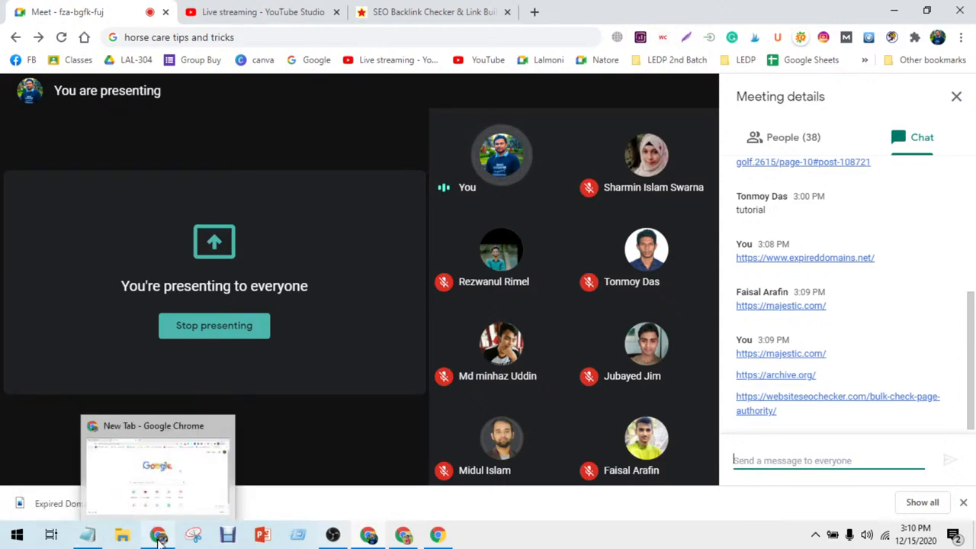
{"action": "left_click", "coordinate": [158, 536]}
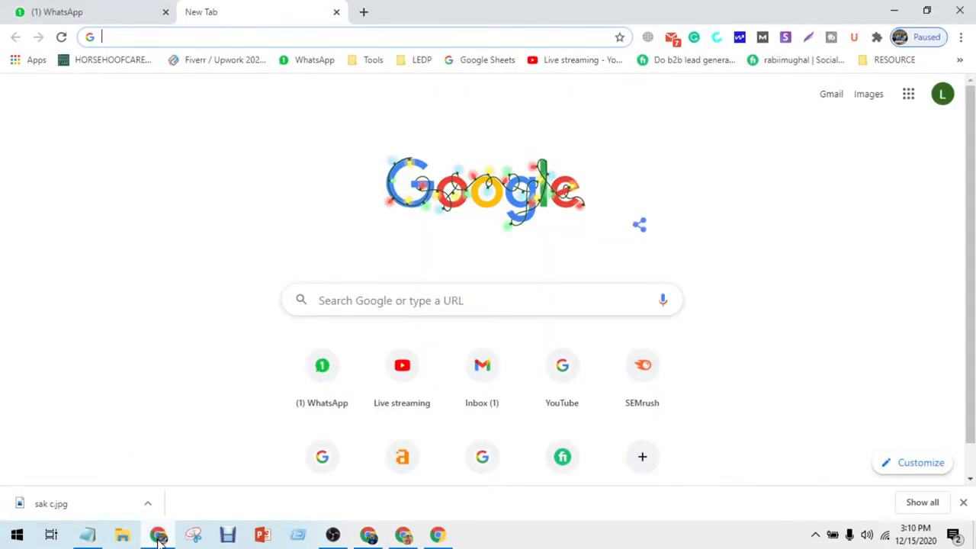
{"action": "type", "text": "e"}
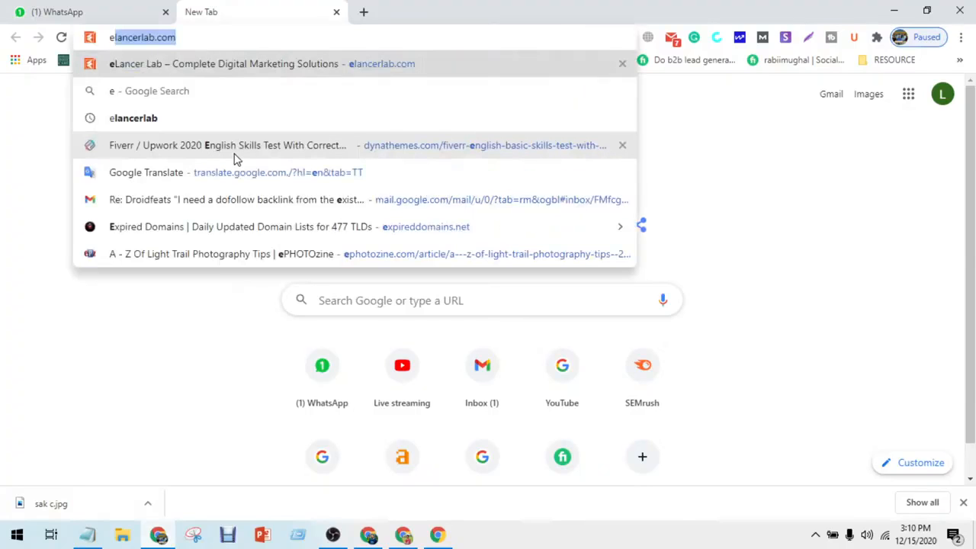
{"action": "type", "text": "x"}
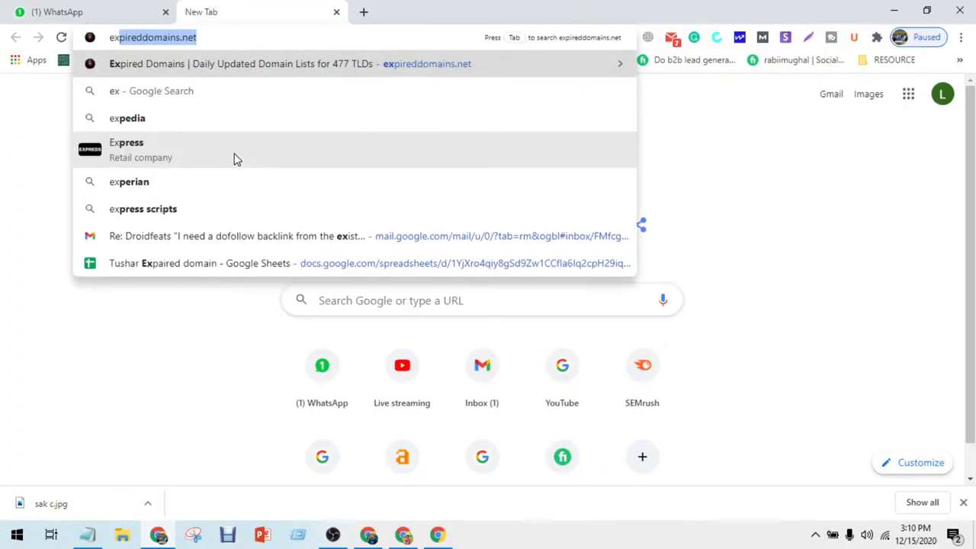
{"action": "left_click", "coordinate": [305, 67]}
{"action": "left_click", "coordinate": [368, 535]}
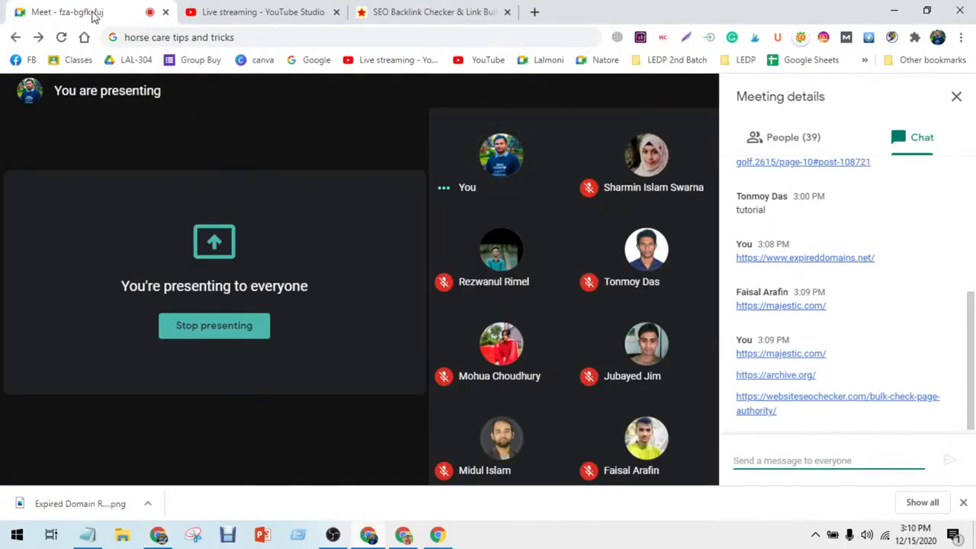
{"action": "left_click", "coordinate": [158, 535]}
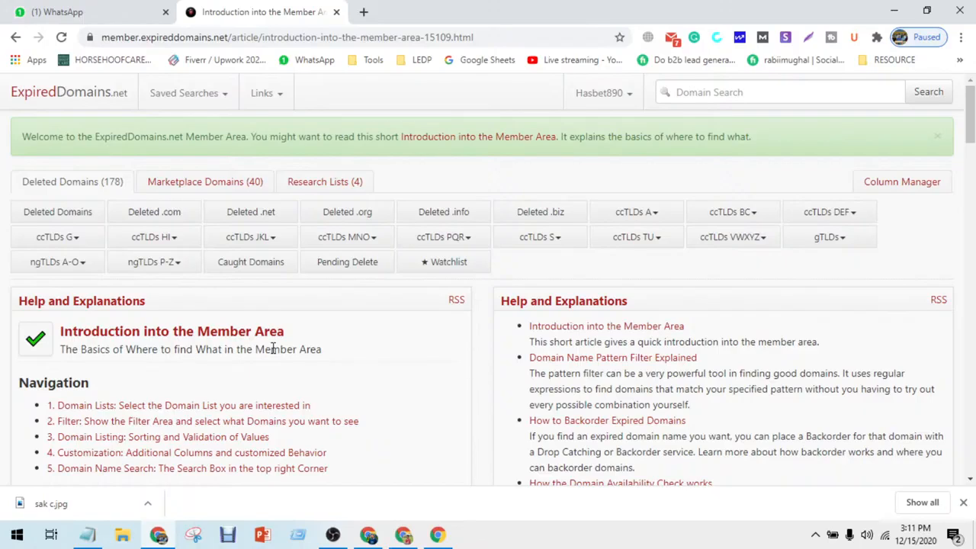
- Search ExpiredDomains.net for domains containing the keyword kitchen
{"action": "left_click", "coordinate": [724, 94]}
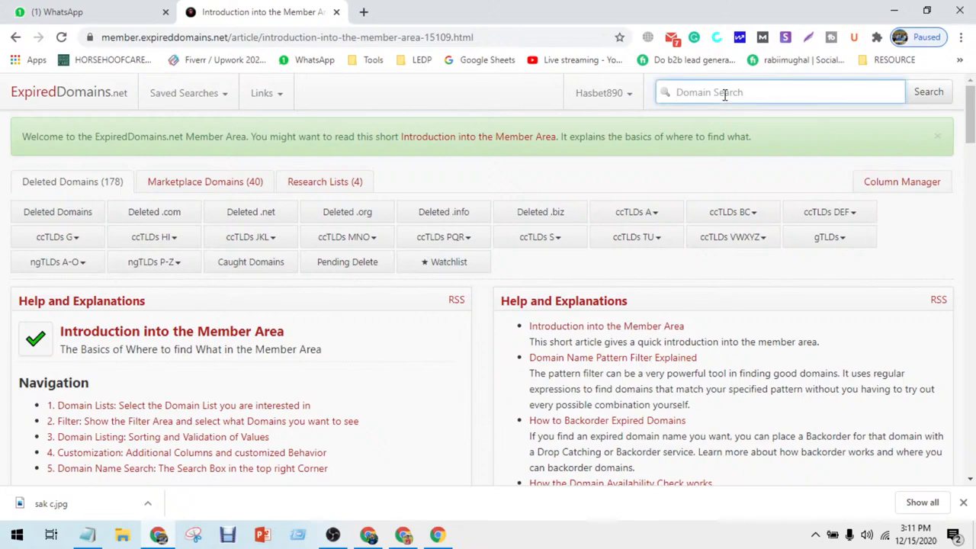
{"action": "type", "text": "kitchen"}
{"action": "key", "text": "Return"}
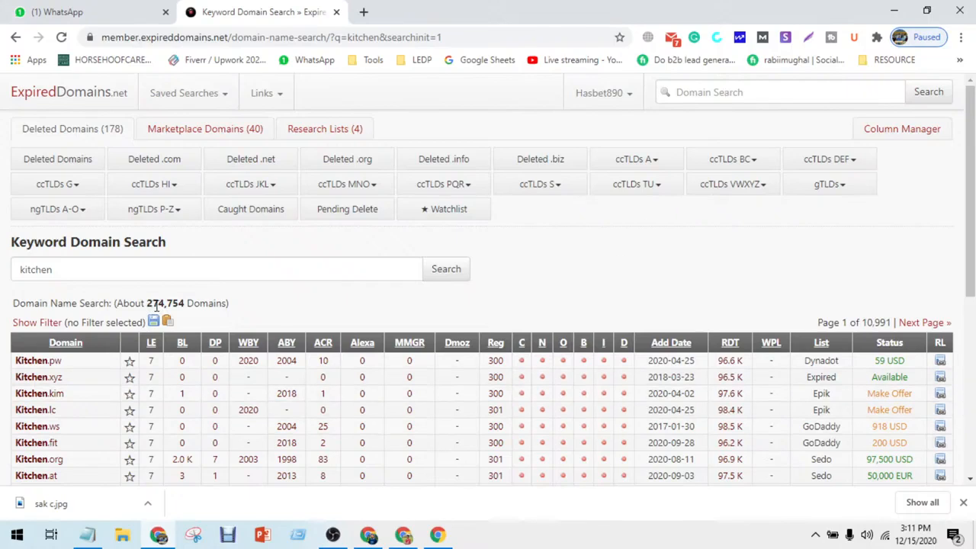
- Examine the kitchen search results, including the total domain count and the status and price of the listed domains
{"action": "left_click_drag", "start_coordinate": [148, 304], "coordinate": [279, 319]}
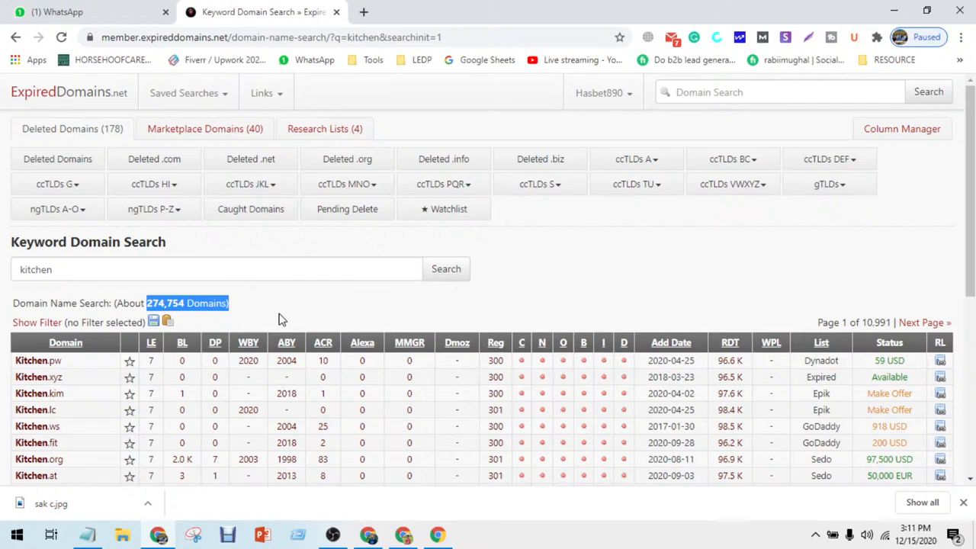
{"action": "scroll", "coordinate": [279, 319], "scroll_direction": "down", "scroll_amount": 2}
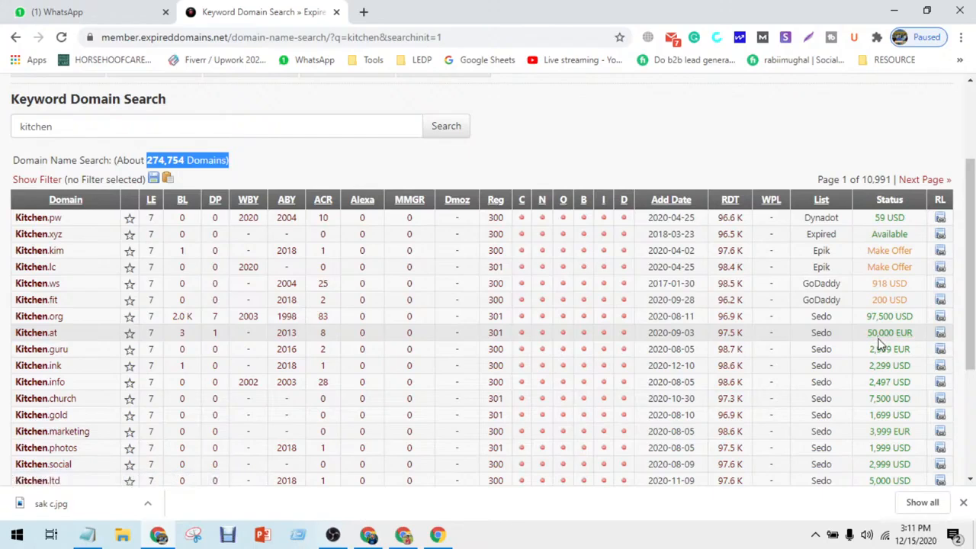
{"action": "scroll", "coordinate": [883, 407], "scroll_direction": "down", "scroll_amount": 2}
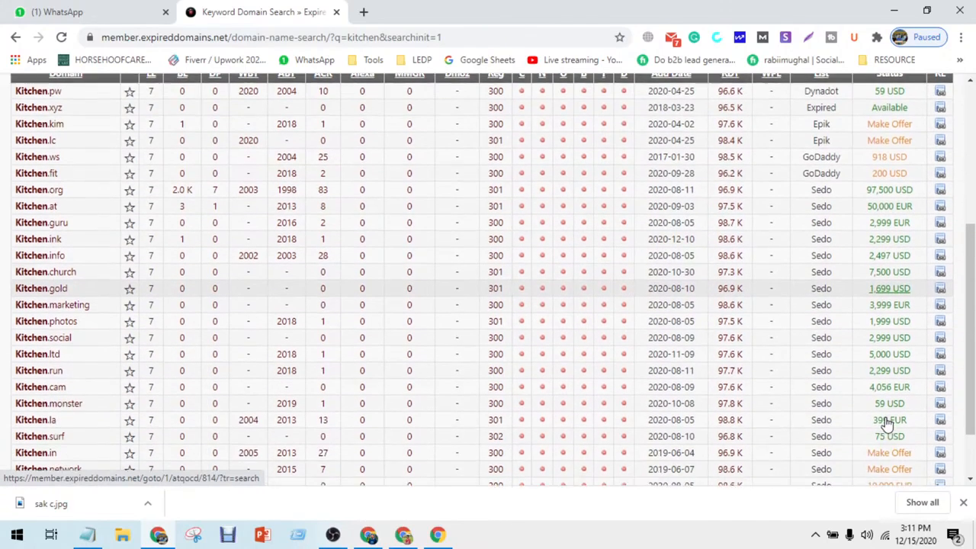
{"action": "scroll", "coordinate": [888, 412], "scroll_direction": "up", "scroll_amount": 1}
{"action": "scroll", "coordinate": [889, 404], "scroll_direction": "down", "scroll_amount": 3}
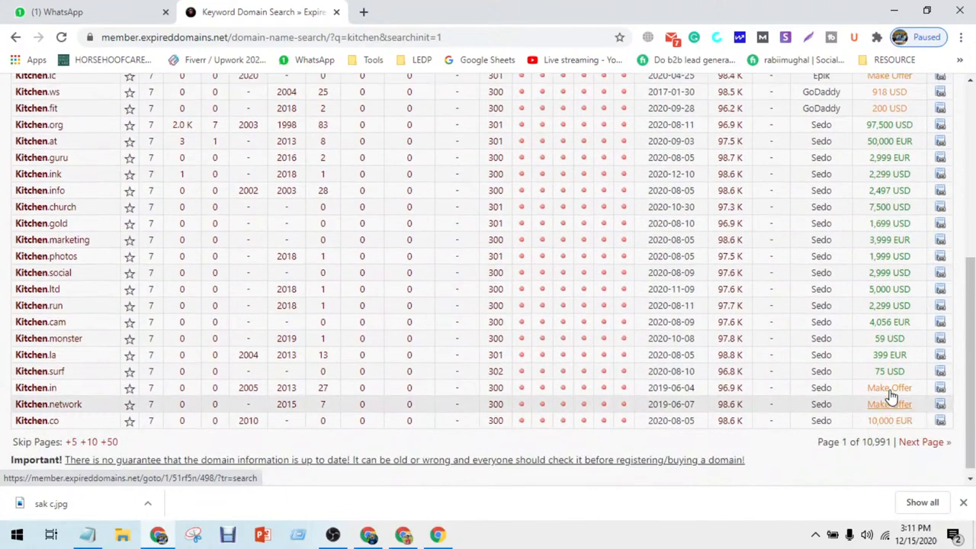
{"action": "scroll", "coordinate": [890, 395], "scroll_direction": "up", "scroll_amount": 2}
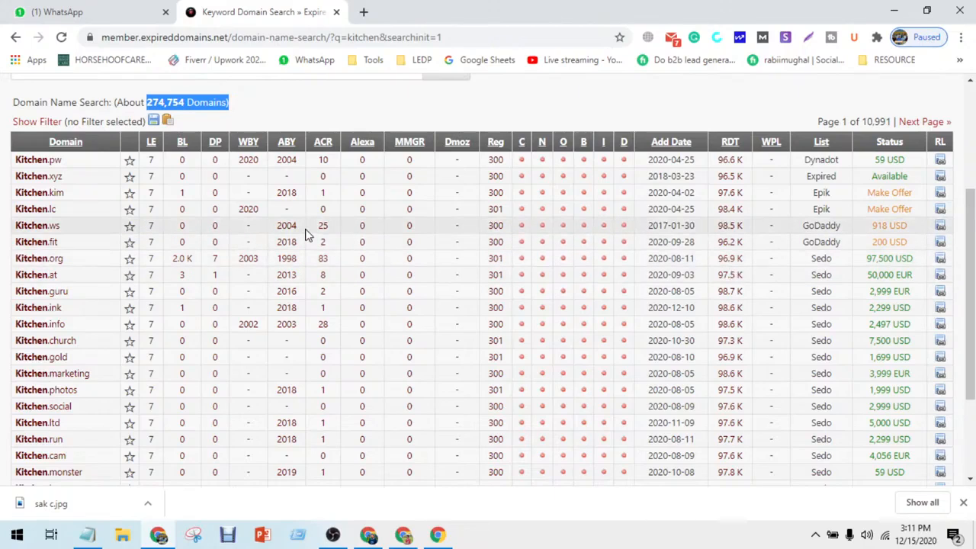
{"action": "scroll", "coordinate": [305, 235], "scroll_direction": "up", "scroll_amount": 1}
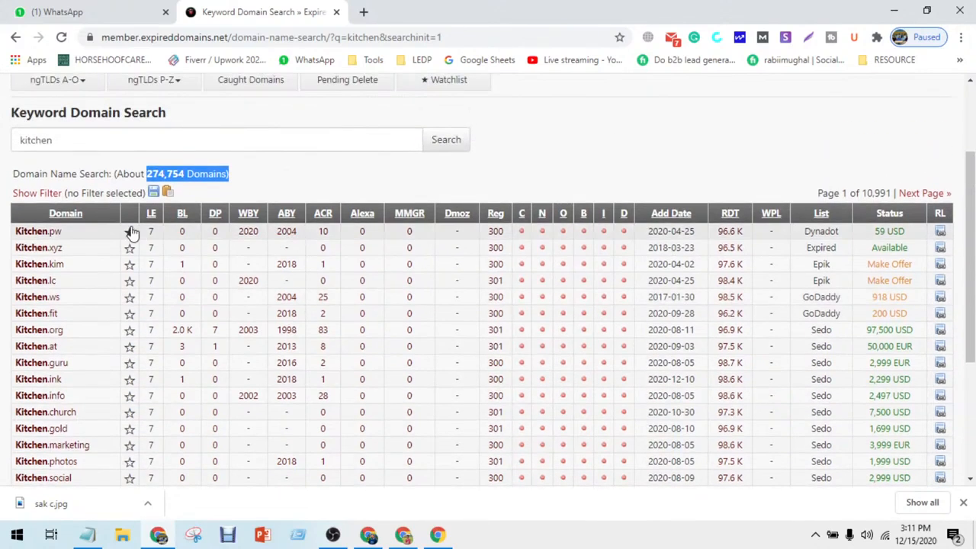
- Show the filter for the kitchen search and restrict dictionary word domains to English
{"action": "left_click", "coordinate": [36, 193]}
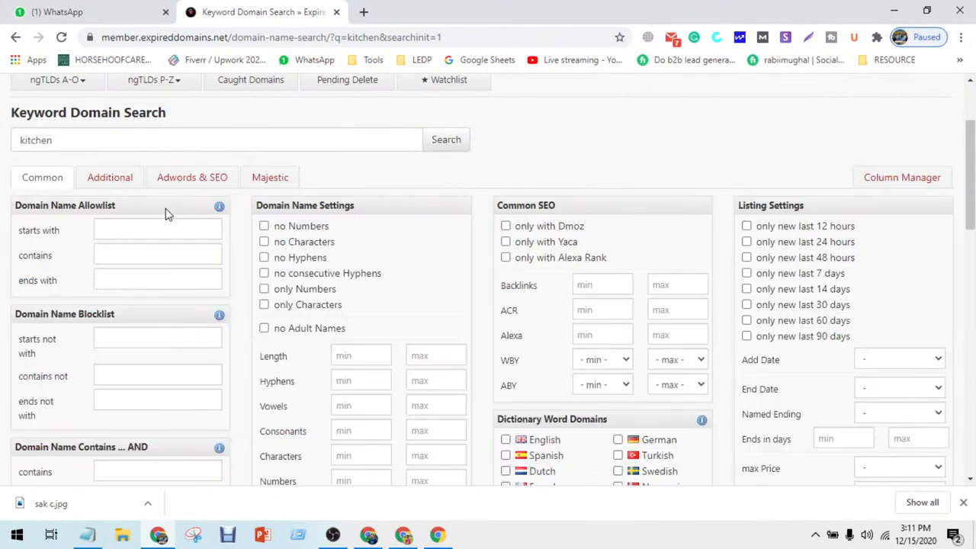
{"action": "scroll", "coordinate": [192, 233], "scroll_direction": "down", "scroll_amount": 2}
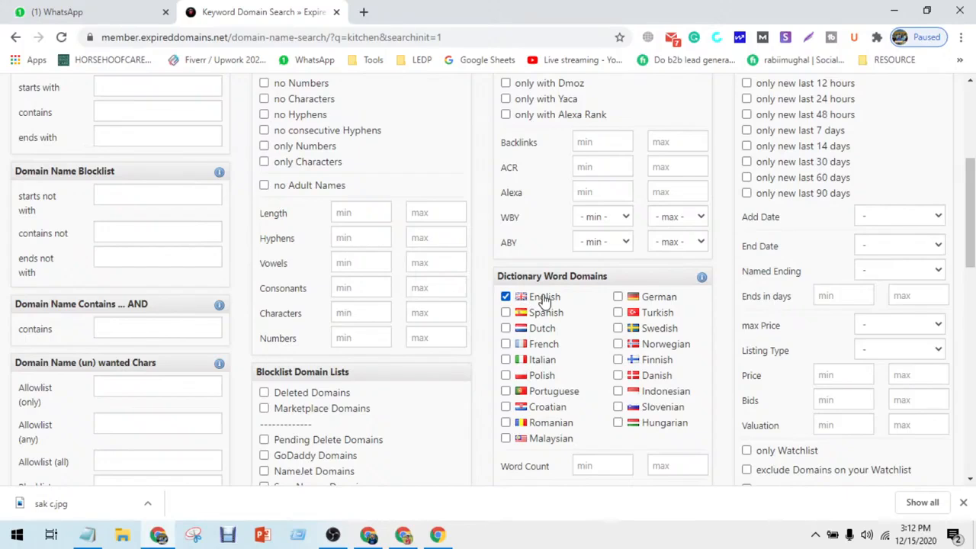
{"action": "scroll", "coordinate": [543, 300], "scroll_direction": "down", "scroll_amount": 1}
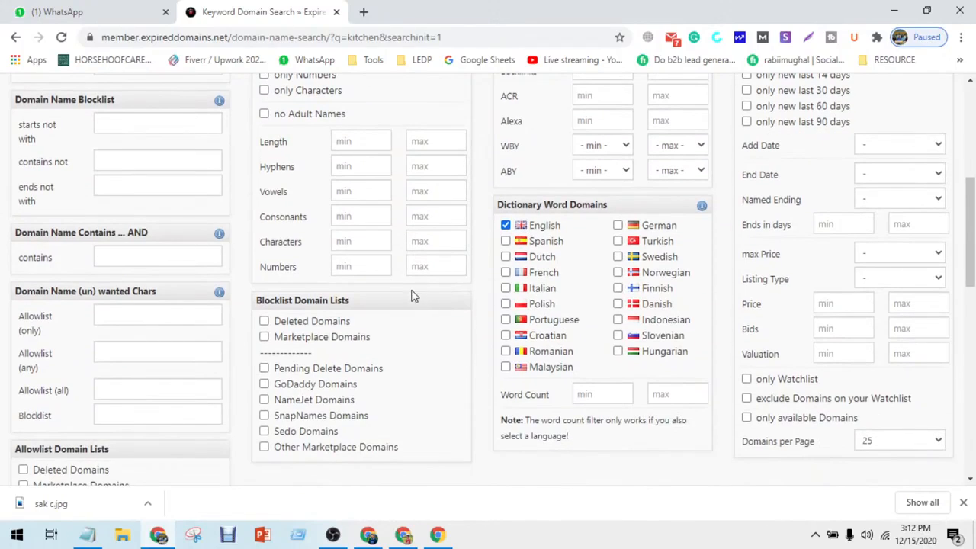
{"action": "left_click", "coordinate": [265, 385]}
{"action": "scroll", "coordinate": [316, 328], "scroll_direction": "down", "scroll_amount": 2}
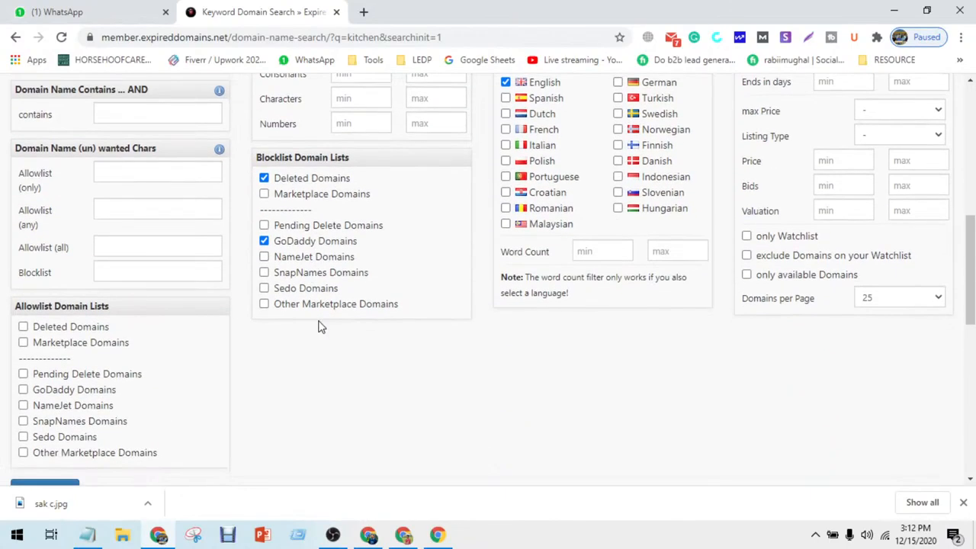
{"action": "left_click", "coordinate": [263, 178]}
{"action": "left_click", "coordinate": [264, 241]}
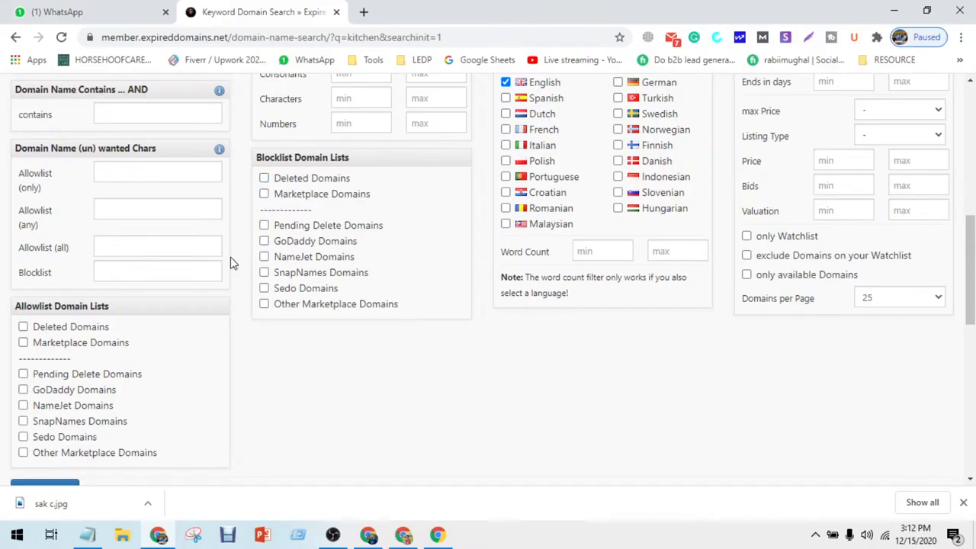
- Include Deleted Domains and GoDaddy Domains in the filter's allowlist of domain lists
{"action": "left_click", "coordinate": [82, 328]}
{"action": "left_click", "coordinate": [73, 392]}
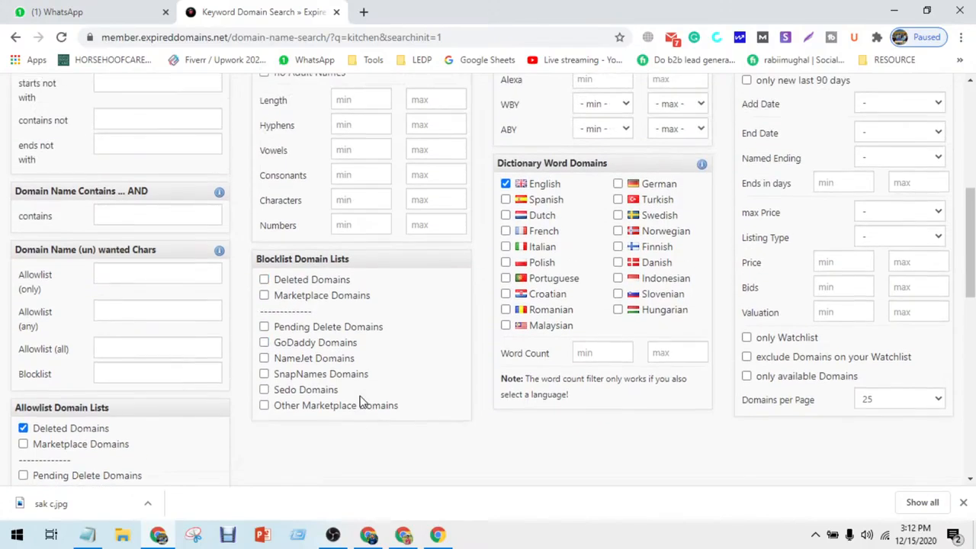
{"action": "scroll", "coordinate": [359, 399], "scroll_direction": "up", "scroll_amount": 4}
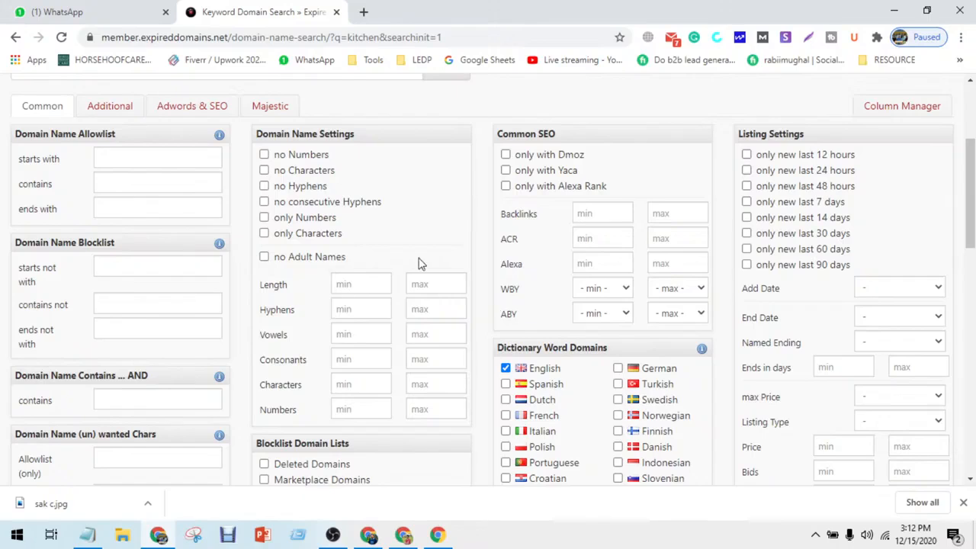
- Limit the additional filters to only original gTLDs and review the country code TLD options
{"action": "left_click", "coordinate": [115, 109]}
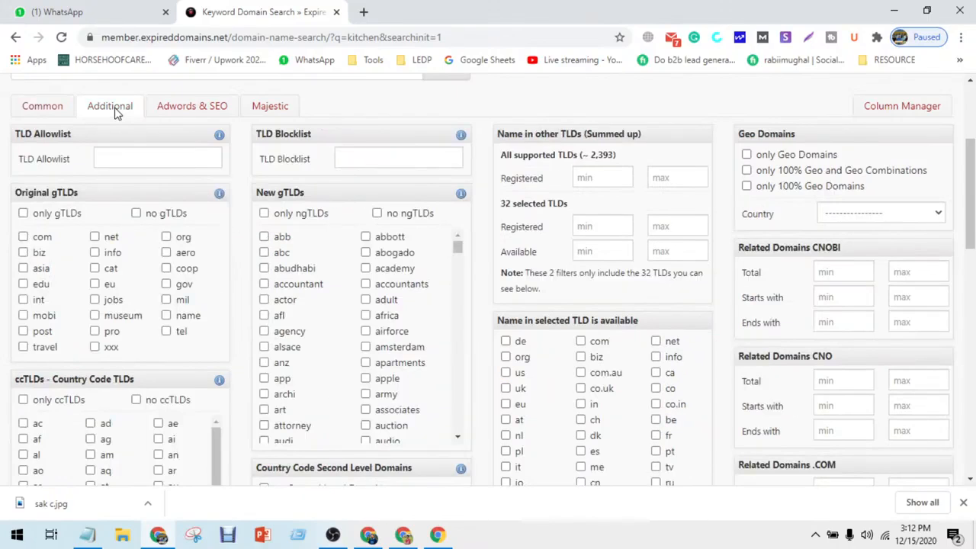
{"action": "scroll", "coordinate": [168, 175], "scroll_direction": "down", "scroll_amount": 3}
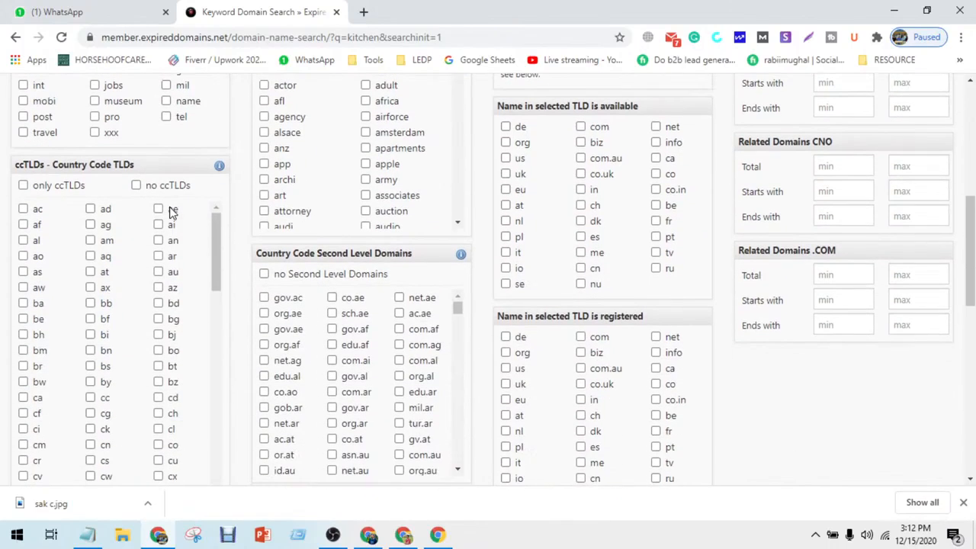
{"action": "scroll", "coordinate": [171, 213], "scroll_direction": "up", "scroll_amount": 2}
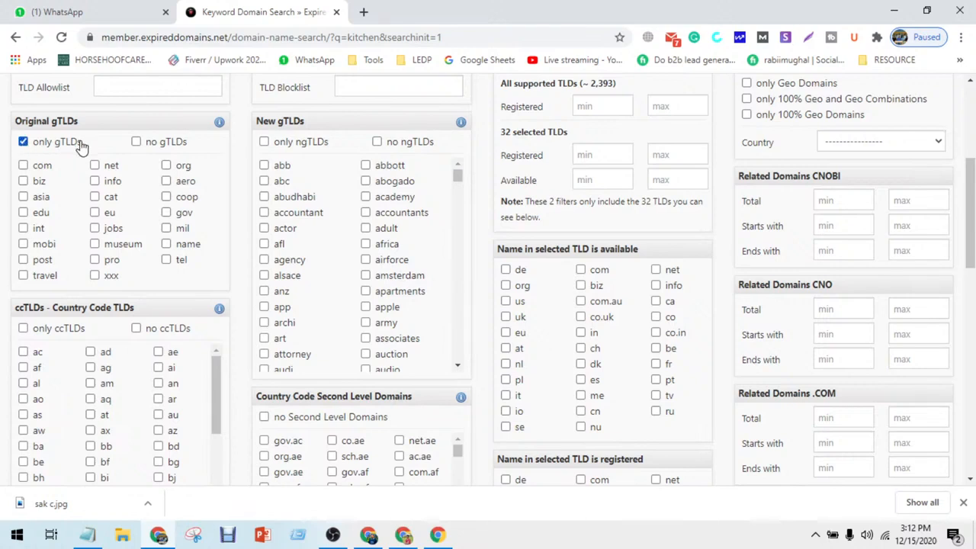
{"action": "scroll", "coordinate": [96, 171], "scroll_direction": "down", "scroll_amount": 6}
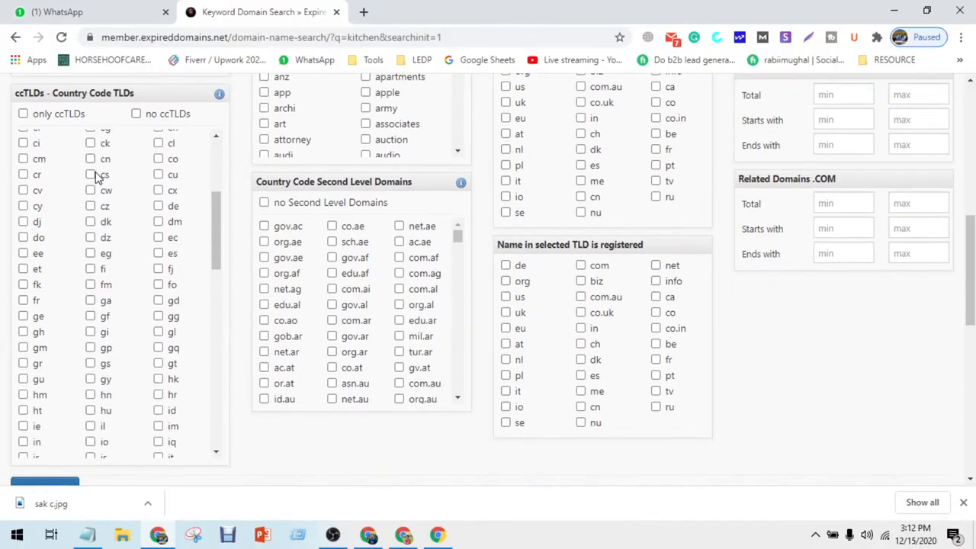
{"action": "scroll", "coordinate": [174, 228], "scroll_direction": "up", "scroll_amount": 5}
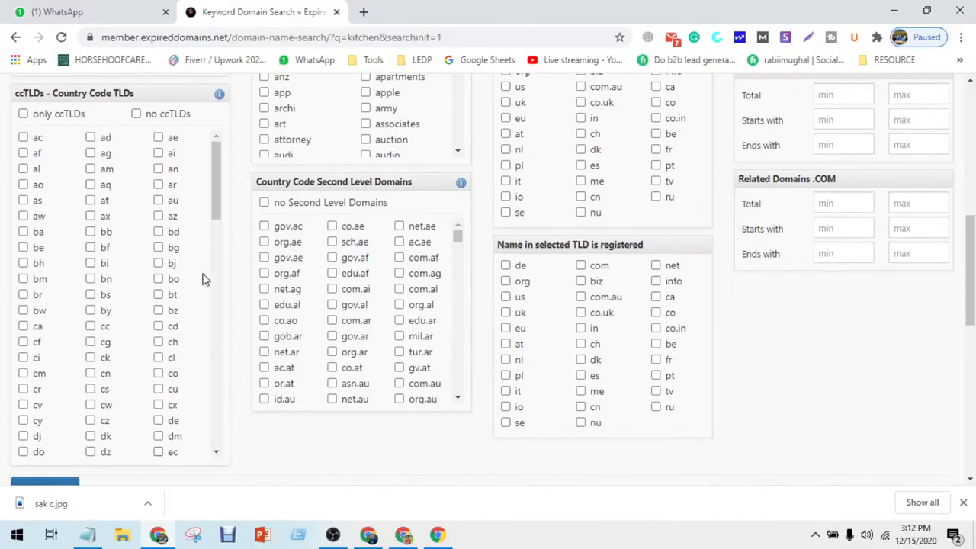
{"action": "scroll", "coordinate": [217, 305], "scroll_direction": "up", "scroll_amount": 4}
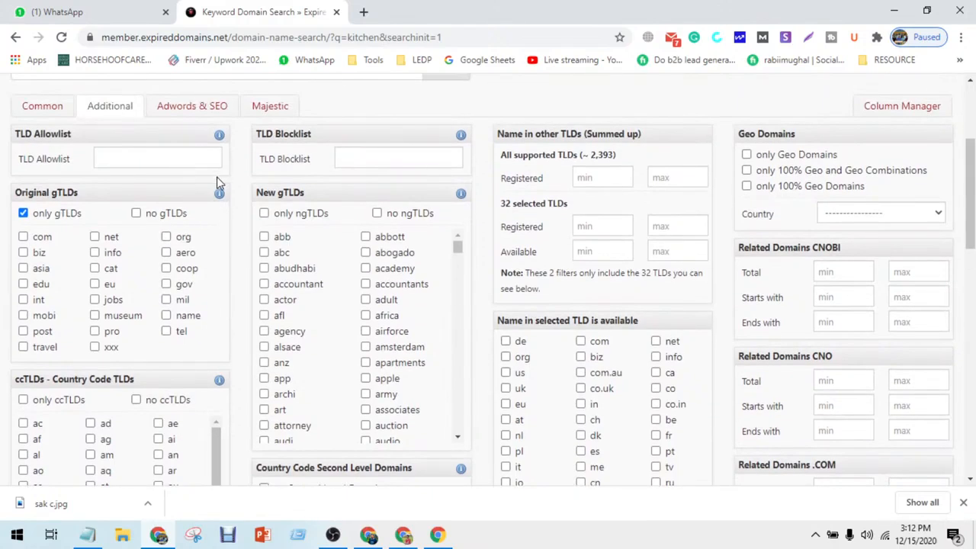
- Set the minimum number of Wikipedia links to 1 in the Adwords & SEO filters
{"action": "left_click", "coordinate": [186, 113]}
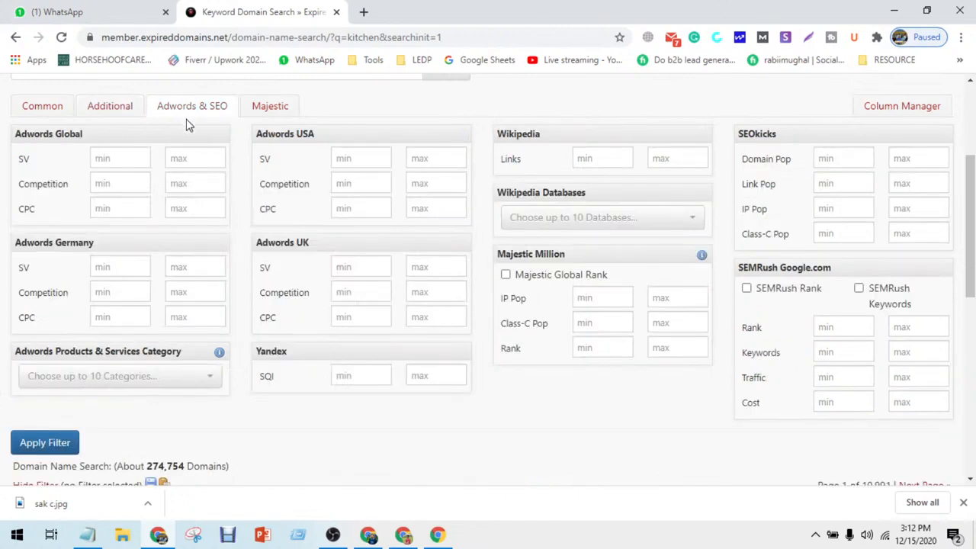
{"action": "left_click", "coordinate": [586, 158]}
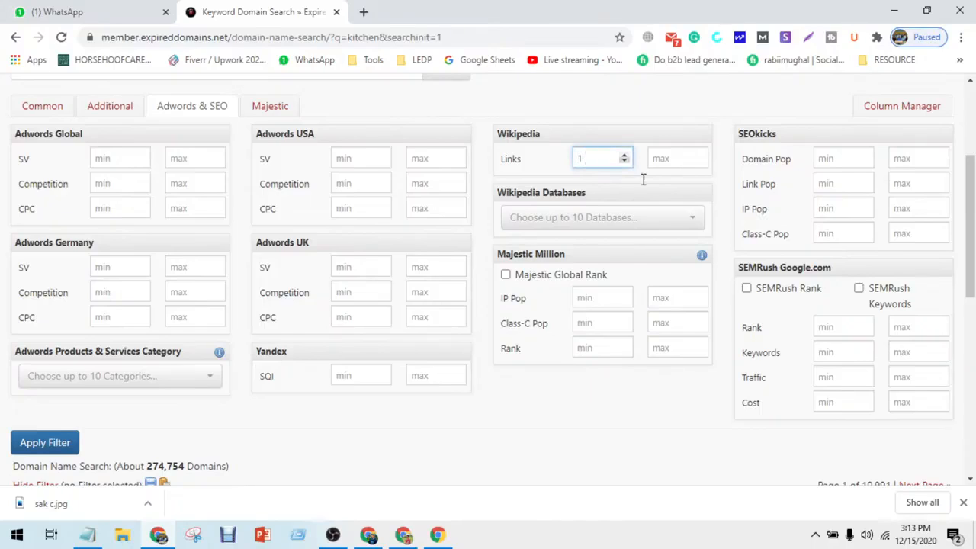
- Set the minimum Majestic Trust Flow to 10, apply the filter, and highlight the GoDaddy listing in the results
{"action": "left_click", "coordinate": [268, 112]}
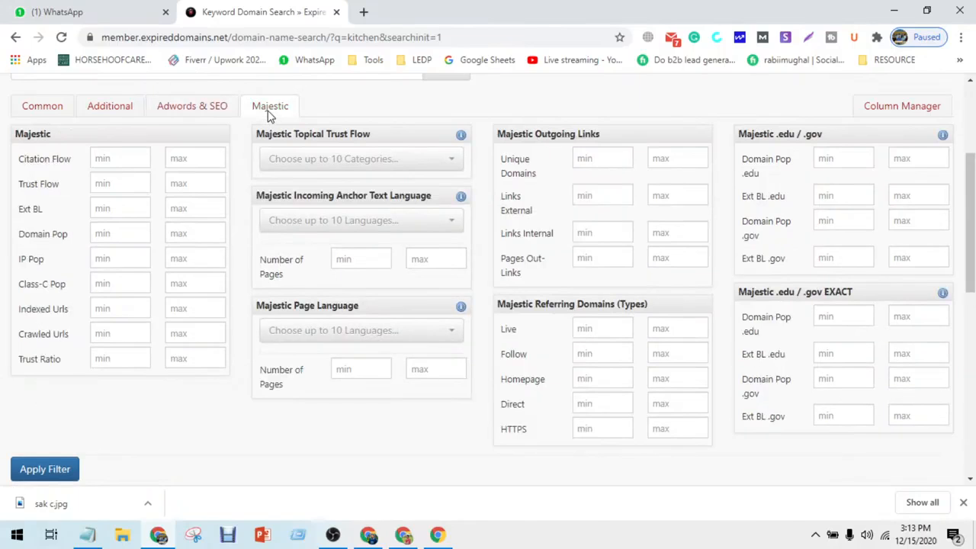
{"action": "left_click", "coordinate": [118, 187]}
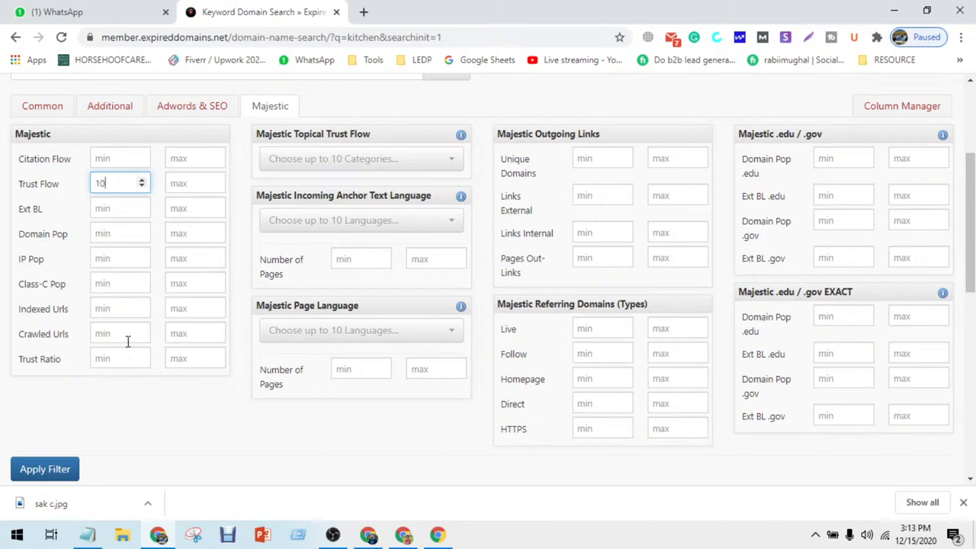
{"action": "scroll", "coordinate": [230, 375], "scroll_direction": "down", "scroll_amount": 2}
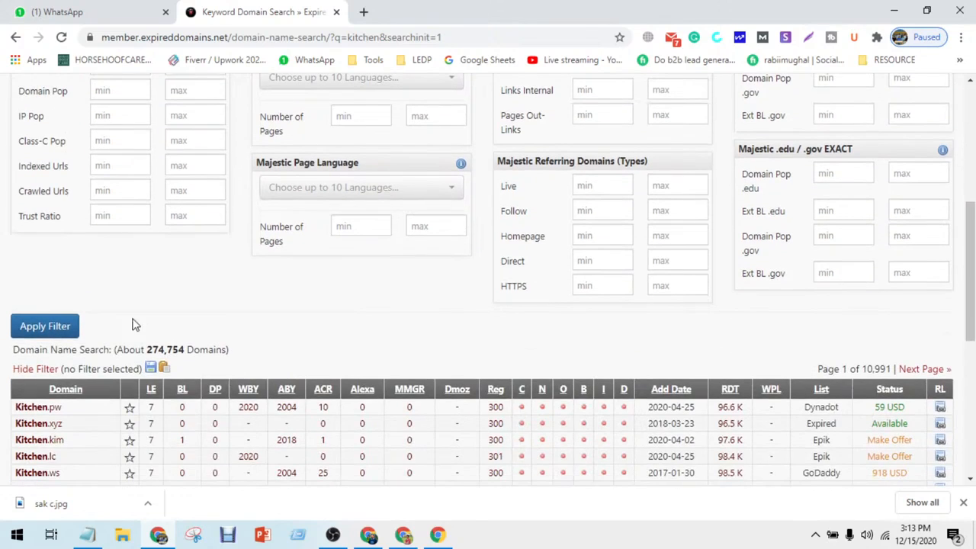
{"action": "left_click", "coordinate": [52, 327]}
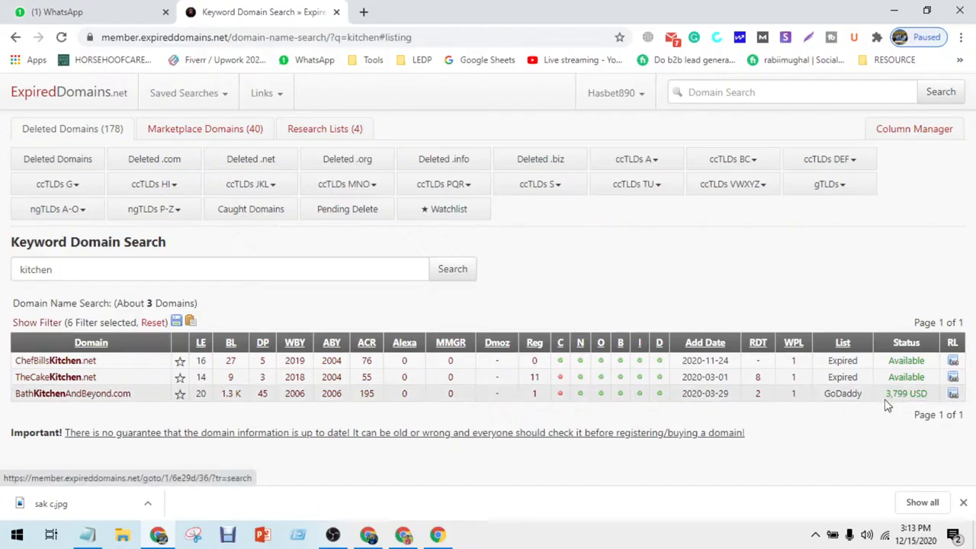
{"action": "double_click", "coordinate": [844, 393]}
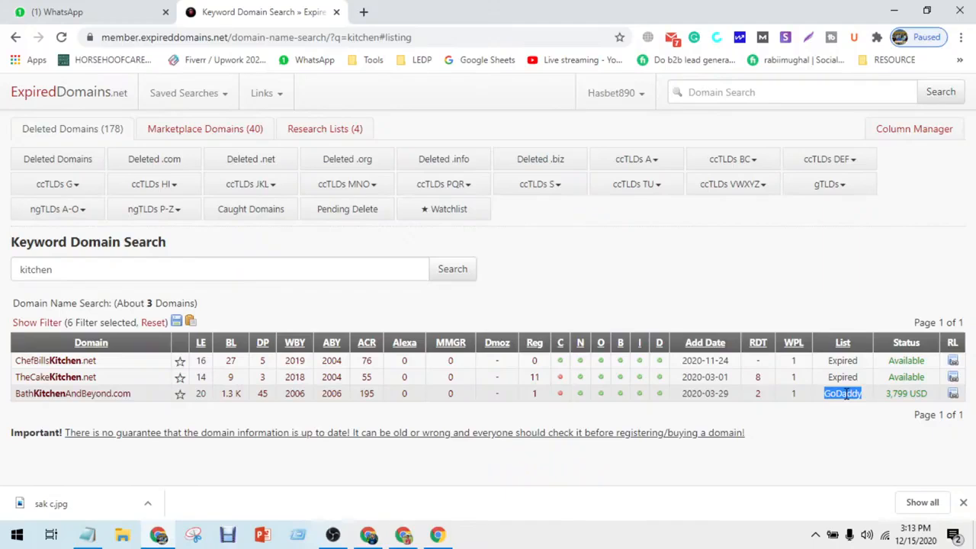
{"action": "left_click", "coordinate": [365, 12]}
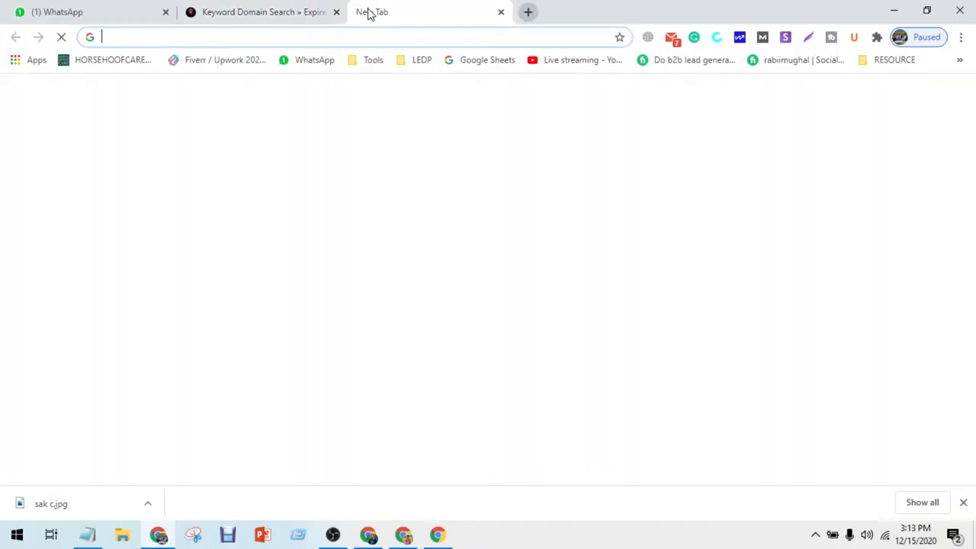
{"action": "type", "text": "who"}
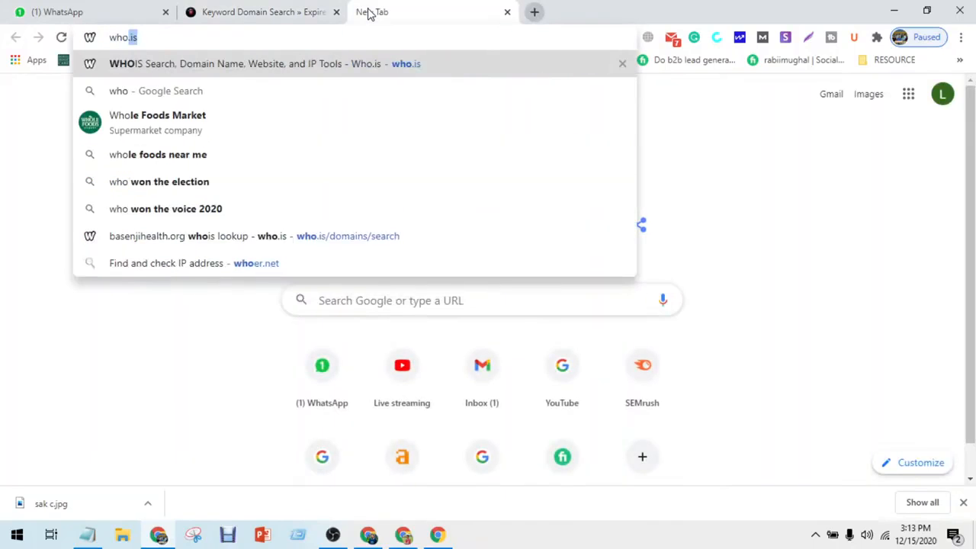
{"action": "key", "text": "Return"}
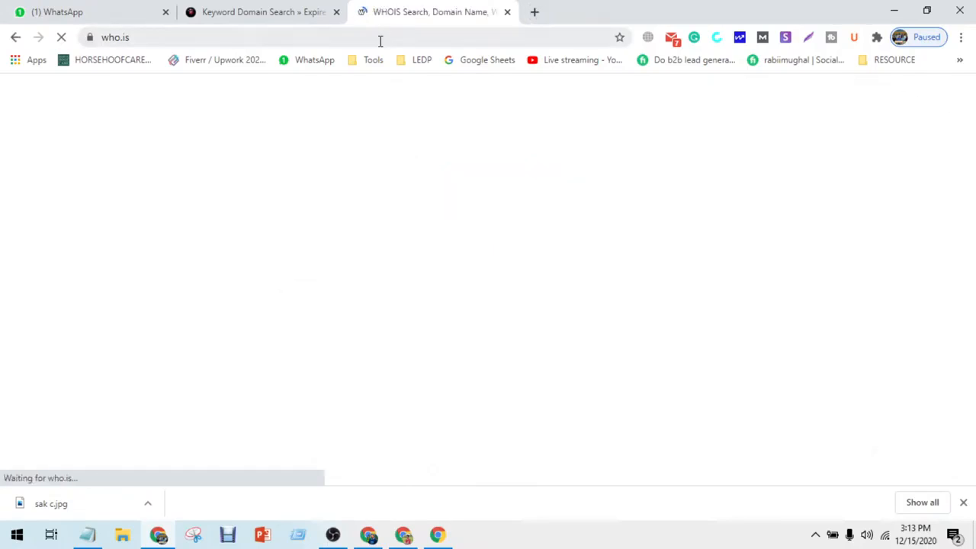
{"action": "left_click", "coordinate": [380, 38]}
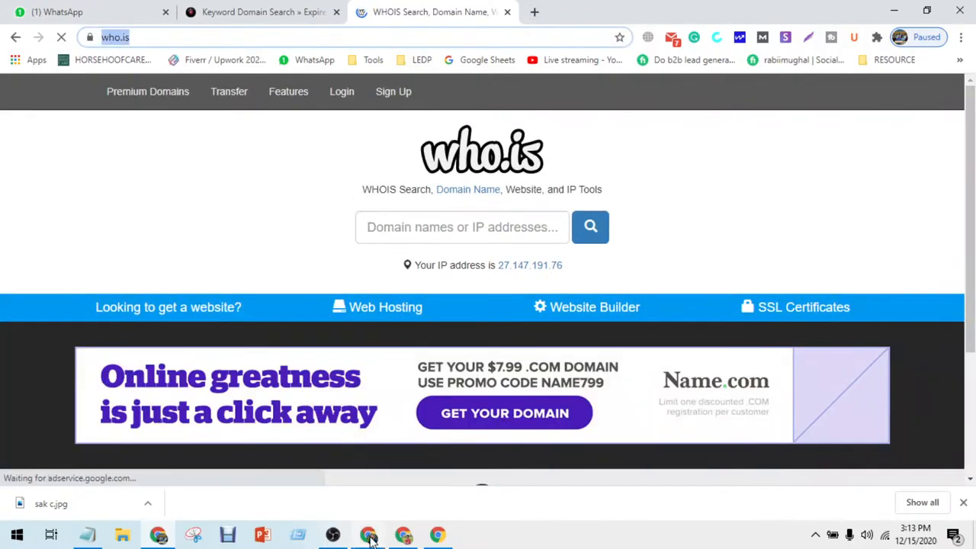
{"action": "left_click", "coordinate": [369, 536]}
{"action": "type", "text": "https://who.is/"}
{"action": "key", "text": "Return"}
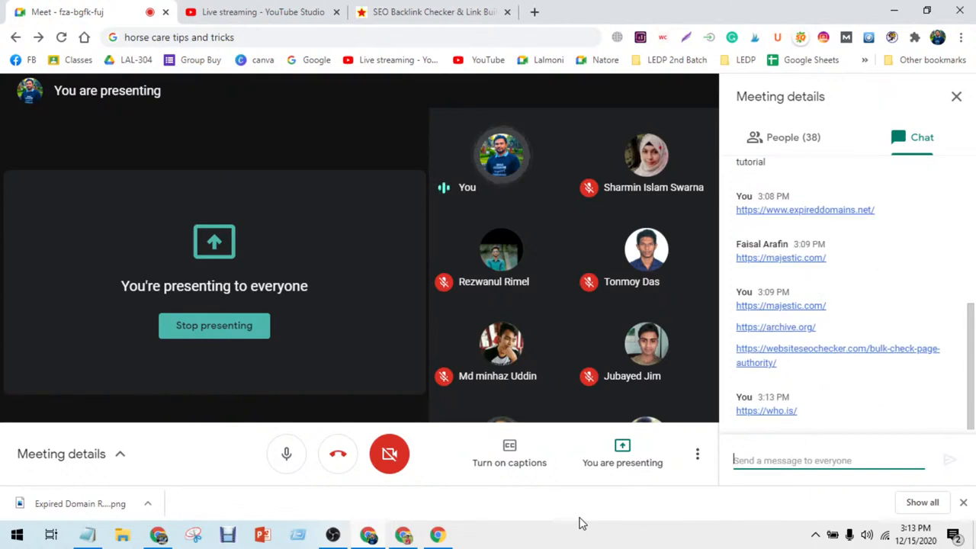
{"action": "left_click", "coordinate": [382, 536]}
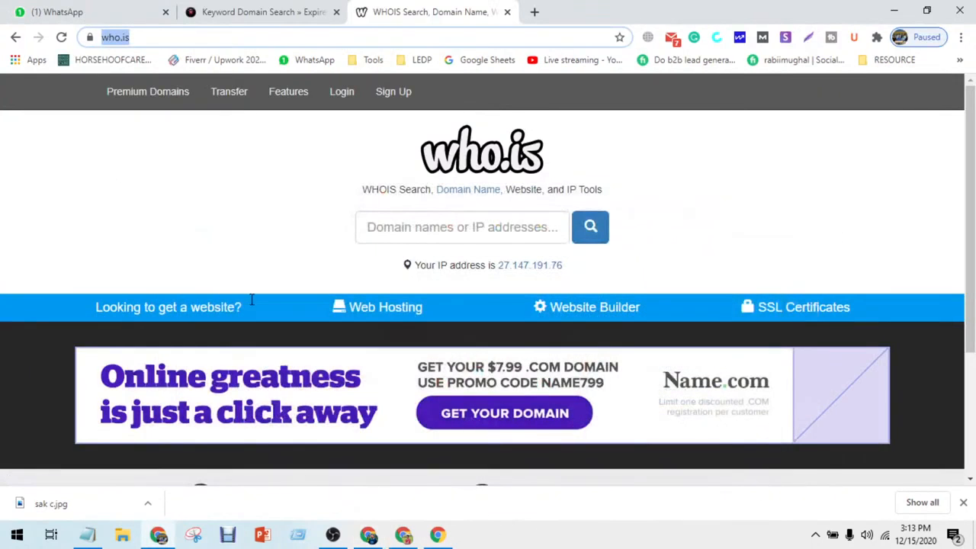
- Copy the domain names from the filtered kitchen results and paste them into the Notepad notes below TF
{"action": "left_click", "coordinate": [213, 13]}
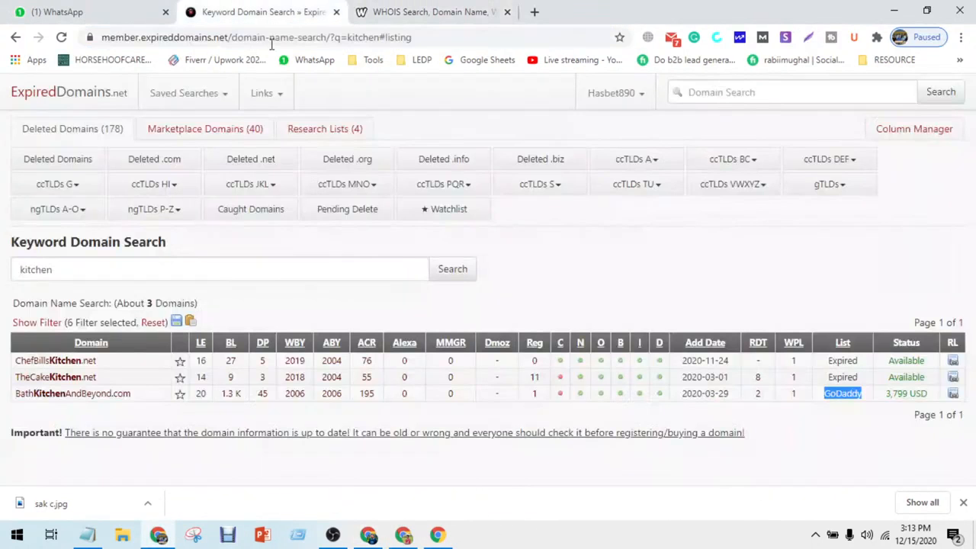
{"action": "left_click_drag", "start_coordinate": [15, 363], "coordinate": [77, 362]}
{"action": "left_click", "coordinate": [3, 362]}
{"action": "left_click_drag", "start_coordinate": [135, 394], "coordinate": [50, 362]}
{"action": "left_click", "coordinate": [253, 301]}
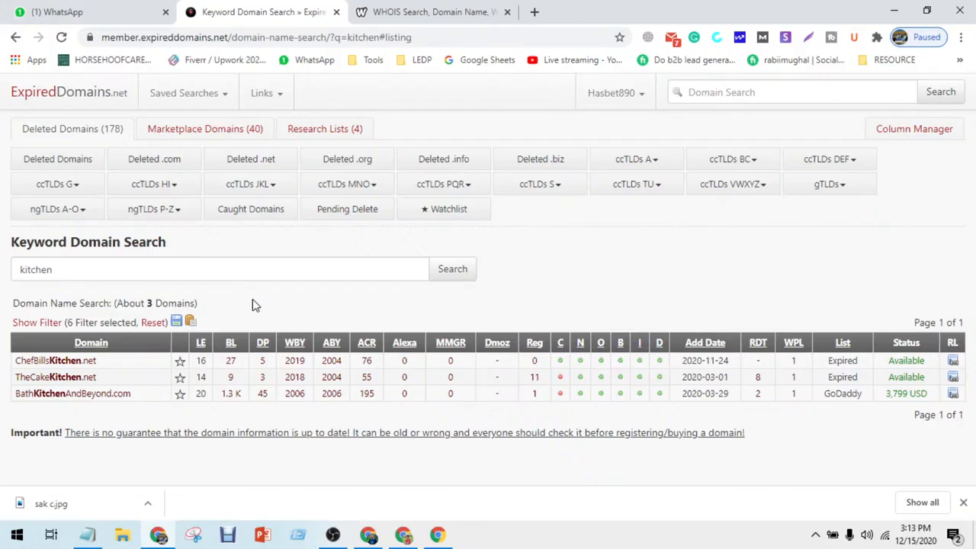
{"action": "left_click", "coordinate": [190, 322]}
{"action": "left_click", "coordinate": [87, 535]}
{"action": "key", "text": "ctrl+v"}
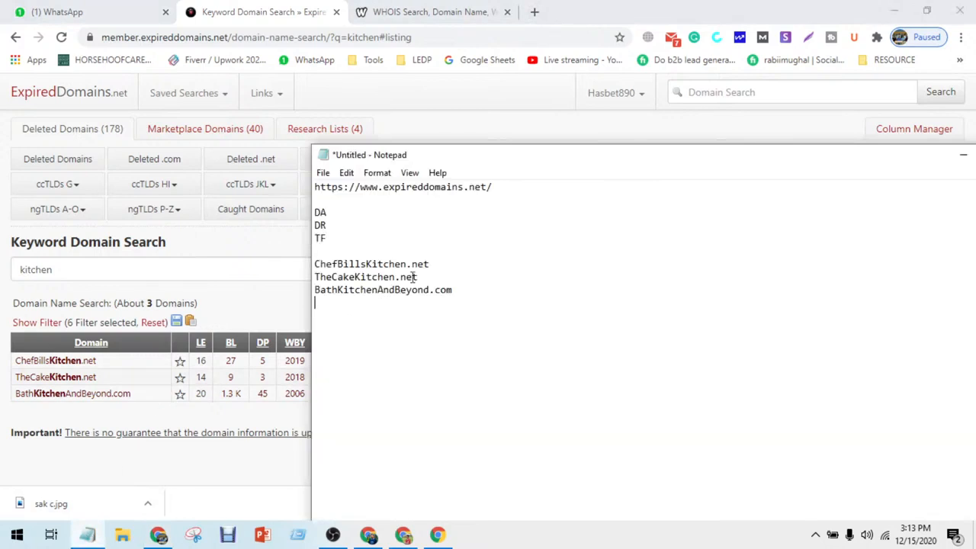
- Look up ChefBillsKitchen.net on who.is and review its availability, price and registrar data
{"action": "double_click", "coordinate": [431, 264]}
{"action": "key", "text": "ctrl+c"}
{"action": "left_click", "coordinate": [431, 15]}
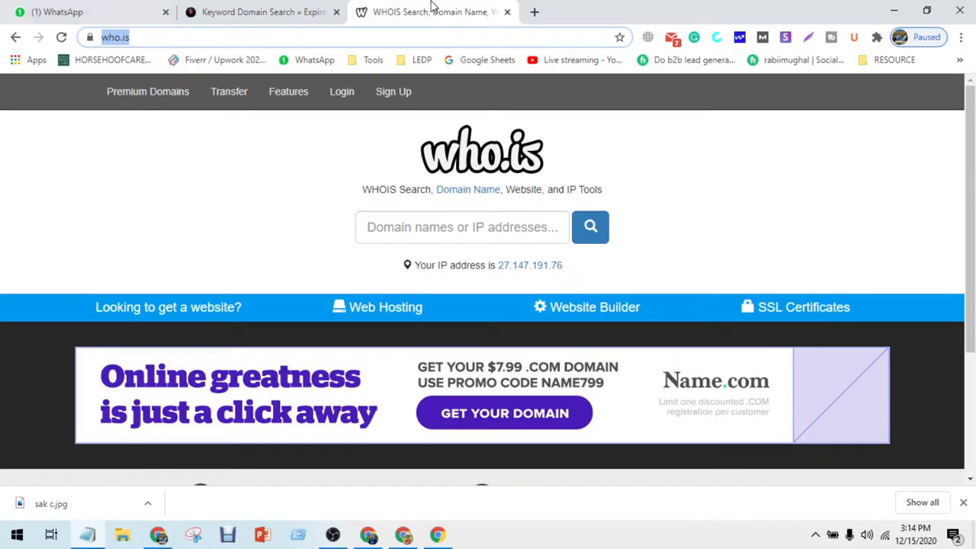
{"action": "left_click", "coordinate": [442, 219]}
{"action": "key", "text": "ctrl+v"}
{"action": "key", "text": "Return"}
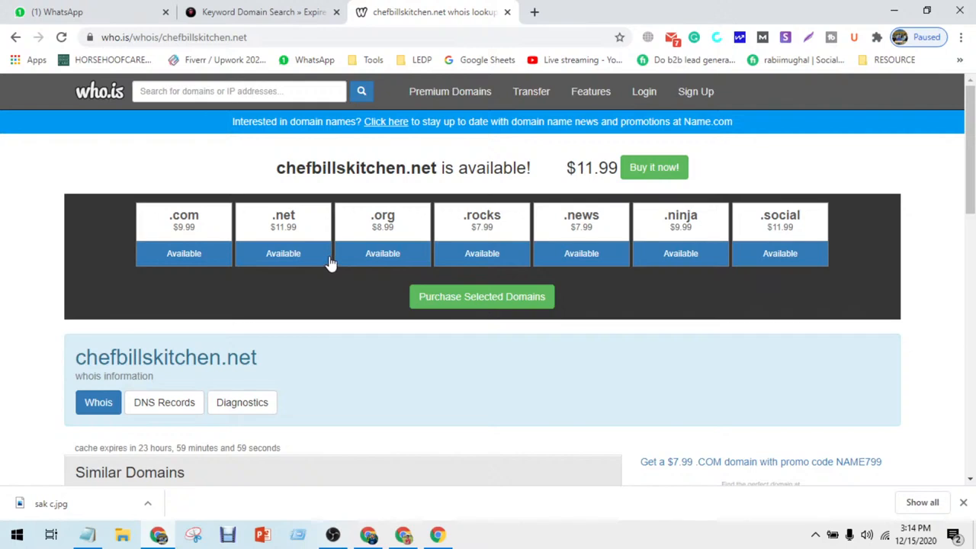
{"action": "scroll", "coordinate": [328, 262], "scroll_direction": "down", "scroll_amount": 2}
{"action": "scroll", "coordinate": [323, 260], "scroll_direction": "up", "scroll_amount": 2}
{"action": "left_click_drag", "start_coordinate": [479, 172], "coordinate": [609, 169]}
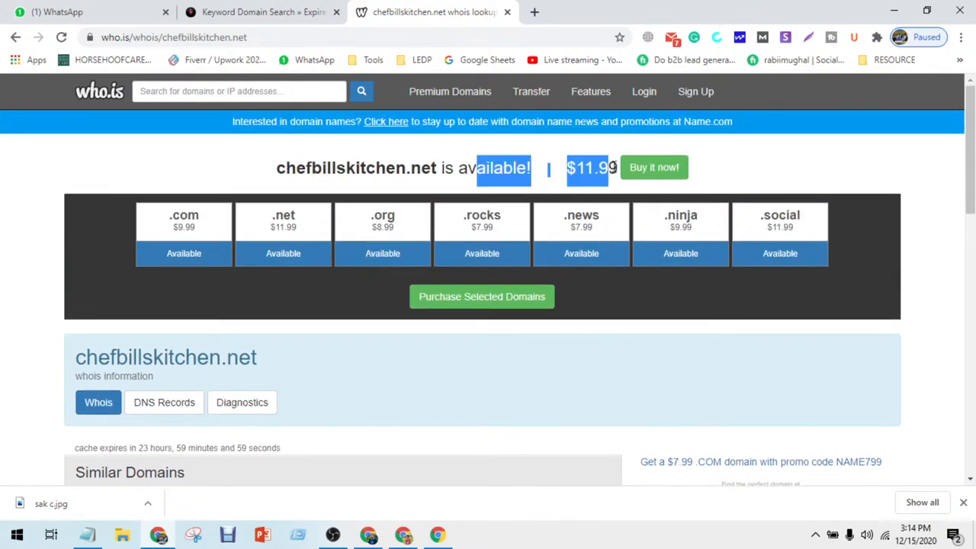
{"action": "scroll", "coordinate": [587, 190], "scroll_direction": "down", "scroll_amount": 5}
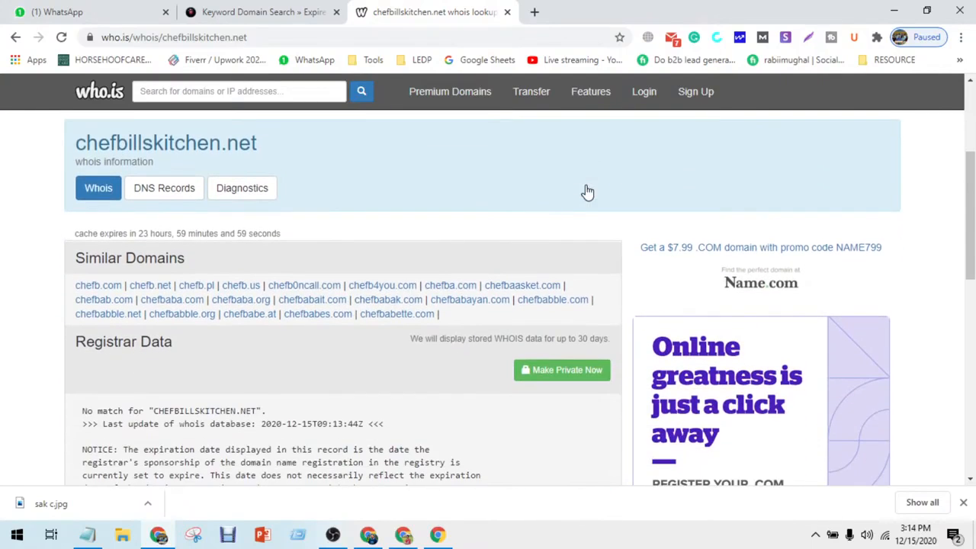
{"action": "scroll", "coordinate": [587, 191], "scroll_direction": "up", "scroll_amount": 5}
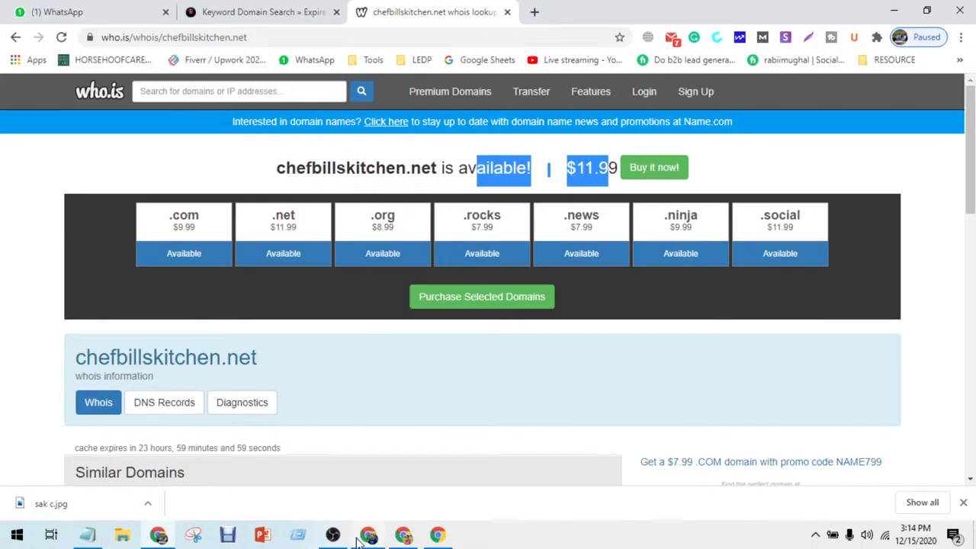
- Open the websiteseochecker.com bulk DA PA Checker in a new browser tab
{"action": "mouse_move", "coordinate": [369, 539]}
{"action": "left_click", "coordinate": [533, 14]}
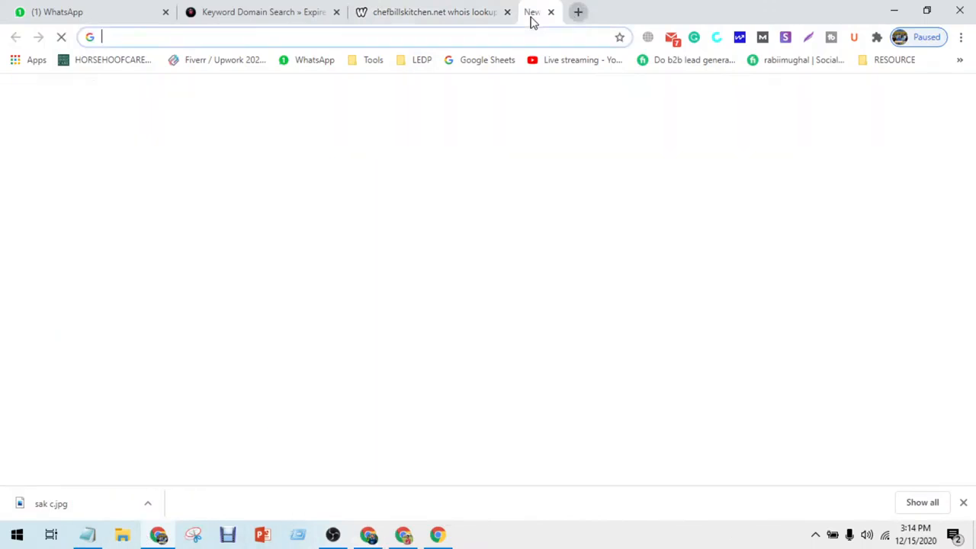
{"action": "type", "text": "we"}
{"action": "key", "text": "Return"}
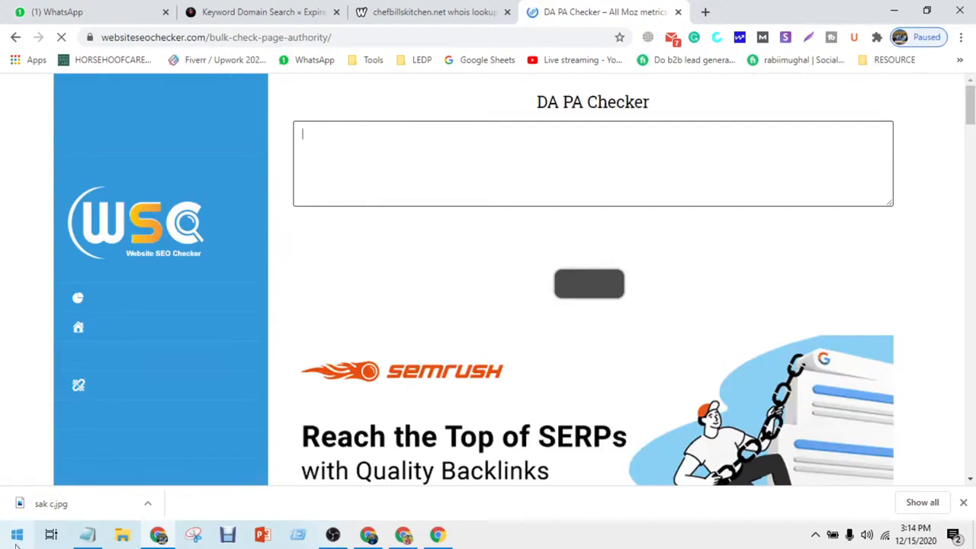
- Cut BathKitchenAndBeyond.com from the Notepad list and copy ChefBillsKitchen.net and TheCakeKitchen.net into the DA PA Checker
{"action": "left_click", "coordinate": [87, 536]}
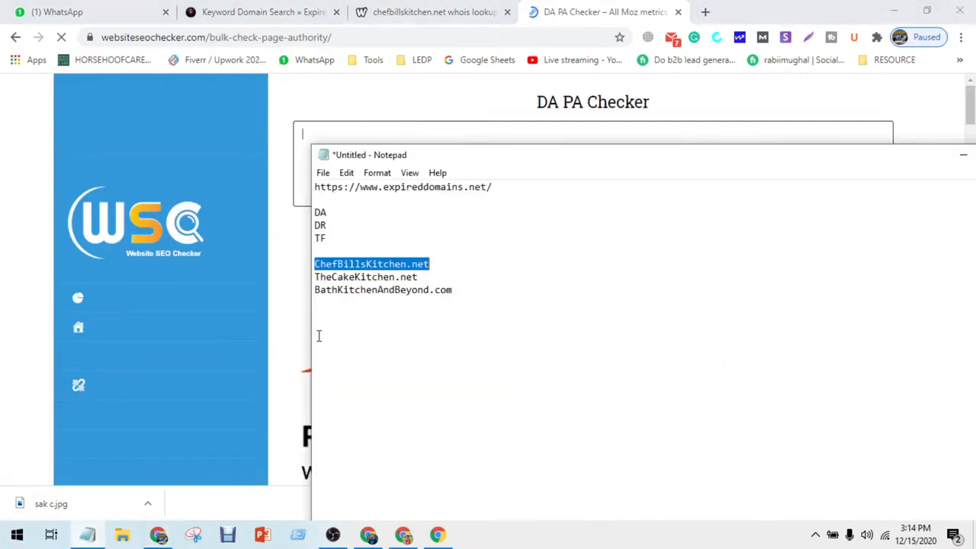
{"action": "double_click", "coordinate": [469, 289]}
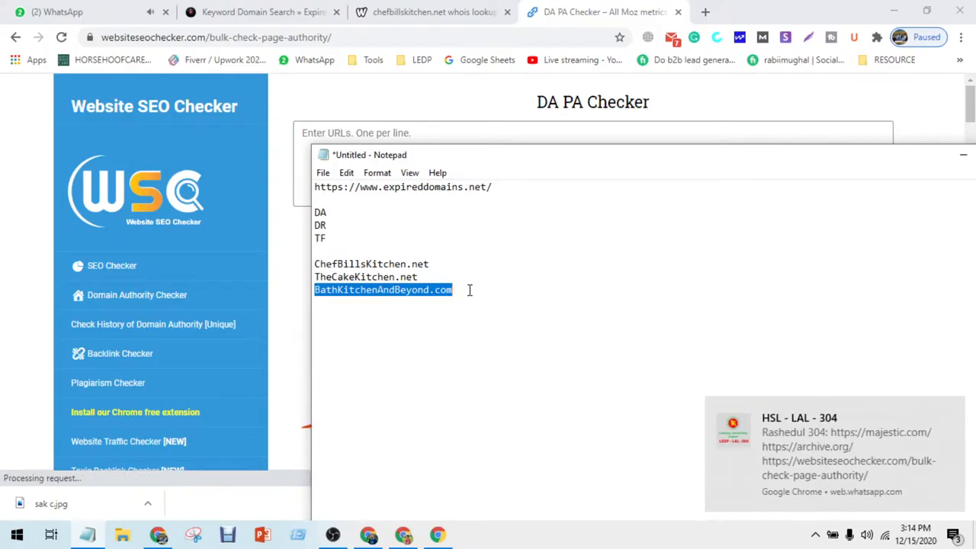
{"action": "key", "text": "ctrl+x"}
{"action": "left_click_drag", "start_coordinate": [444, 276], "coordinate": [306, 267]}
{"action": "key", "text": "ctrl+c"}
{"action": "left_click", "coordinate": [298, 130]}
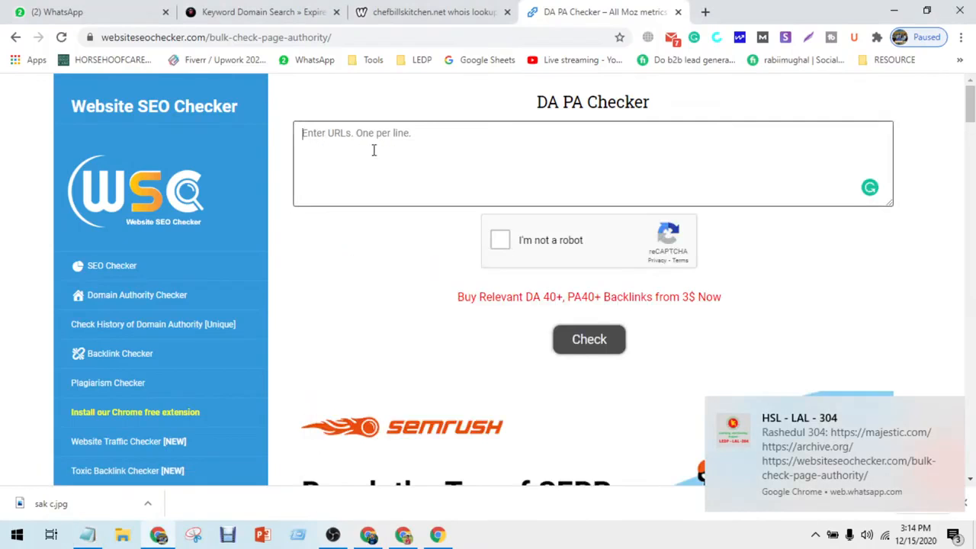
{"action": "key", "text": "ctrl+v"}
- Complete the reCAPTCHA image challenges and run the authority check on the two entered domains
{"action": "left_click", "coordinate": [492, 240]}
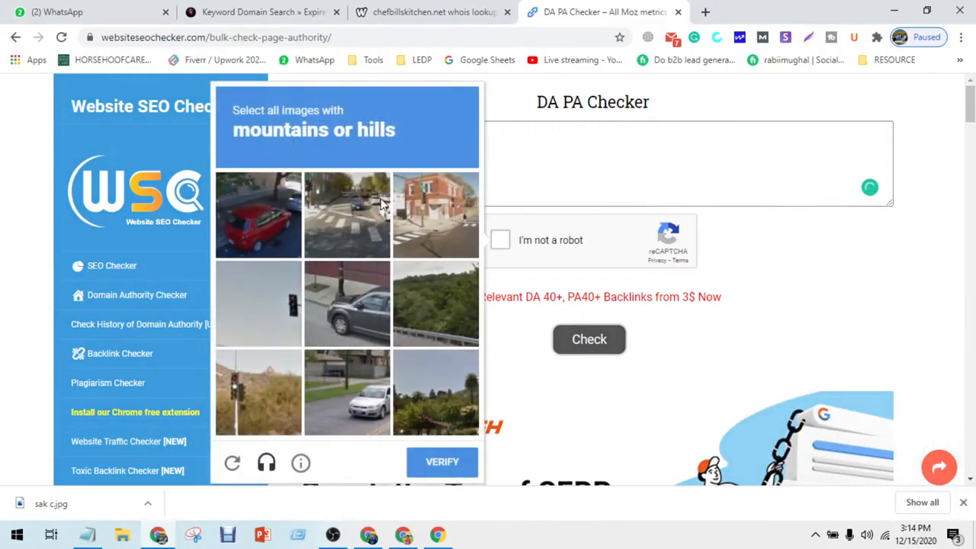
{"action": "left_click", "coordinate": [444, 391]}
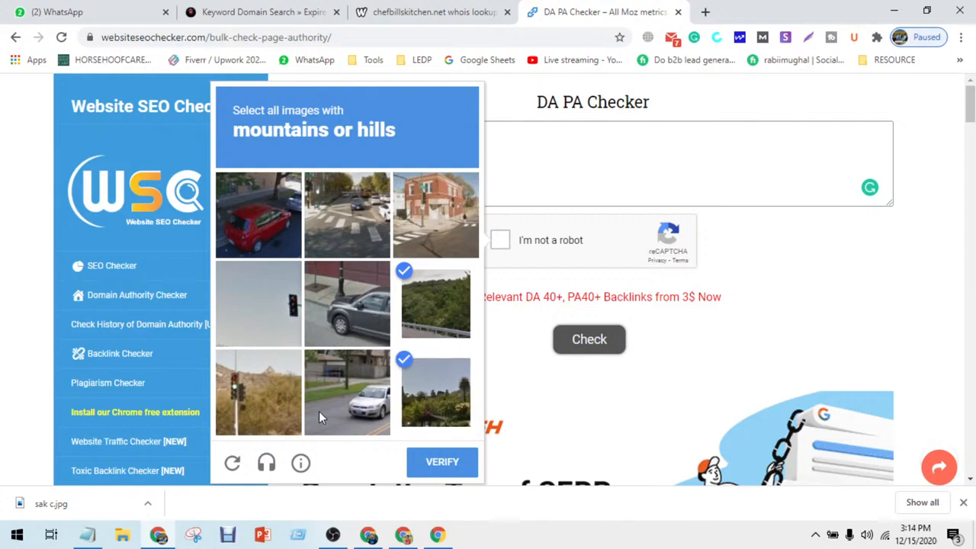
{"action": "left_click", "coordinate": [265, 407]}
{"action": "left_click", "coordinate": [432, 470]}
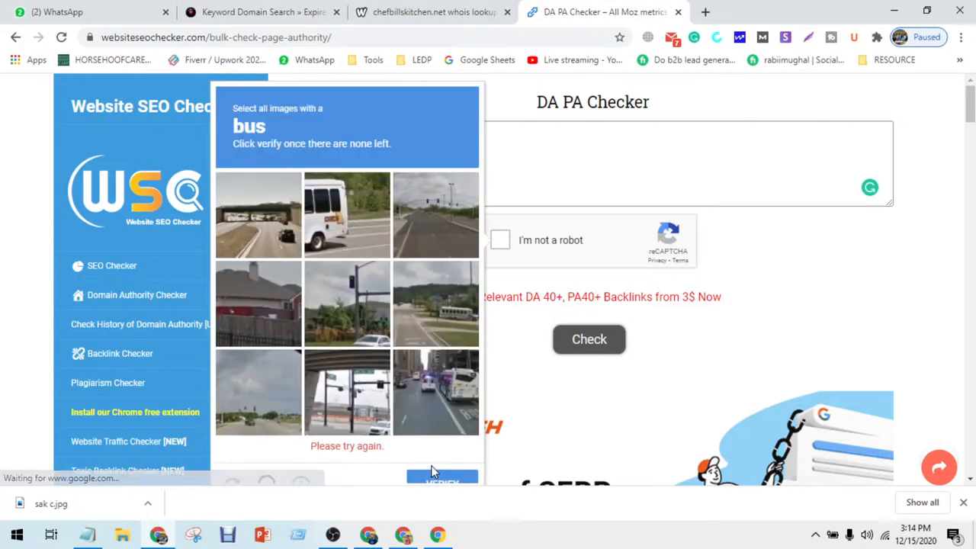
{"action": "left_click", "coordinate": [314, 223]}
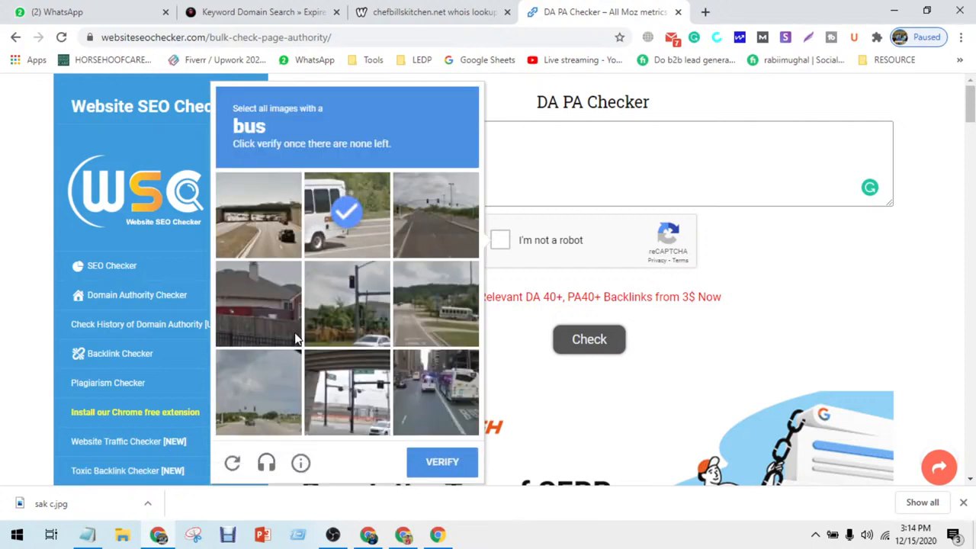
{"action": "left_click", "coordinate": [419, 323]}
{"action": "left_click", "coordinate": [404, 390]}
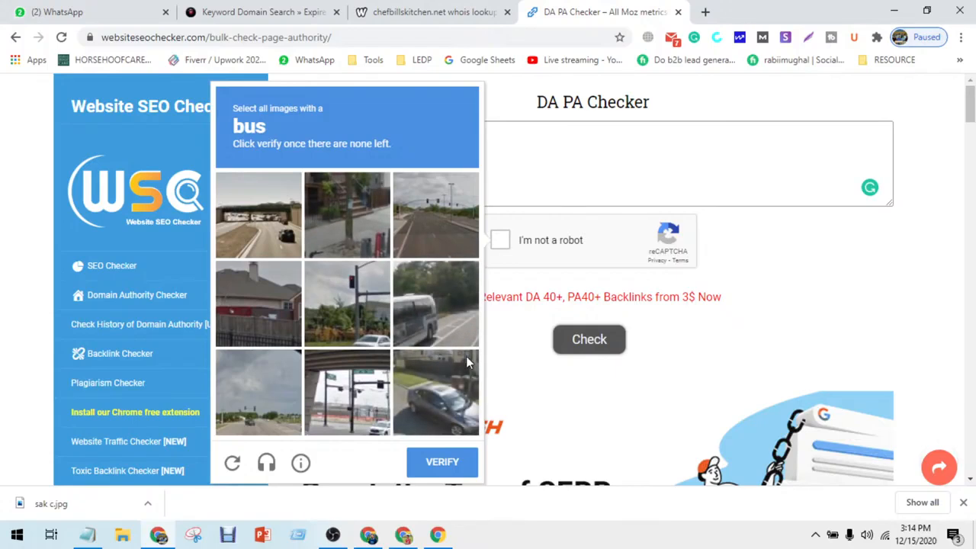
{"action": "left_click", "coordinate": [468, 332]}
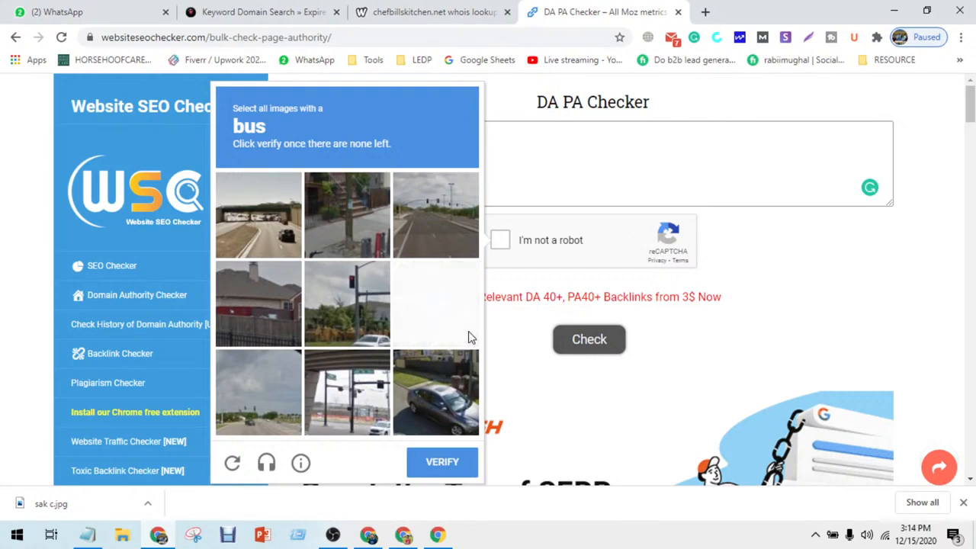
{"action": "left_click", "coordinate": [454, 463]}
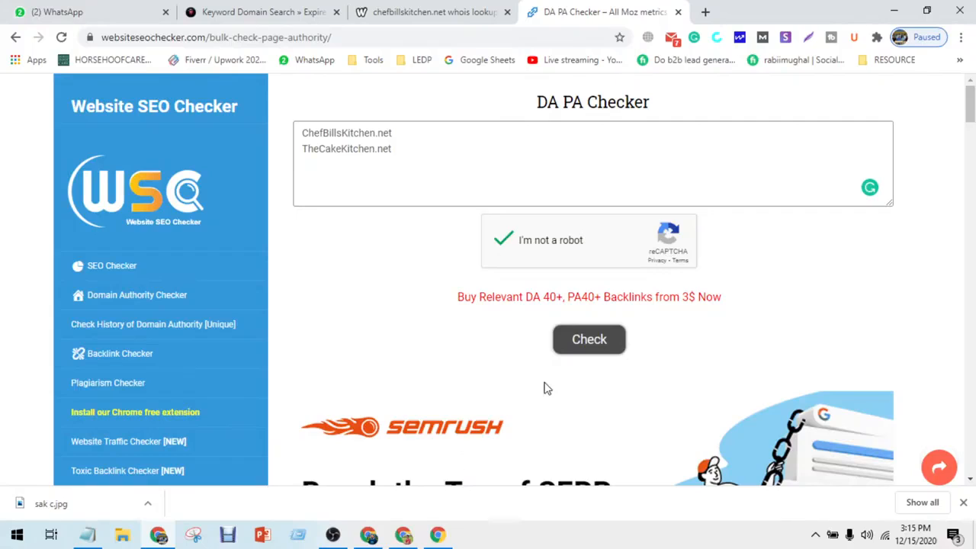
{"action": "left_click", "coordinate": [587, 341]}
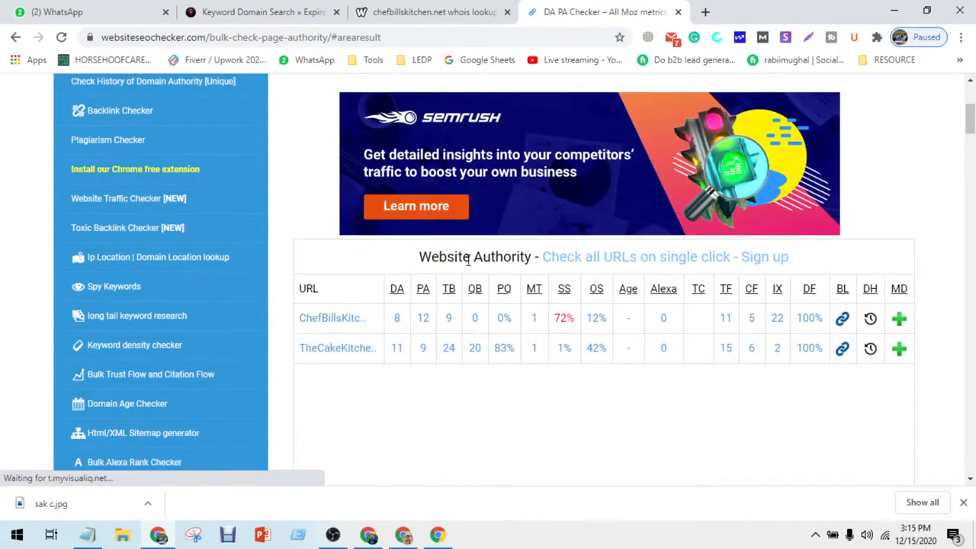
- Review the Website Authority table and highlight the spam score of ChefBillsKitchen.net
{"action": "scroll", "coordinate": [427, 271], "scroll_direction": "down", "scroll_amount": 1}
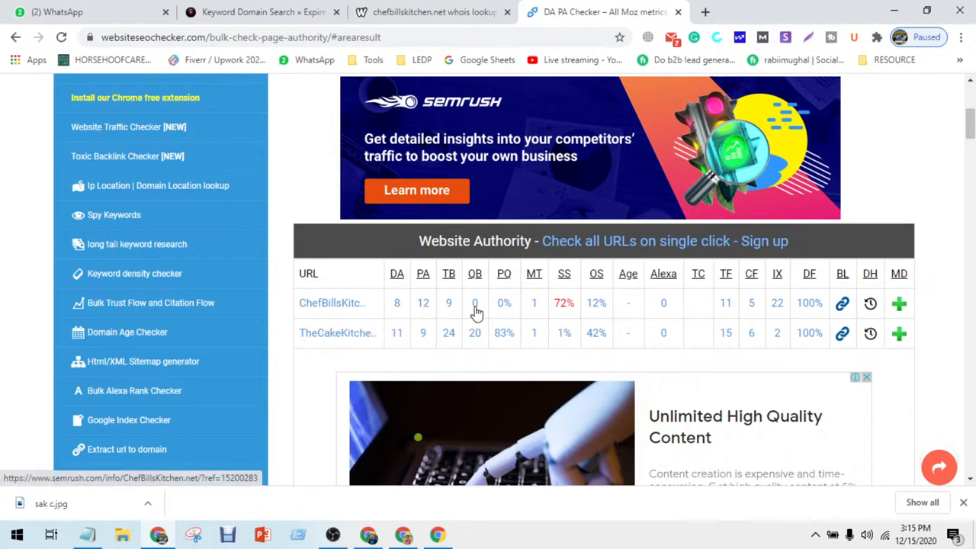
{"action": "mouse_move", "coordinate": [565, 271]}
{"action": "left_click_drag", "start_coordinate": [576, 304], "coordinate": [557, 284]}
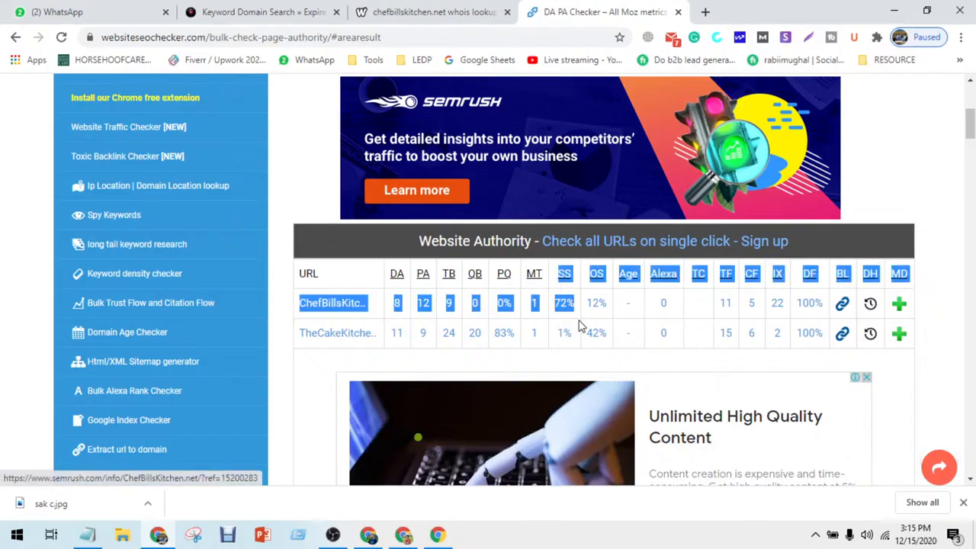
{"action": "left_click", "coordinate": [571, 348]}
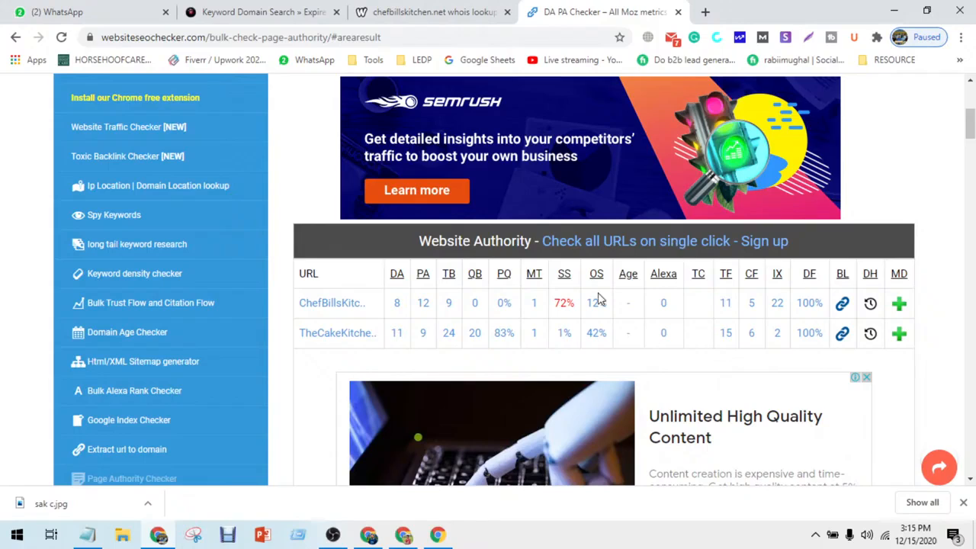
- Highlight TheCakeKitchen.net's TF score, copy that domain from the Notepad list and look up its availability on who.is
{"action": "double_click", "coordinate": [731, 337]}
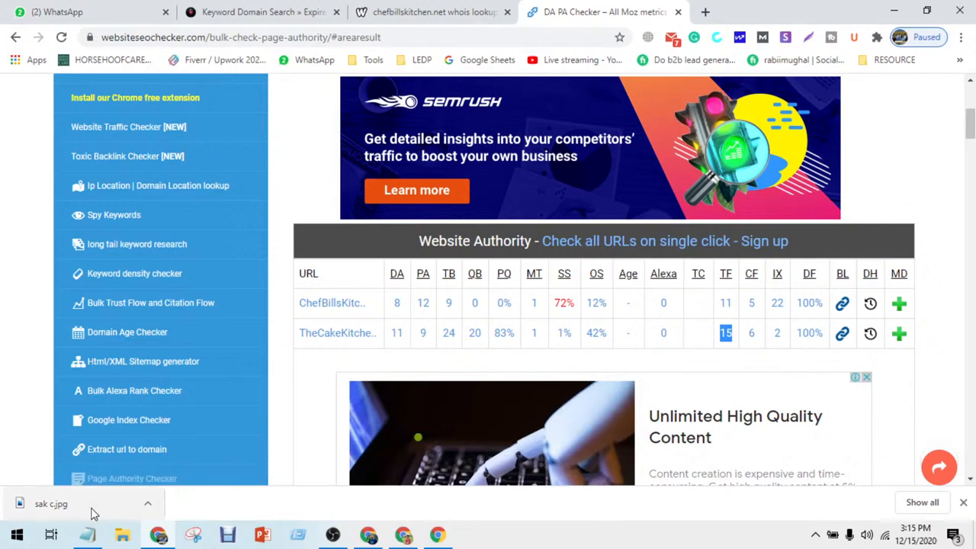
{"action": "left_click", "coordinate": [86, 534]}
{"action": "left_click", "coordinate": [420, 279]}
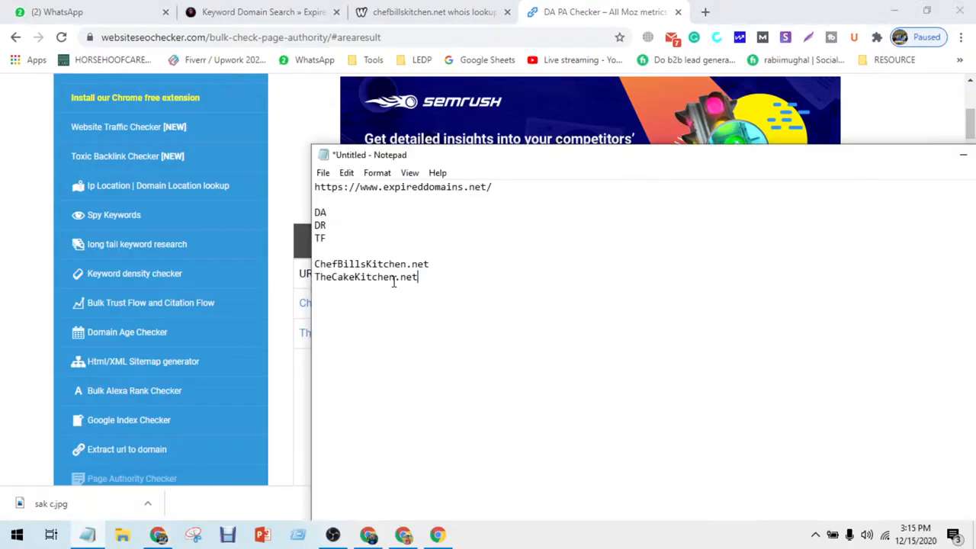
{"action": "double_click", "coordinate": [370, 277]}
{"action": "key", "text": "ctrl+c"}
{"action": "left_click", "coordinate": [428, 12]}
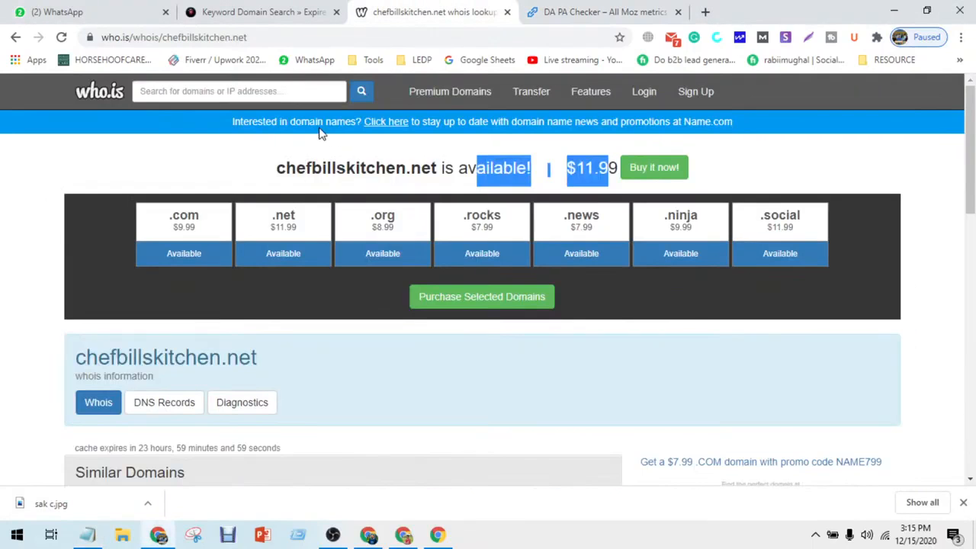
{"action": "left_click", "coordinate": [270, 92]}
{"action": "key", "text": "ctrl+v"}
{"action": "left_click", "coordinate": [362, 99]}
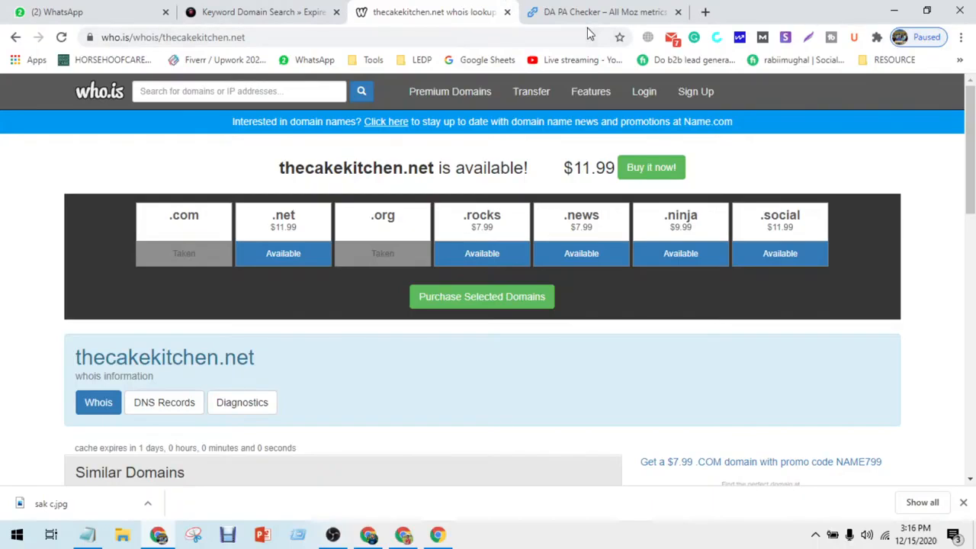
- Note DA 11 and TF 15 on separate lines beneath TheCakeKitchen.net in Notepad, and highlight the DR criterion
{"action": "left_click", "coordinate": [89, 534]}
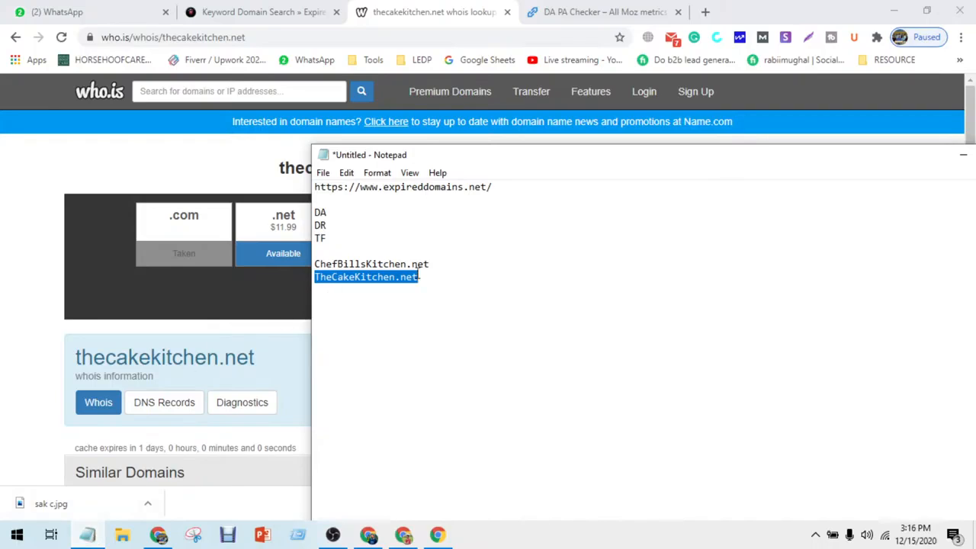
{"action": "left_click", "coordinate": [434, 276]}
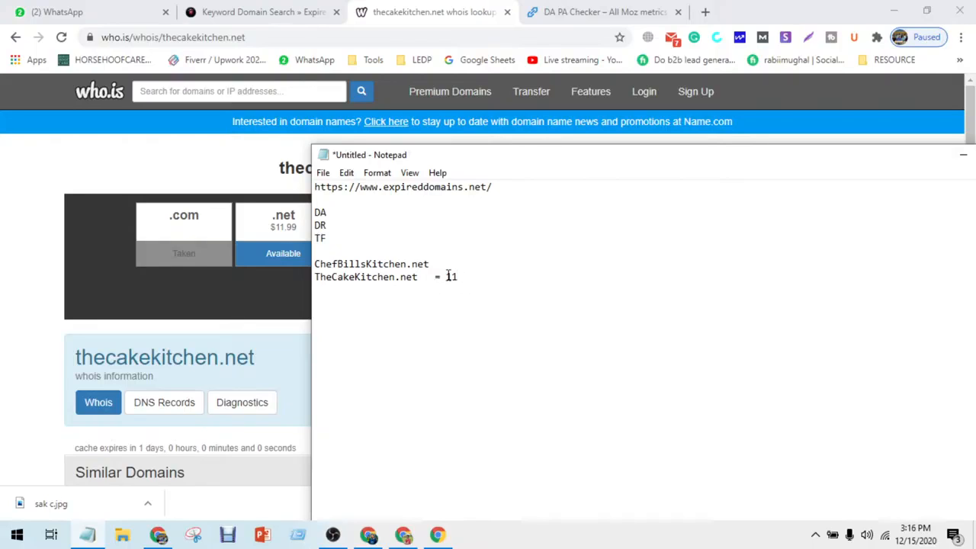
{"action": "type", "text": "DA"}
{"action": "left_click", "coordinate": [444, 276]}
{"action": "key", "text": "BackSpace"}
{"action": "key", "text": "Return"}
{"action": "left_click", "coordinate": [352, 290]}
{"action": "double_click", "coordinate": [318, 225]}
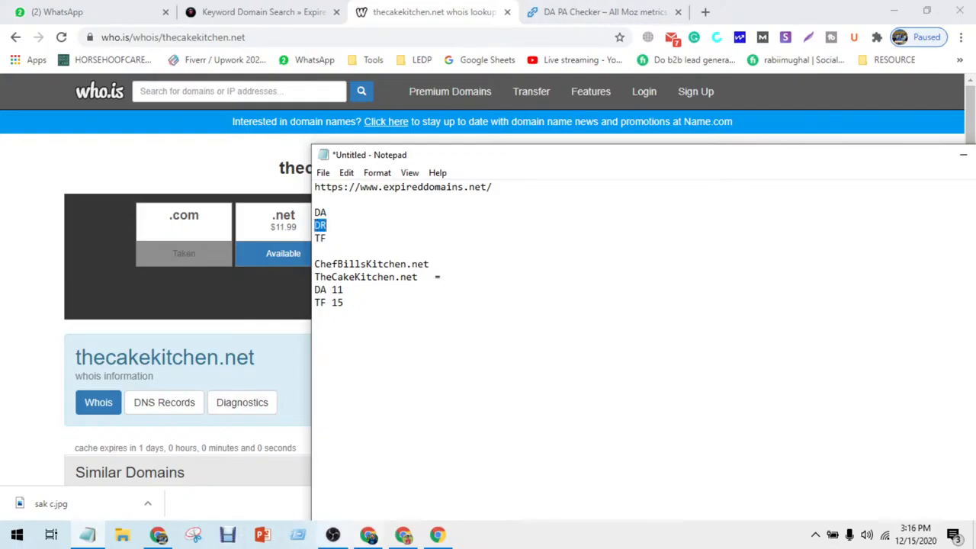
- Copy TheCakeKitchen.net from Notepad and open the Ahrefs Backlink Checker in a new tab of the Google Meet browser window
{"action": "double_click", "coordinate": [397, 278]}
{"action": "key", "text": "ctrl+c"}
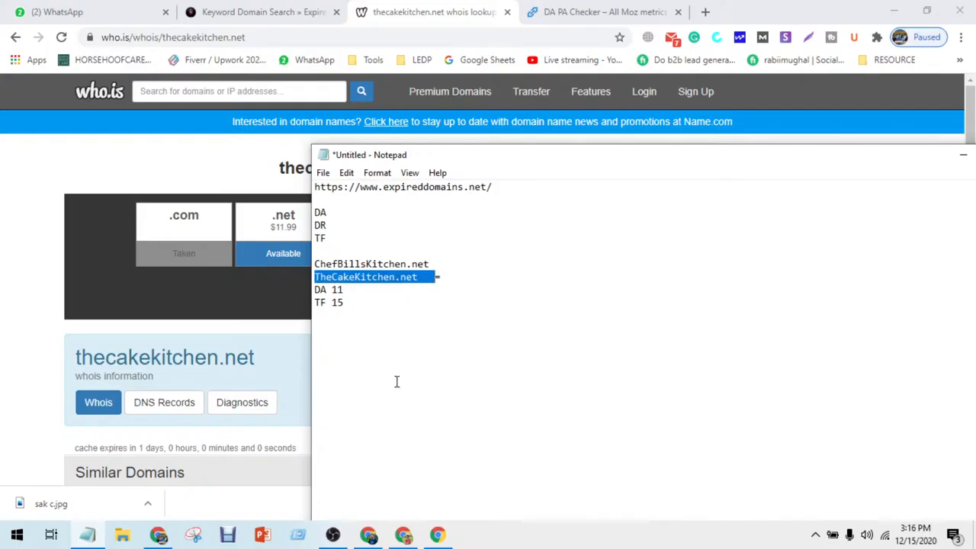
{"action": "left_click", "coordinate": [374, 537]}
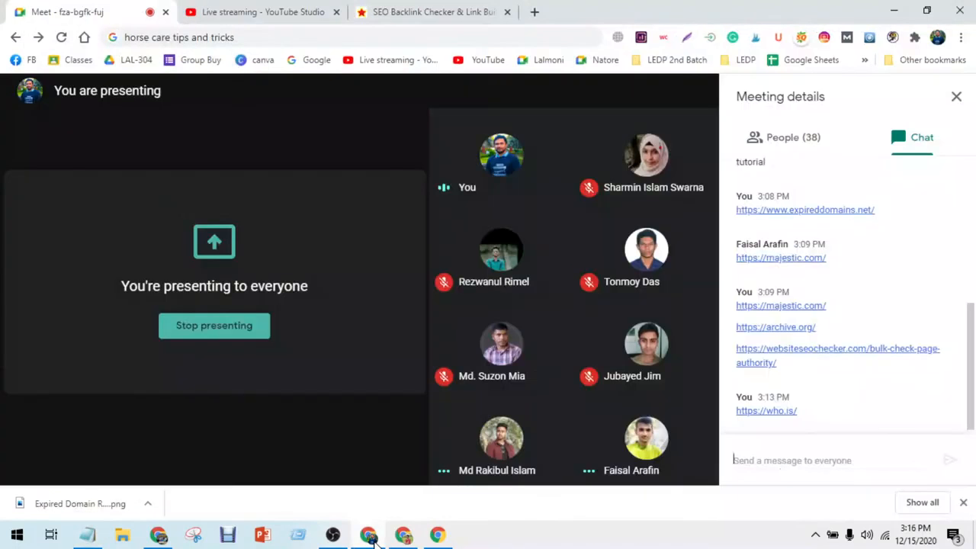
{"action": "left_click", "coordinate": [535, 13]}
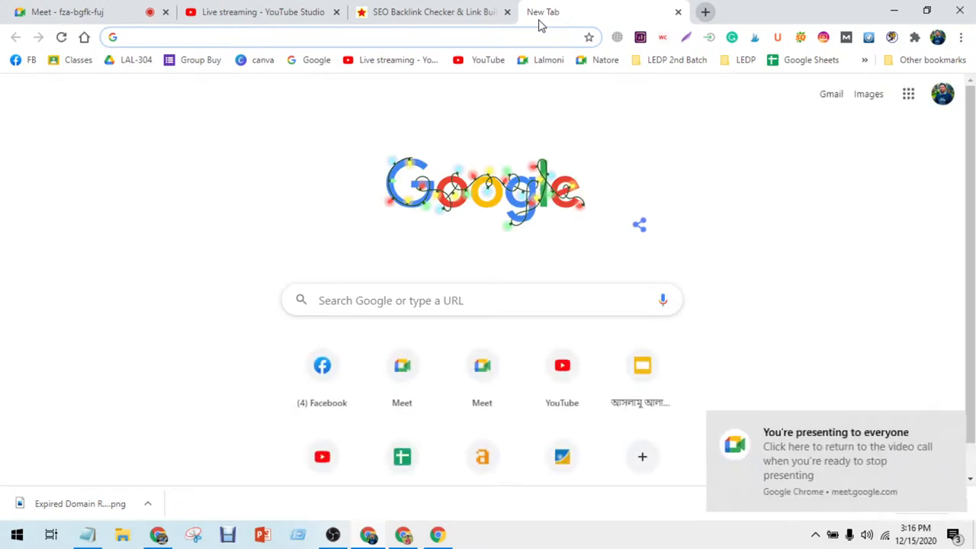
{"action": "type", "text": "a"}
{"action": "key", "text": "Return"}
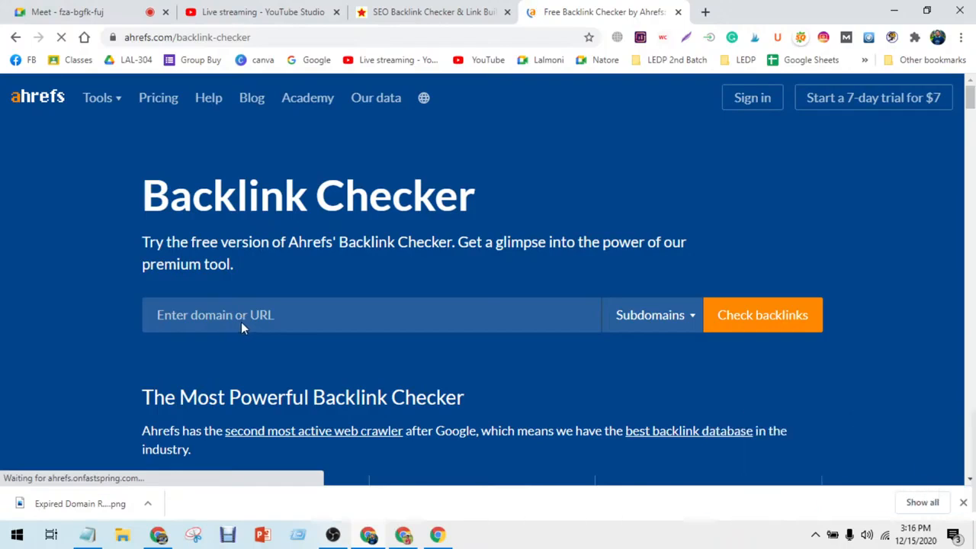
- Run the backlink check on TheCakeKitchen.net with subdomains and highlight its Domain Rating
{"action": "left_click", "coordinate": [256, 320]}
{"action": "key", "text": "ctrl+v"}
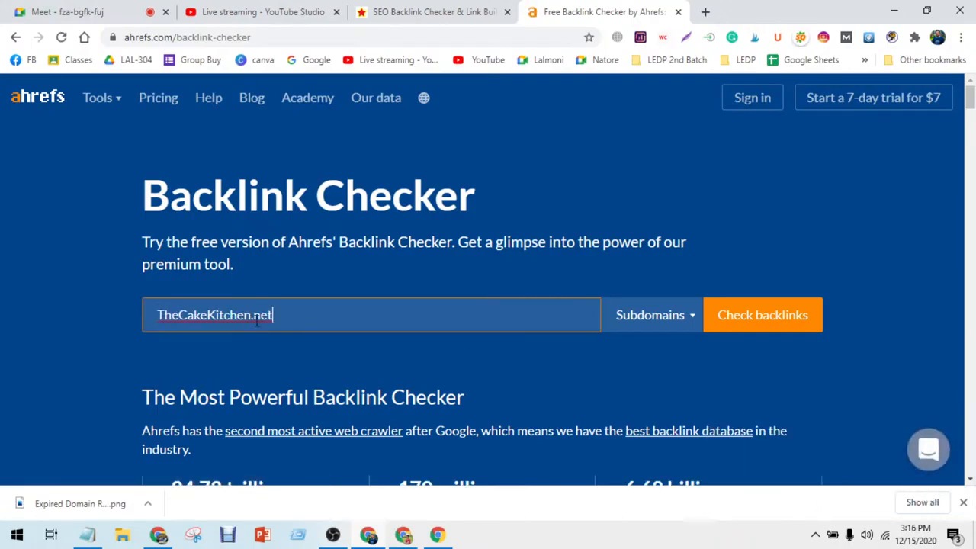
{"action": "left_click", "coordinate": [758, 330]}
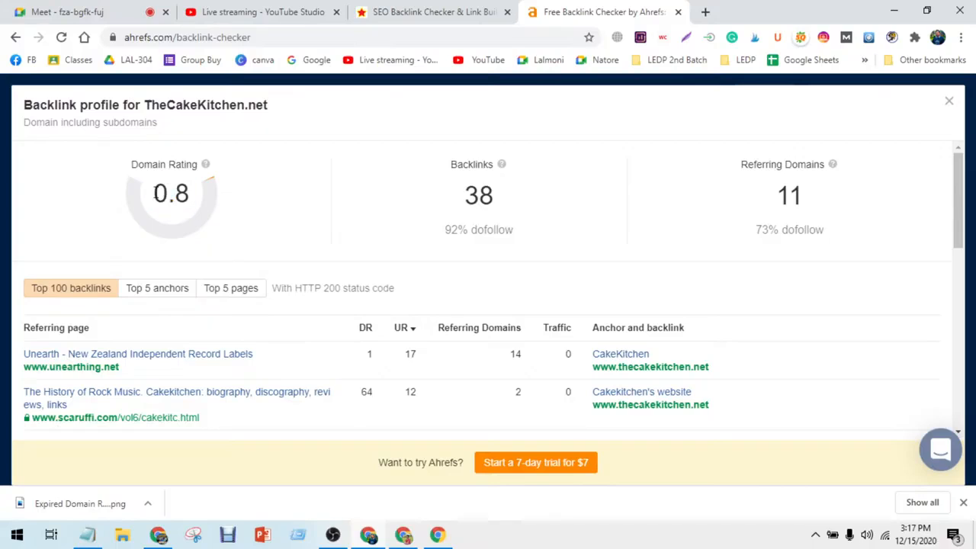
{"action": "left_click_drag", "start_coordinate": [153, 194], "coordinate": [194, 197]}
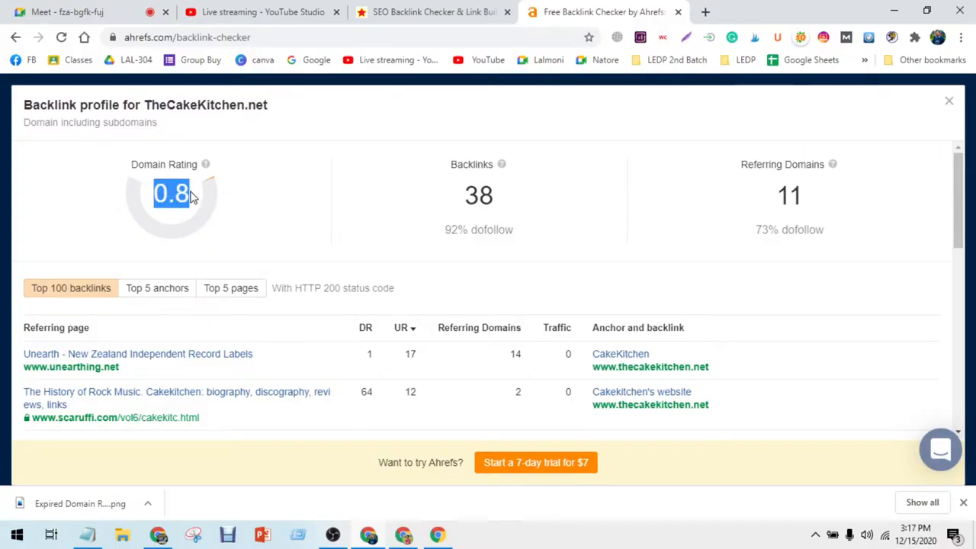
- Copy the DR label in Notepad and add a DR 0.8 line beneath the TF 15 note
{"action": "left_click", "coordinate": [87, 535]}
{"action": "left_click", "coordinate": [388, 305]}
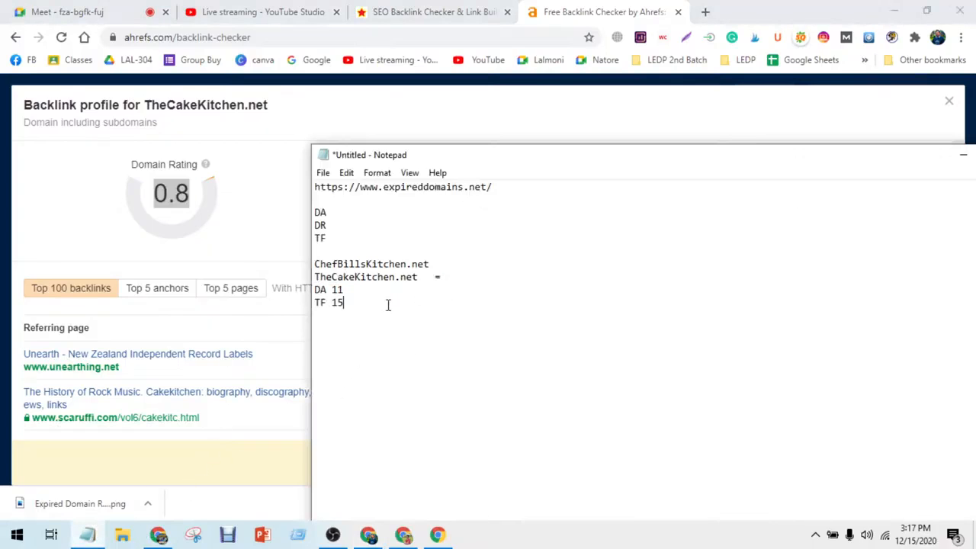
{"action": "double_click", "coordinate": [326, 225]}
{"action": "key", "text": "ctrl+c"}
{"action": "left_click", "coordinate": [317, 319]}
{"action": "key", "text": "ctrl+v"}
- Add an RD line beneath DR 0.8 in Notepad, highlight the Referring Domains figure in Ahrefs and return to the note
{"action": "left_click", "coordinate": [244, 231]}
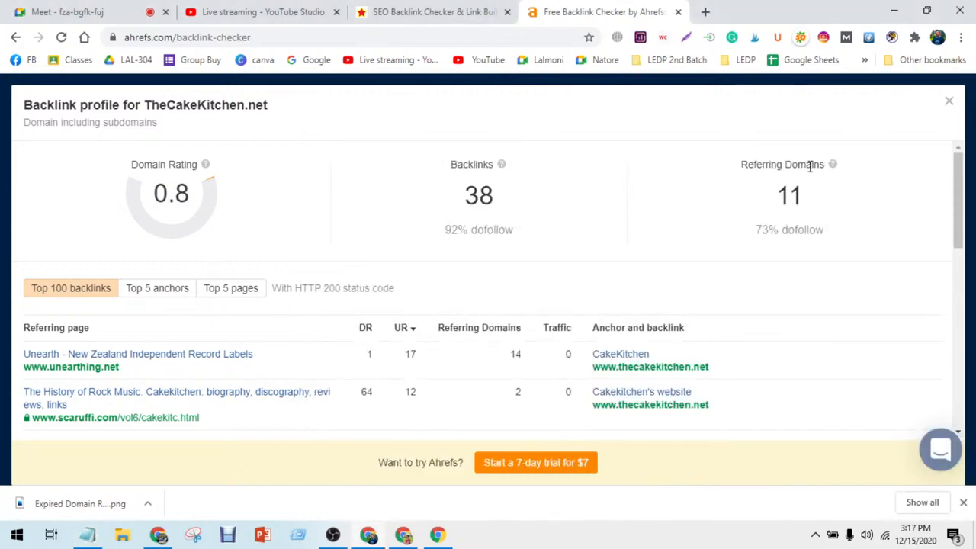
{"action": "key", "text": "alt+Tab"}
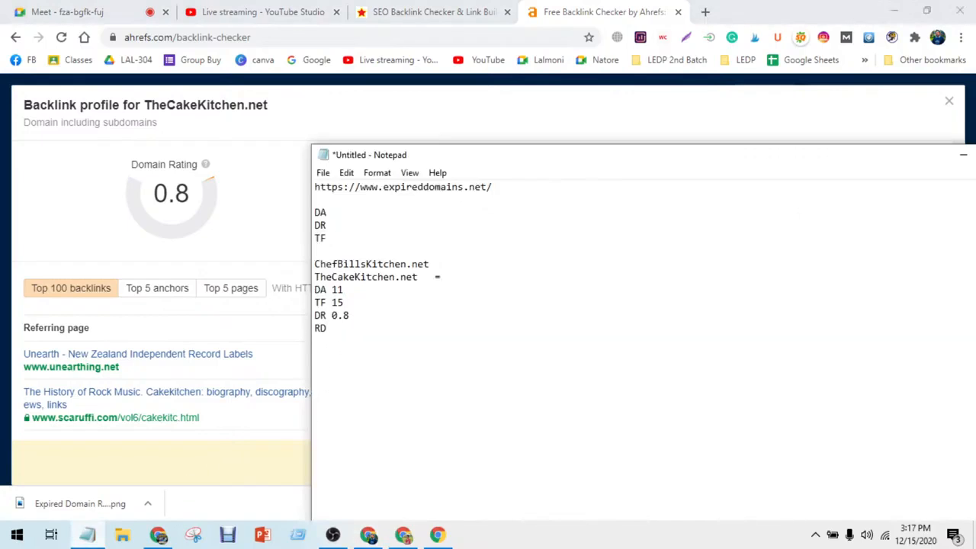
{"action": "left_click", "coordinate": [305, 237]}
{"action": "double_click", "coordinate": [785, 197]}
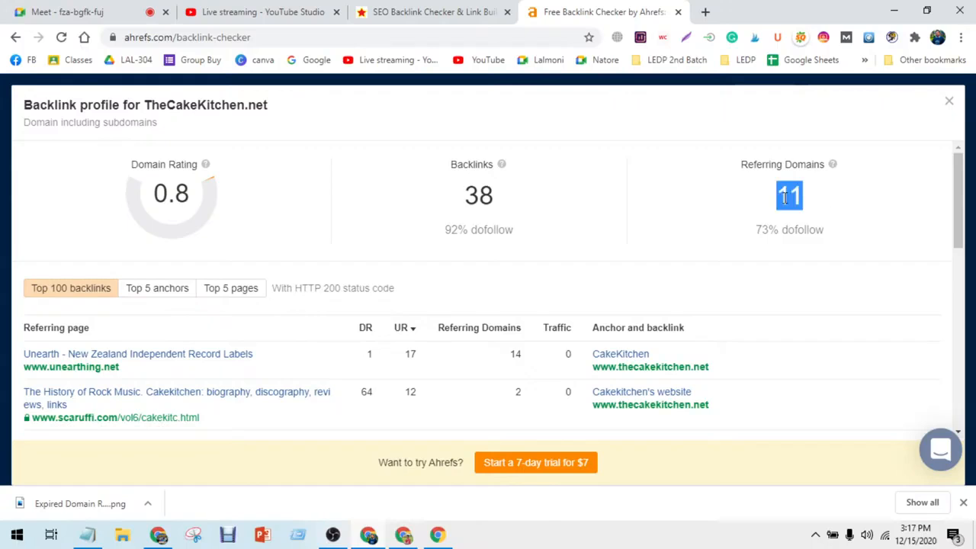
{"action": "left_click", "coordinate": [89, 535]}
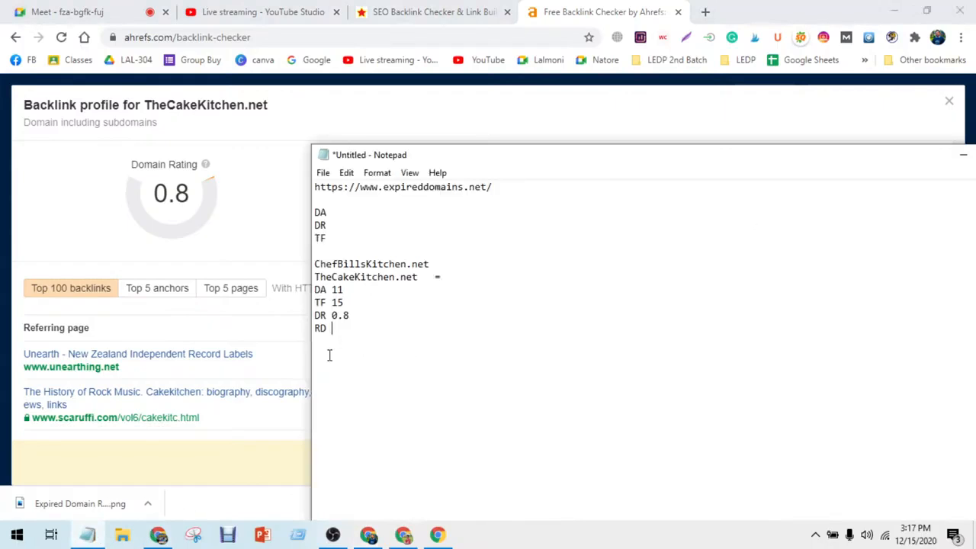
- Review the referring pages, their DR and UR values and the anchors in TheCakeKitchen.net's top 100 backlinks
{"action": "left_click", "coordinate": [272, 256]}
{"action": "scroll", "coordinate": [272, 259], "scroll_direction": "down", "scroll_amount": 2}
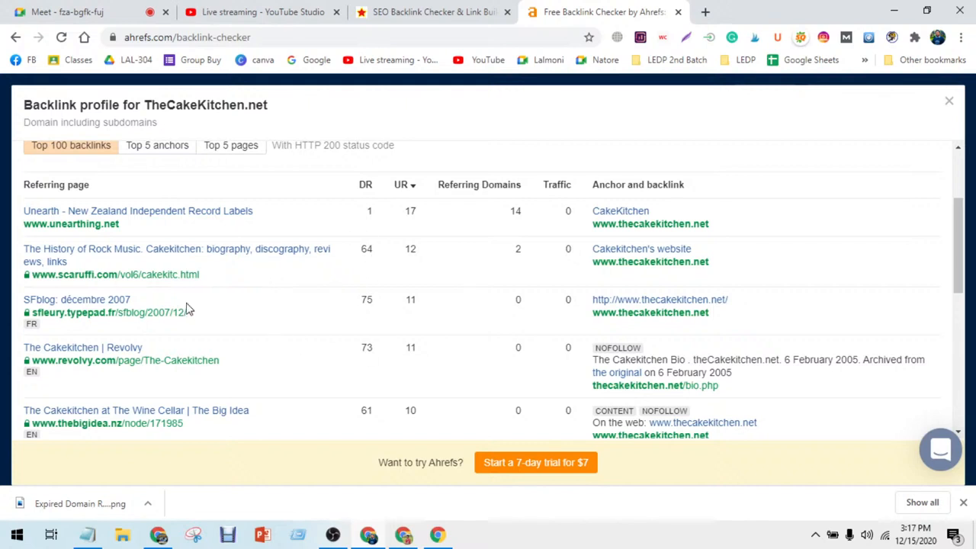
{"action": "scroll", "coordinate": [185, 315], "scroll_direction": "down", "scroll_amount": 1}
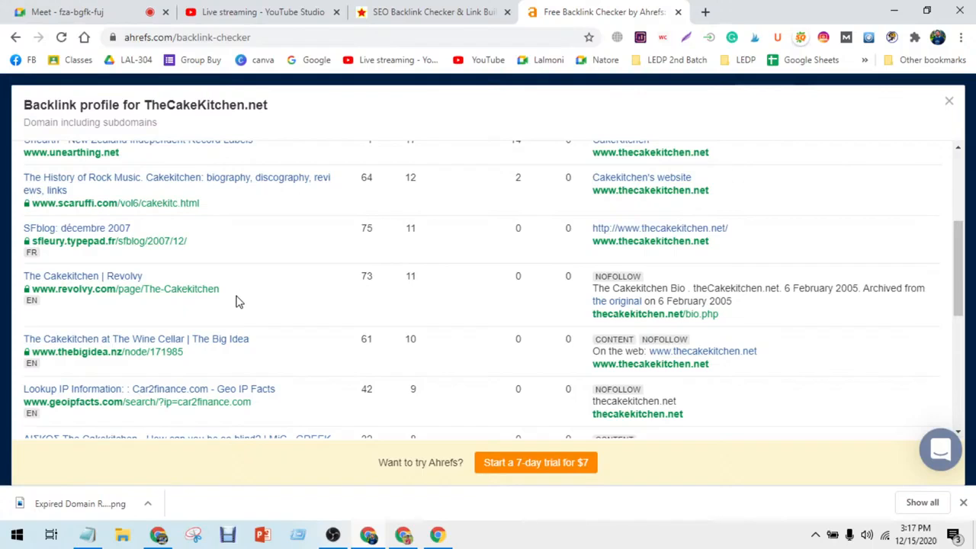
{"action": "scroll", "coordinate": [181, 298], "scroll_direction": "down", "scroll_amount": 2}
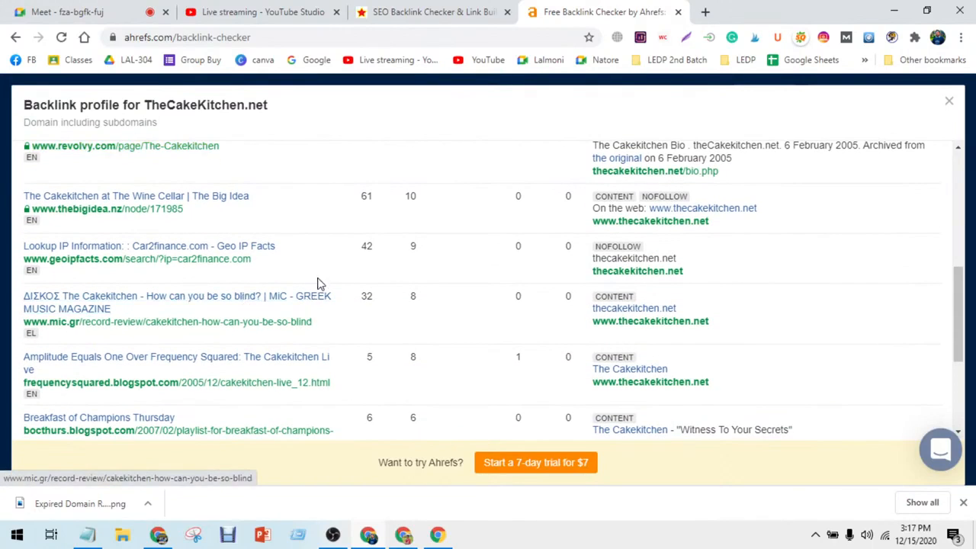
{"action": "scroll", "coordinate": [320, 273], "scroll_direction": "down", "scroll_amount": 1}
{"action": "scroll", "coordinate": [321, 273], "scroll_direction": "down", "scroll_amount": 1}
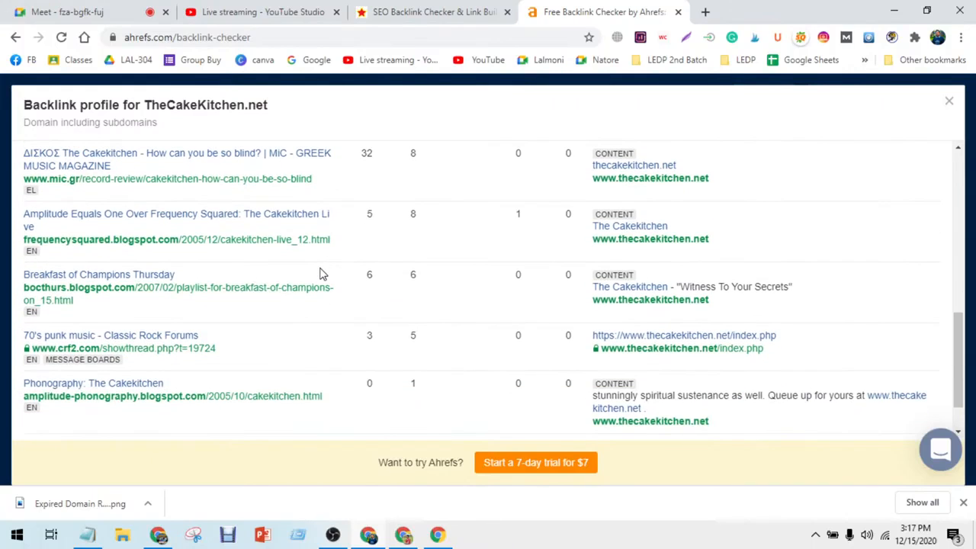
{"action": "scroll", "coordinate": [321, 273], "scroll_direction": "up", "scroll_amount": 5}
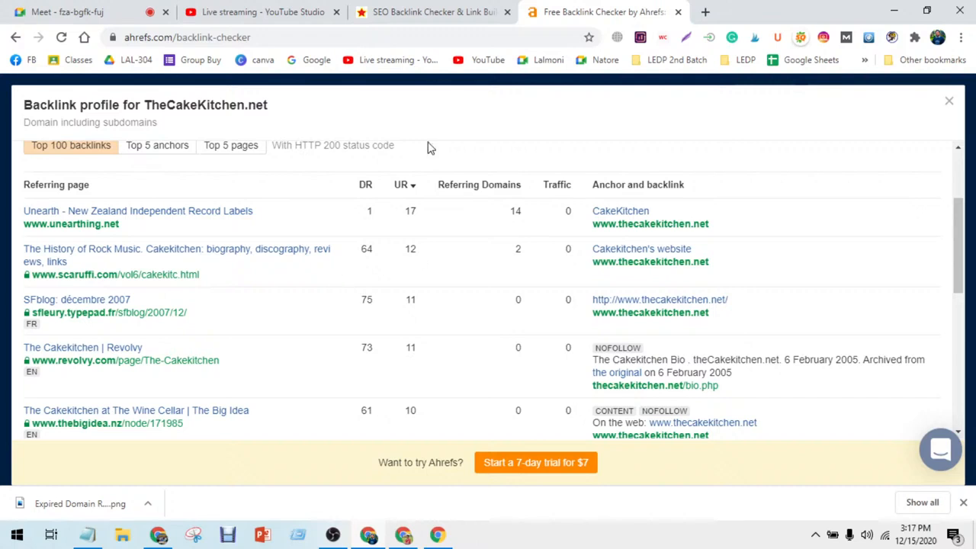
{"action": "left_click", "coordinate": [427, 12]}
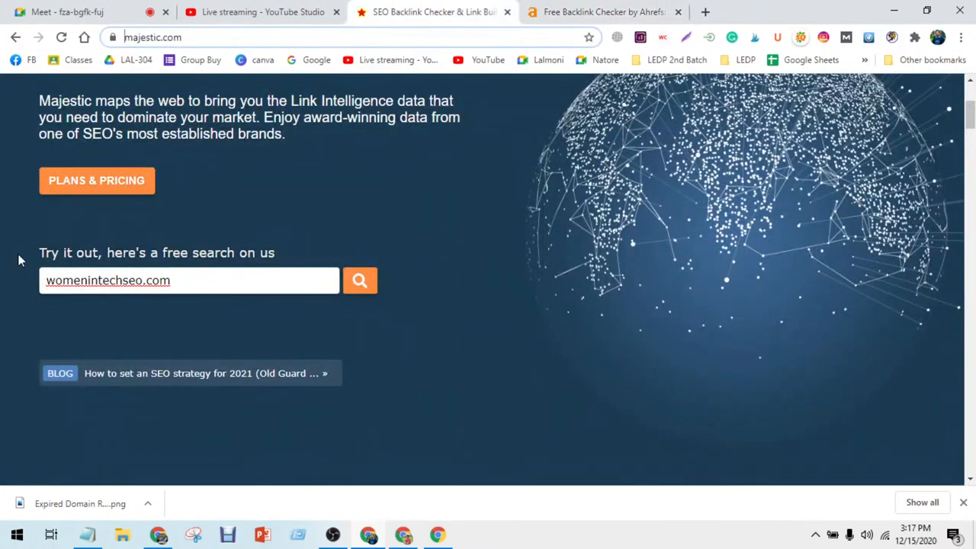
{"action": "left_click", "coordinate": [534, 11]}
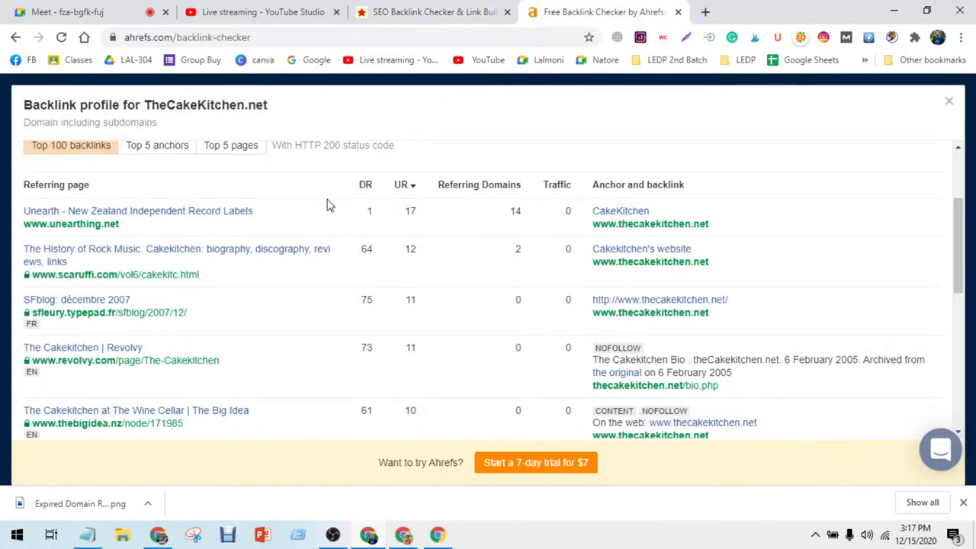
- Show TheCakeKitchen.net's top 5 anchors and highlight the domain name in the first anchor text
{"action": "scroll", "coordinate": [333, 279], "scroll_direction": "up", "scroll_amount": 1}
{"action": "left_click", "coordinate": [164, 218]}
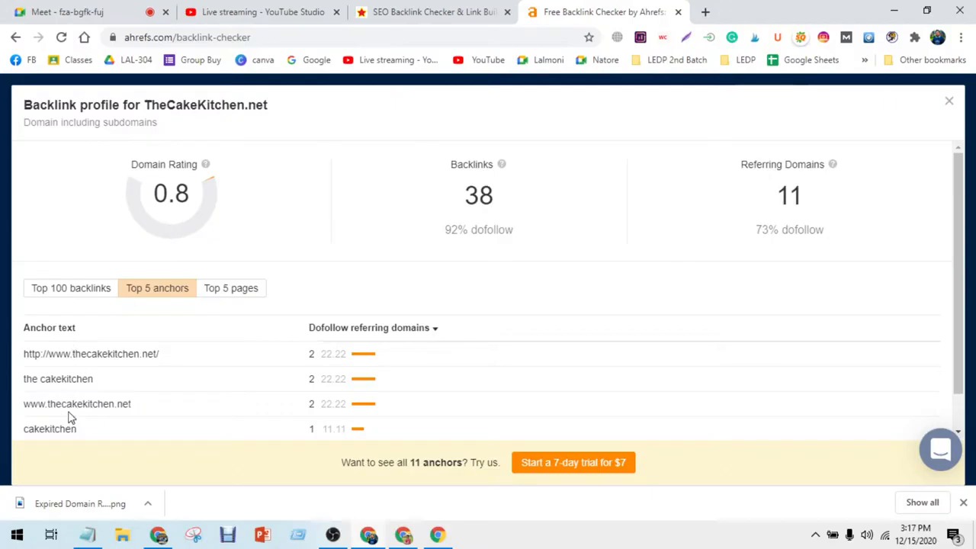
{"action": "double_click", "coordinate": [108, 354]}
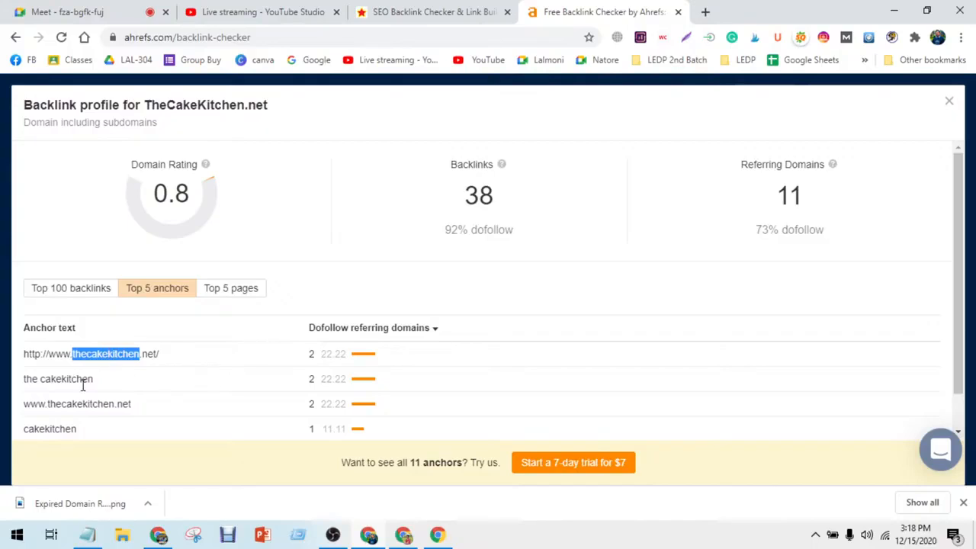
- Copy TheCakeKitchen.net from the Ahrefs profile heading and run it through Majestic's free site search
{"action": "mouse_move", "coordinate": [151, 107]}
{"action": "left_mouse_down"}
{"action": "mouse_move", "coordinate": [313, 120]}
{"action": "mouse_move", "coordinate": [144, 106]}
{"action": "left_mouse_up"}
{"action": "key", "text": "ctrl+c"}
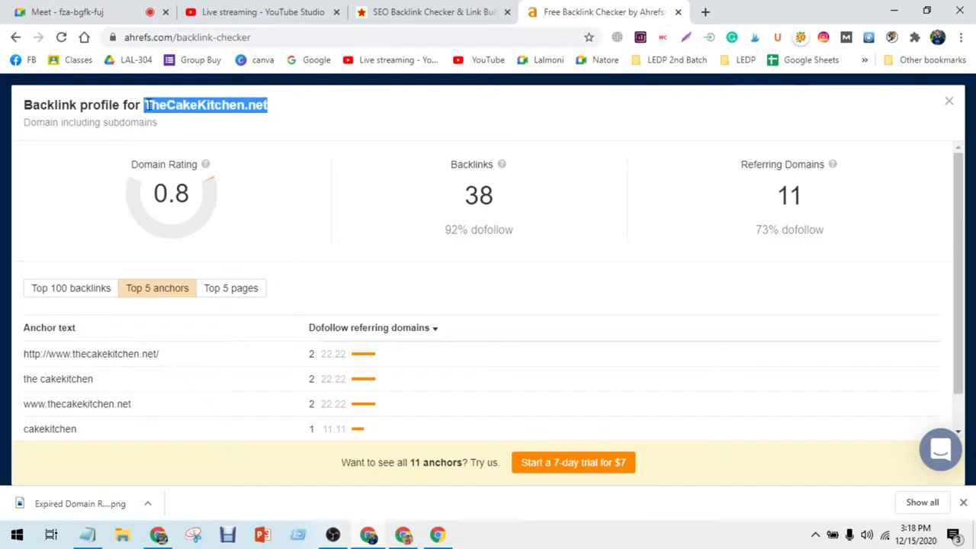
{"action": "left_click", "coordinate": [429, 10]}
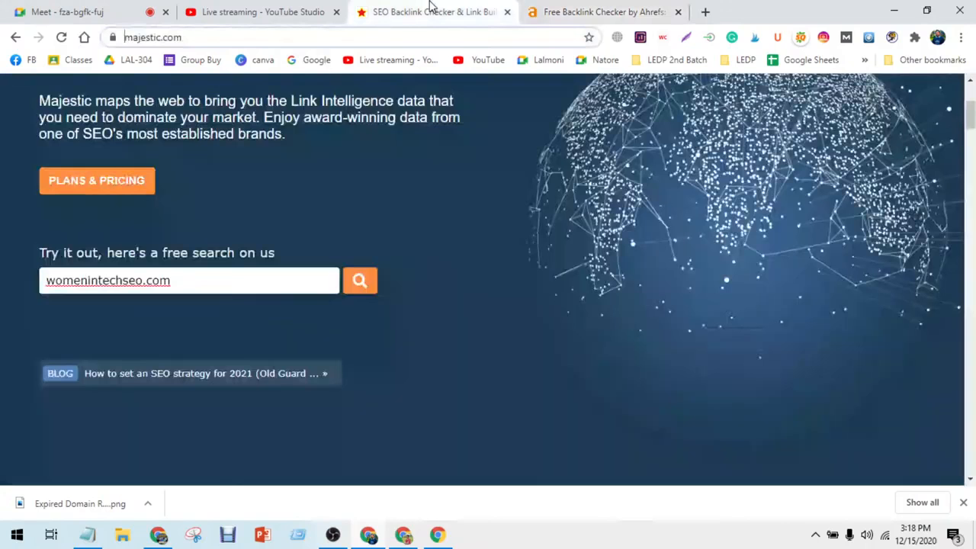
{"action": "triple_click", "coordinate": [202, 274]}
{"action": "key", "text": "ctrl+v"}
{"action": "key", "text": "Return"}
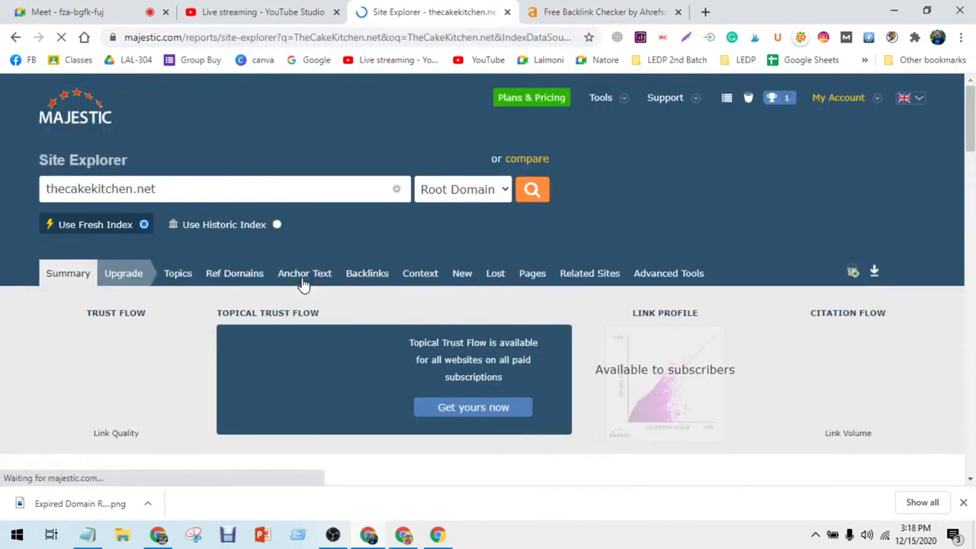
- Examine the Majestic Site Explorer summary for trust flow, citation flow, referring domains, incoming languages and backlink breakdown
{"action": "scroll", "coordinate": [302, 282], "scroll_direction": "down", "scroll_amount": 2}
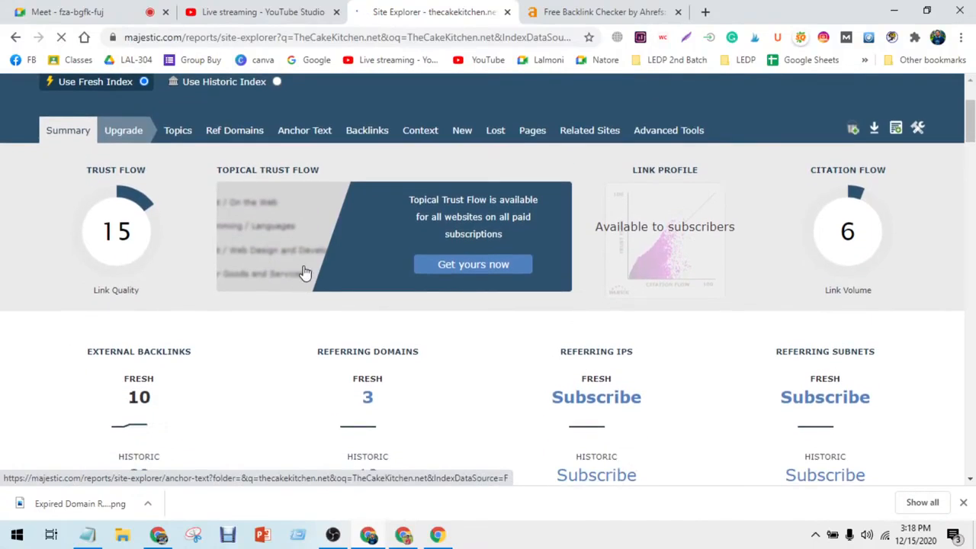
{"action": "scroll", "coordinate": [168, 246], "scroll_direction": "down", "scroll_amount": 1}
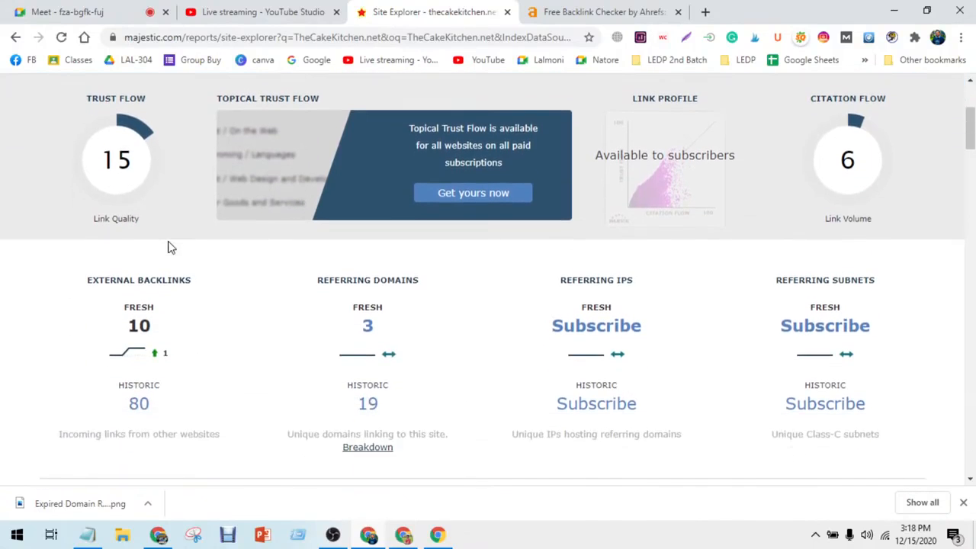
{"action": "scroll", "coordinate": [251, 266], "scroll_direction": "down", "scroll_amount": 10}
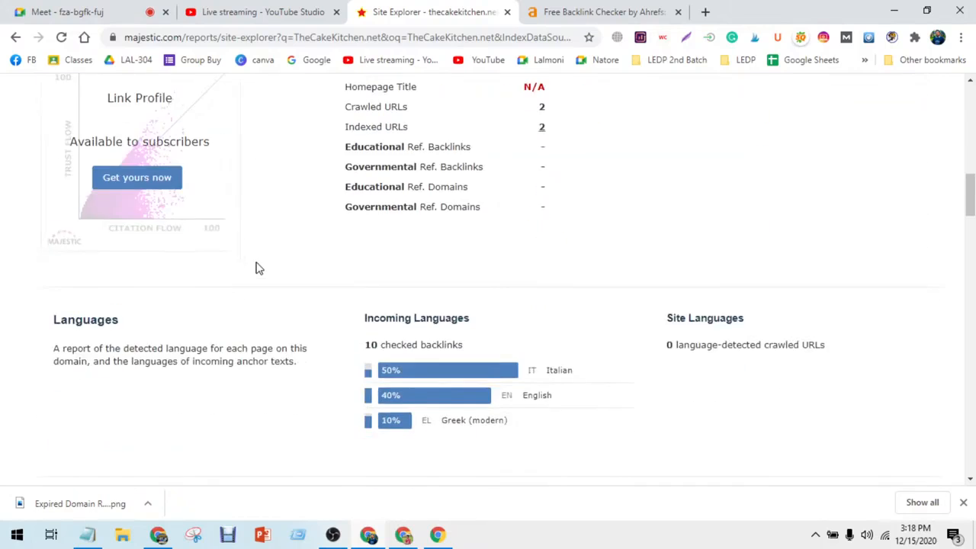
{"action": "scroll", "coordinate": [262, 267], "scroll_direction": "down", "scroll_amount": 15}
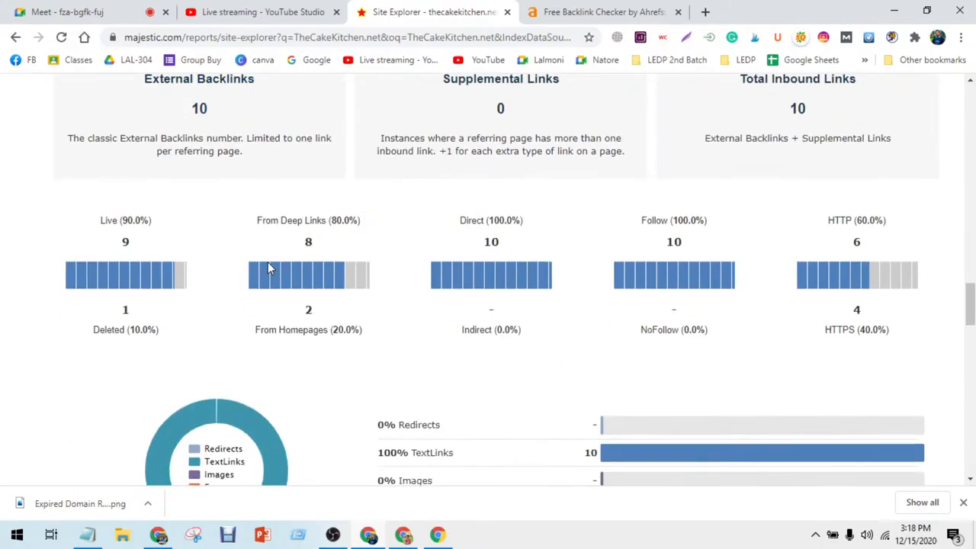
- Examine the anchor text, referring domains breakdown and topical trust flow sections of Majestic's summary for thecakekitchen.net
{"action": "scroll", "coordinate": [267, 267], "scroll_direction": "down", "scroll_amount": 9}
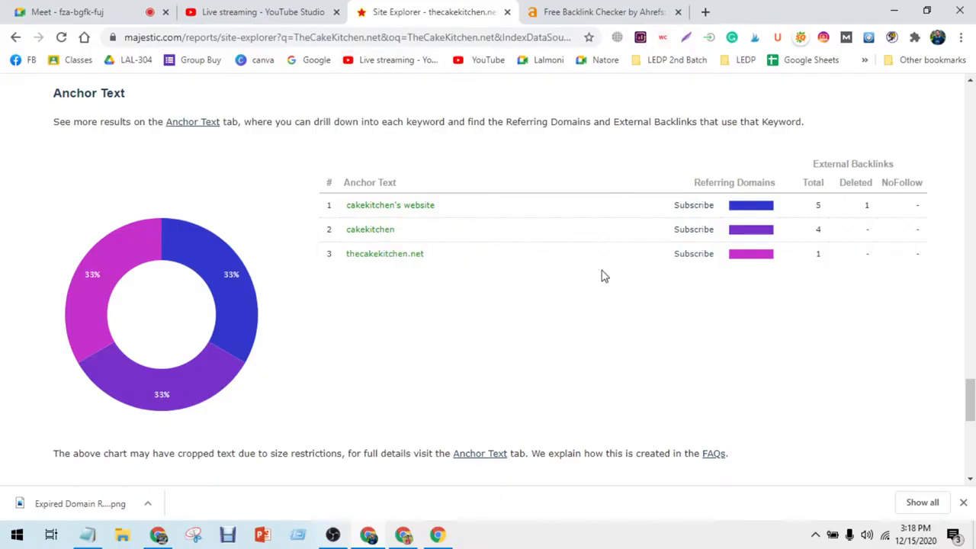
{"action": "scroll", "coordinate": [604, 276], "scroll_direction": "up", "scroll_amount": 5}
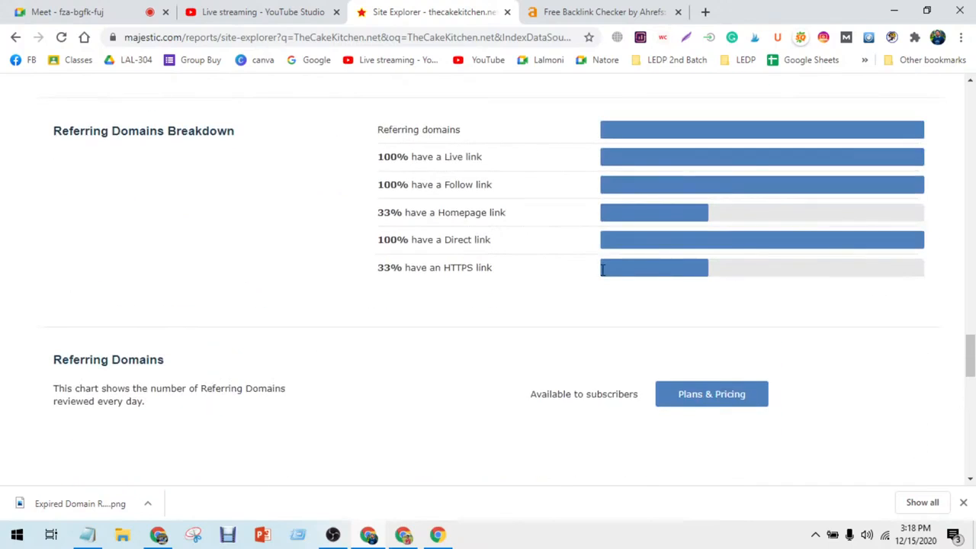
{"action": "scroll", "coordinate": [602, 270], "scroll_direction": "up", "scroll_amount": 15}
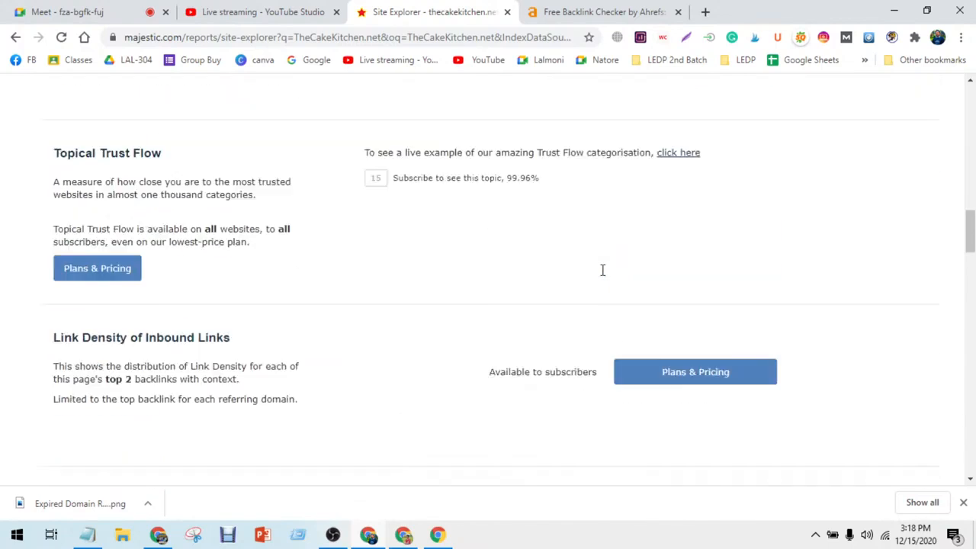
{"action": "scroll", "coordinate": [602, 270], "scroll_direction": "up", "scroll_amount": 10}
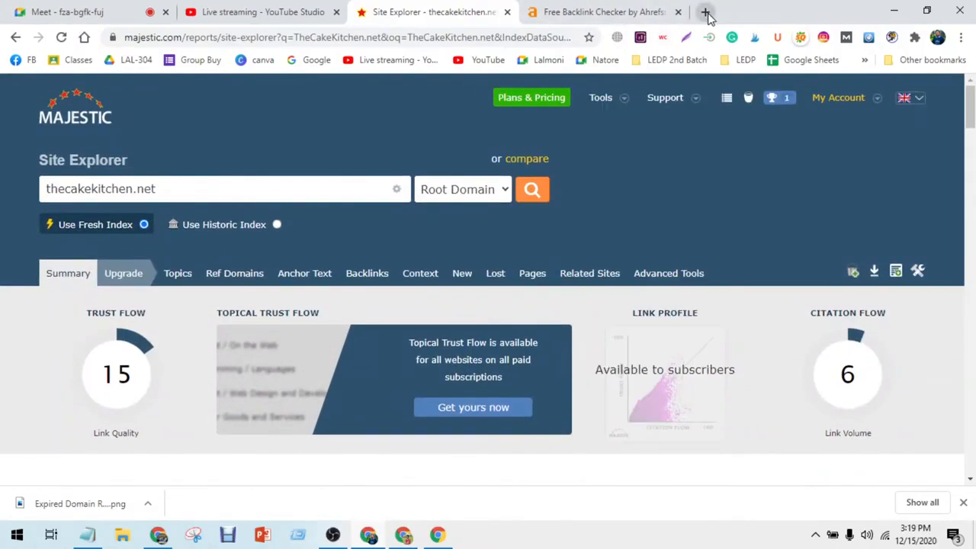
- Open moz.com in a new browser tab, go to its login page and try to log in with the prefilled credentials
{"action": "left_click", "coordinate": [705, 13]}
{"action": "type", "text": "moz"}
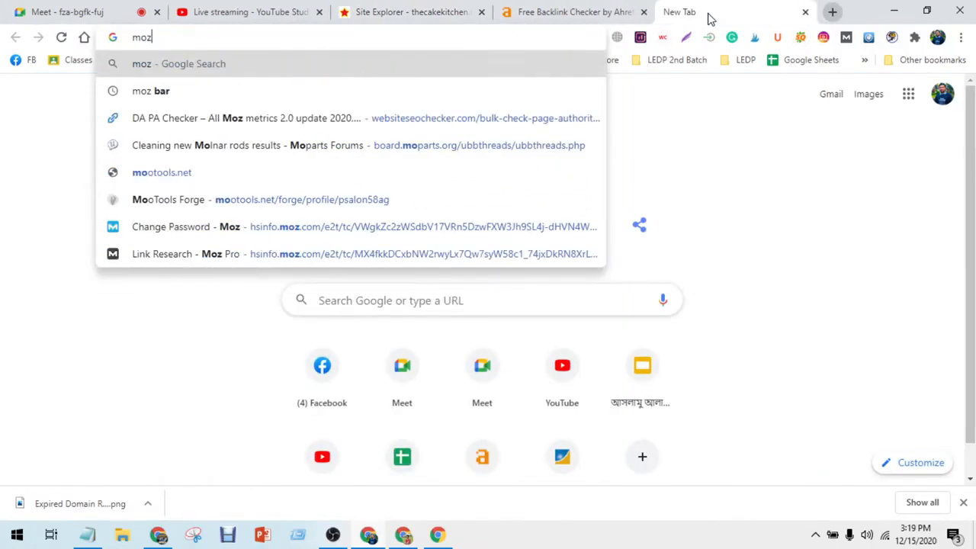
{"action": "type", "text": ".com"}
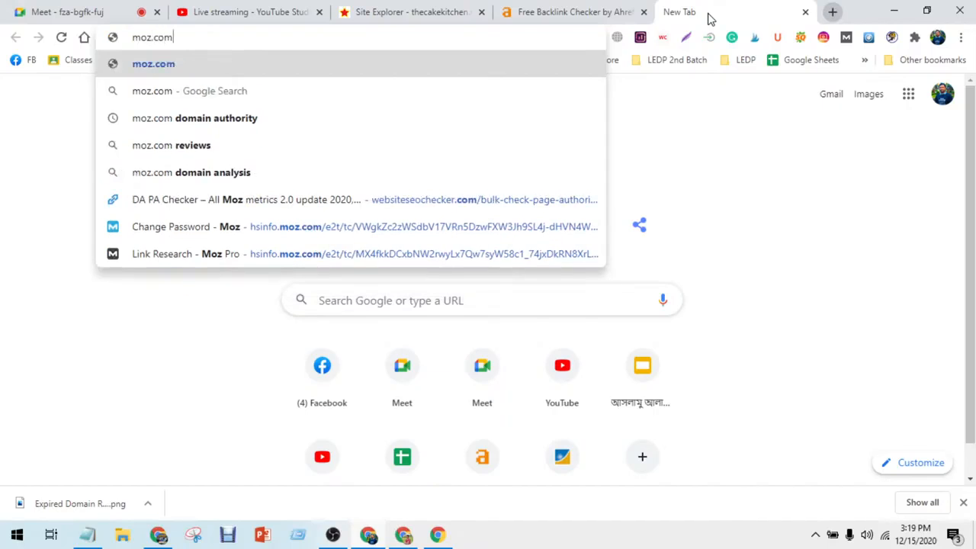
{"action": "key", "text": "Return"}
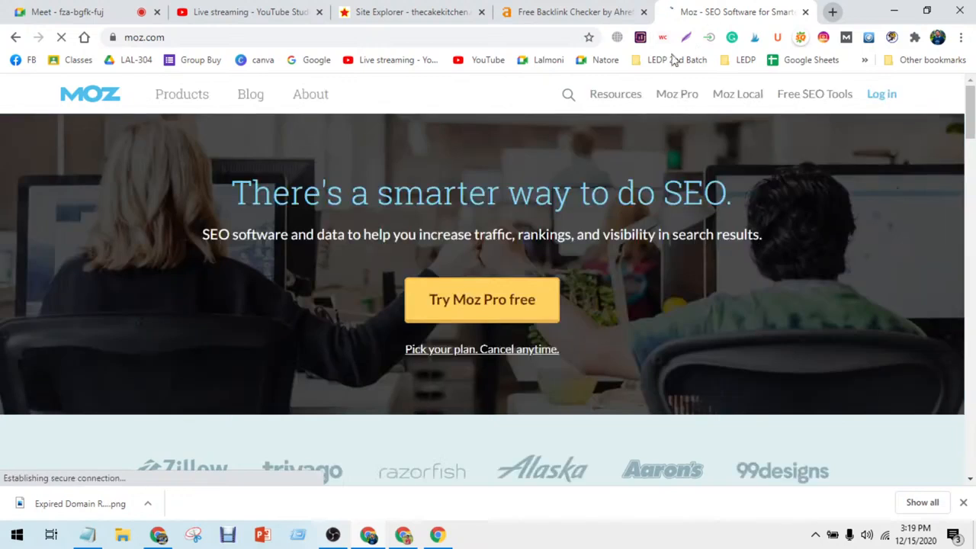
{"action": "left_click", "coordinate": [881, 104]}
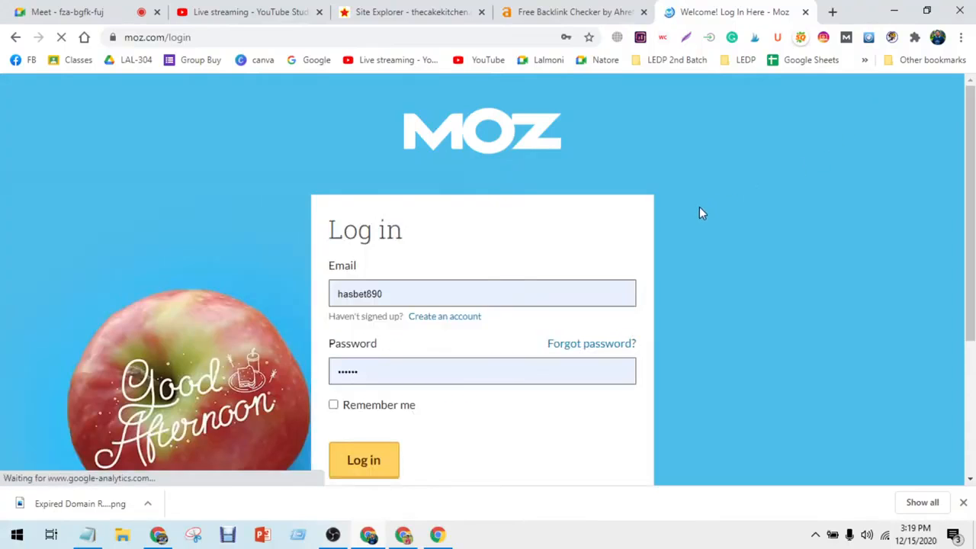
{"action": "left_click", "coordinate": [364, 461]}
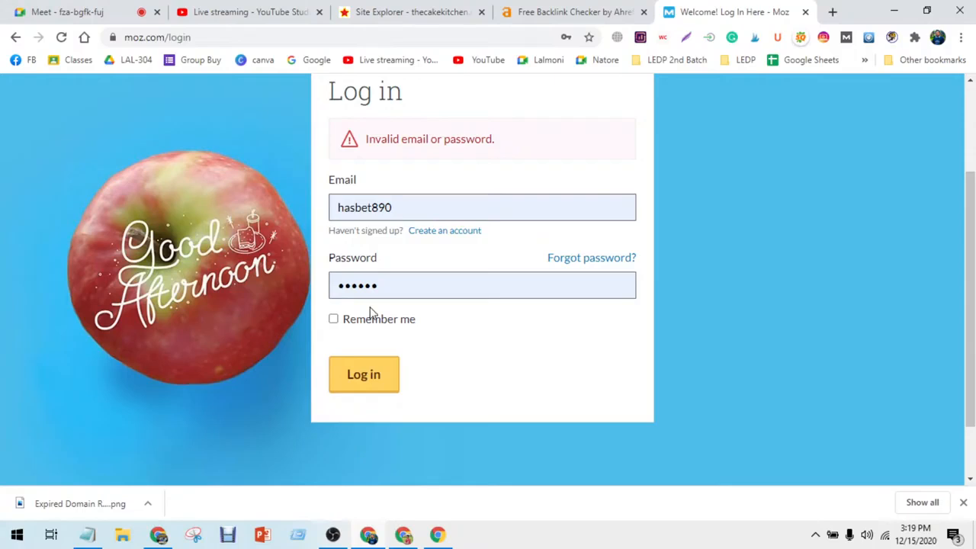
- Complete the account's e-mail address, log in to Moz and save the login credentials in the browser
{"action": "left_click", "coordinate": [430, 209]}
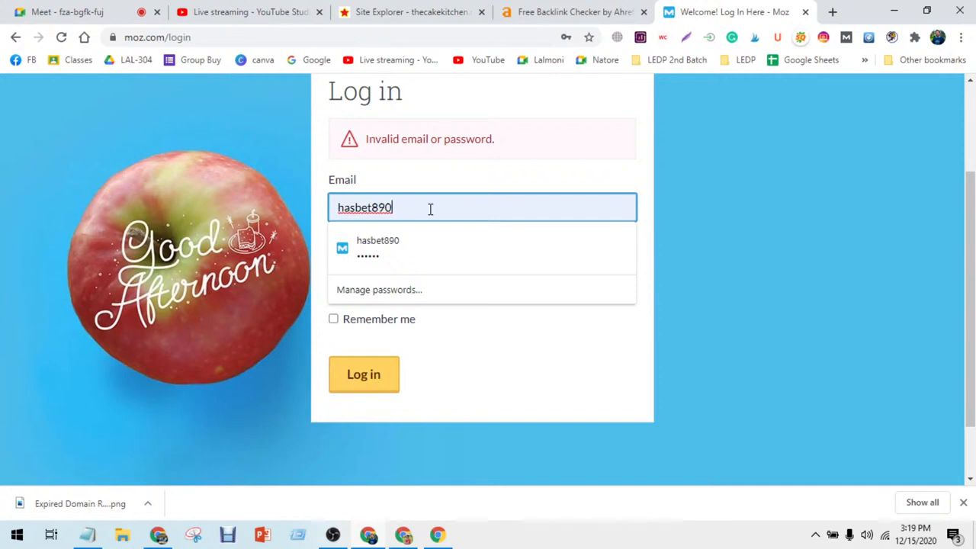
{"action": "type", "text": "@gmail"}
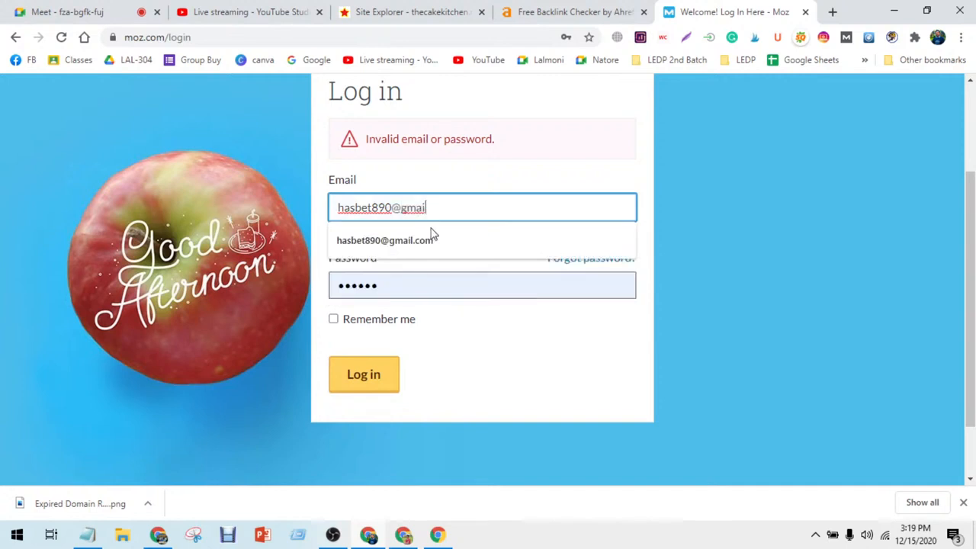
{"action": "left_click", "coordinate": [432, 240]}
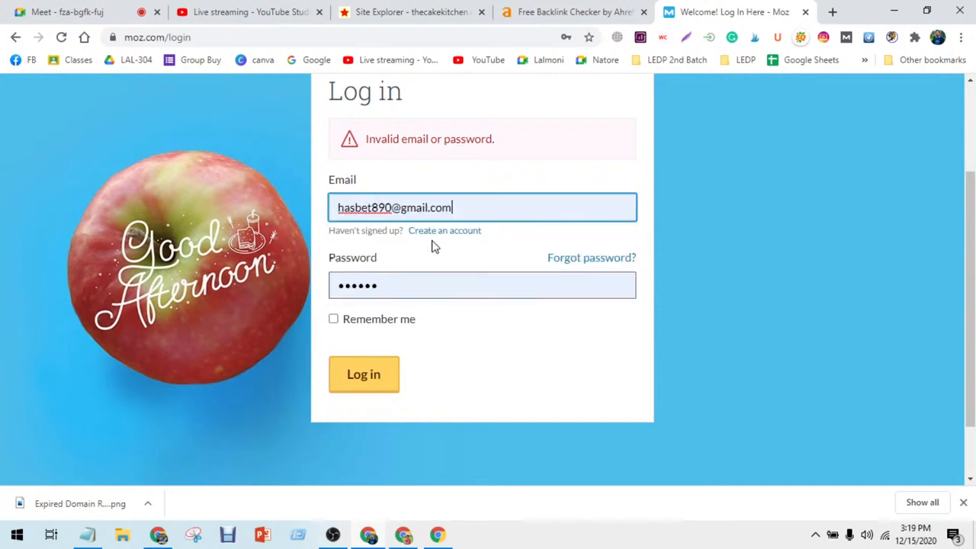
{"action": "left_click", "coordinate": [396, 324]}
{"action": "left_click", "coordinate": [387, 367]}
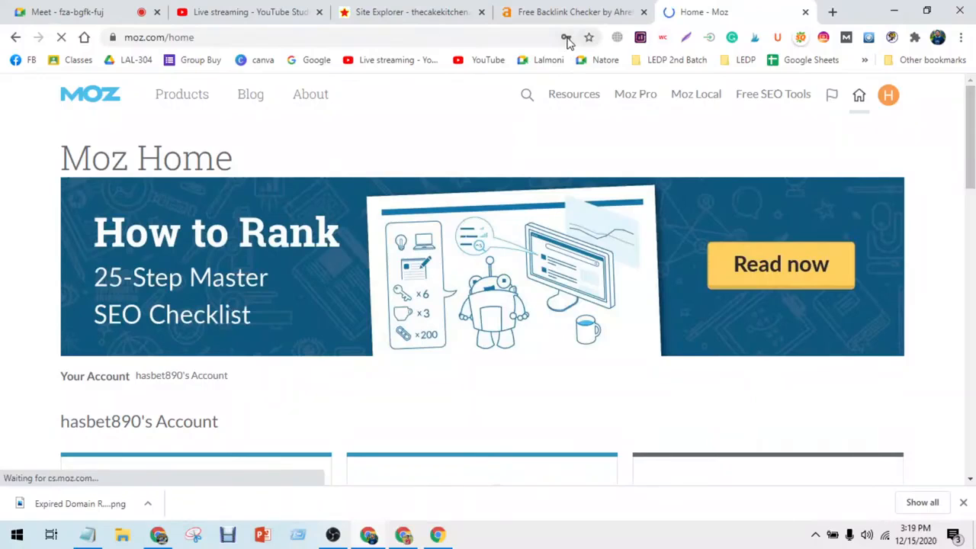
{"action": "left_click", "coordinate": [566, 39]}
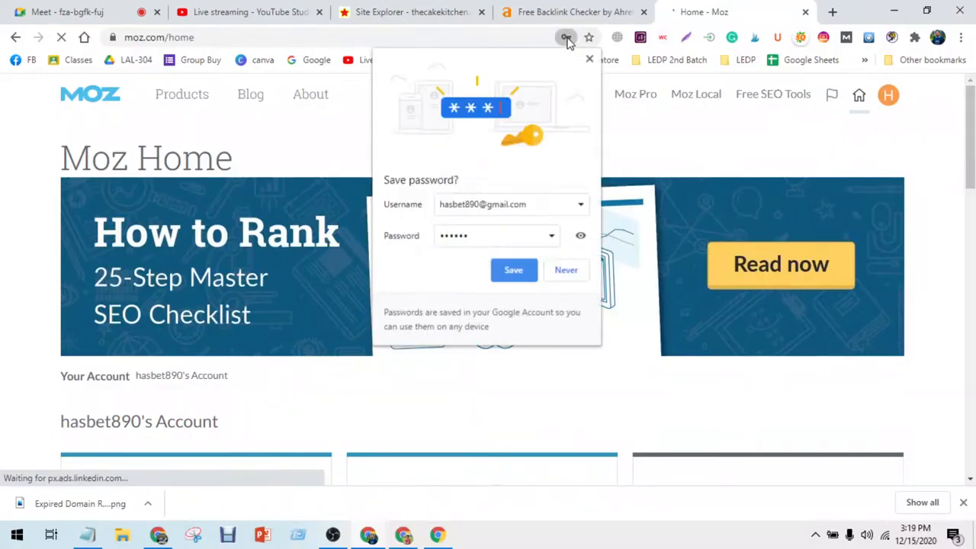
{"action": "left_click", "coordinate": [512, 270]}
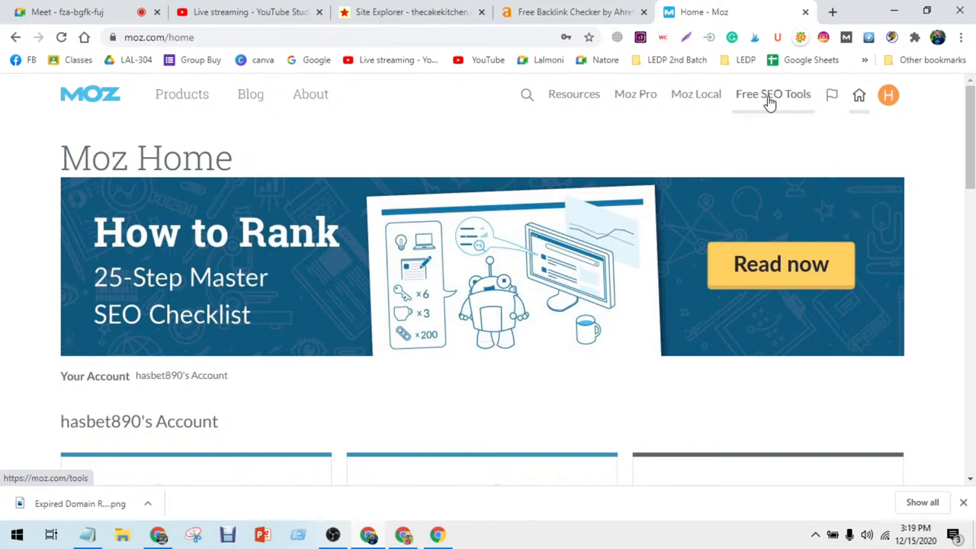
- Open Moz's free Link Explorer and analyze TheCakeKitchen.net as a root domain
{"action": "mouse_move", "coordinate": [767, 100]}
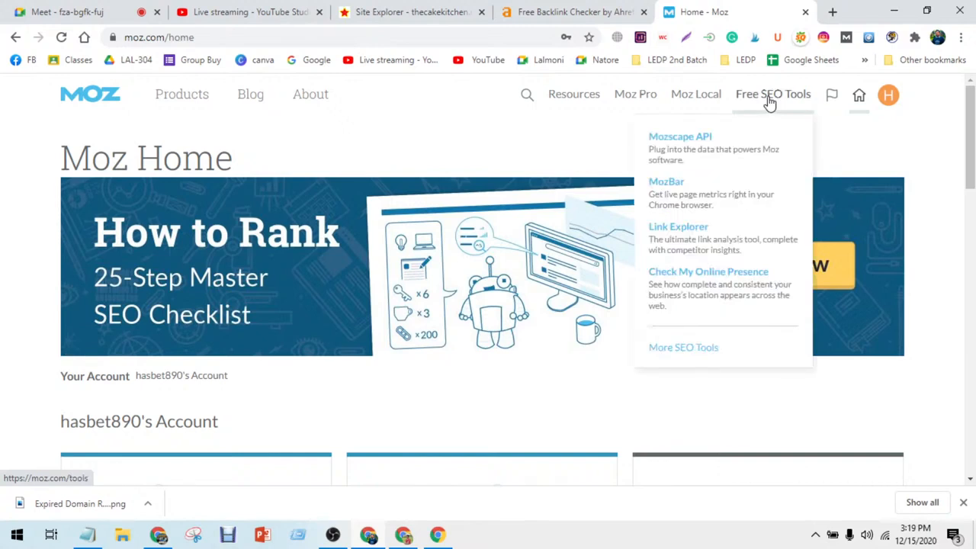
{"action": "left_click", "coordinate": [677, 229]}
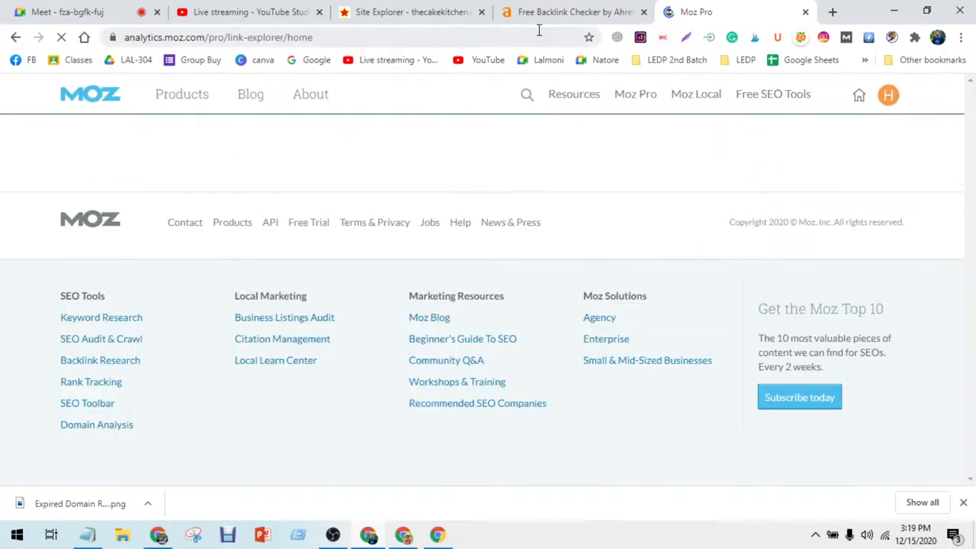
{"action": "left_click", "coordinate": [544, 16]}
{"action": "left_click", "coordinate": [670, 19]}
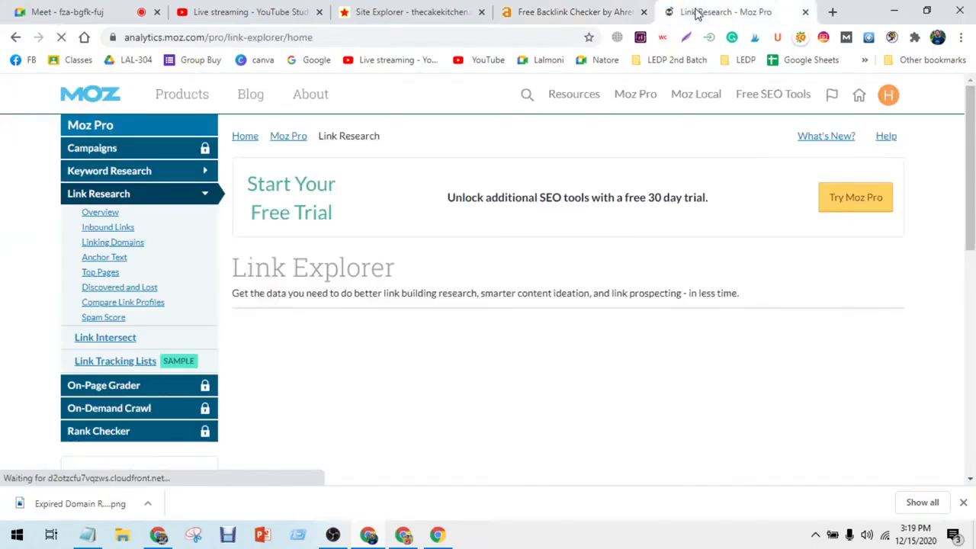
{"action": "left_click", "coordinate": [380, 335]}
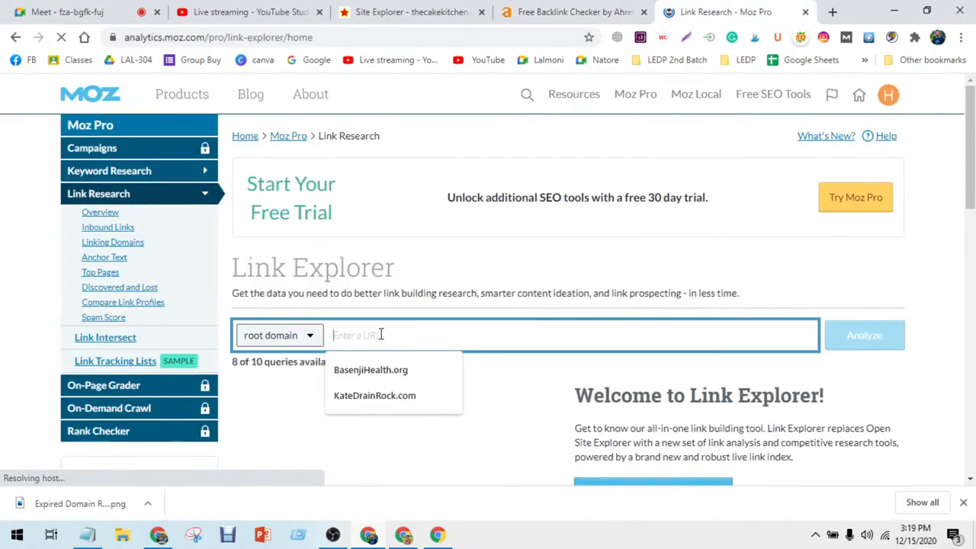
{"action": "type", "text": "TheCakeKitchen.net"}
{"action": "key", "text": "Return"}
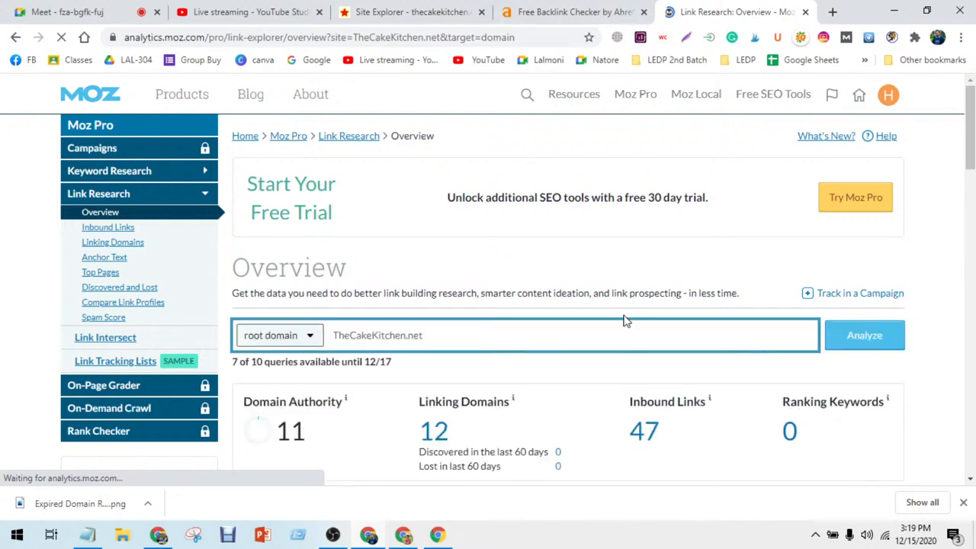
- Review the domain authority, linking domains, inbound links and metrics over time in the Link Explorer overview
{"action": "scroll", "coordinate": [623, 320], "scroll_direction": "down", "scroll_amount": 2}
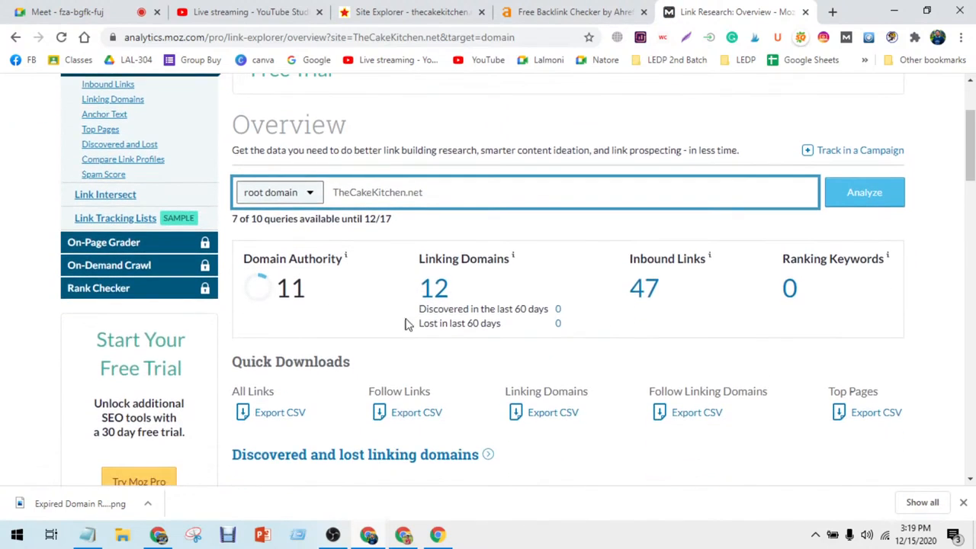
{"action": "scroll", "coordinate": [668, 288], "scroll_direction": "down", "scroll_amount": 1}
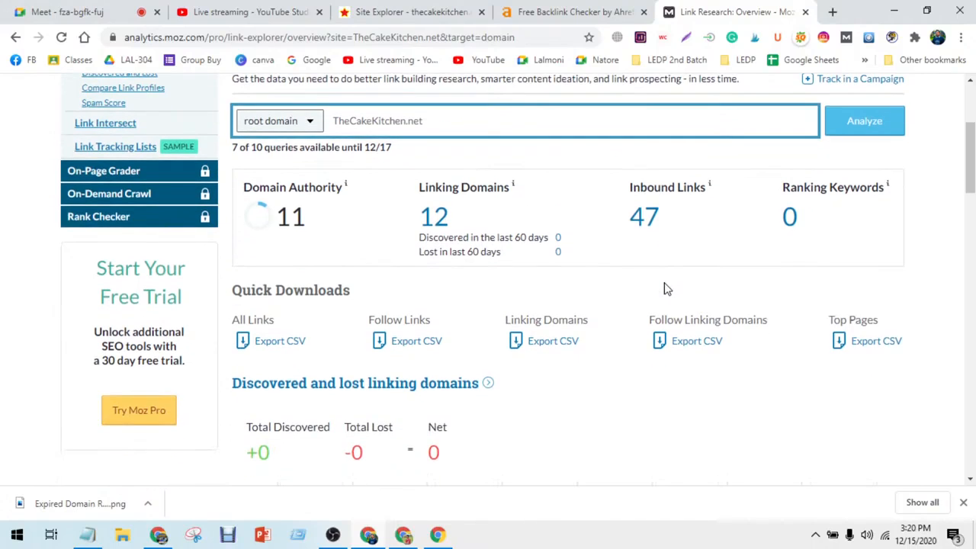
{"action": "scroll", "coordinate": [458, 225], "scroll_direction": "down", "scroll_amount": 7}
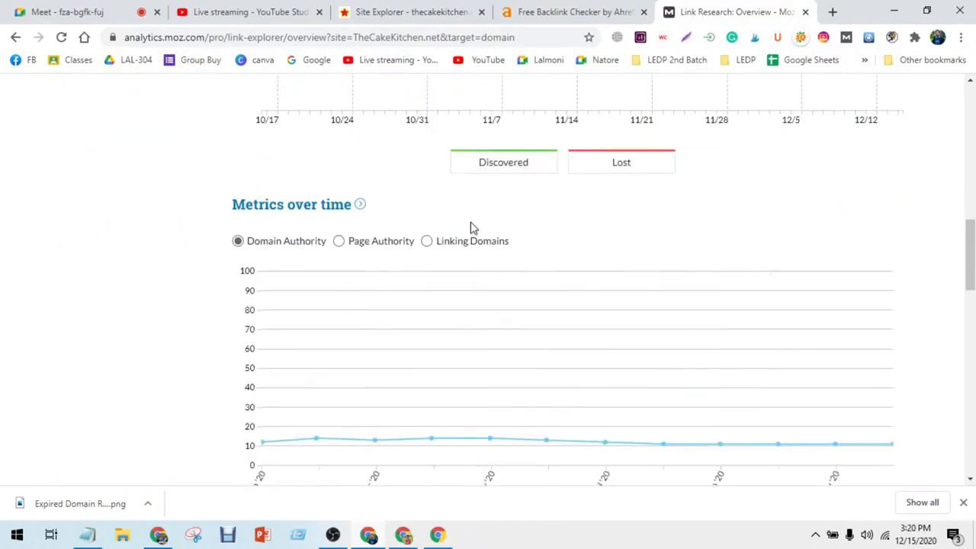
{"action": "scroll", "coordinate": [471, 227], "scroll_direction": "up", "scroll_amount": 4}
{"action": "scroll", "coordinate": [471, 227], "scroll_direction": "up", "scroll_amount": 5}
{"action": "scroll", "coordinate": [473, 231], "scroll_direction": "down", "scroll_amount": 1}
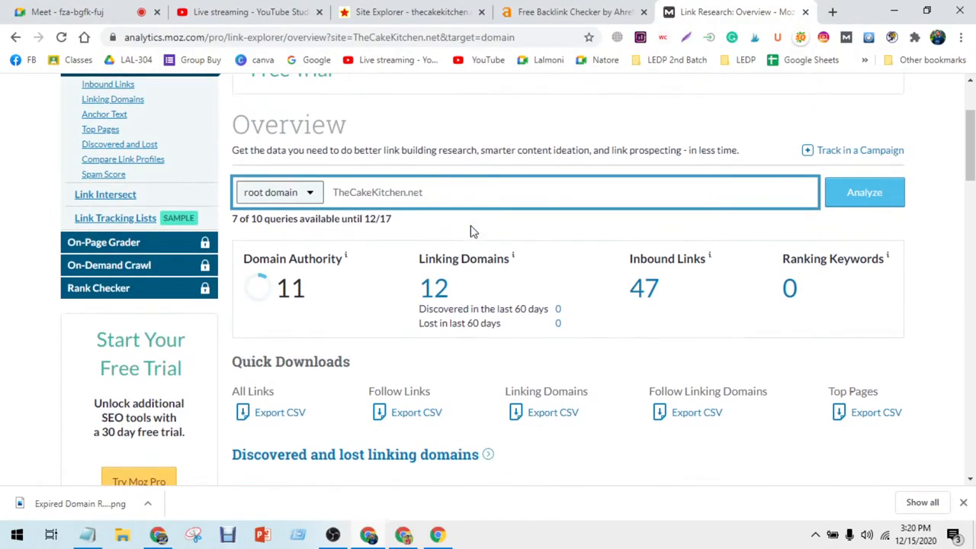
- Open TheCakeKitchen.net's linking domains list and examine each root domain's DA, linking domains and spam score
{"action": "left_click", "coordinate": [436, 290]}
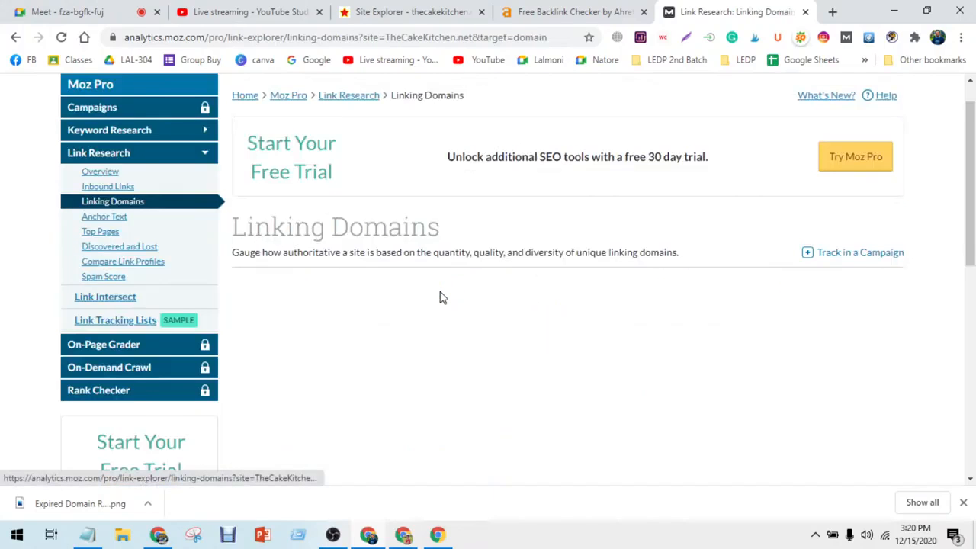
{"action": "scroll", "coordinate": [478, 257], "scroll_direction": "down", "scroll_amount": 5}
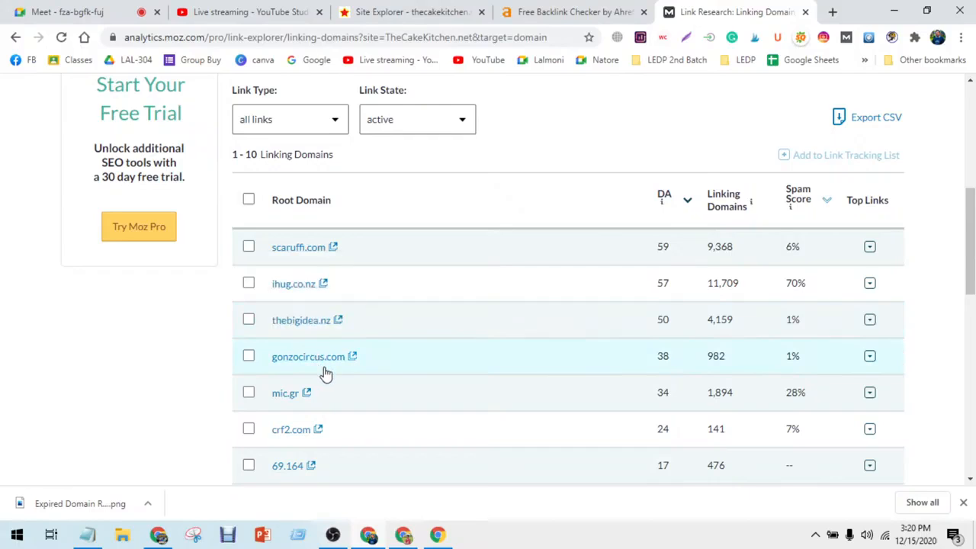
{"action": "scroll", "coordinate": [325, 373], "scroll_direction": "down", "scroll_amount": 2}
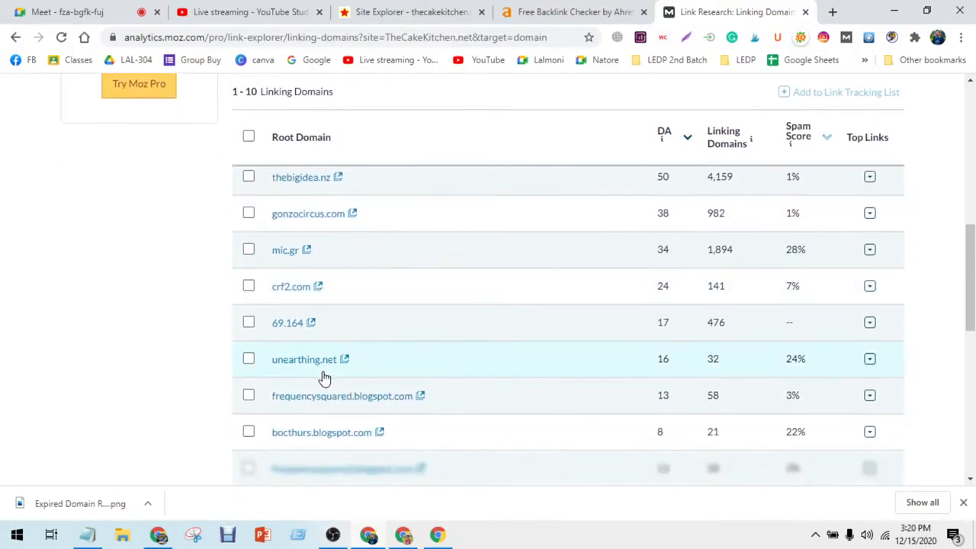
{"action": "scroll", "coordinate": [647, 320], "scroll_direction": "up", "scroll_amount": 3}
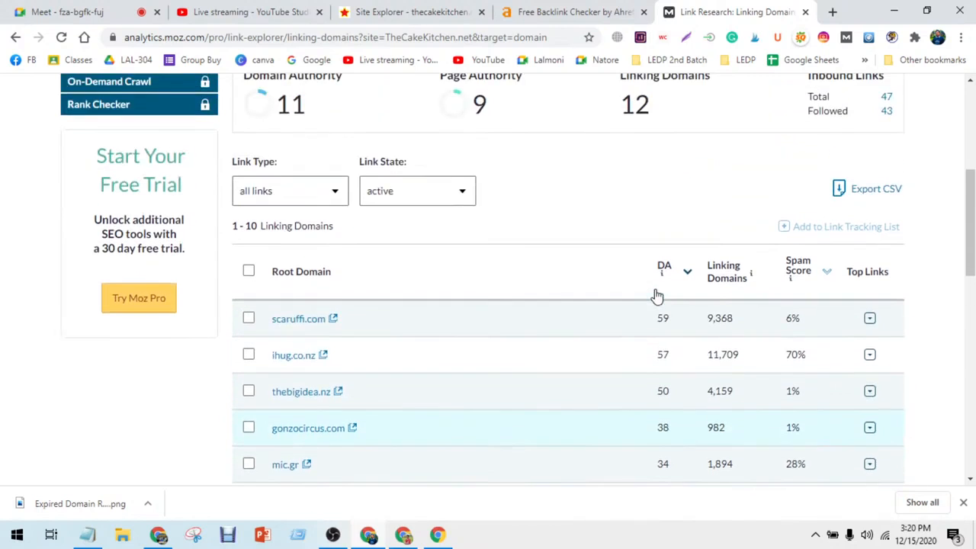
{"action": "scroll", "coordinate": [667, 366], "scroll_direction": "down", "scroll_amount": 1}
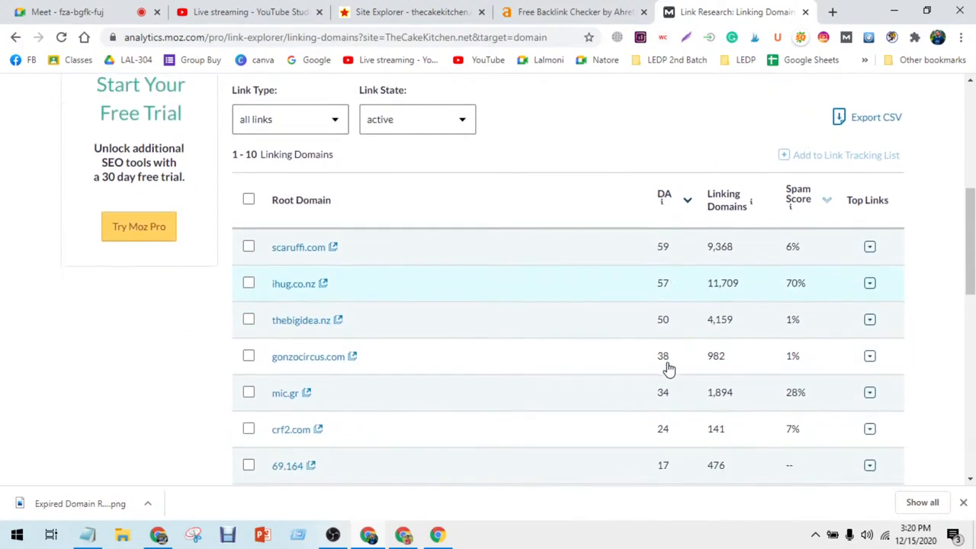
{"action": "scroll", "coordinate": [668, 369], "scroll_direction": "down", "scroll_amount": 1}
{"action": "scroll", "coordinate": [668, 369], "scroll_direction": "up", "scroll_amount": 1}
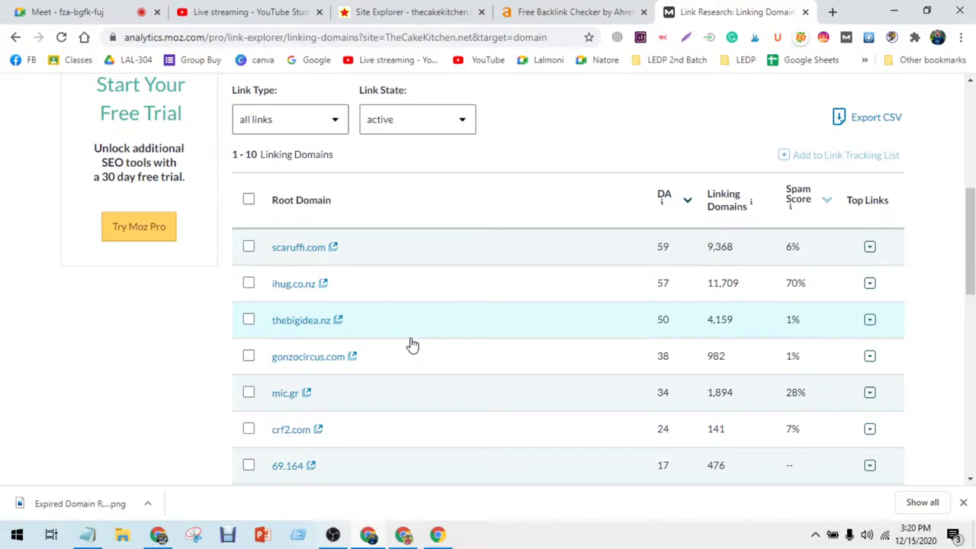
- Open the linking domains mic.gr and ihug.co.nz in new browser tabs and look through mic.gr's home page
{"action": "left_click", "coordinate": [295, 399], "text": "ctrl"}
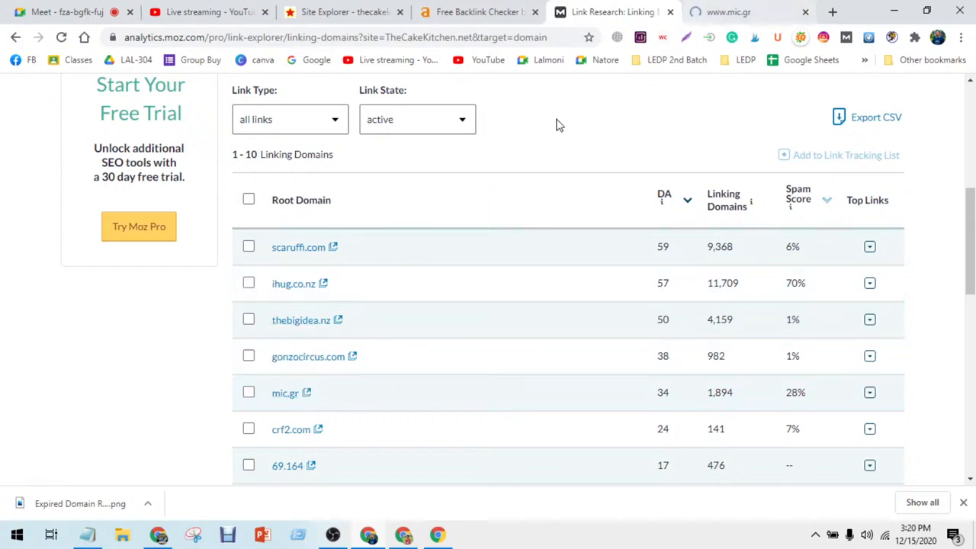
{"action": "left_click", "coordinate": [291, 282], "text": "ctrl"}
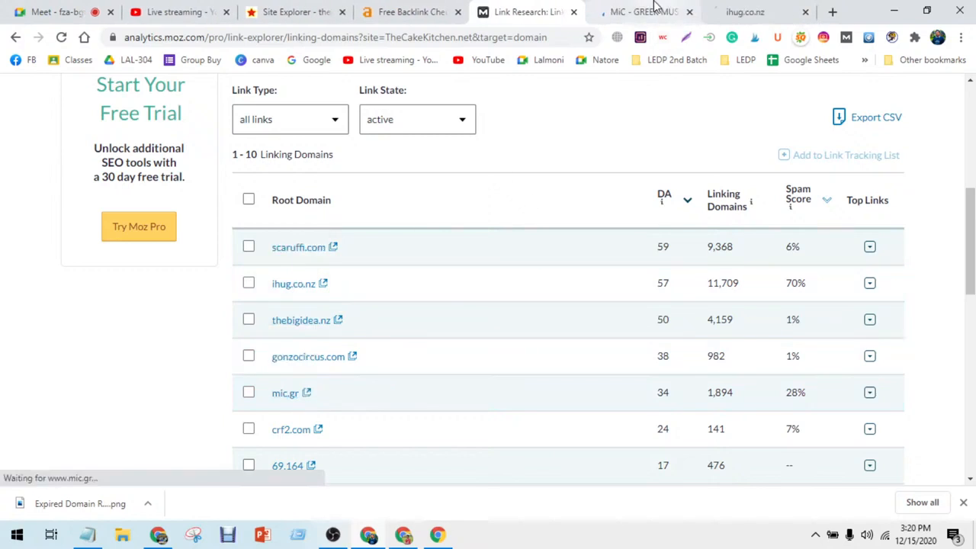
{"action": "left_click", "coordinate": [659, 10]}
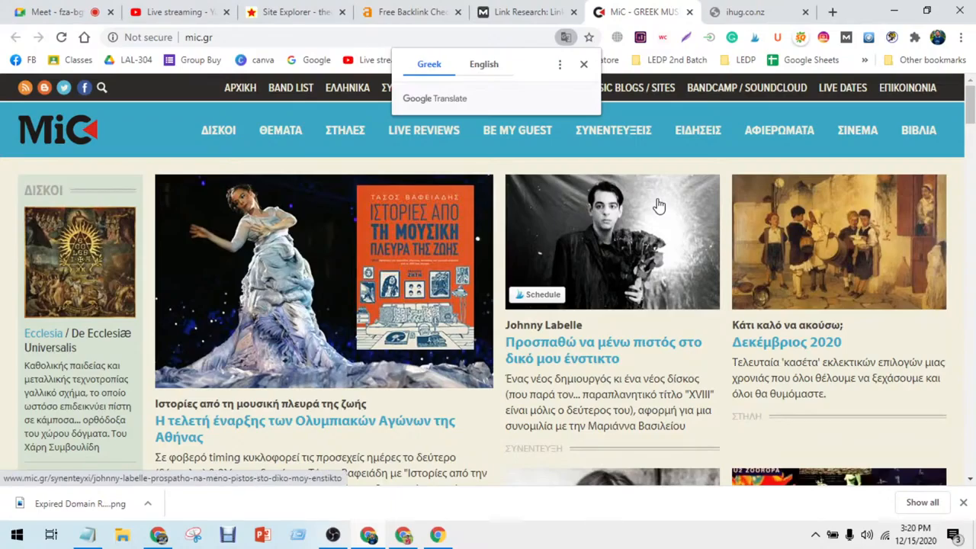
{"action": "scroll", "coordinate": [658, 206], "scroll_direction": "down", "scroll_amount": 10}
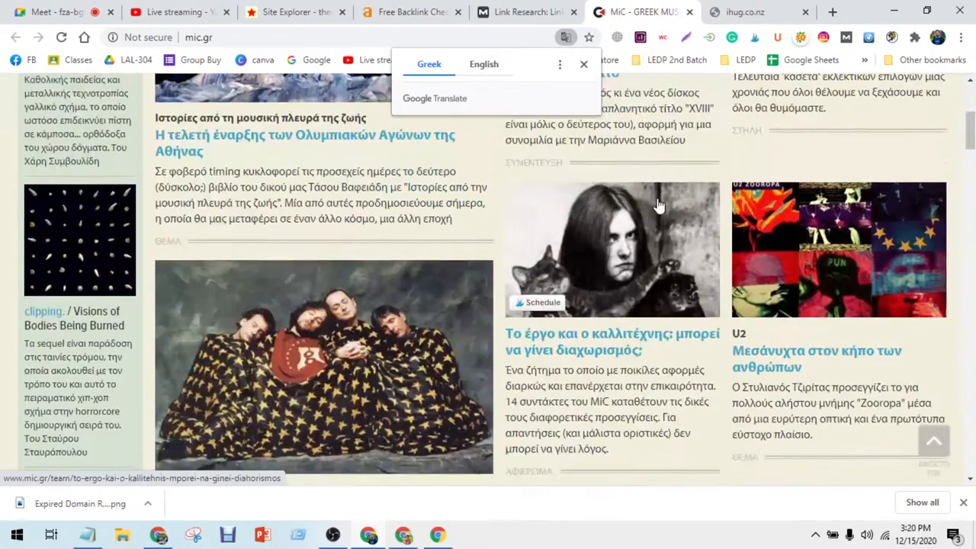
{"action": "scroll", "coordinate": [659, 198], "scroll_direction": "up", "scroll_amount": 5}
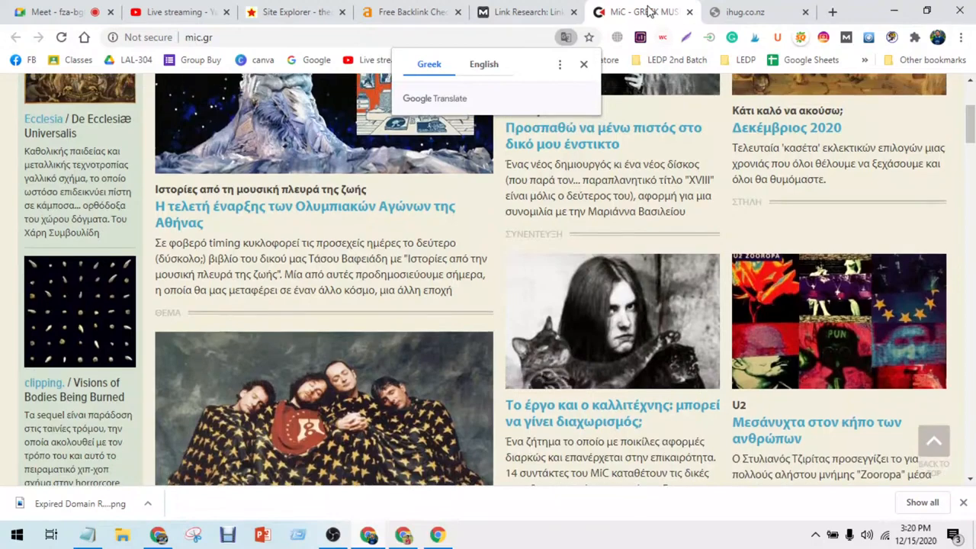
- Close the mic.gr and ihug.co.nz pages and look through TheCakeKitchen.net's linking domains list again
{"action": "left_click", "coordinate": [648, 12]}
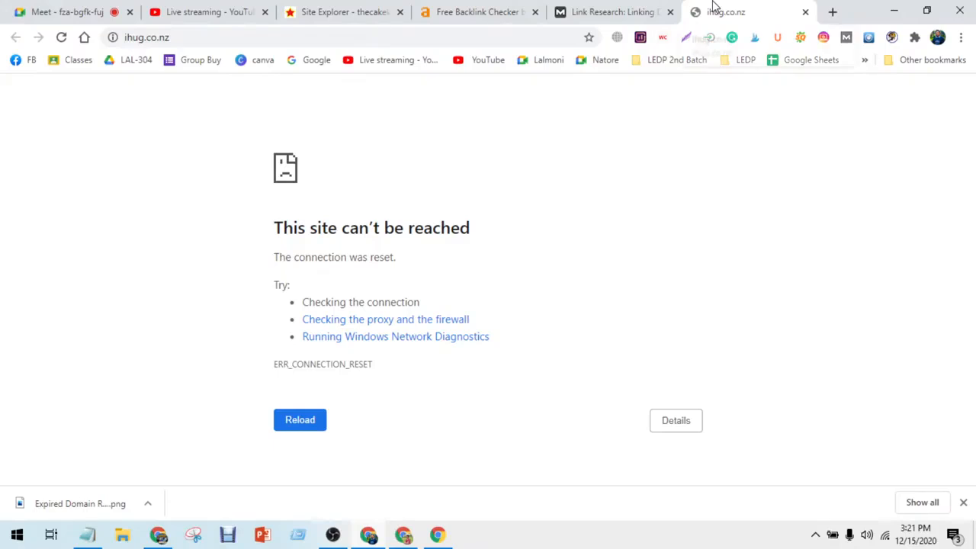
{"action": "key", "text": "ctrl+w"}
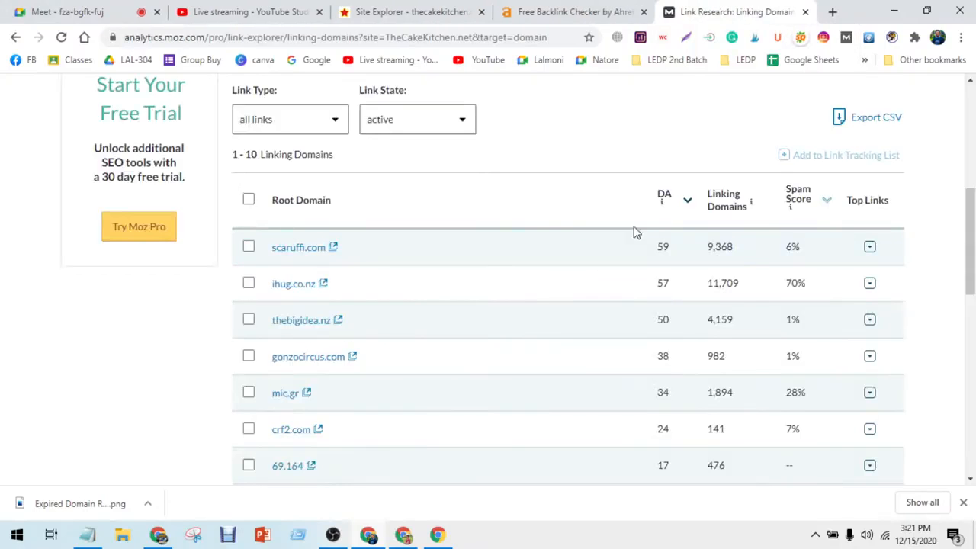
{"action": "scroll", "coordinate": [592, 238], "scroll_direction": "down", "scroll_amount": 1}
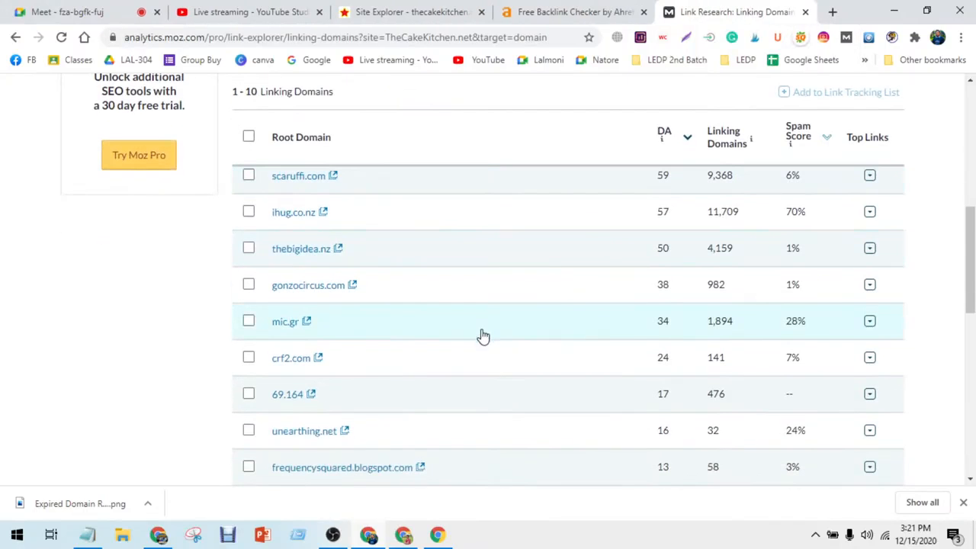
{"action": "scroll", "coordinate": [482, 335], "scroll_direction": "up", "scroll_amount": 4}
{"action": "scroll", "coordinate": [482, 336], "scroll_direction": "down", "scroll_amount": 4}
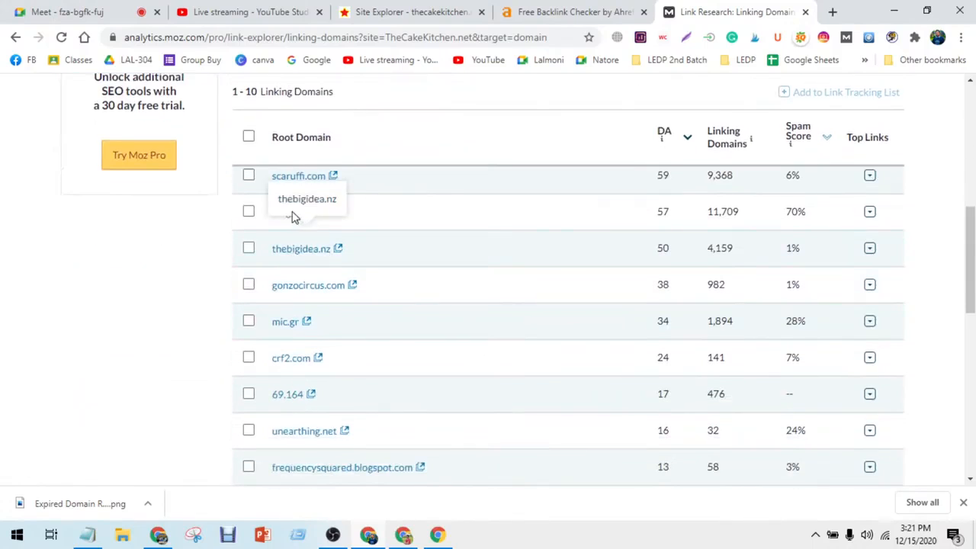
- Expand ihug.co.nz's top links, check its first cakekitchen.htm page in a new browser tab and close that tab
{"action": "left_click", "coordinate": [392, 221]}
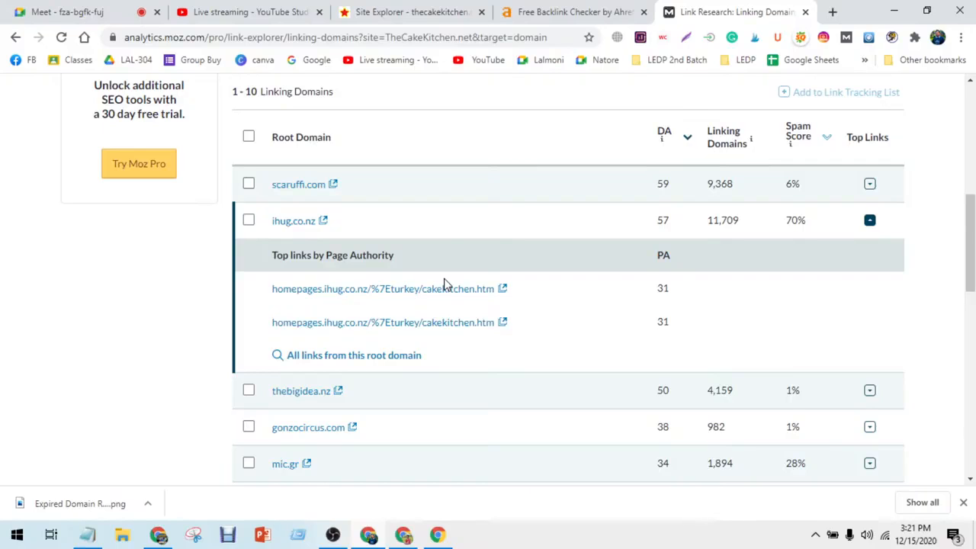
{"action": "middle_click", "coordinate": [449, 288]}
{"action": "scroll", "coordinate": [447, 294], "scroll_direction": "up", "scroll_amount": 1}
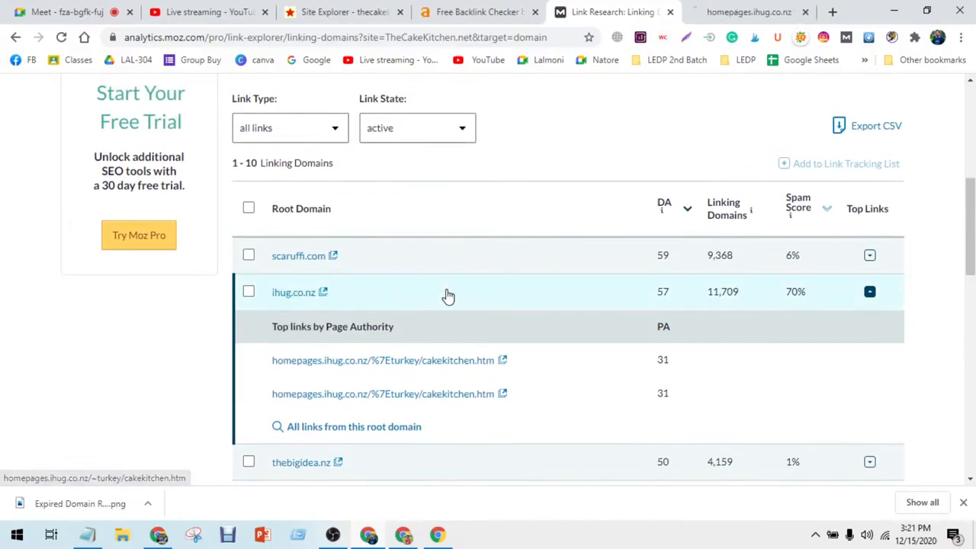
{"action": "left_click", "coordinate": [739, 11]}
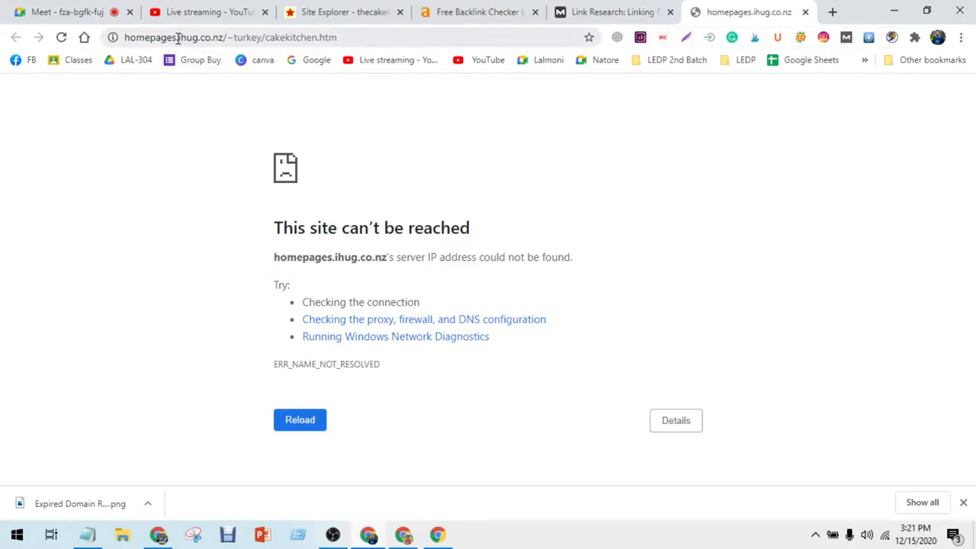
{"action": "middle_click", "coordinate": [736, 8]}
- Collapse ihug.co.nz's top links and review the remaining root domains in the linking domains list
{"action": "scroll", "coordinate": [652, 204], "scroll_direction": "down", "scroll_amount": 3}
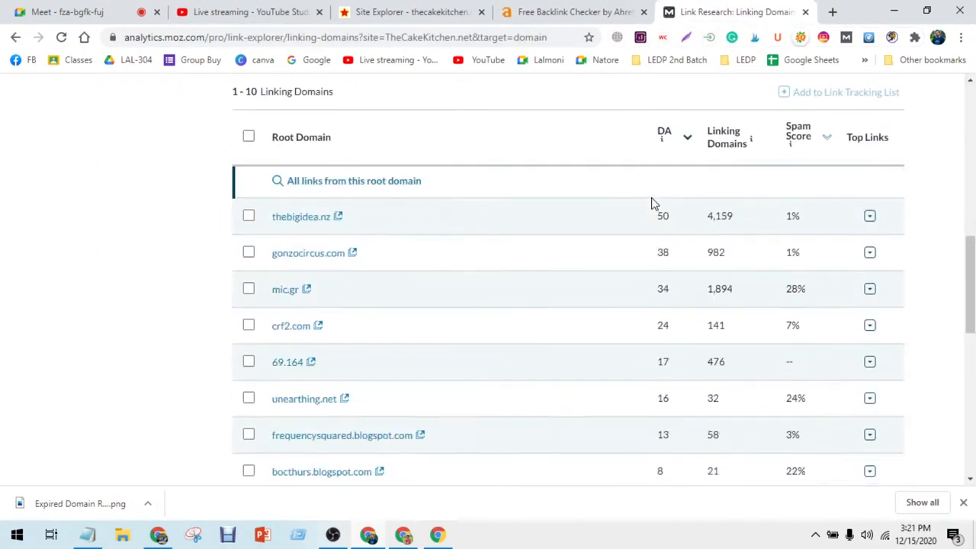
{"action": "scroll", "coordinate": [625, 205], "scroll_direction": "up", "scroll_amount": 3}
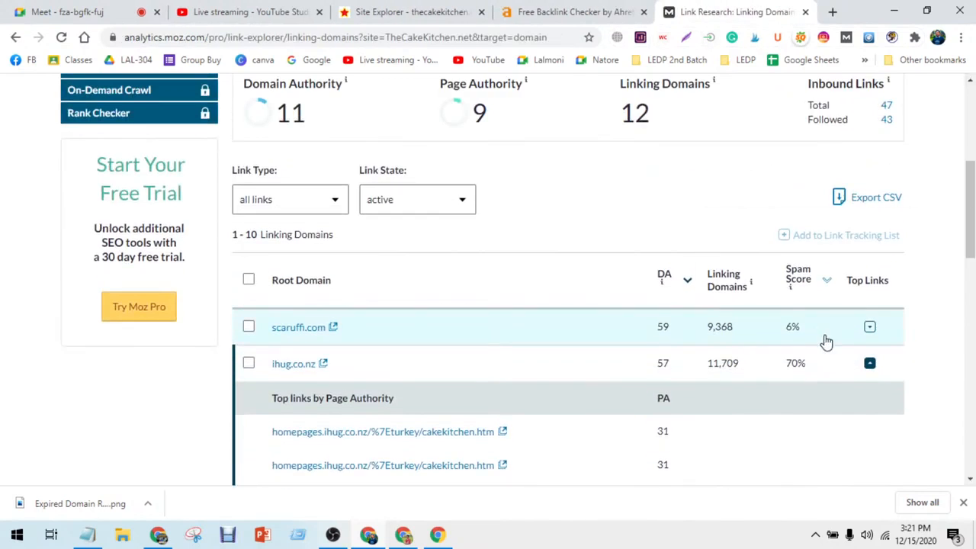
{"action": "left_click", "coordinate": [869, 363]}
{"action": "scroll", "coordinate": [872, 364], "scroll_direction": "down", "scroll_amount": 3}
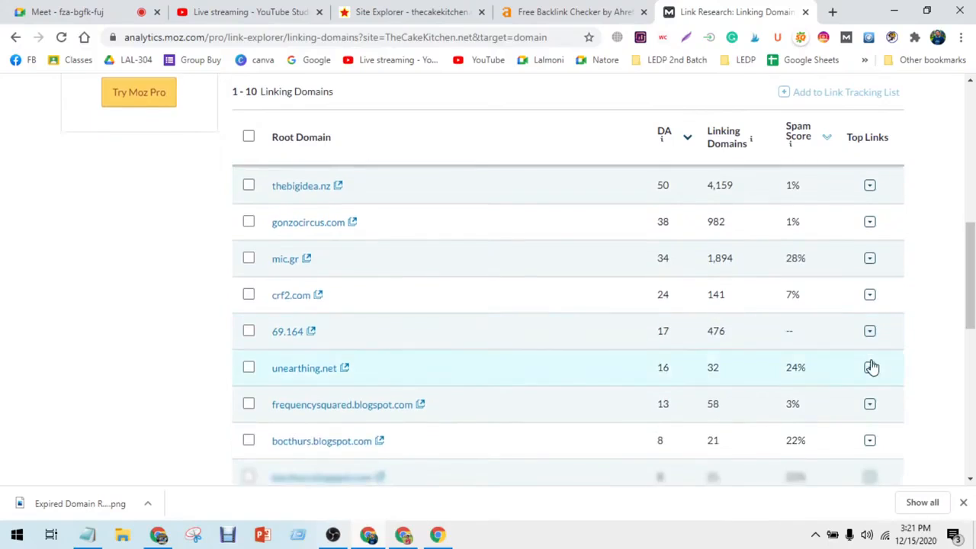
{"action": "scroll", "coordinate": [871, 365], "scroll_direction": "down", "scroll_amount": 3}
- Revisit the Ahrefs backlink checker and thecakekitchen.net's Majestic summary with its trust flow and citation flow
{"action": "left_click", "coordinate": [577, 9]}
{"action": "left_click", "coordinate": [427, 10]}
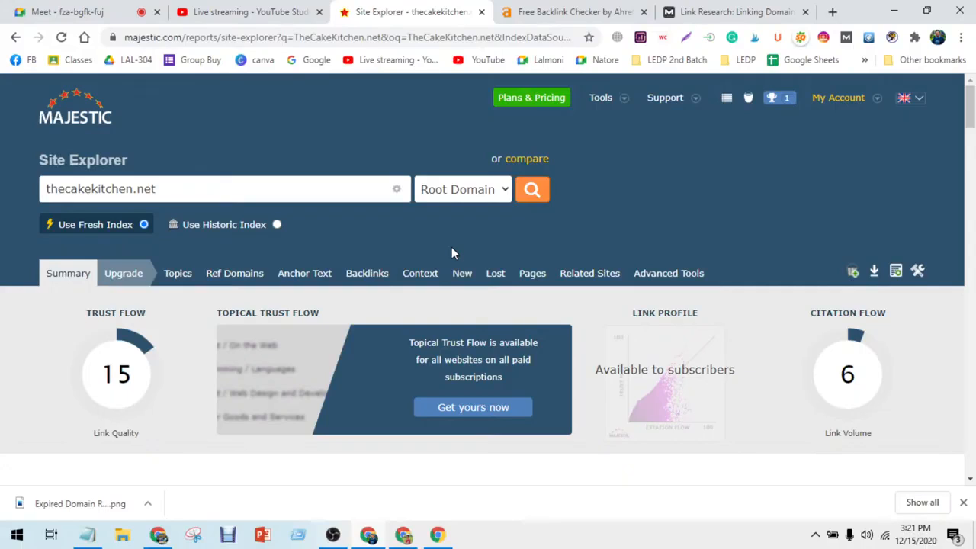
{"action": "scroll", "coordinate": [451, 251], "scroll_direction": "down", "scroll_amount": 1}
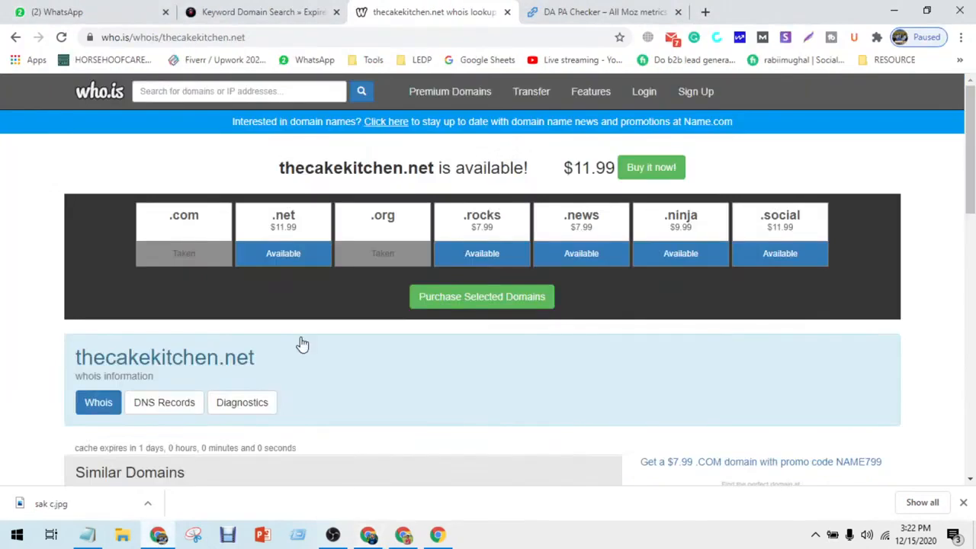
- In the browser window with the who.is lookup, open a new tab and turn on the Browsec VPN
{"action": "left_click", "coordinate": [705, 12]}
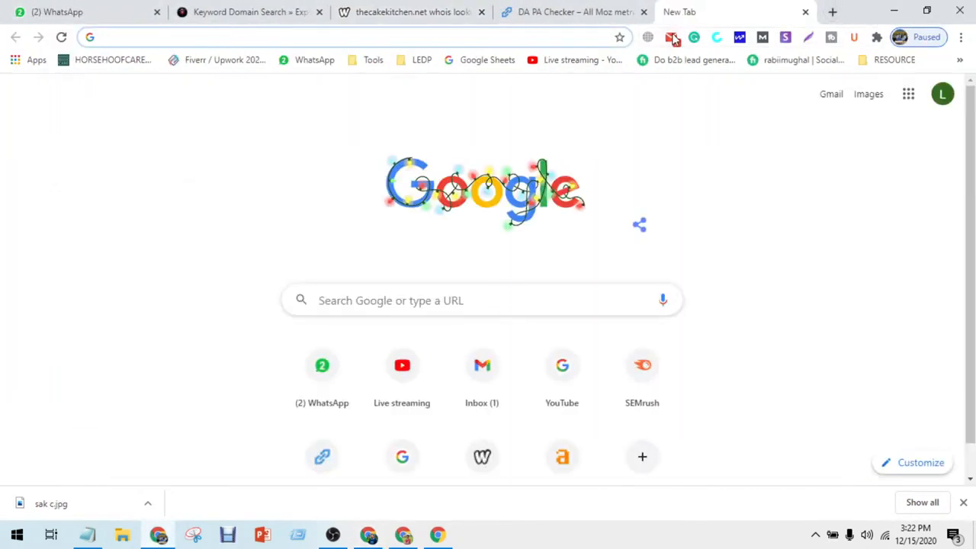
{"action": "left_click", "coordinate": [648, 36]}
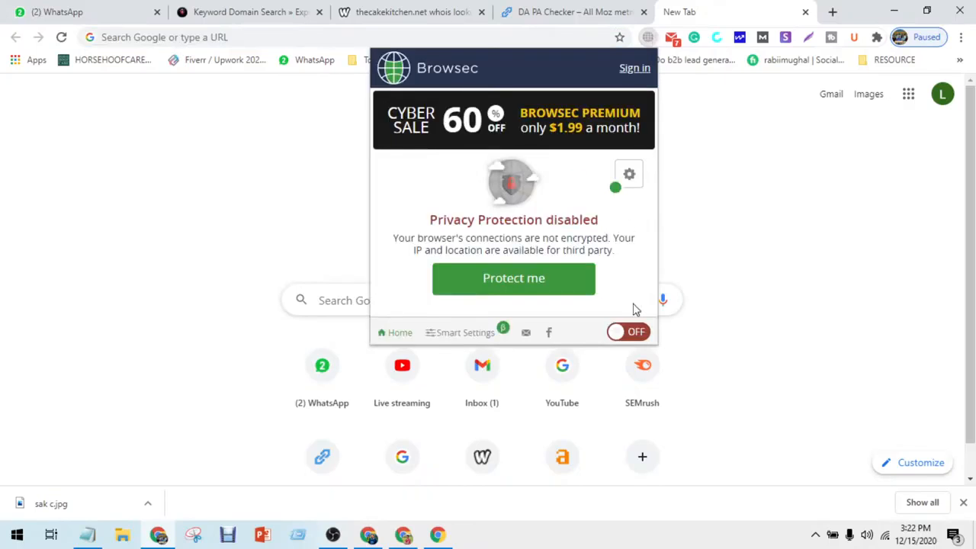
{"action": "left_click", "coordinate": [635, 332]}
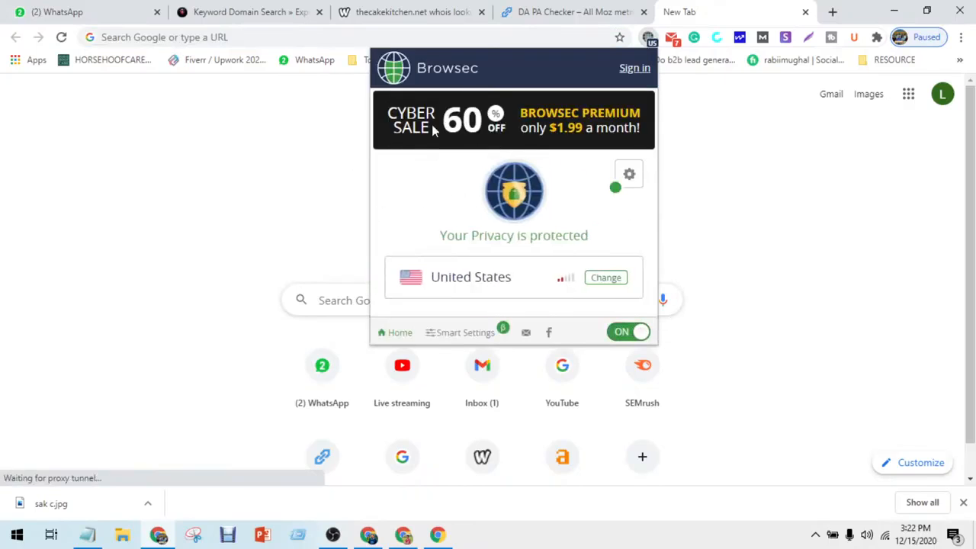
- Load archive.org in the new browser tab
{"action": "left_click", "coordinate": [217, 36]}
{"action": "type", "text": "a"}
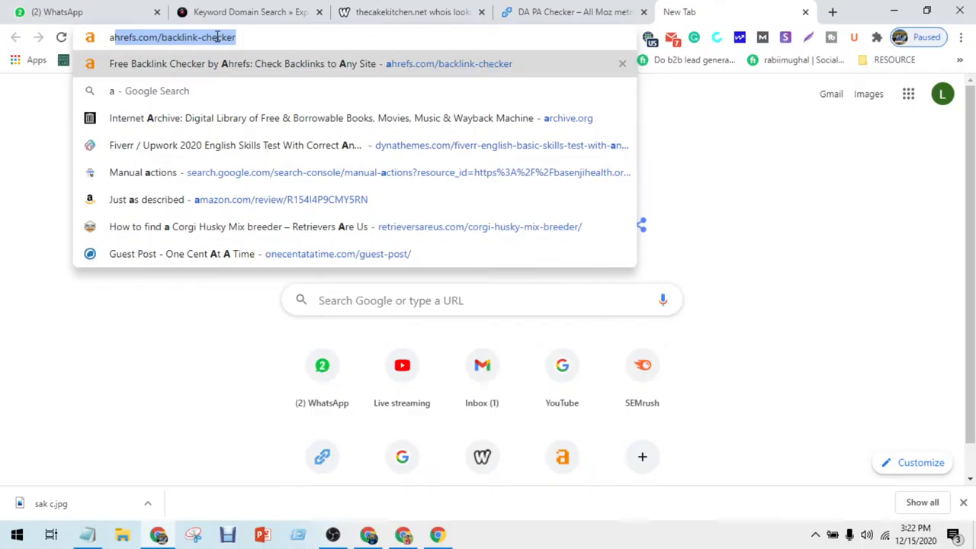
{"action": "type", "text": "rc"}
{"action": "key", "text": "Return"}
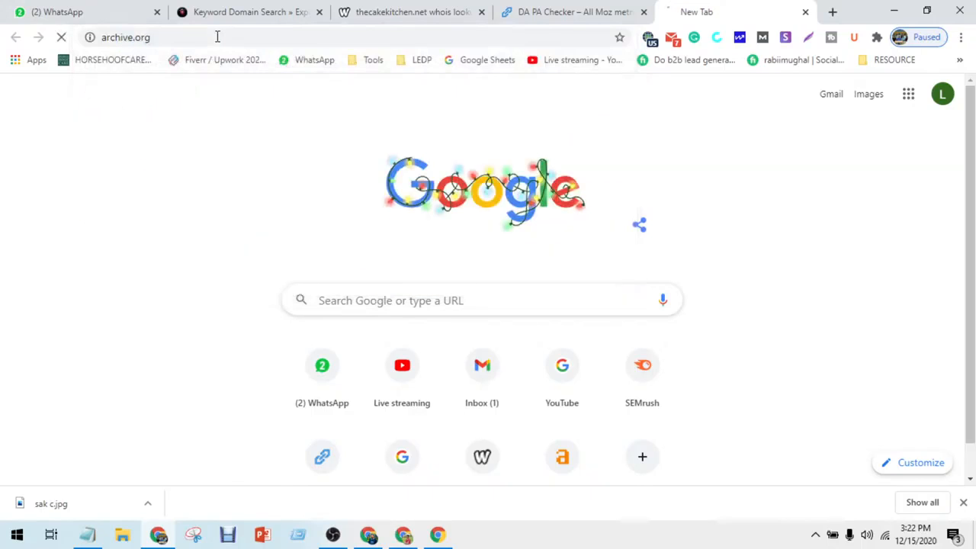
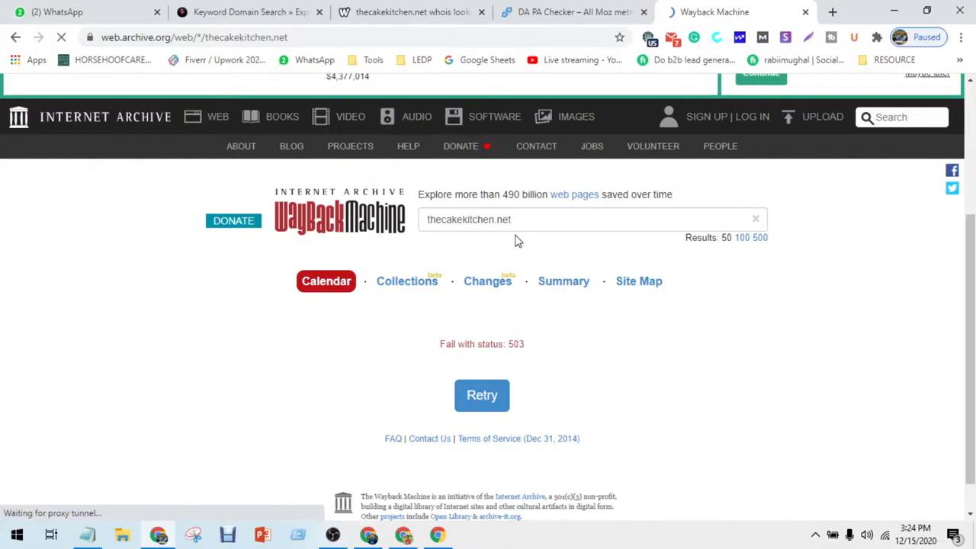
- Open the Wayback Machine home page in a second tab and search it for thecakekitchen.net
{"action": "middle_click", "coordinate": [390, 232]}
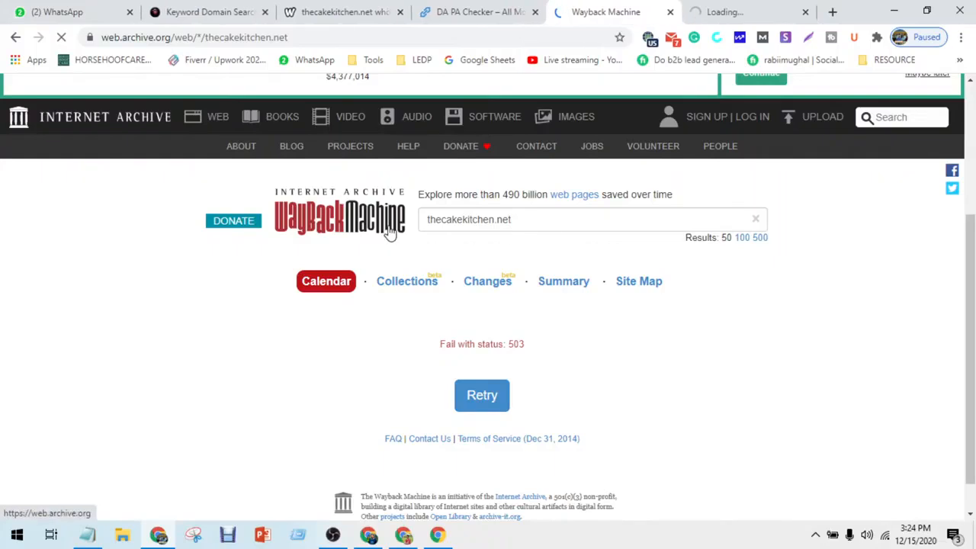
{"action": "left_click", "coordinate": [512, 225]}
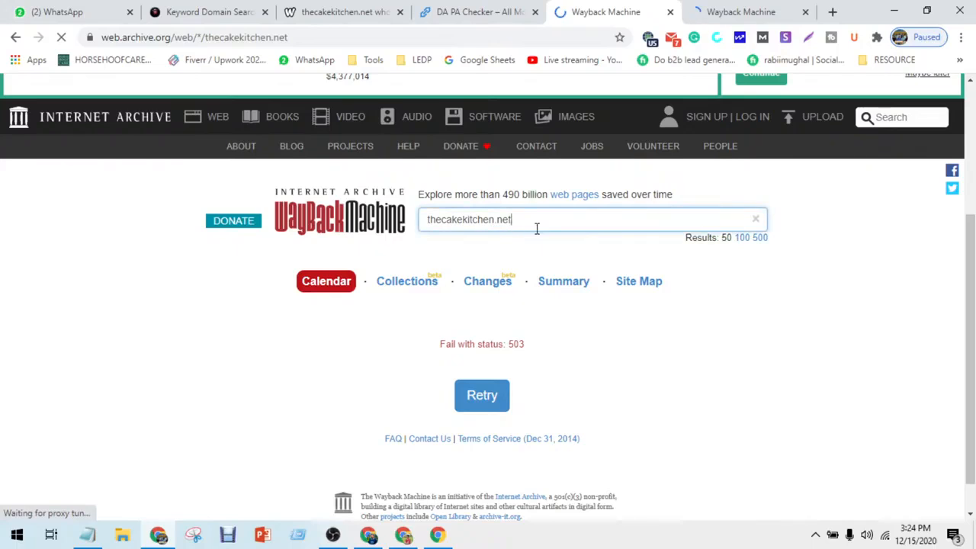
{"action": "triple_click", "coordinate": [481, 220]}
{"action": "key", "text": "ctrl+c"}
{"action": "left_click", "coordinate": [727, 15]}
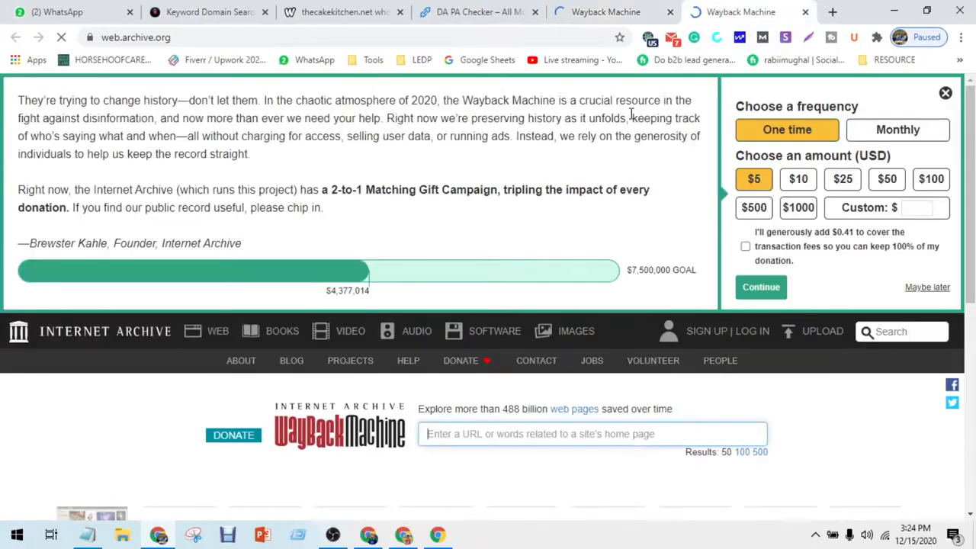
{"action": "scroll", "coordinate": [422, 283], "scroll_direction": "down", "scroll_amount": 4}
{"action": "key", "text": "ctrl+v"}
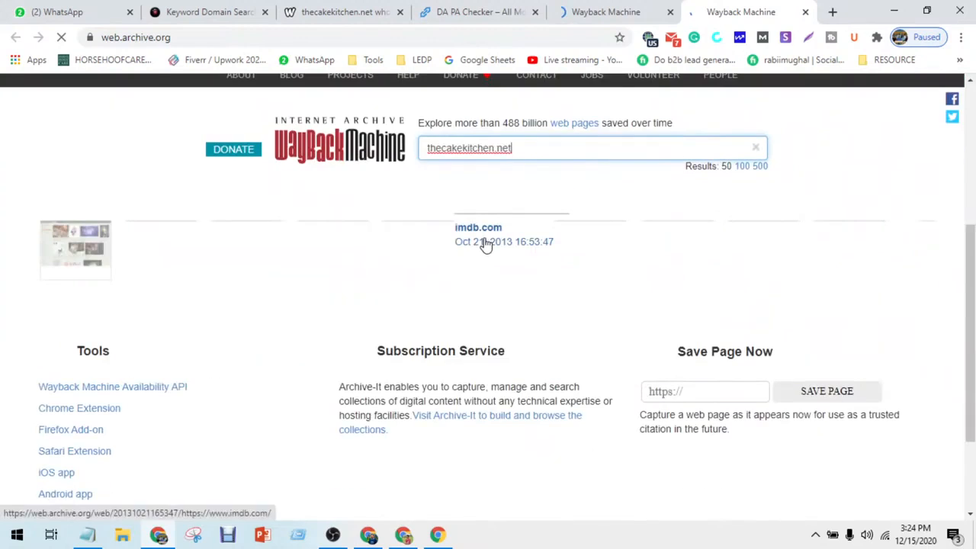
{"action": "key", "text": "Return"}
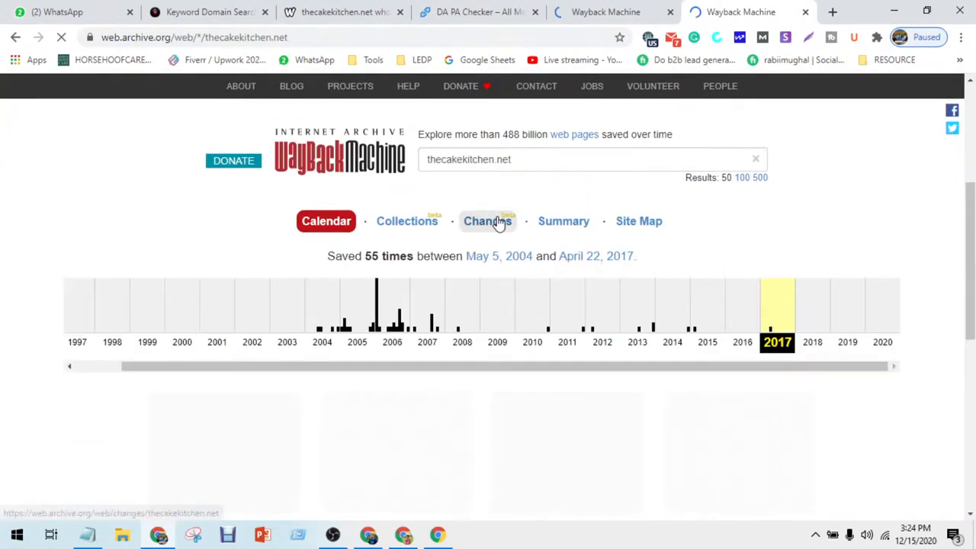
- Check thecakekitchen.net's 2017 capture calendar, closing the duplicate Wayback Machine tab and highlighting the status code 503
{"action": "scroll", "coordinate": [541, 213], "scroll_direction": "down", "scroll_amount": 1}
{"action": "scroll", "coordinate": [541, 220], "scroll_direction": "down", "scroll_amount": 1}
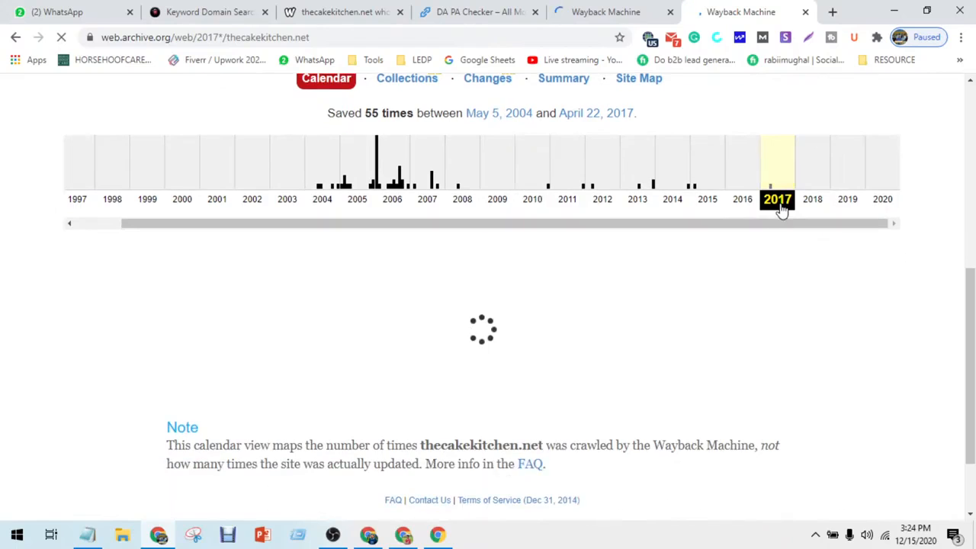
{"action": "left_click", "coordinate": [671, 11]}
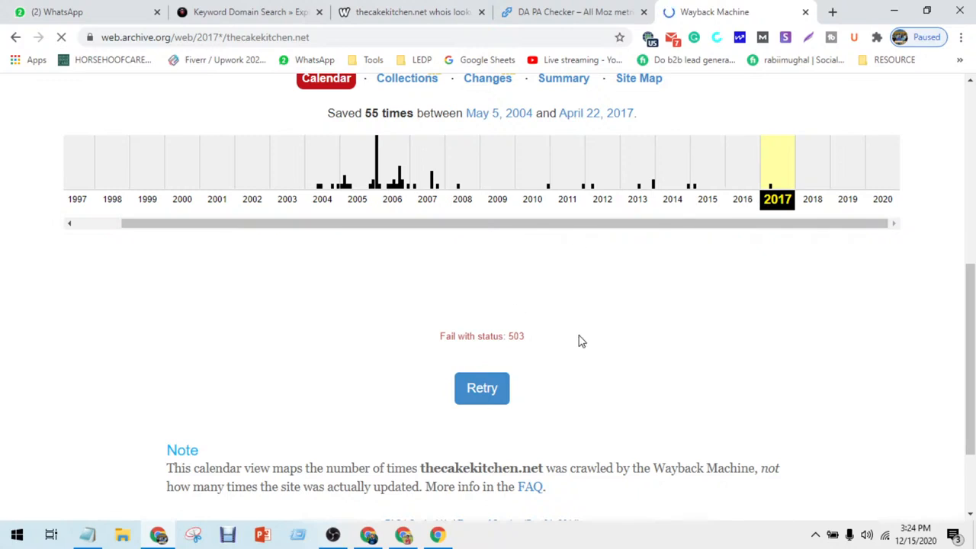
{"action": "left_click_drag", "start_coordinate": [510, 336], "coordinate": [544, 338]}
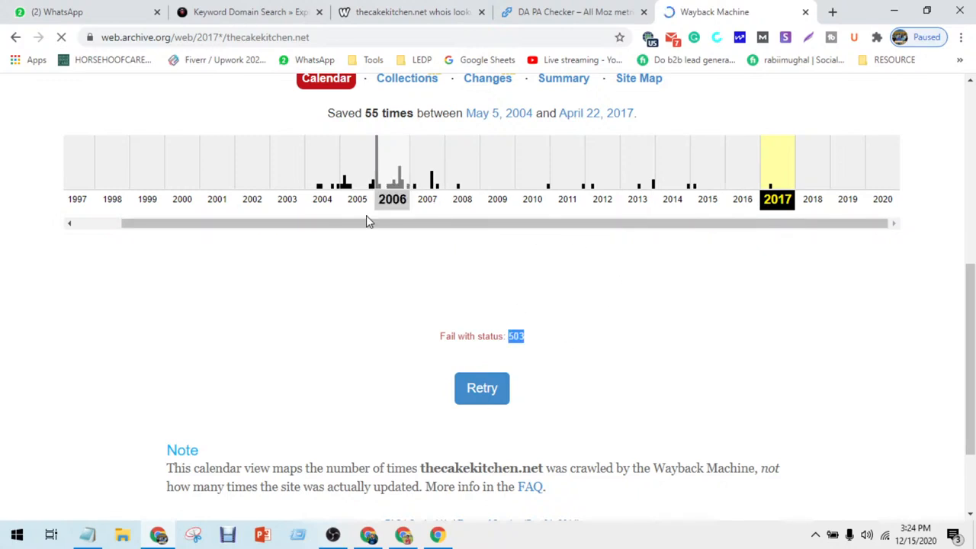
- Show thecakekitchen.net's captures for 2004 and open the October 15, 2004 snapshot in a new tab
{"action": "left_click", "coordinate": [323, 200]}
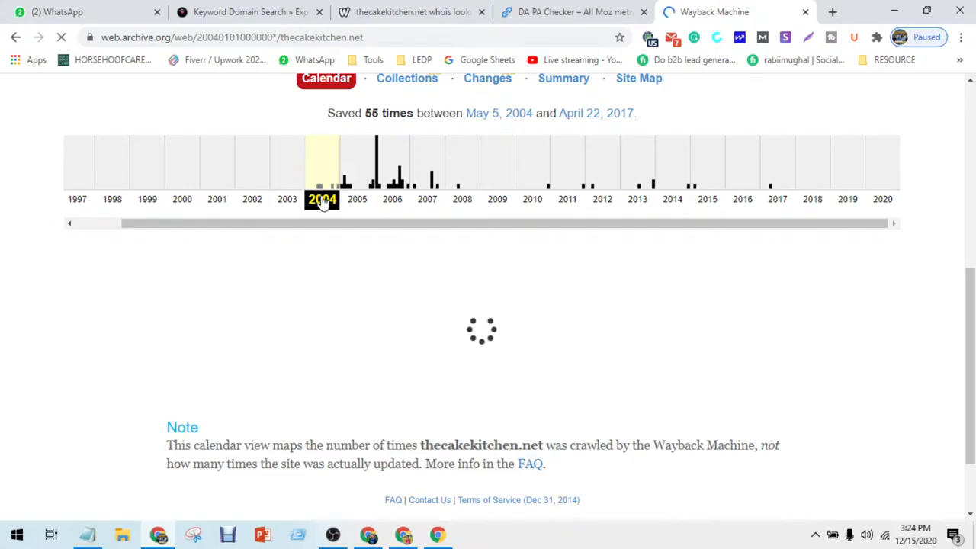
{"action": "scroll", "coordinate": [361, 275], "scroll_direction": "down", "scroll_amount": 3}
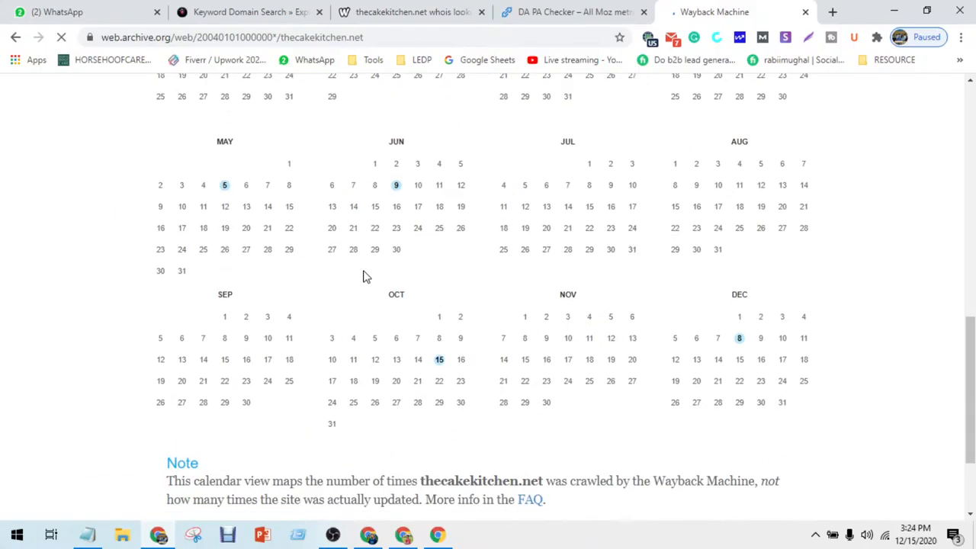
{"action": "mouse_move", "coordinate": [438, 358]}
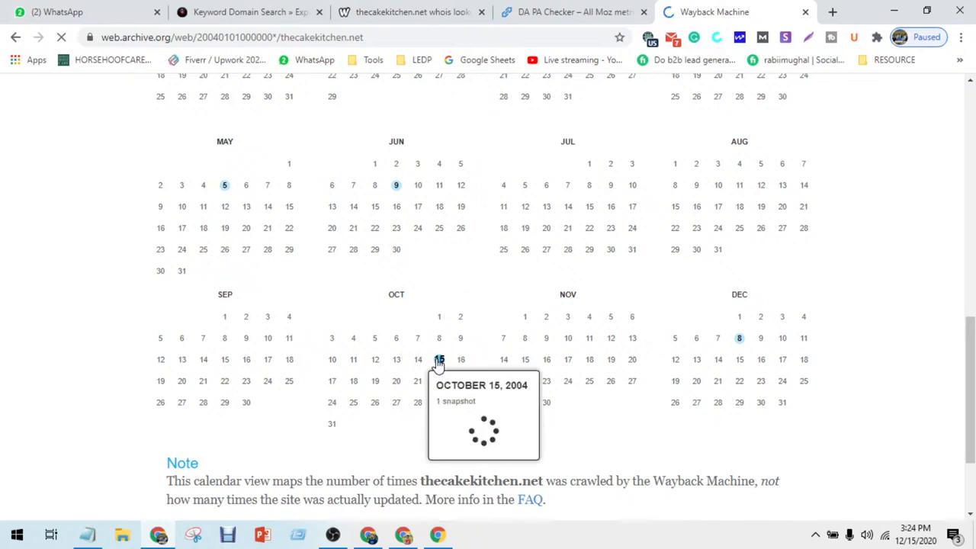
{"action": "left_click", "coordinate": [463, 418], "text": "ctrl"}
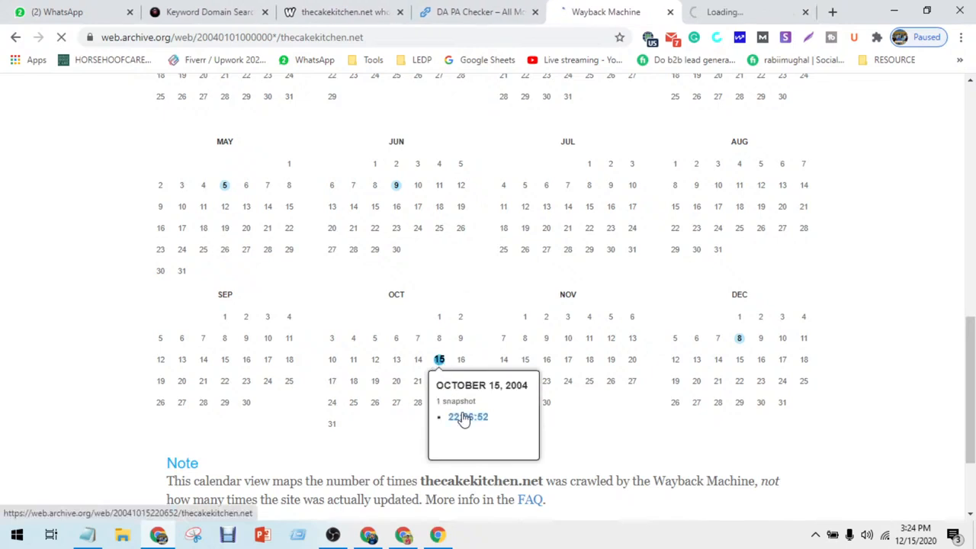
- Check the December 8, 2004 capture in the calendar and look at the opened October 15 snapshot tab
{"action": "mouse_move", "coordinate": [739, 339]}
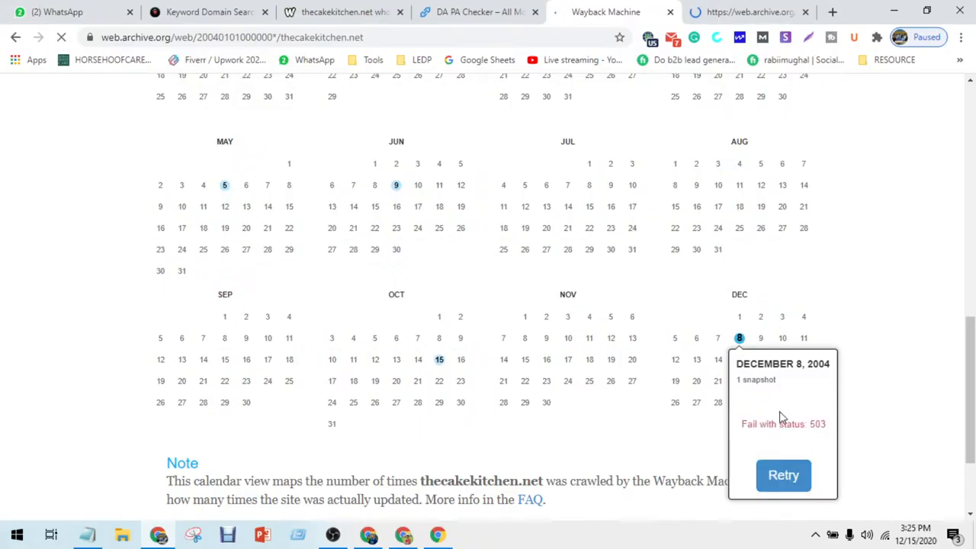
{"action": "scroll", "coordinate": [834, 427], "scroll_direction": "up", "scroll_amount": 3}
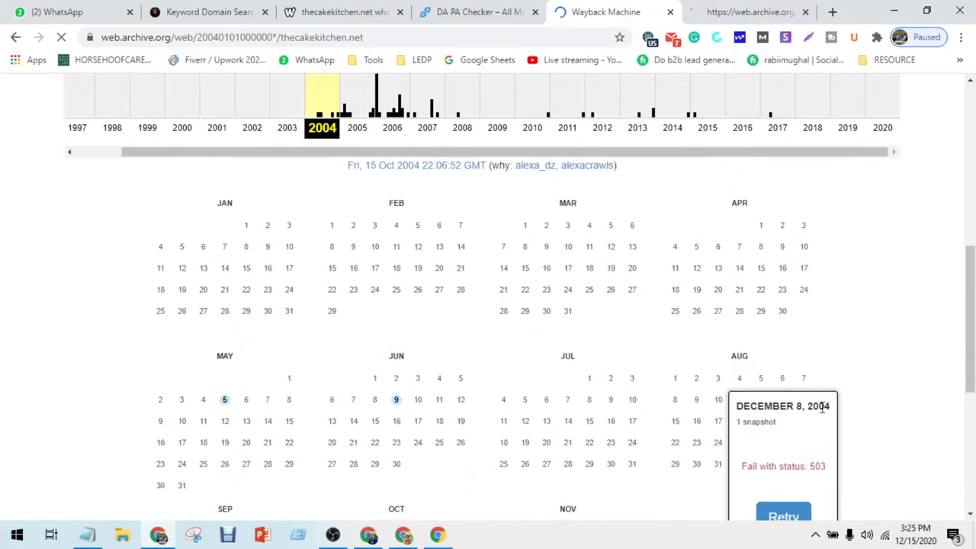
{"action": "left_click", "coordinate": [713, 11]}
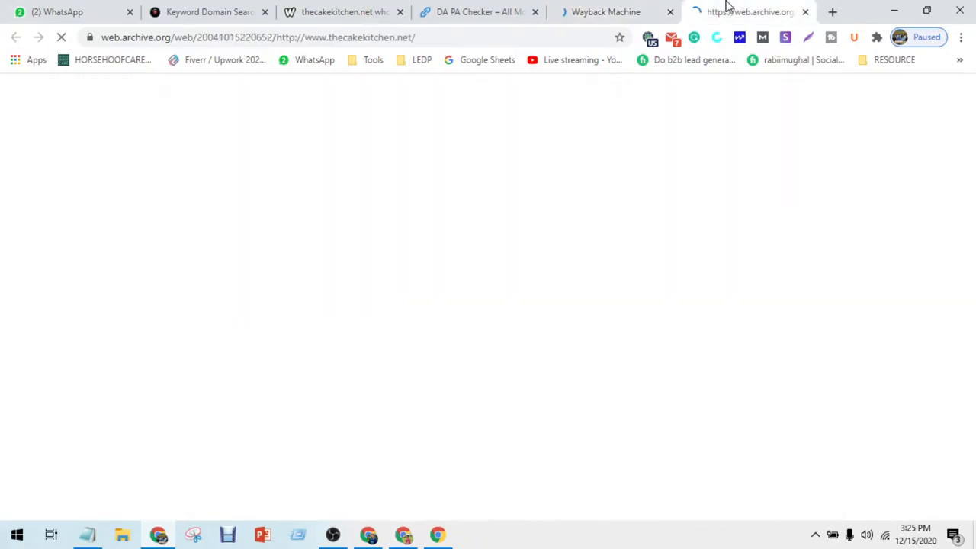
- Return to thecakekitchen.net's capture calendar and show the year 2014
{"action": "left_click", "coordinate": [636, 6]}
{"action": "scroll", "coordinate": [650, 282], "scroll_direction": "up", "scroll_amount": 2}
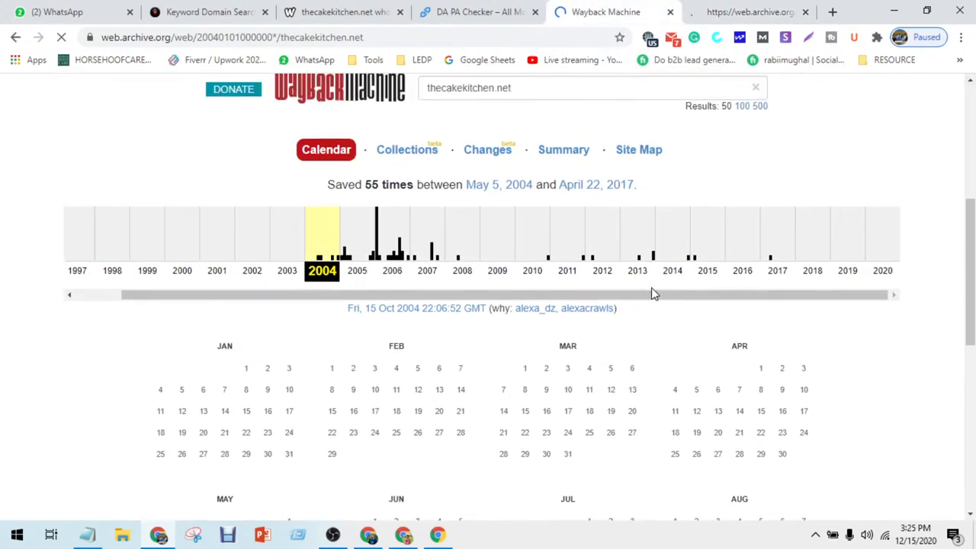
{"action": "left_click", "coordinate": [688, 261]}
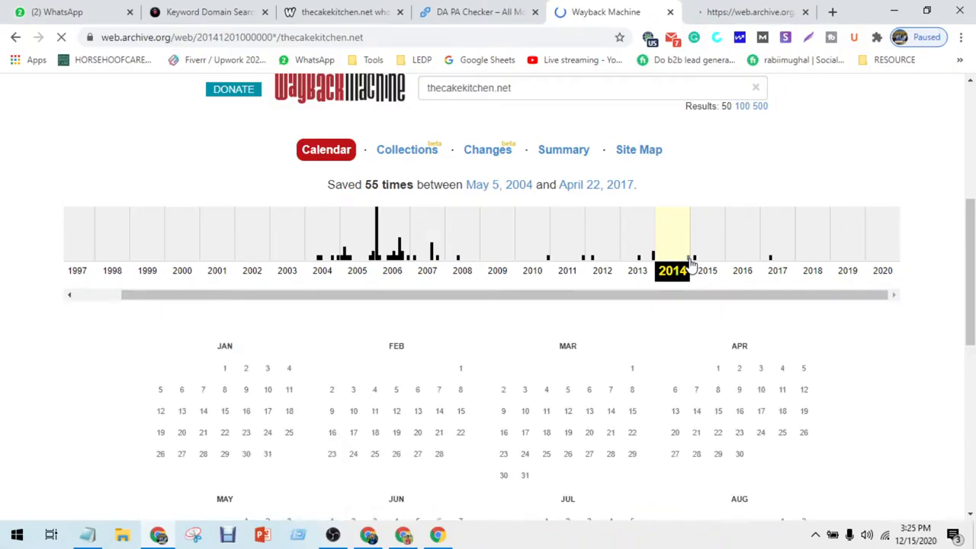
- Check the December 18, 2014 capture of thecakekitchen.net in the calendar and show the year 2013
{"action": "scroll", "coordinate": [689, 264], "scroll_direction": "down", "scroll_amount": 5}
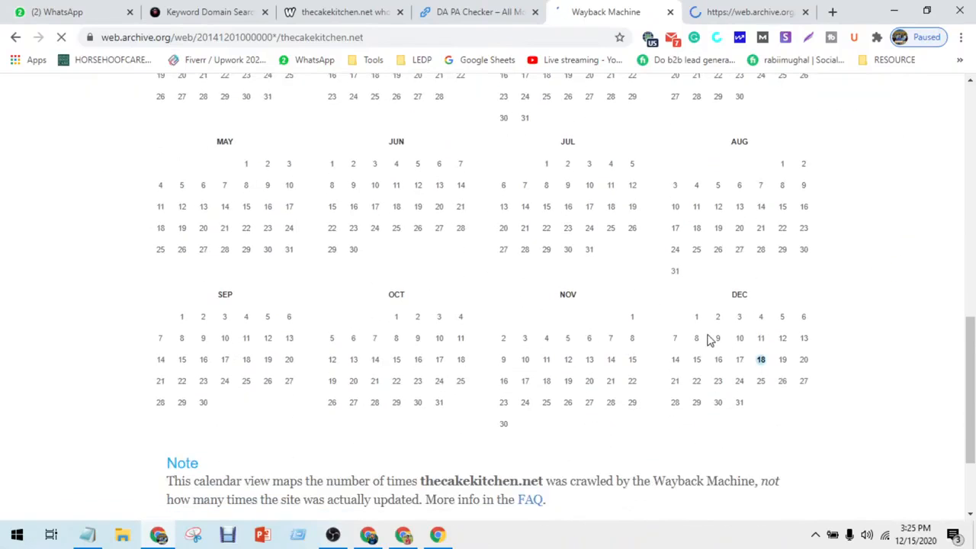
{"action": "mouse_move", "coordinate": [761, 360]}
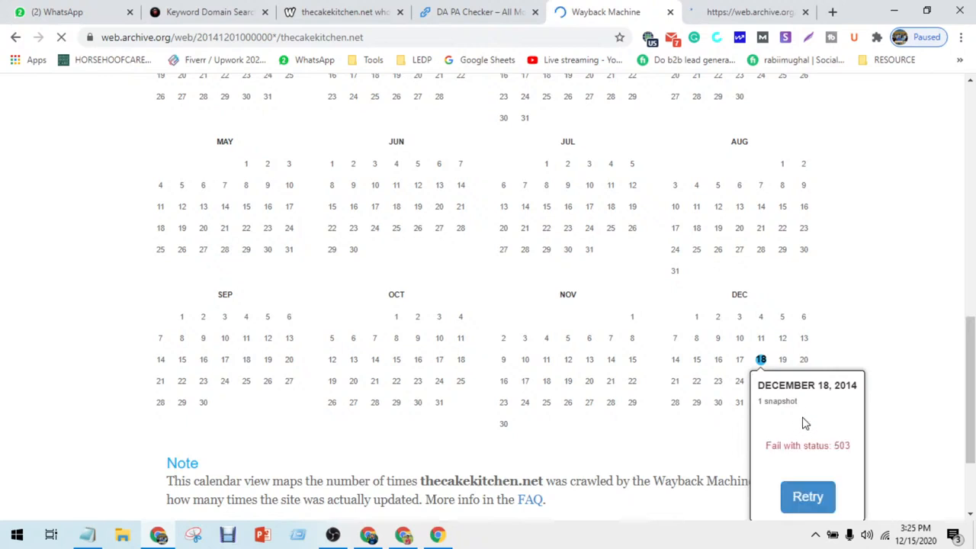
{"action": "scroll", "coordinate": [828, 463], "scroll_direction": "up", "scroll_amount": 2}
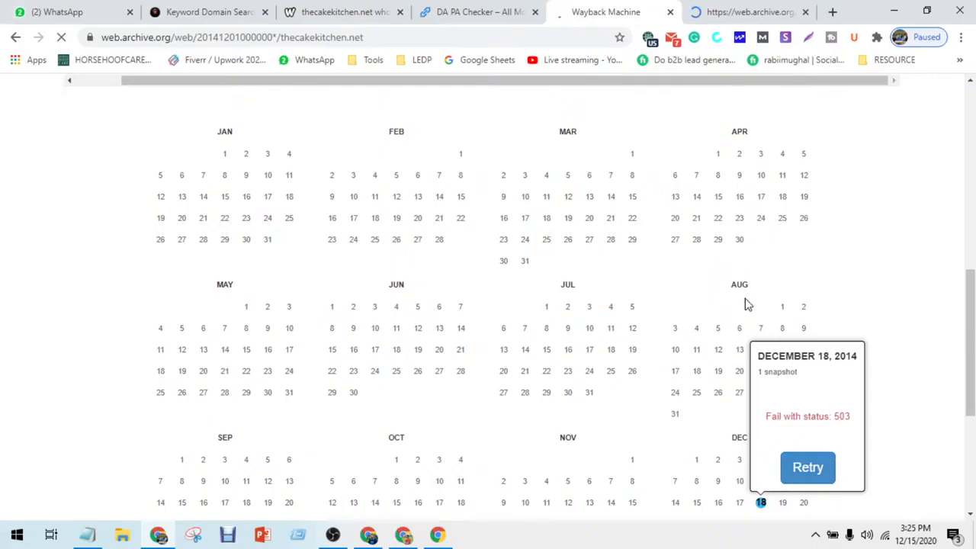
{"action": "scroll", "coordinate": [689, 290], "scroll_direction": "up", "scroll_amount": 3}
{"action": "left_click", "coordinate": [638, 272]}
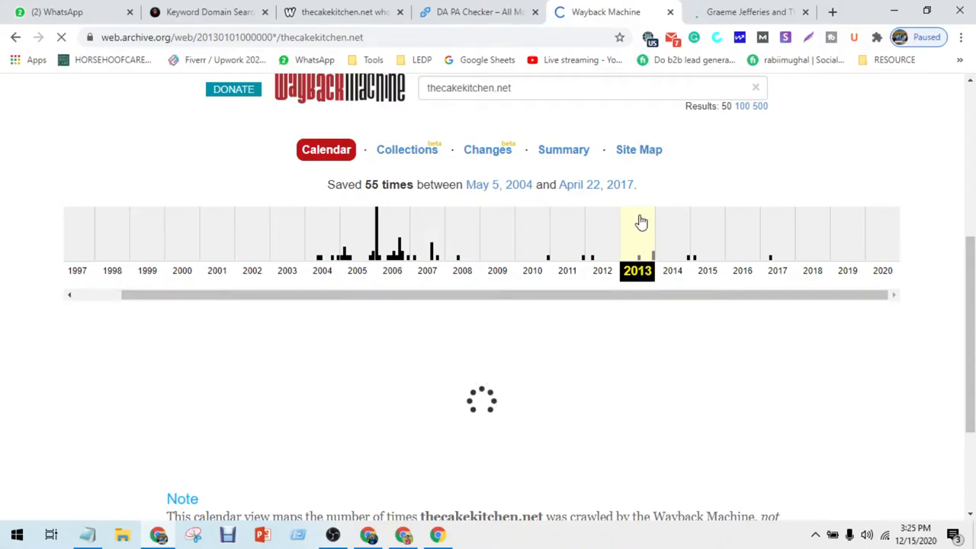
- Look over the archived October 15, 2004 homepage of thecakekitchen.net and open its Reviews page
{"action": "left_click", "coordinate": [728, 11]}
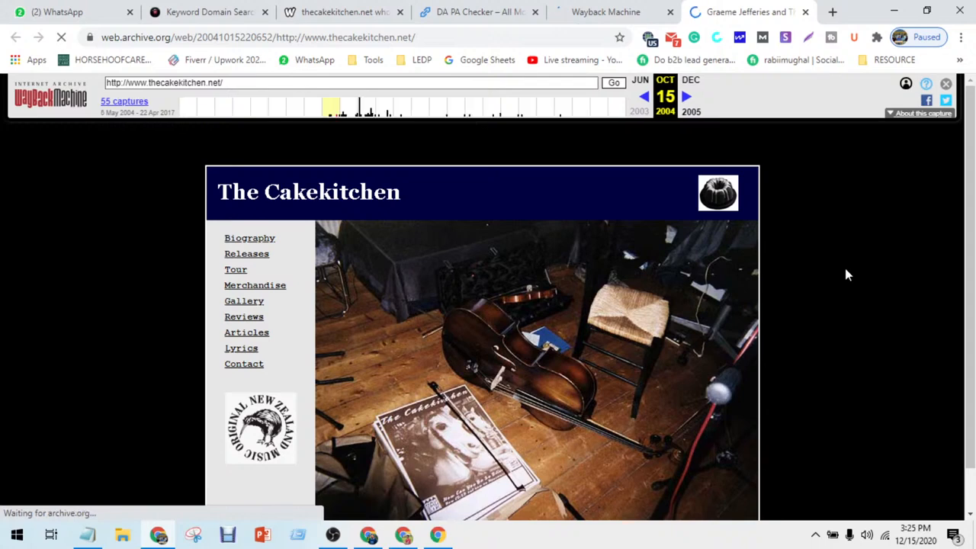
{"action": "scroll", "coordinate": [850, 272], "scroll_direction": "down", "scroll_amount": 1}
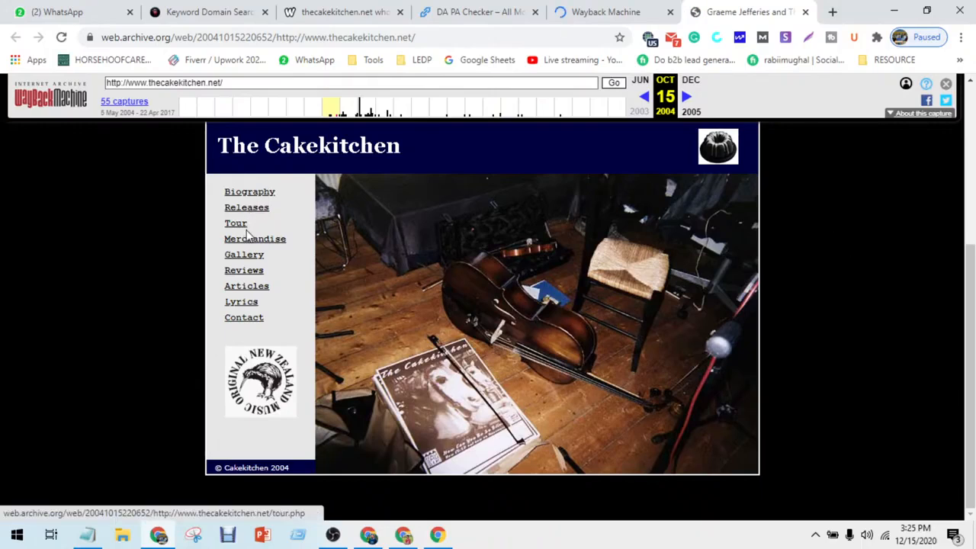
{"action": "left_click", "coordinate": [249, 273]}
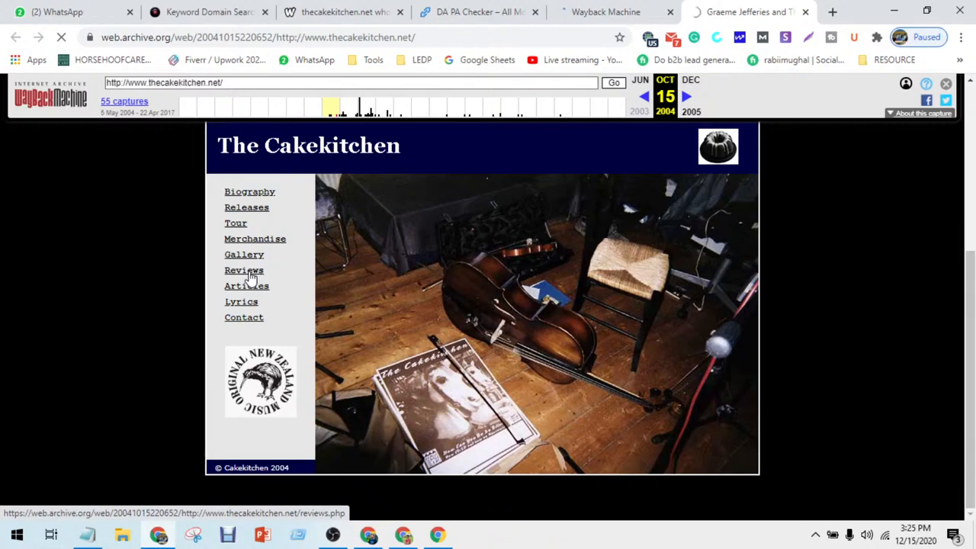
- Return to thecakekitchen.net's 2013 capture calendar and check the July 18 capture
{"action": "left_click", "coordinate": [594, 5]}
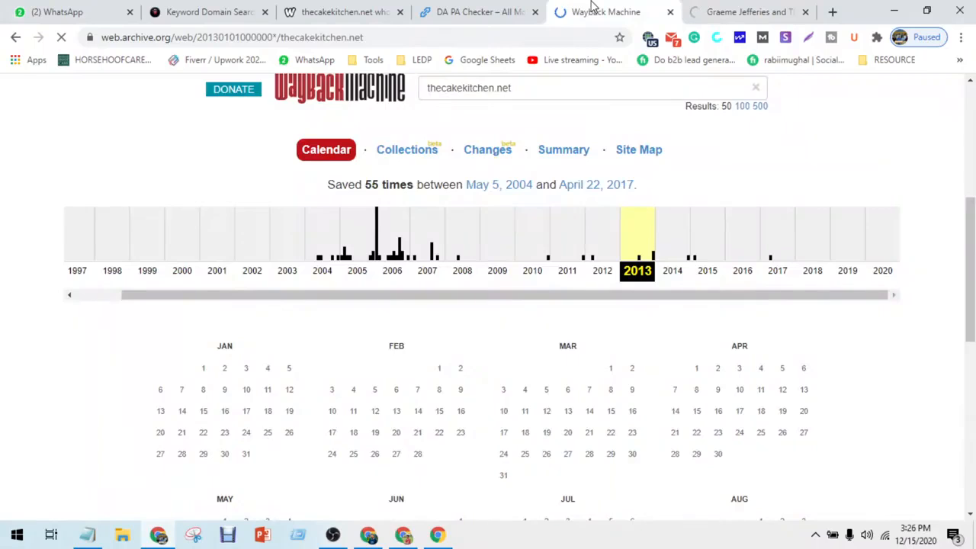
{"action": "scroll", "coordinate": [562, 344], "scroll_direction": "down", "scroll_amount": 3}
{"action": "mouse_move", "coordinate": [589, 282]}
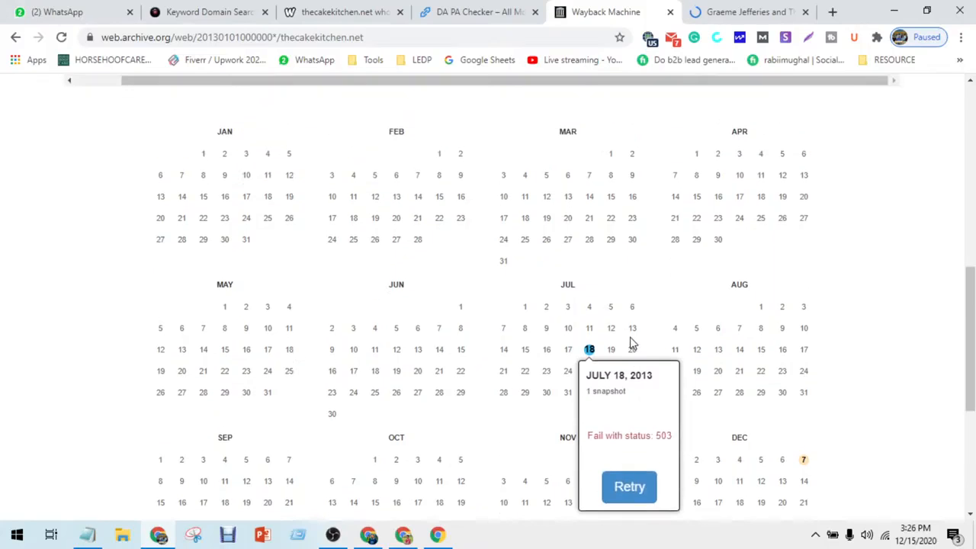
{"action": "scroll", "coordinate": [614, 305], "scroll_direction": "up", "scroll_amount": 3}
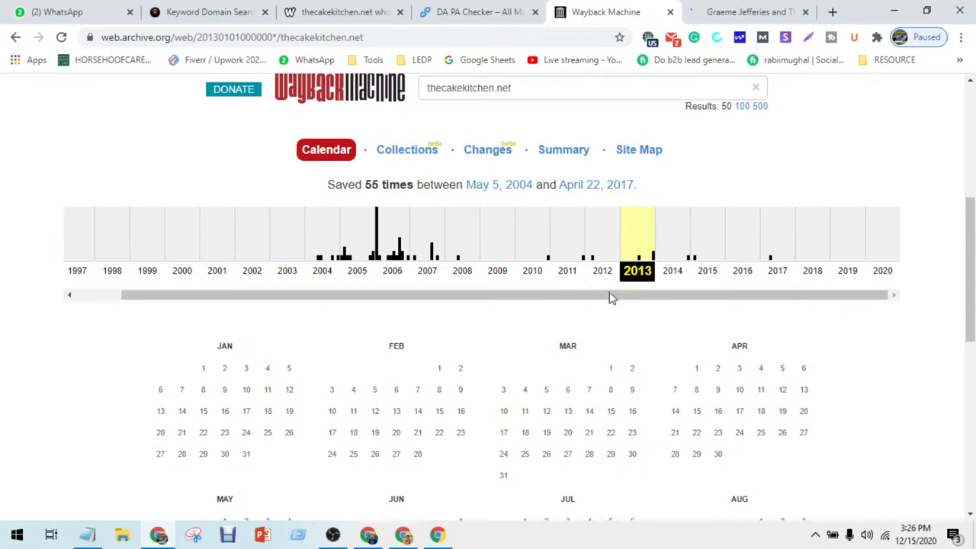
- Show thecakekitchen.net's captures for 2015 and open the February 19, 2015 snapshot in a new tab
{"action": "left_click", "coordinate": [694, 263]}
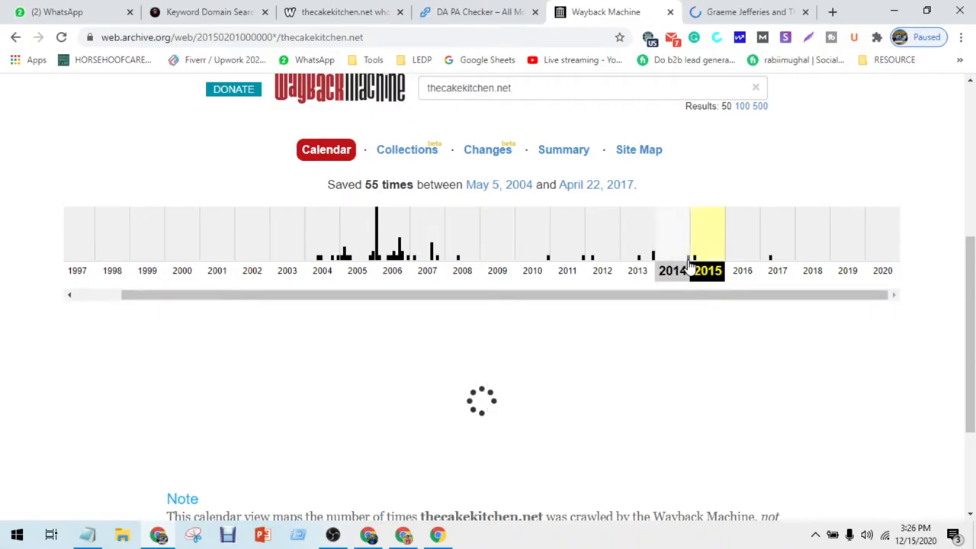
{"action": "scroll", "coordinate": [689, 268], "scroll_direction": "down", "scroll_amount": 3}
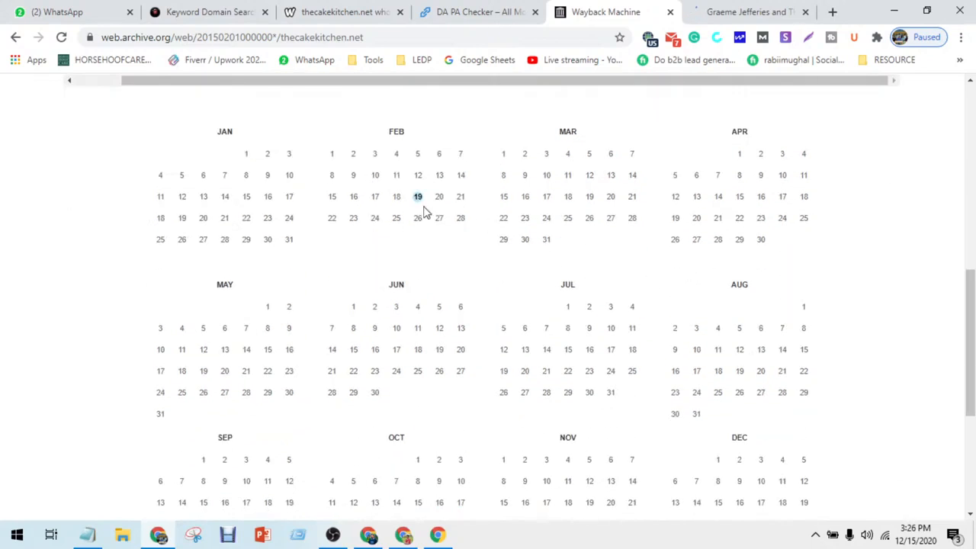
{"action": "mouse_move", "coordinate": [418, 204]}
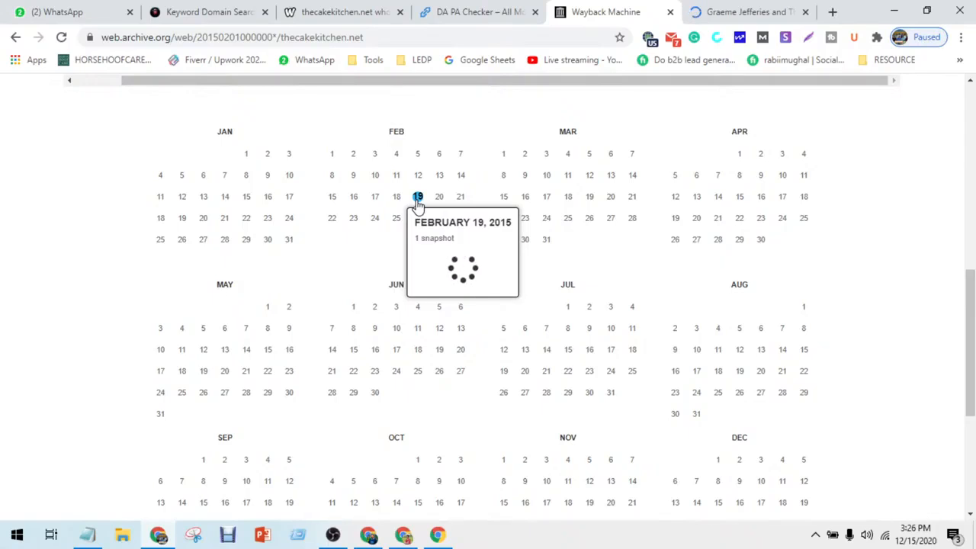
{"action": "scroll", "coordinate": [423, 202], "scroll_direction": "down", "scroll_amount": 1}
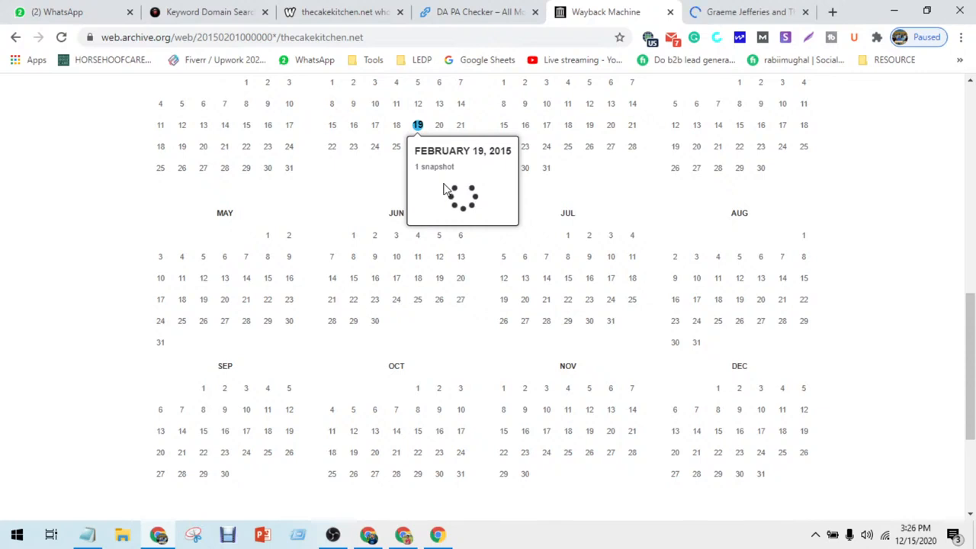
{"action": "scroll", "coordinate": [446, 189], "scroll_direction": "up", "scroll_amount": 1}
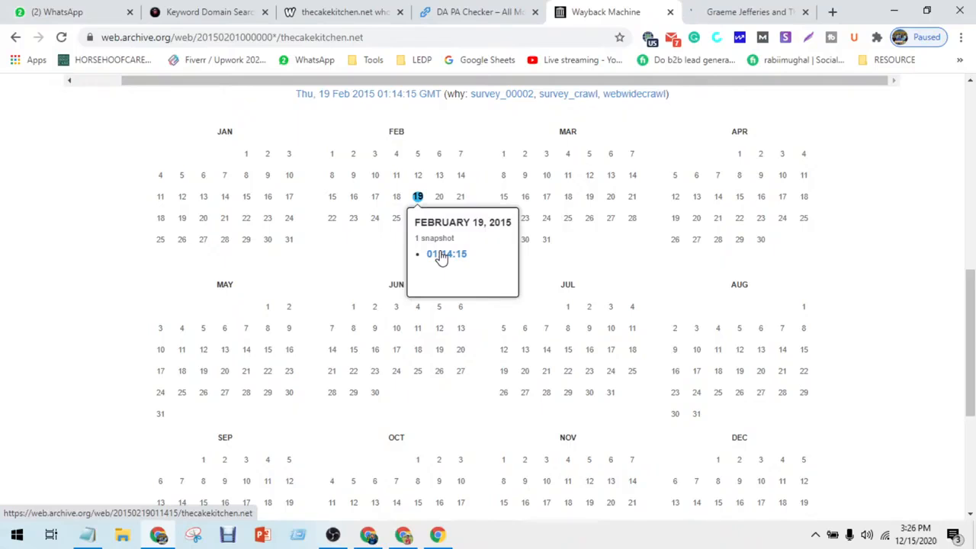
{"action": "middle_click", "coordinate": [443, 256]}
- Examine the album, back catalog and live review lists on thecakekitchen.net's archived Reviews page, glancing at the 2015 snapshot tab
{"action": "left_click", "coordinate": [625, 14]}
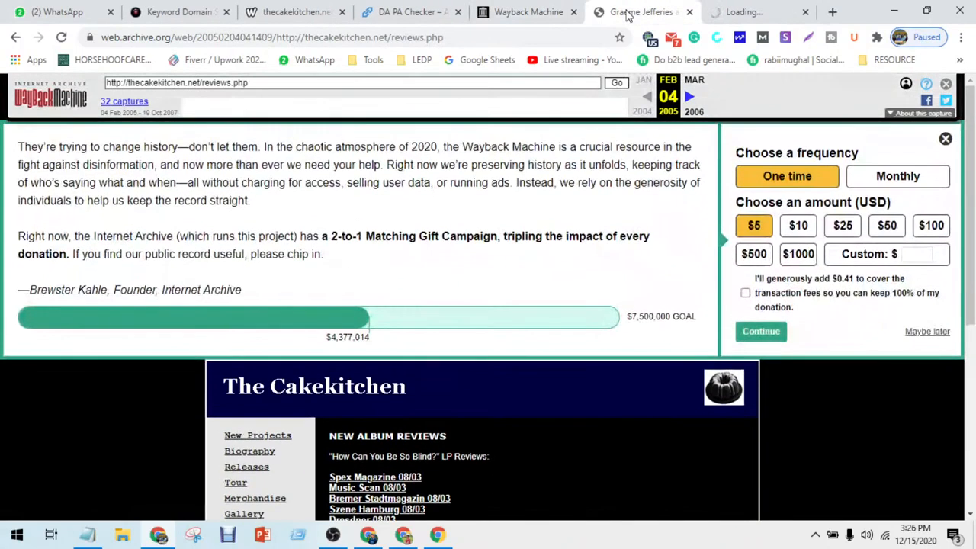
{"action": "scroll", "coordinate": [560, 328], "scroll_direction": "down", "scroll_amount": 5}
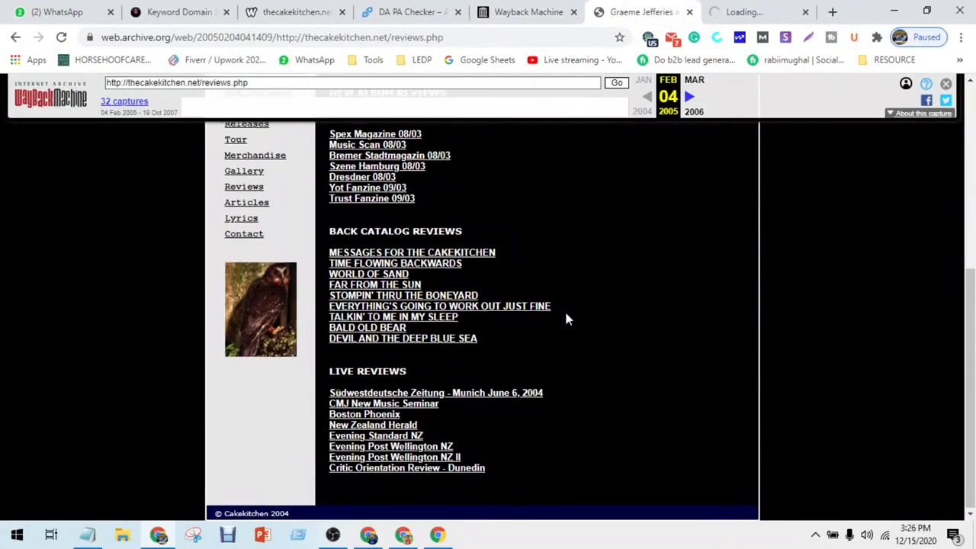
{"action": "scroll", "coordinate": [564, 318], "scroll_direction": "up", "scroll_amount": 1}
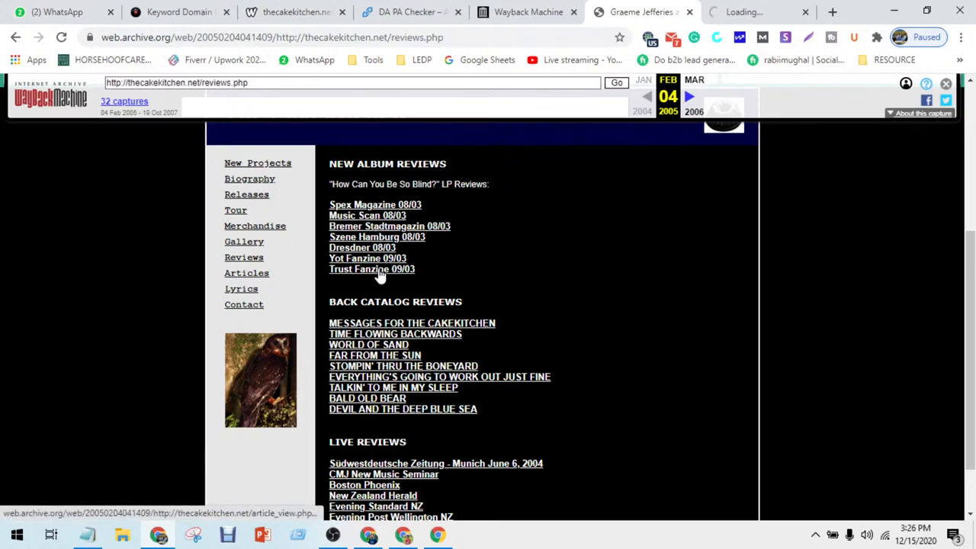
{"action": "scroll", "coordinate": [380, 276], "scroll_direction": "down", "scroll_amount": 1}
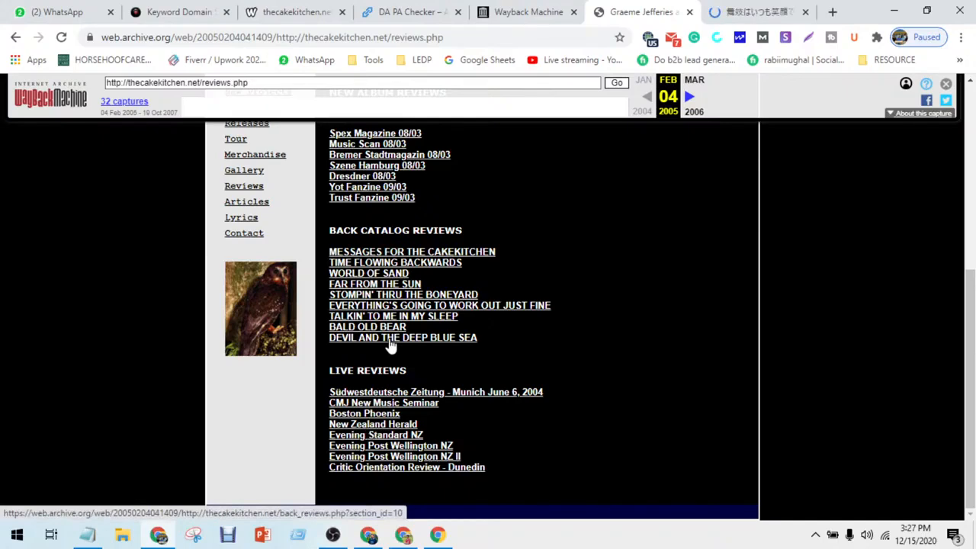
{"action": "scroll", "coordinate": [391, 288], "scroll_direction": "up", "scroll_amount": 2}
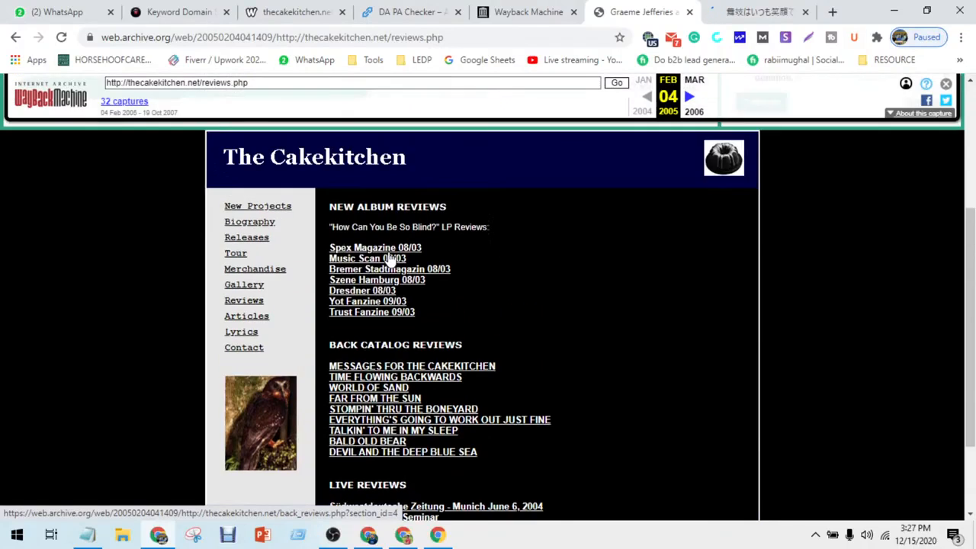
{"action": "left_click", "coordinate": [744, 8]}
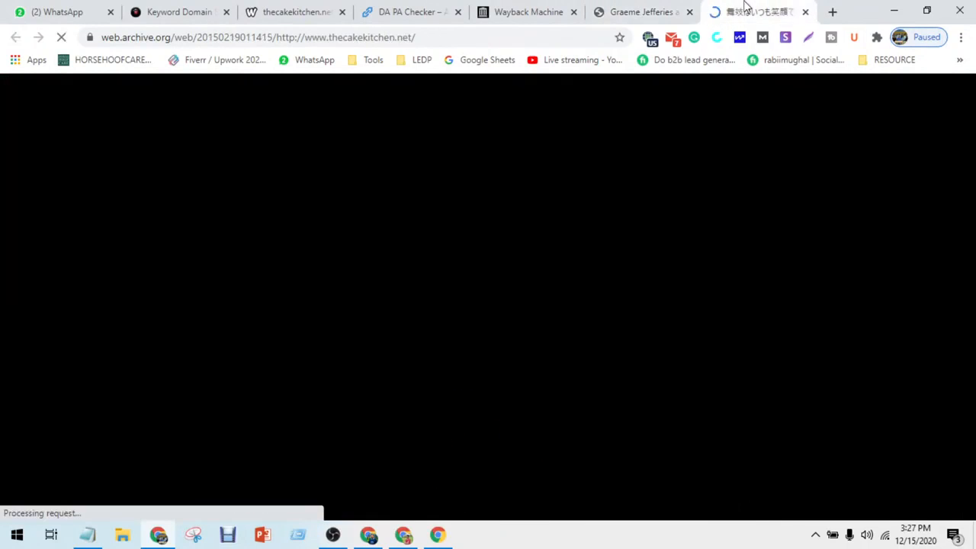
{"action": "left_click", "coordinate": [645, 6]}
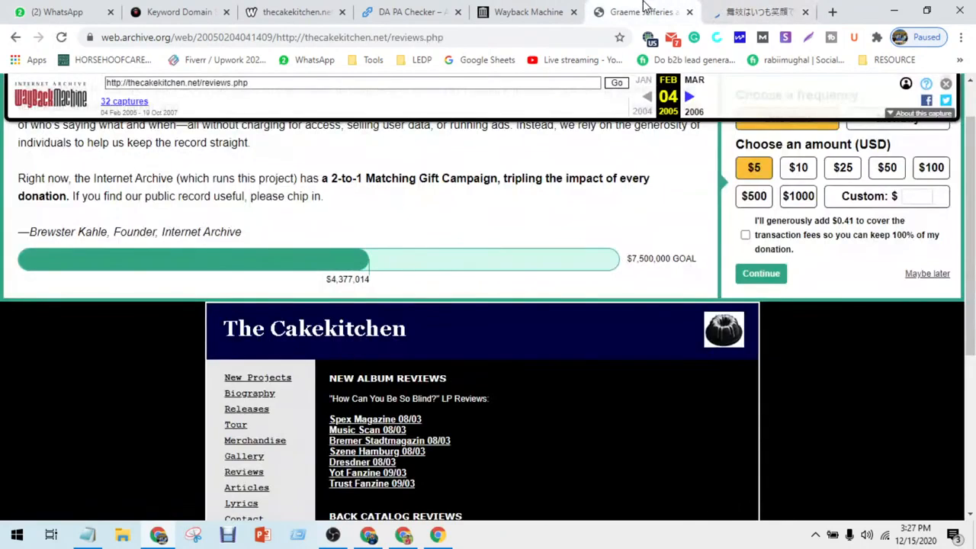
- Examine the content of thecakekitchen.net's February 19, 2015 snapshot from the header to the end of the page
{"action": "left_click", "coordinate": [732, 8]}
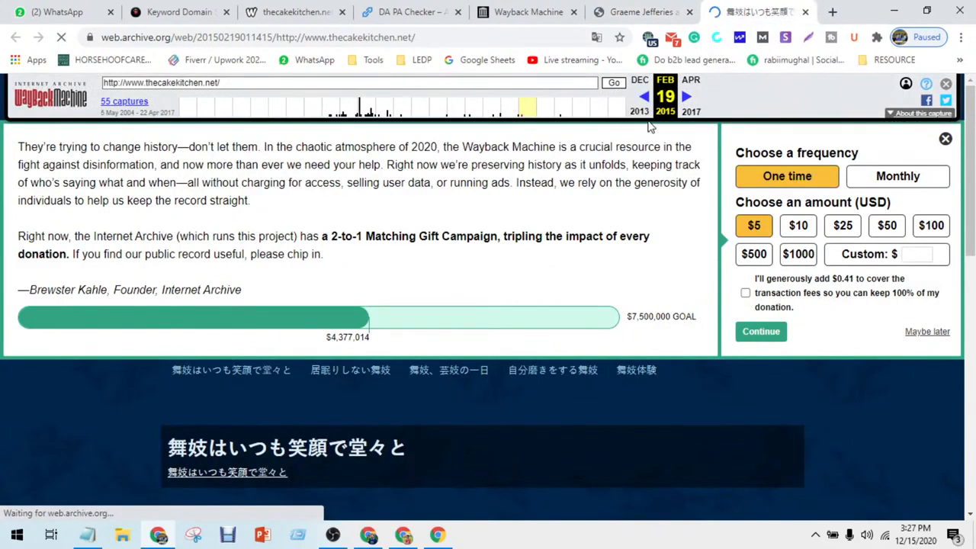
{"action": "scroll", "coordinate": [587, 244], "scroll_direction": "down", "scroll_amount": 2}
{"action": "scroll", "coordinate": [587, 243], "scroll_direction": "up", "scroll_amount": 2}
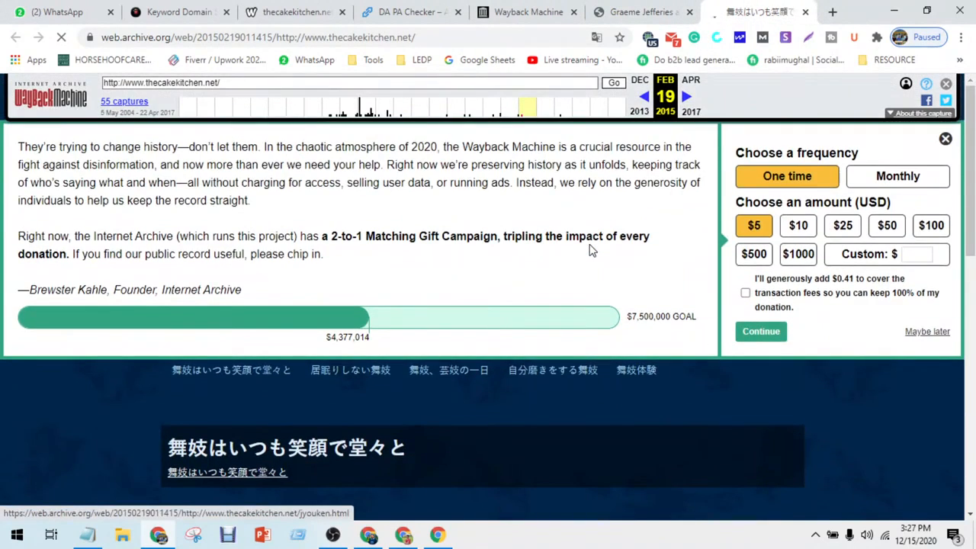
{"action": "scroll", "coordinate": [591, 250], "scroll_direction": "down", "scroll_amount": 5}
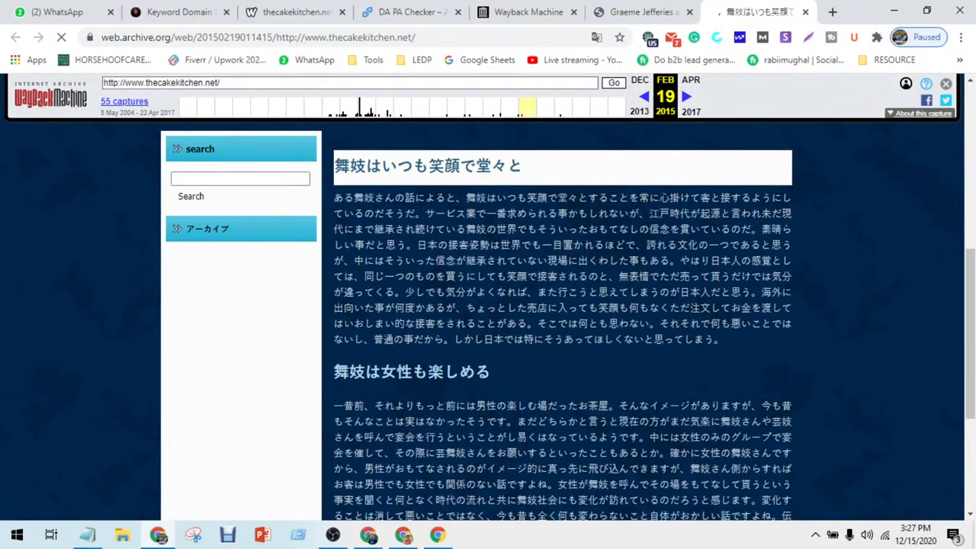
{"action": "scroll", "coordinate": [584, 299], "scroll_direction": "down", "scroll_amount": 3}
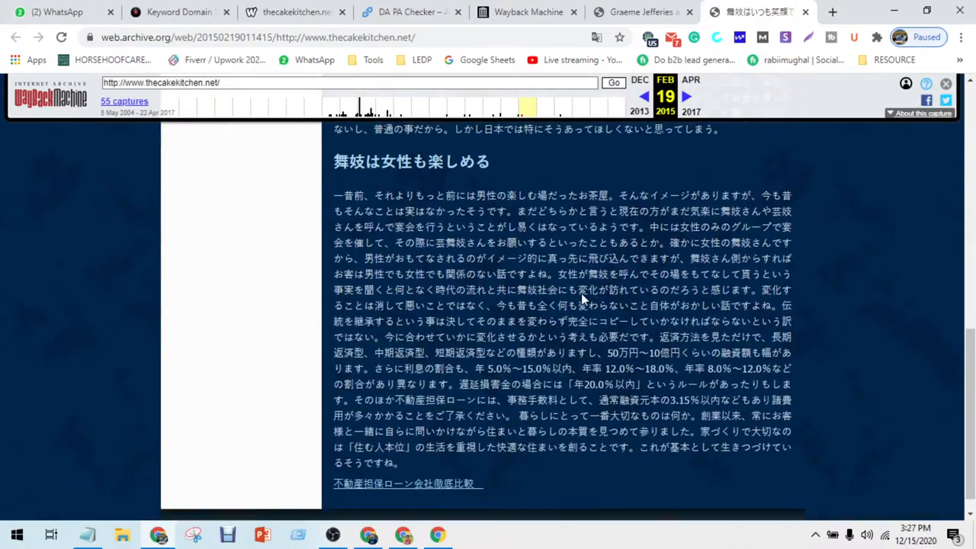
{"action": "scroll", "coordinate": [587, 355], "scroll_direction": "up", "scroll_amount": 10}
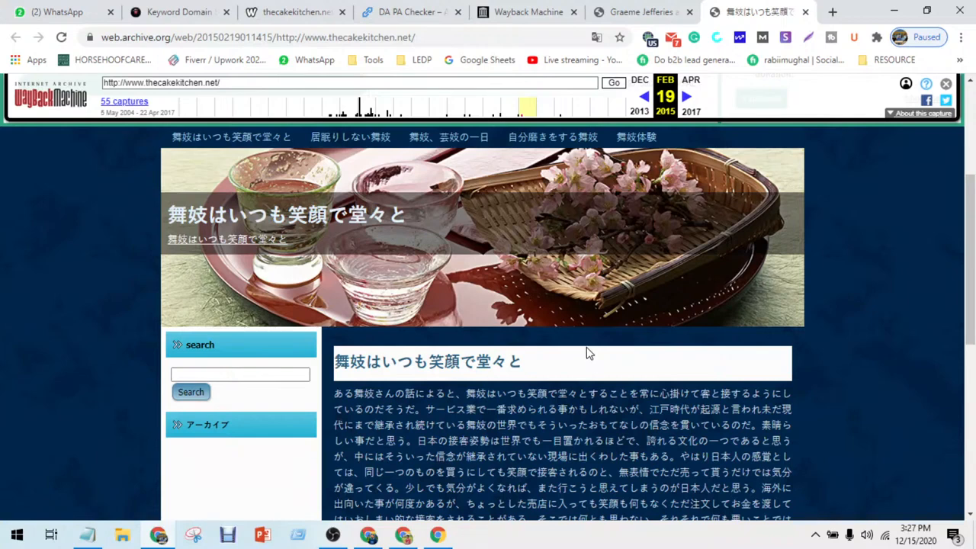
{"action": "scroll", "coordinate": [586, 353], "scroll_direction": "down", "scroll_amount": 10}
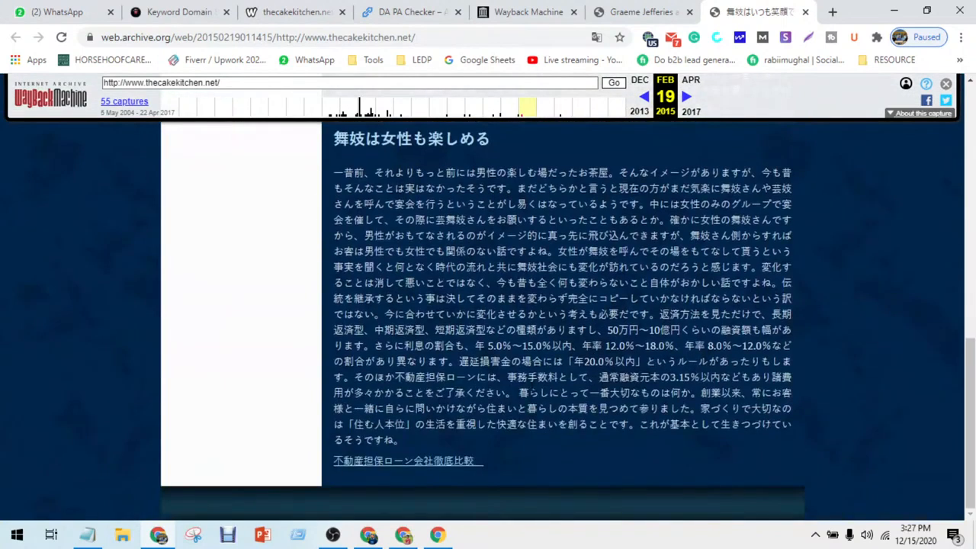
- Highlight the long Japanese paragraph under the snapshot's second article heading and return to the page header
{"action": "left_click_drag", "start_coordinate": [466, 424], "coordinate": [752, 424]}
{"action": "triple_click", "coordinate": [751, 424]}
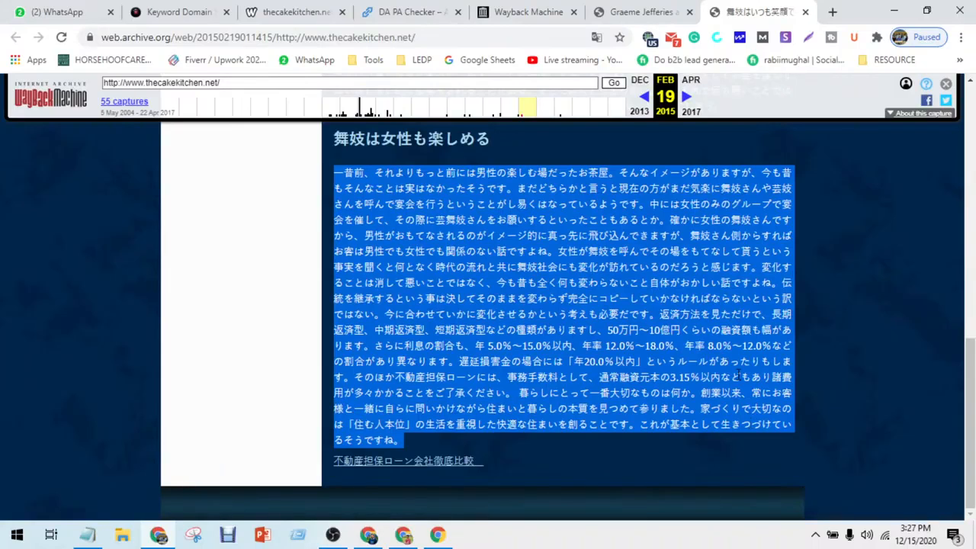
{"action": "scroll", "coordinate": [751, 423], "scroll_direction": "up", "scroll_amount": 10}
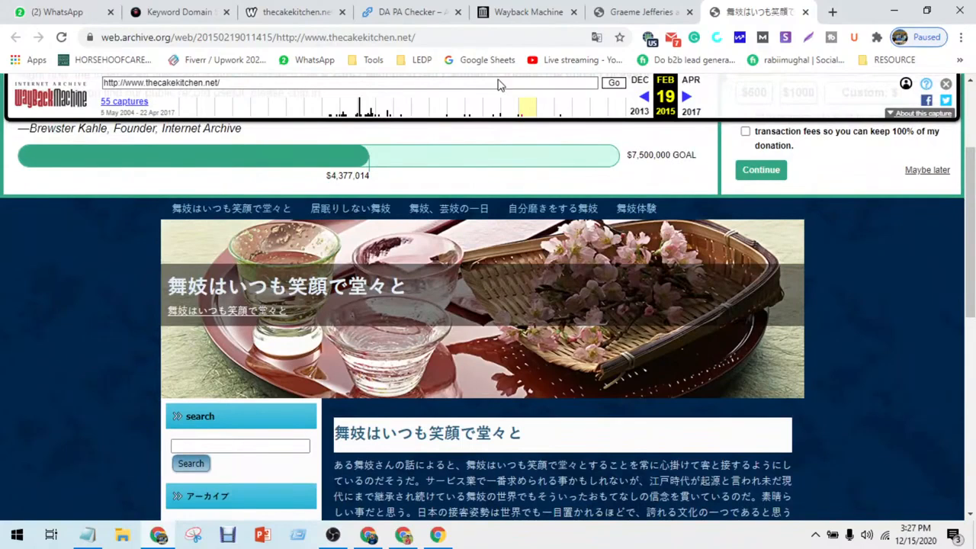
- Switch to WhatsApp Web
{"action": "left_click", "coordinate": [61, 8]}
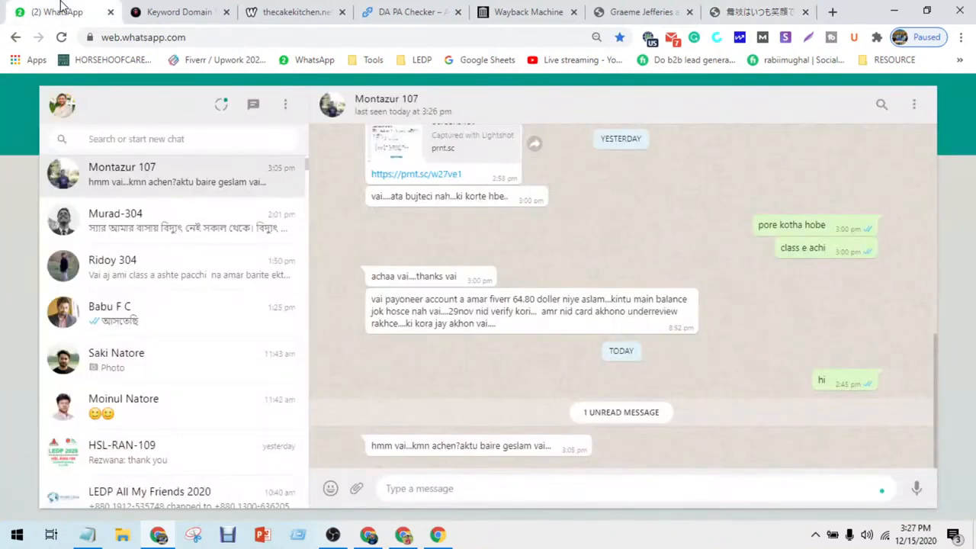
- Switch to the Majestic Site Explorer report for thecakekitchen.net and examine its trust flow, backlinks and referring domains
{"action": "left_click", "coordinate": [369, 535]}
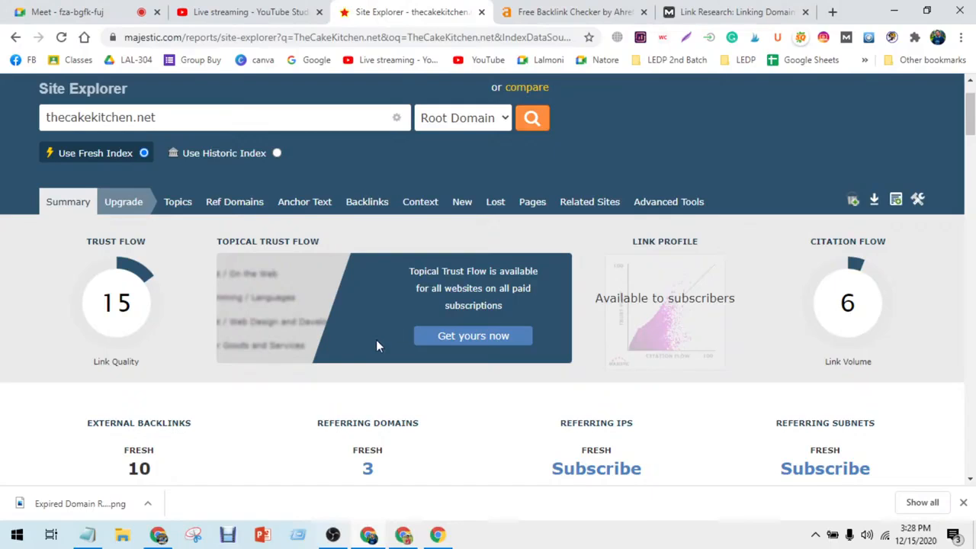
{"action": "scroll", "coordinate": [318, 369], "scroll_direction": "down", "scroll_amount": 1}
{"action": "scroll", "coordinate": [320, 369], "scroll_direction": "down", "scroll_amount": 2}
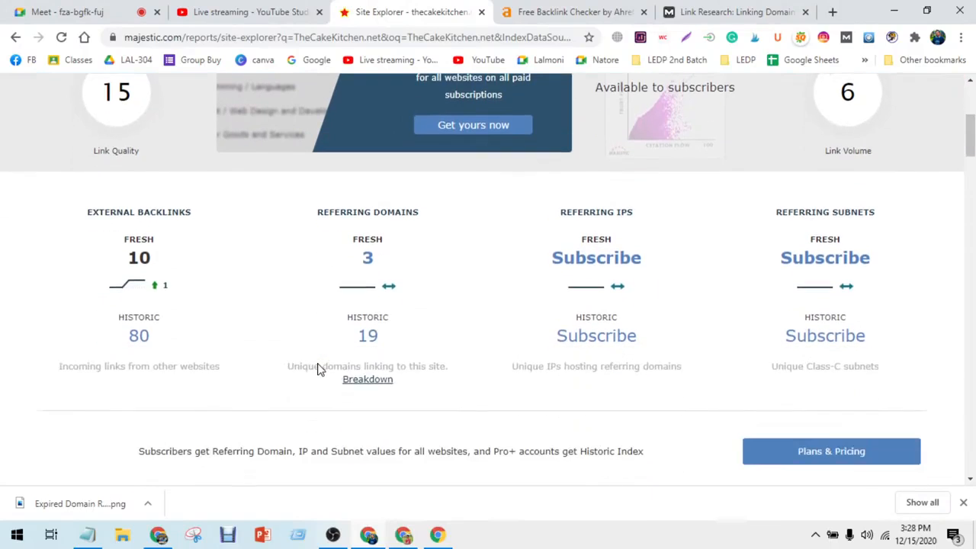
{"action": "scroll", "coordinate": [318, 363], "scroll_direction": "up", "scroll_amount": 1}
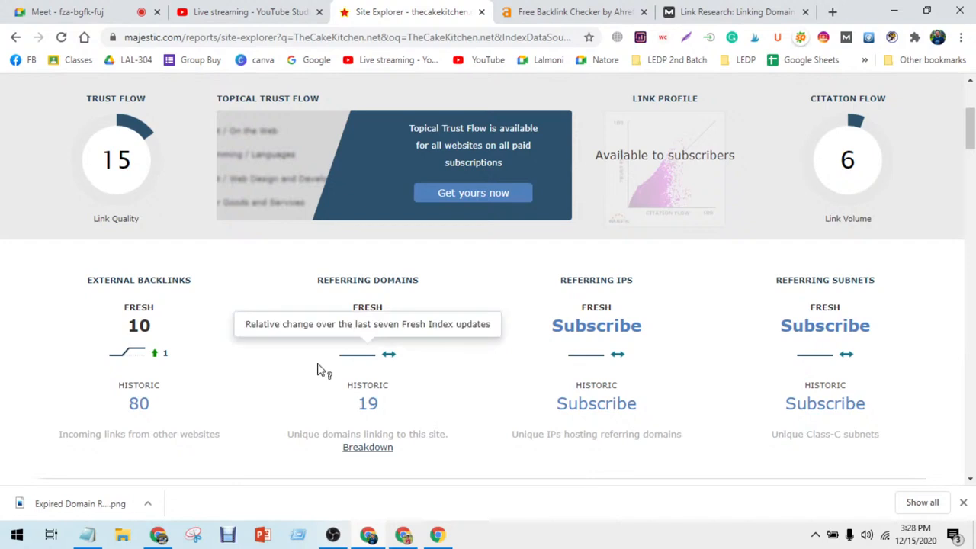
- Mute the participant with the open microphone in the Google Meet call and check the remaining participants' microphones
{"action": "left_click", "coordinate": [114, 10]}
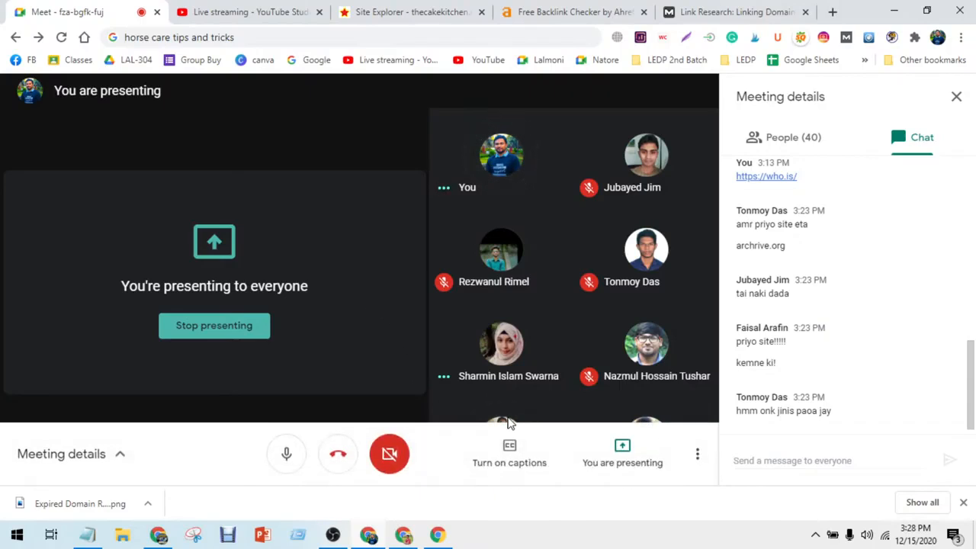
{"action": "left_click", "coordinate": [800, 141]}
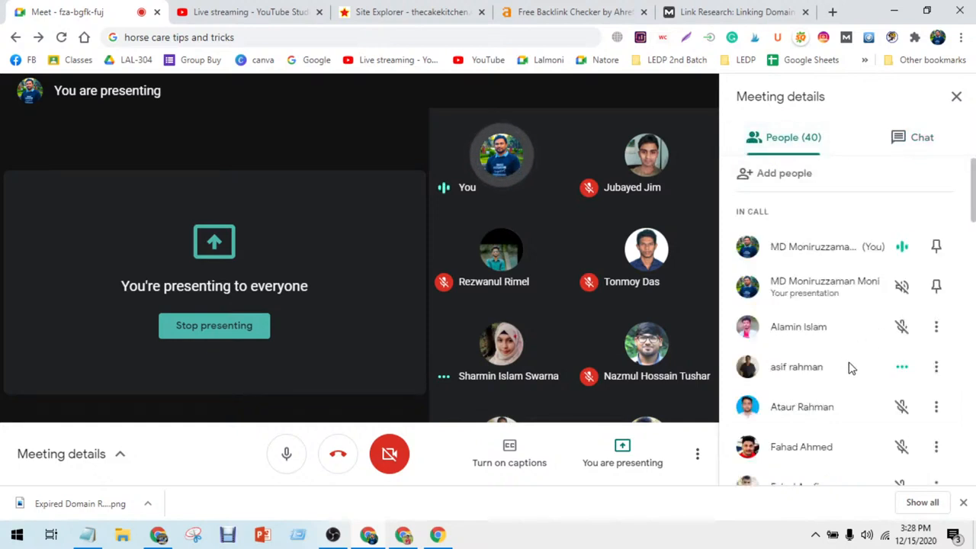
{"action": "left_click", "coordinate": [902, 370]}
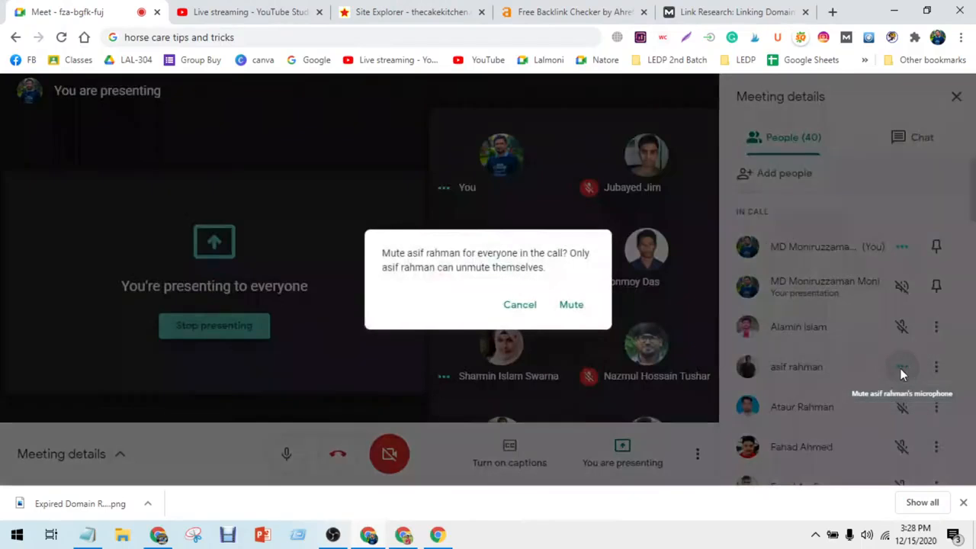
{"action": "left_click", "coordinate": [593, 308]}
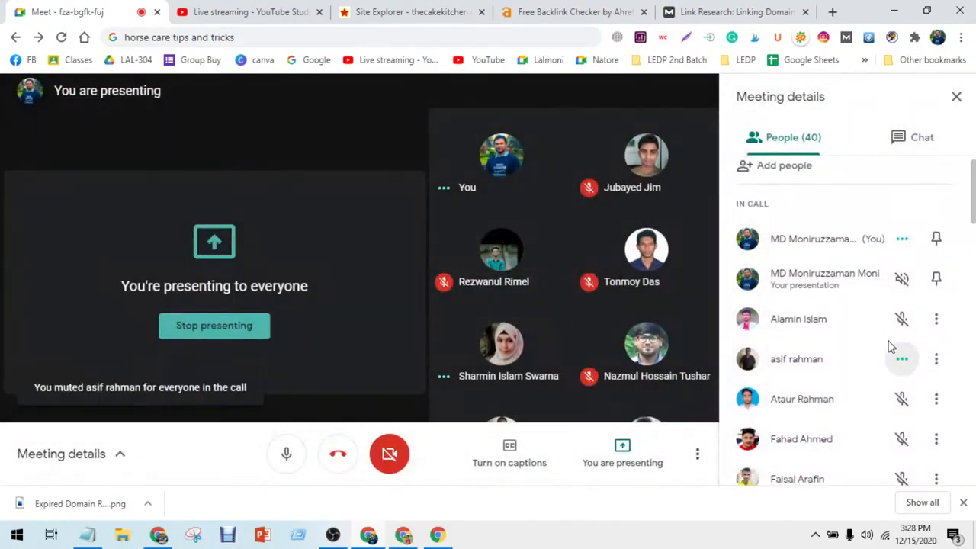
{"action": "scroll", "coordinate": [889, 344], "scroll_direction": "down", "scroll_amount": 3}
{"action": "scroll", "coordinate": [889, 343], "scroll_direction": "down", "scroll_amount": 12}
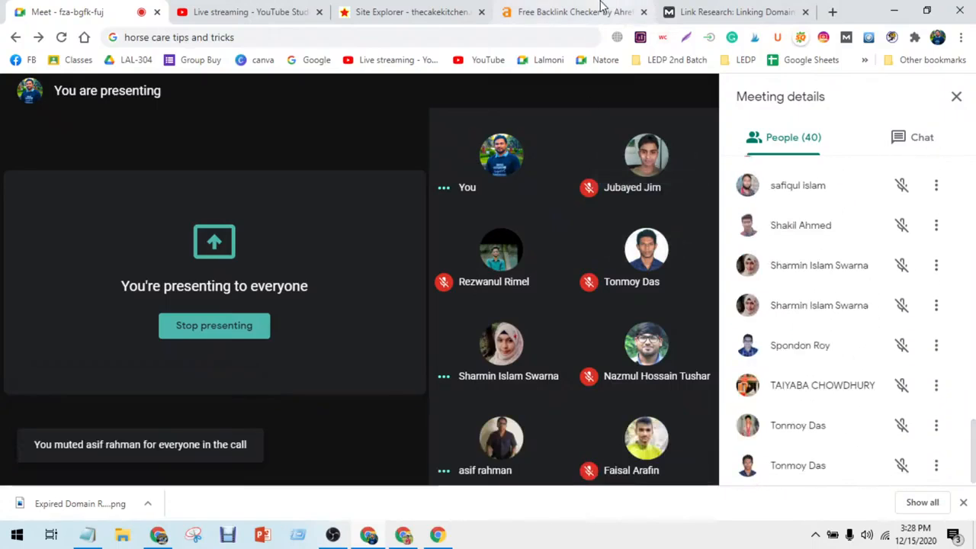
- Review the full Majestic summary for thecakekitchen.net, including languages, backlink history and the backlink breakdown
{"action": "left_click", "coordinate": [430, 8]}
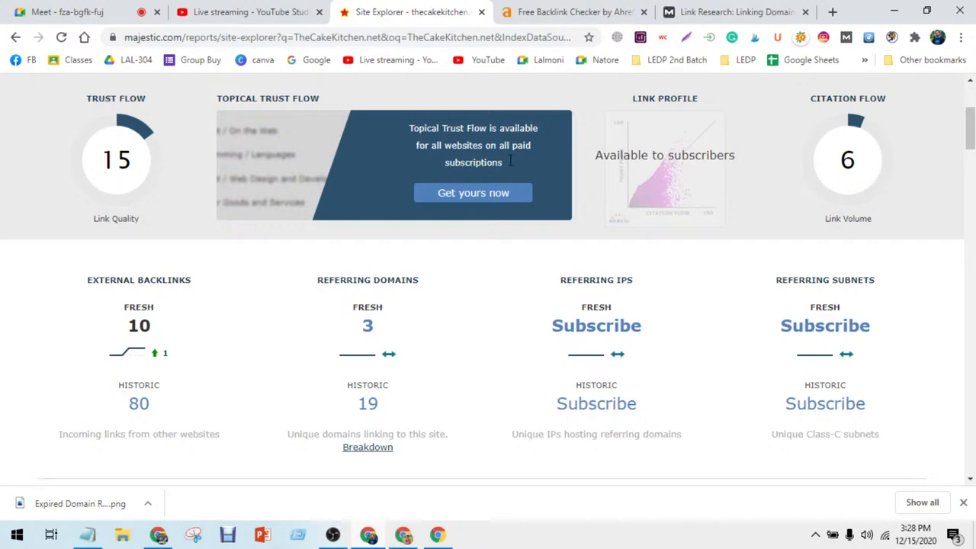
{"action": "scroll", "coordinate": [508, 314], "scroll_direction": "down", "scroll_amount": 5}
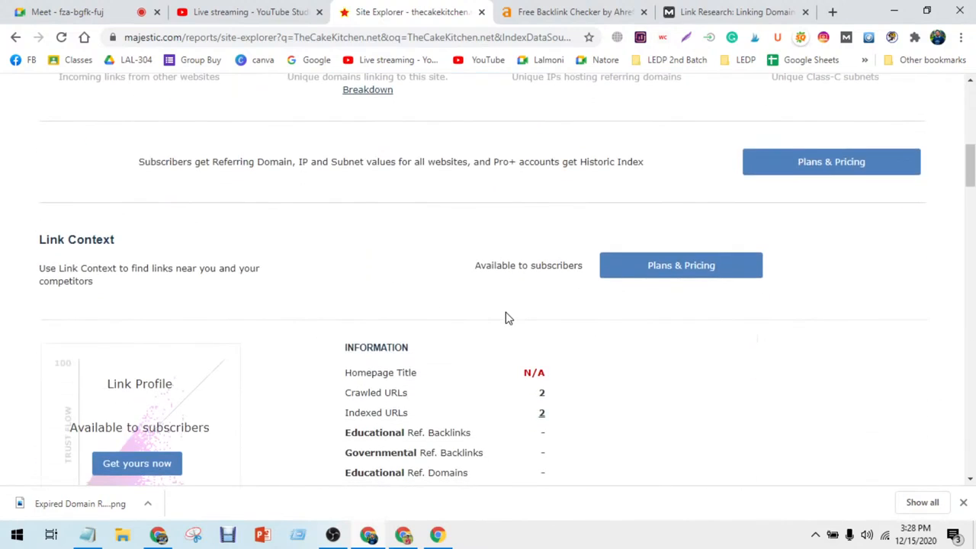
{"action": "scroll", "coordinate": [507, 308], "scroll_direction": "down", "scroll_amount": 4}
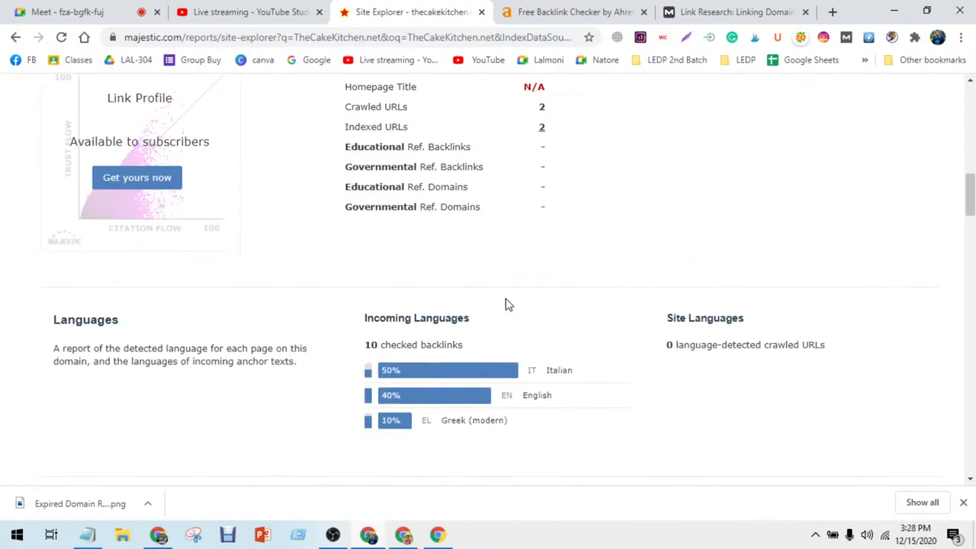
{"action": "scroll", "coordinate": [506, 304], "scroll_direction": "down", "scroll_amount": 3}
{"action": "scroll", "coordinate": [505, 297], "scroll_direction": "down", "scroll_amount": 4}
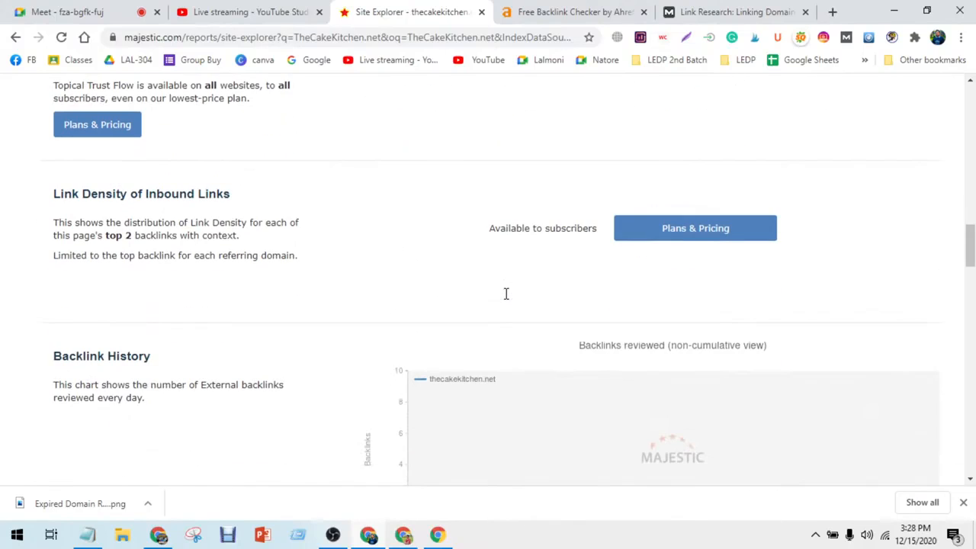
{"action": "scroll", "coordinate": [504, 292], "scroll_direction": "down", "scroll_amount": 7}
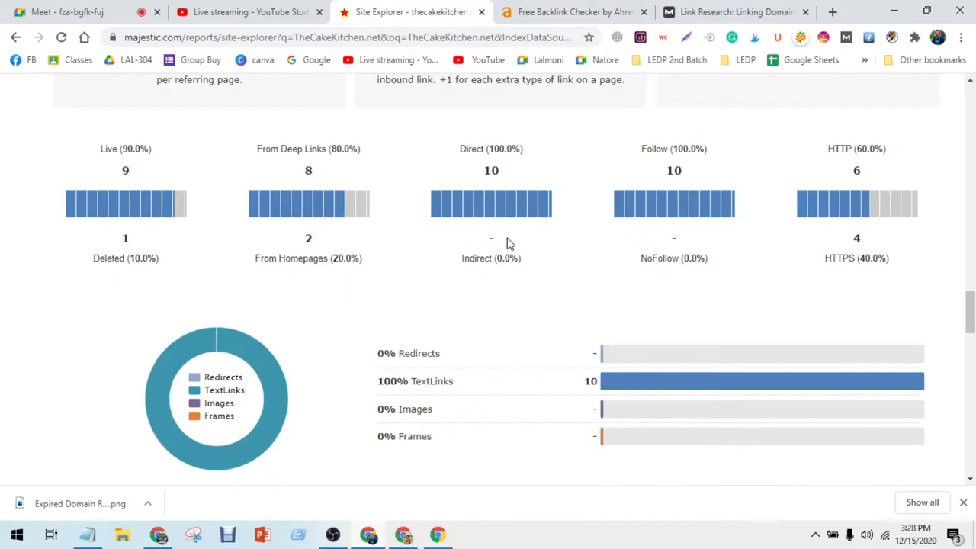
{"action": "scroll", "coordinate": [510, 243], "scroll_direction": "down", "scroll_amount": 3}
{"action": "scroll", "coordinate": [509, 243], "scroll_direction": "up", "scroll_amount": 15}
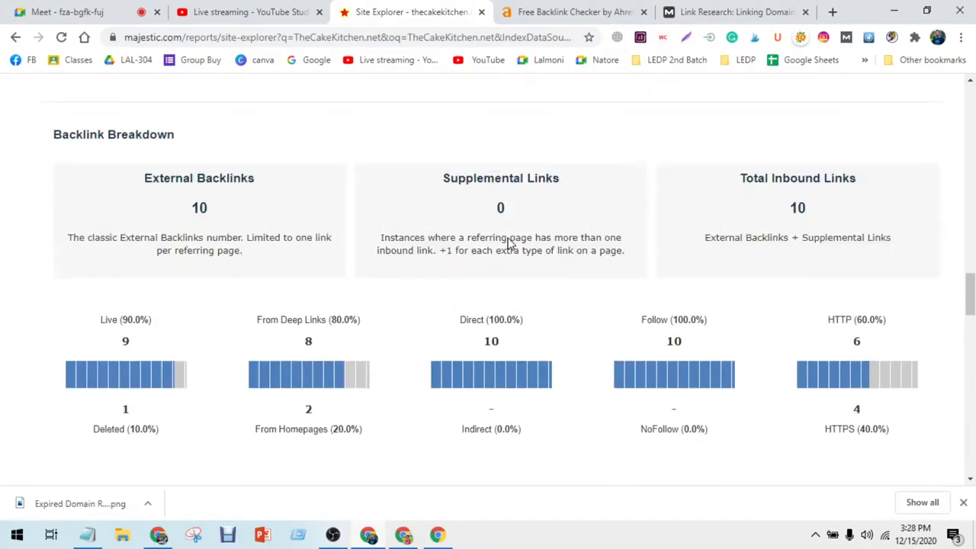
{"action": "scroll", "coordinate": [509, 243], "scroll_direction": "up", "scroll_amount": 20}
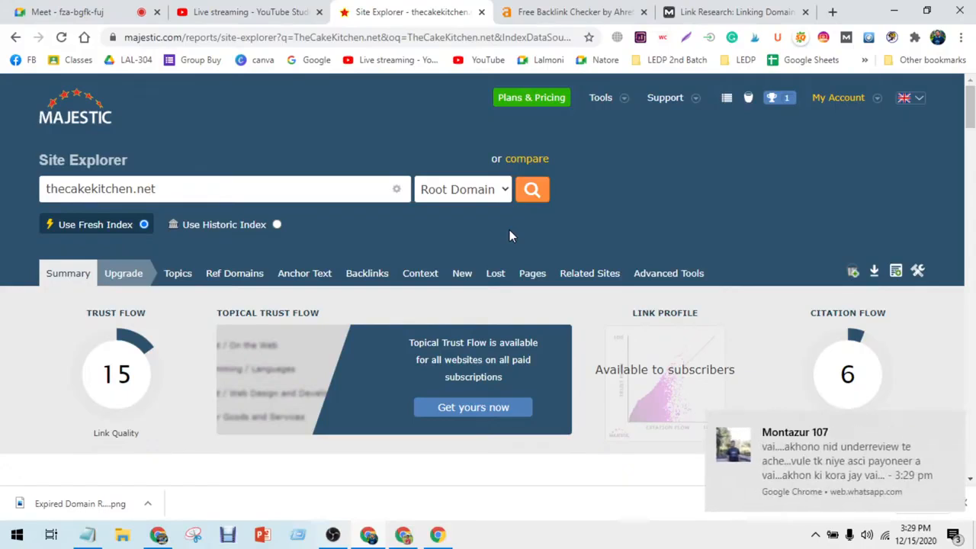
- Copy the domain ChefBillsKitchen.net from the ExpiredDomains.net keyword search results
{"action": "left_click", "coordinate": [158, 536]}
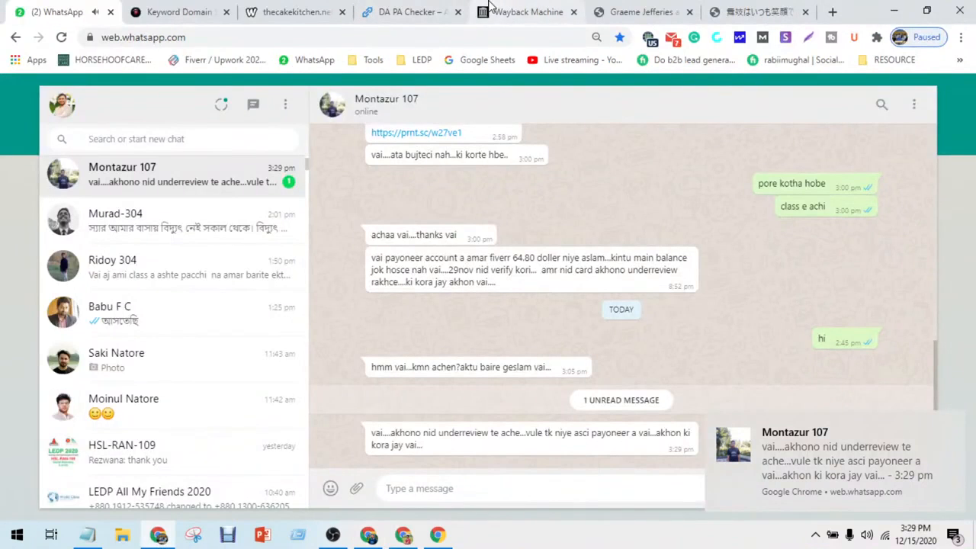
{"action": "left_click", "coordinate": [197, 6]}
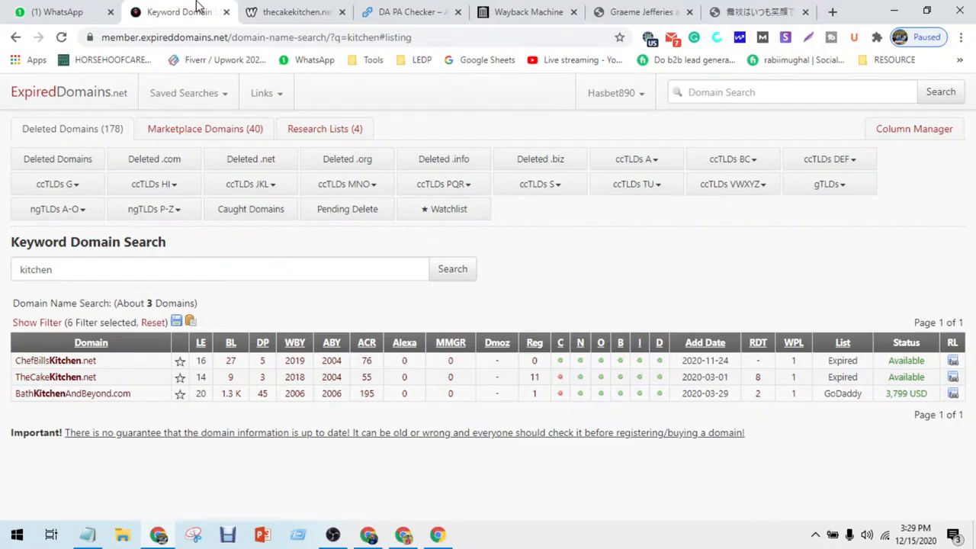
{"action": "triple_click", "coordinate": [108, 366]}
{"action": "key", "text": "ctrl+c"}
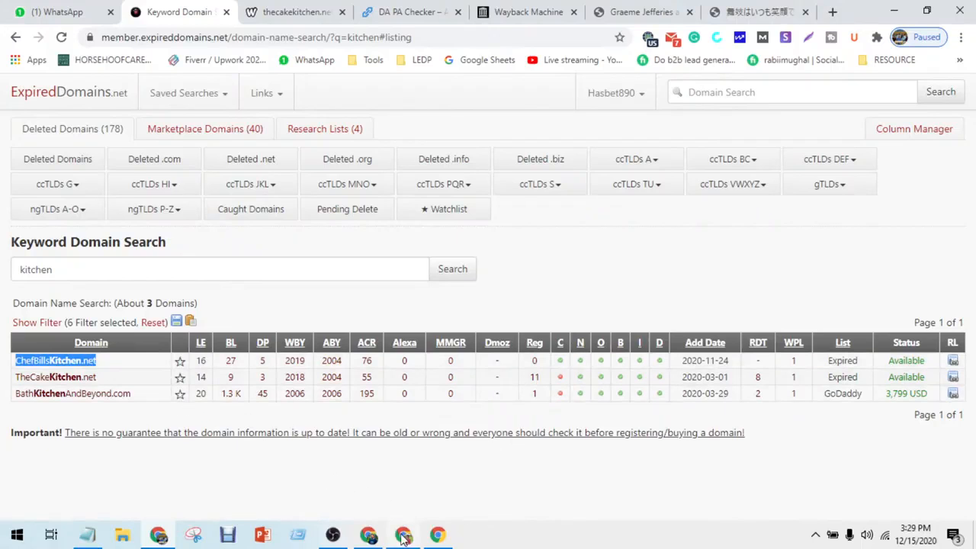
- In the Ahrefs Backlink Checker, close the current profile and check backlinks for ChefBillsKitchen.net, completing the robot check
{"action": "left_click", "coordinate": [409, 9]}
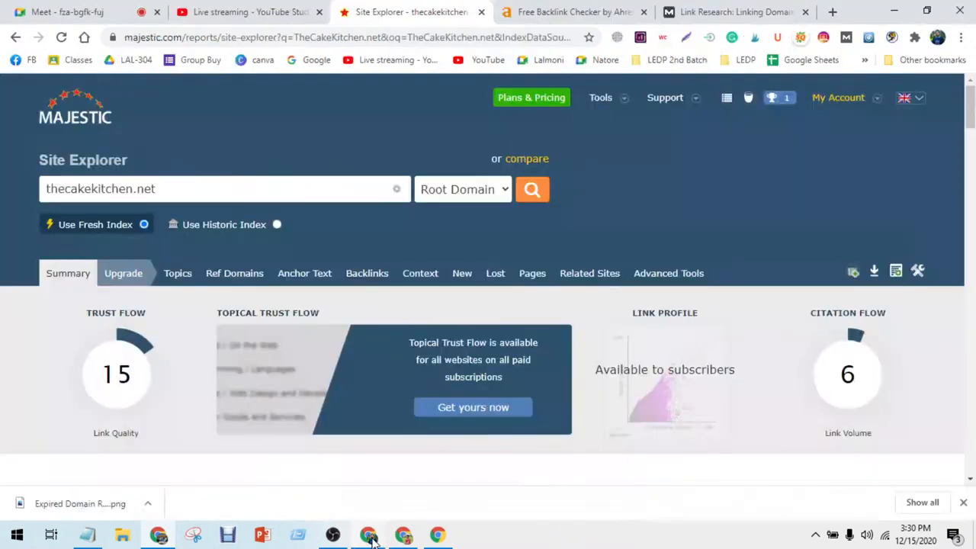
{"action": "left_click", "coordinate": [369, 535]}
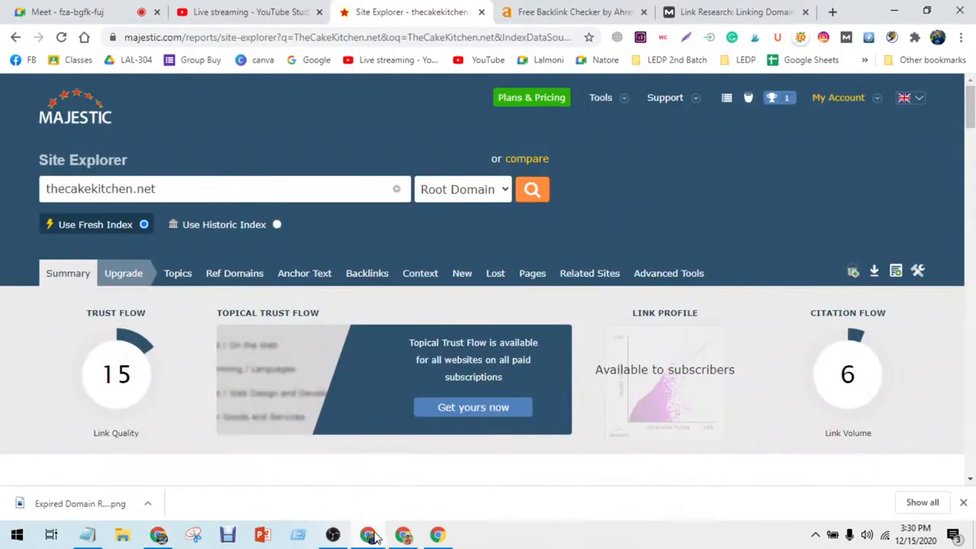
{"action": "left_click", "coordinate": [507, 20]}
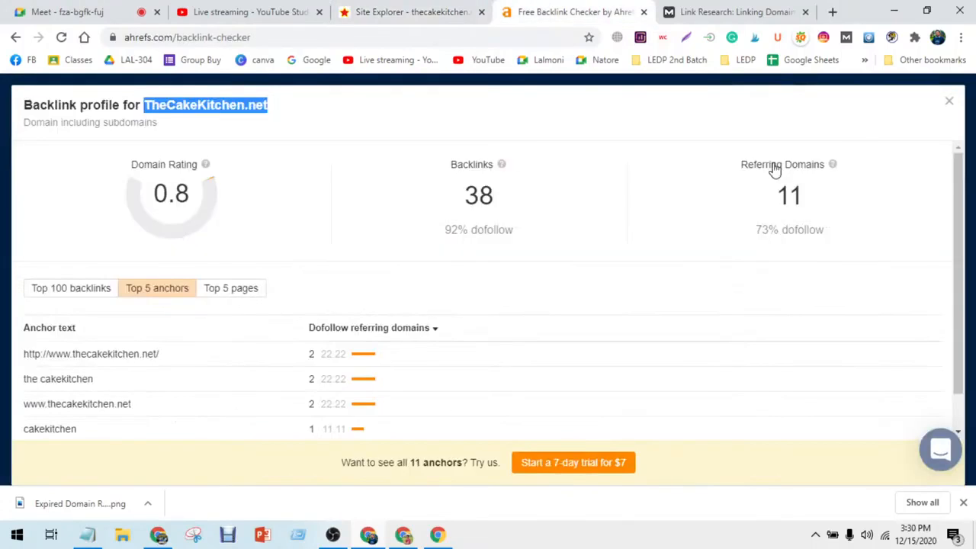
{"action": "left_click", "coordinate": [949, 100]}
{"action": "left_click", "coordinate": [320, 321]}
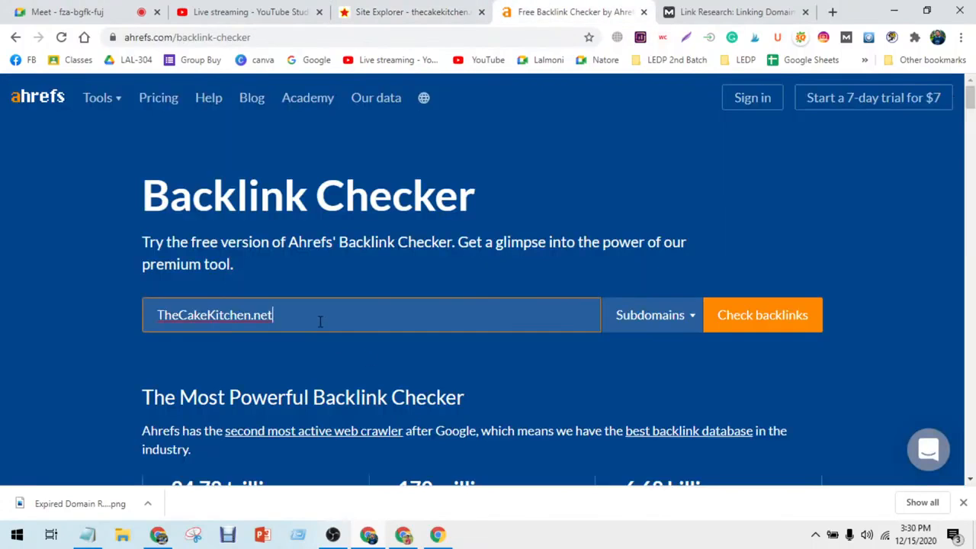
{"action": "key", "text": "ctrl+a"}
{"action": "key", "text": "ctrl+v"}
{"action": "key", "text": "Return"}
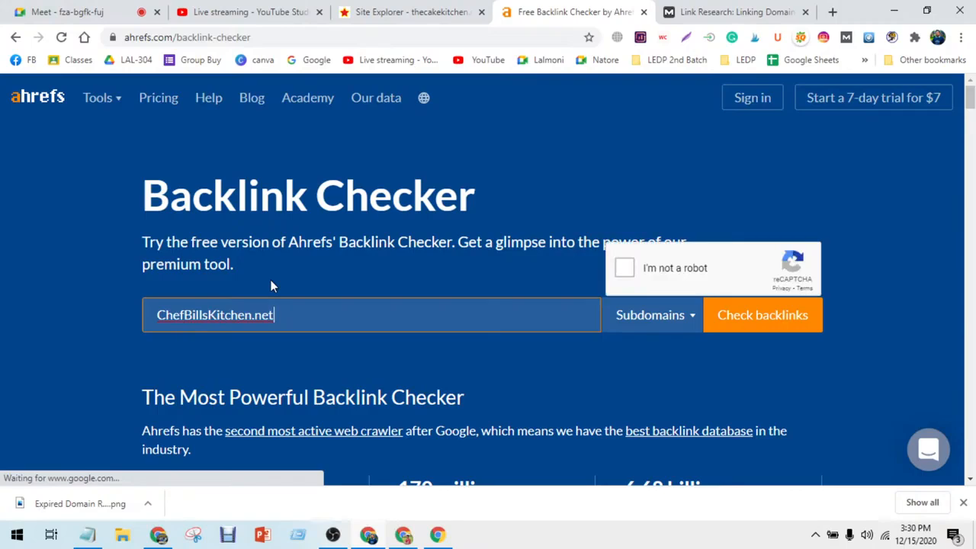
{"action": "left_click", "coordinate": [624, 269]}
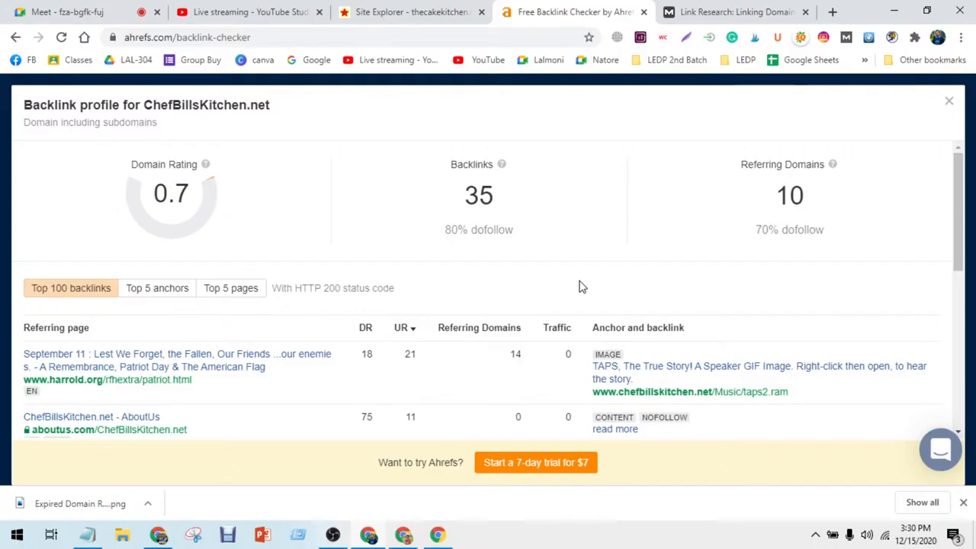
- Examine the referring pages, ratings and anchors in the ChefBillsKitchen.net backlink profile
{"action": "scroll", "coordinate": [576, 288], "scroll_direction": "down", "scroll_amount": 2}
{"action": "scroll", "coordinate": [574, 289], "scroll_direction": "down", "scroll_amount": 3}
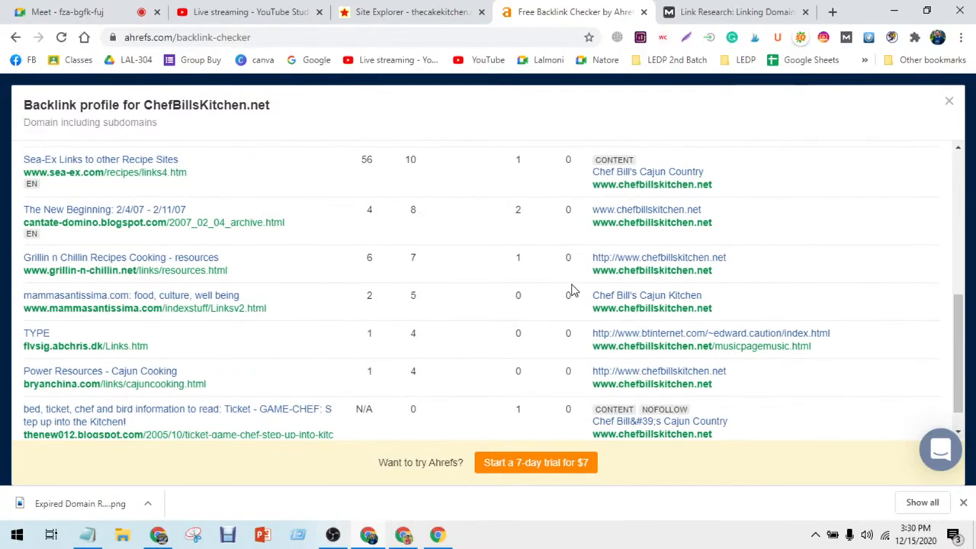
{"action": "scroll", "coordinate": [574, 290], "scroll_direction": "up", "scroll_amount": 4}
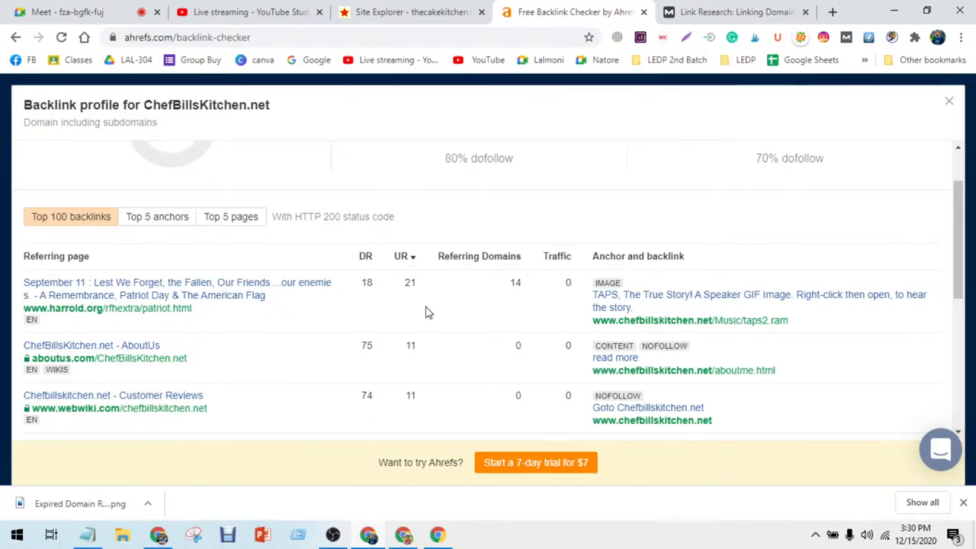
{"action": "scroll", "coordinate": [425, 312], "scroll_direction": "down", "scroll_amount": 4}
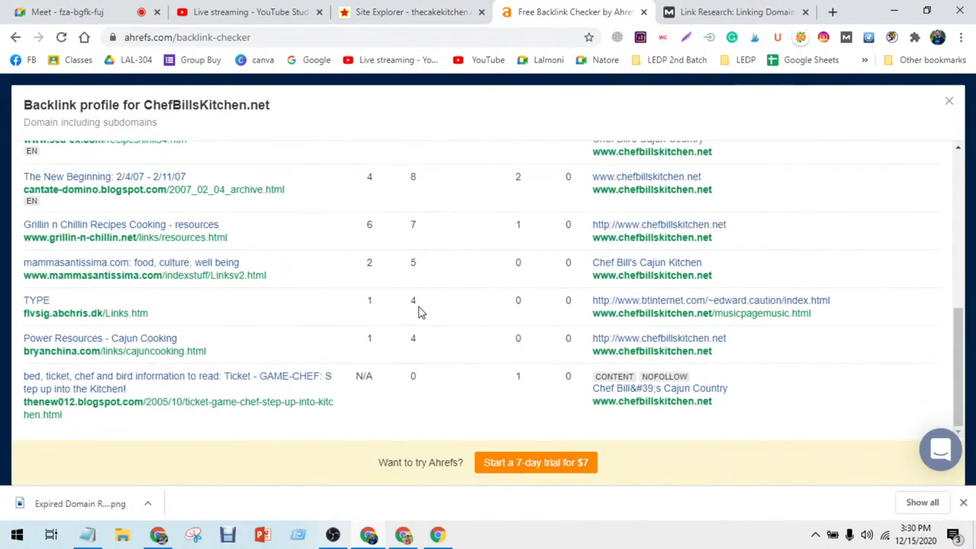
{"action": "scroll", "coordinate": [422, 312], "scroll_direction": "up", "scroll_amount": 1}
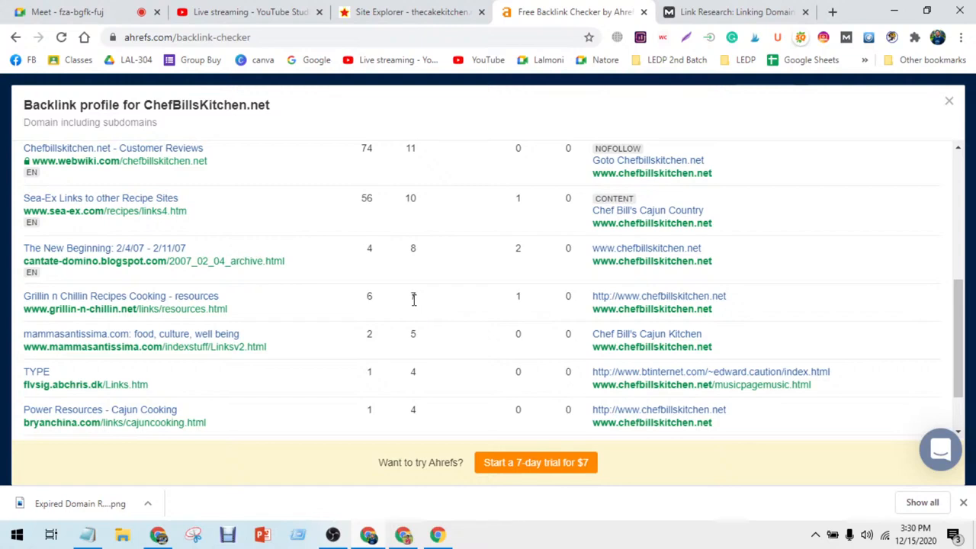
{"action": "scroll", "coordinate": [414, 298], "scroll_direction": "up", "scroll_amount": 5}
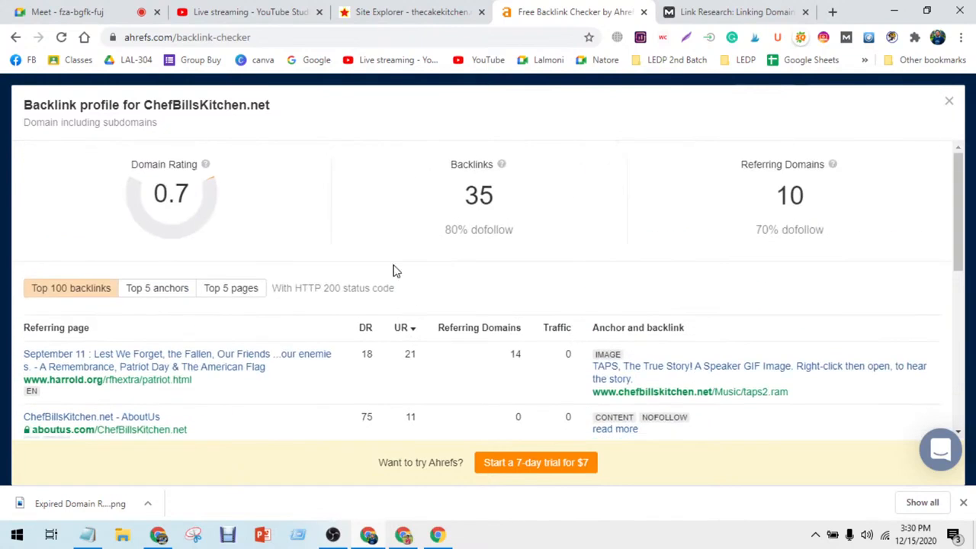
- Return to the ExpiredDomains.net results and rerun the keyword domain search for kitchen
{"action": "left_click", "coordinate": [368, 9]}
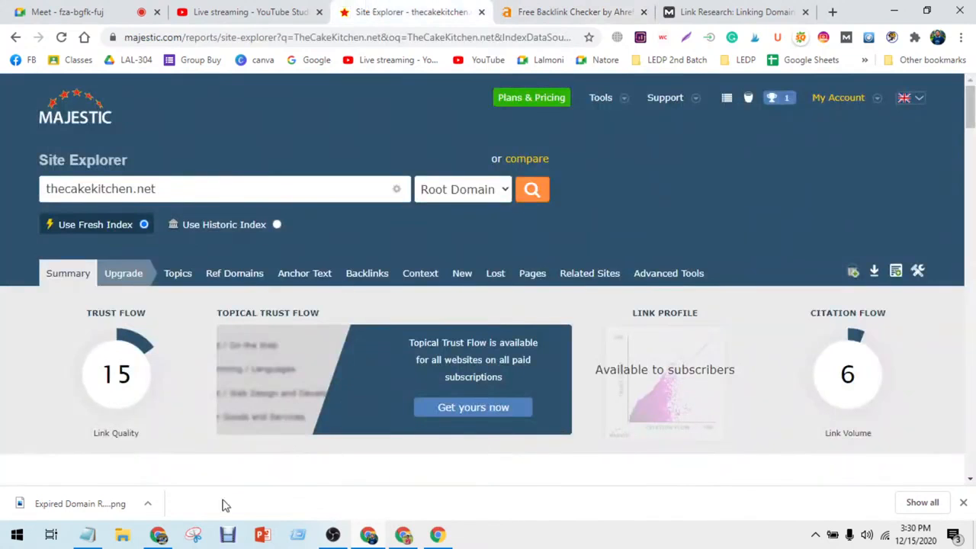
{"action": "left_click", "coordinate": [160, 534]}
{"action": "left_click", "coordinate": [148, 11]}
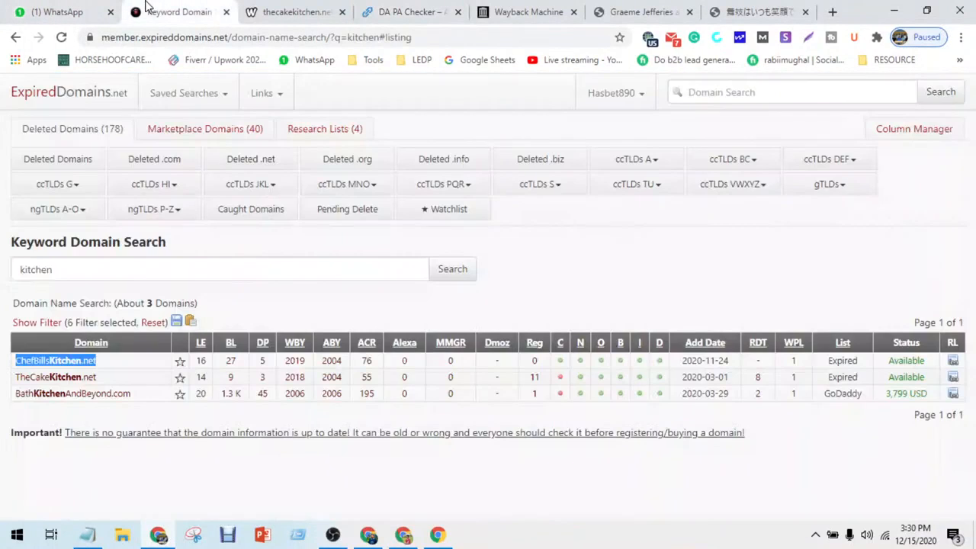
{"action": "left_click", "coordinate": [283, 278]}
{"action": "key", "text": "Return"}
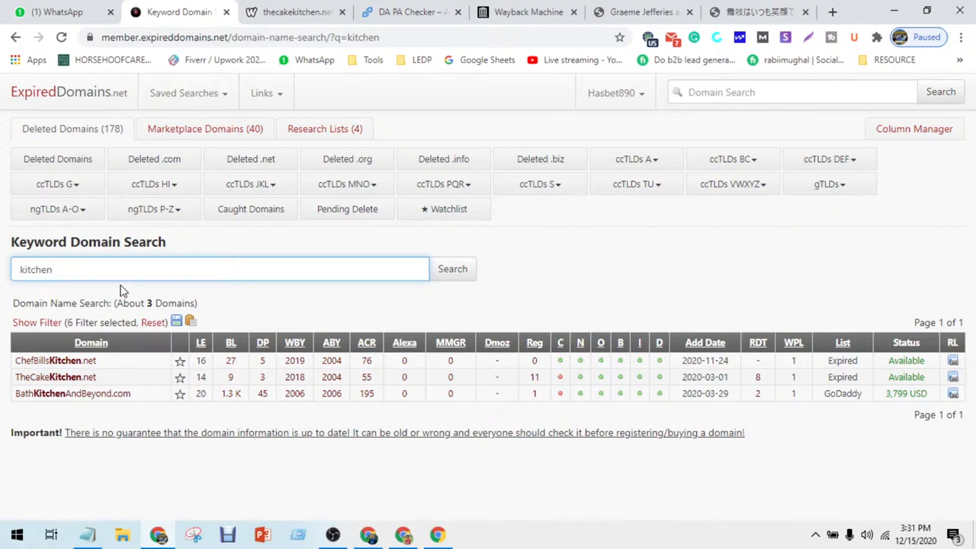
- Clear the kitchen keyword and run the domain search with an empty keyword
{"action": "double_click", "coordinate": [37, 270]}
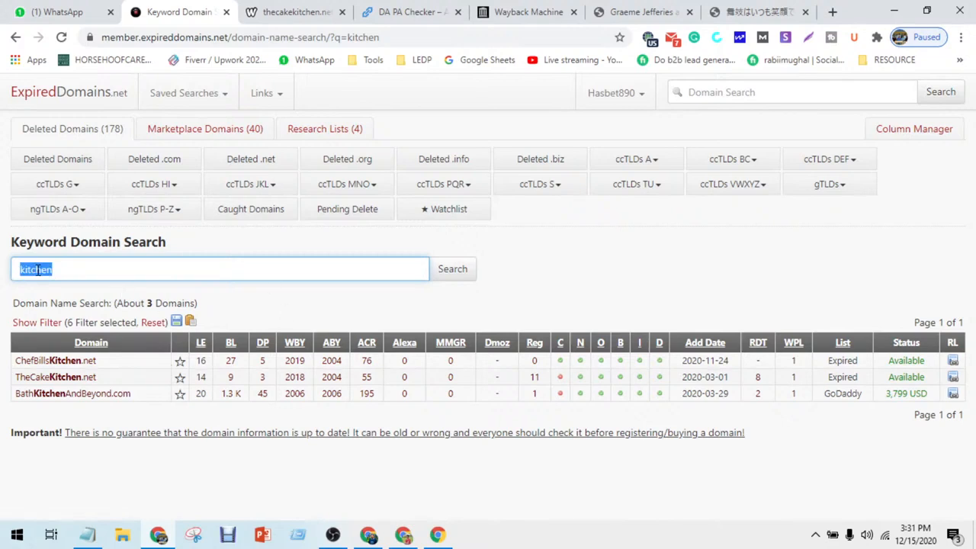
{"action": "key", "text": "BackSpace"}
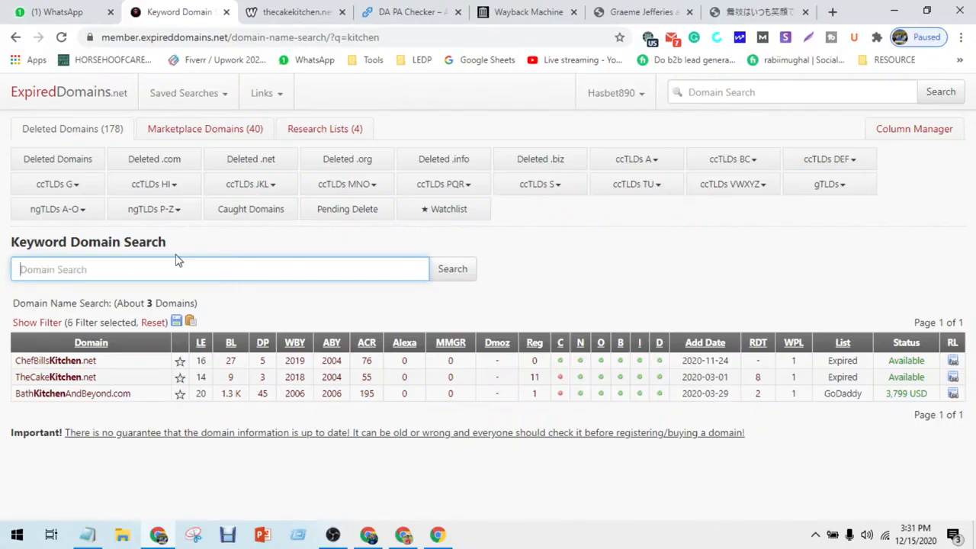
{"action": "left_click", "coordinate": [458, 271]}
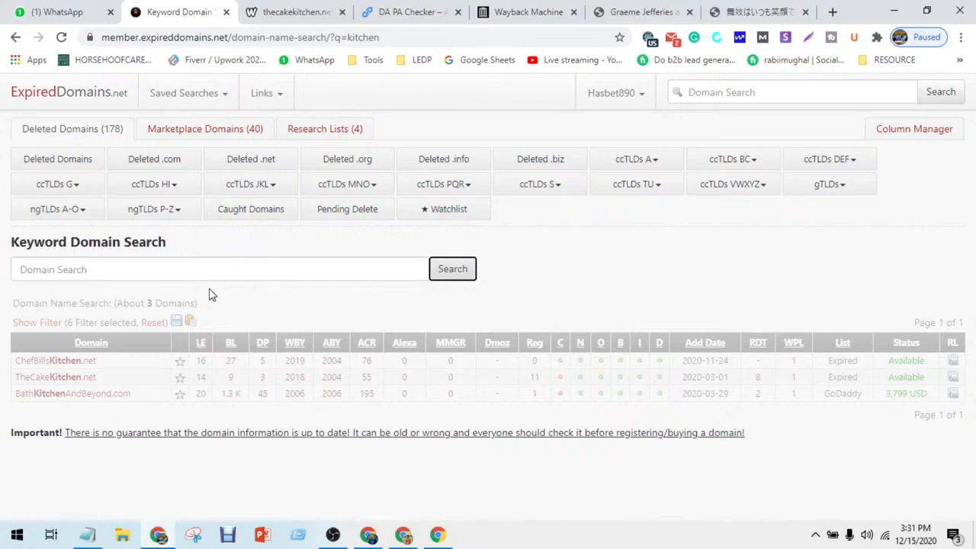
- Leave the keyword search, open the Deleted .com domains list and show its filter options
{"action": "left_click", "coordinate": [102, 94]}
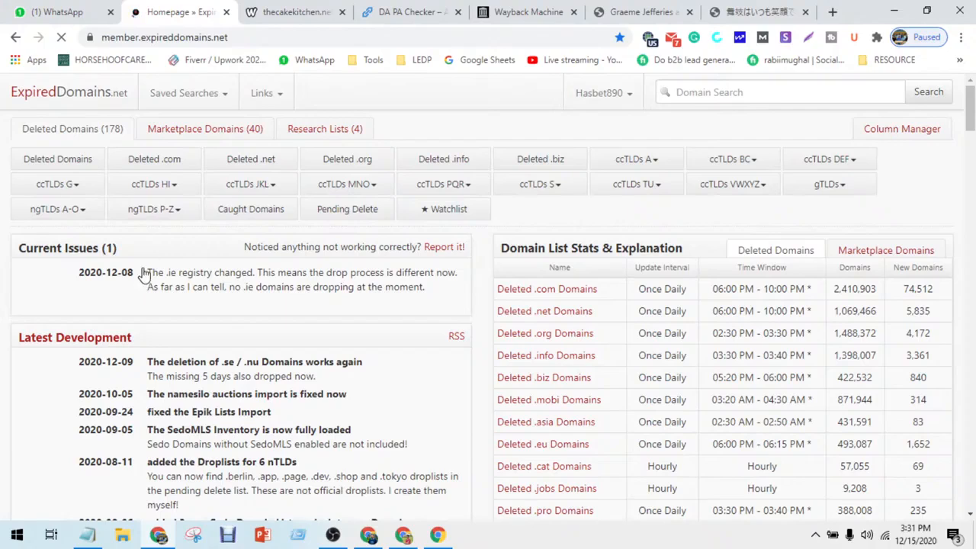
{"action": "left_click", "coordinate": [168, 165]}
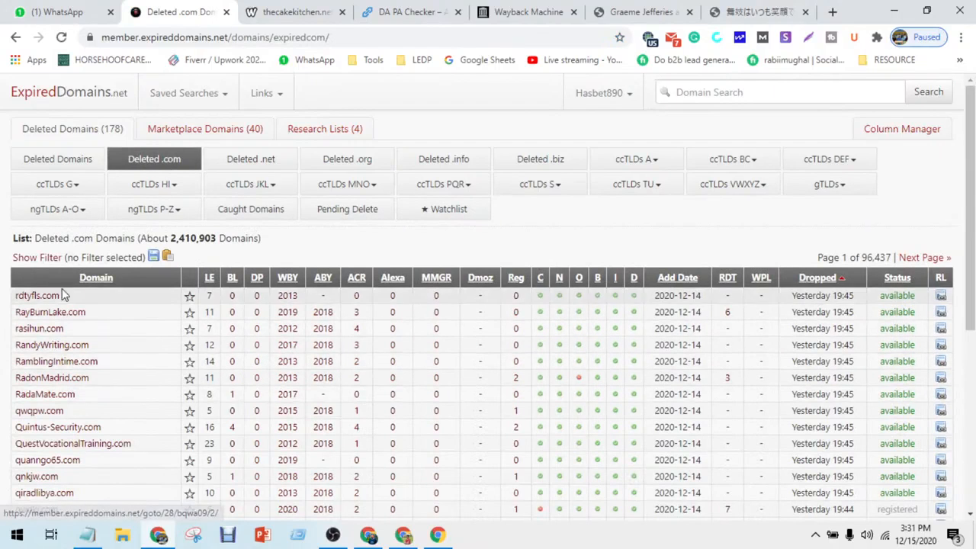
{"action": "left_click", "coordinate": [42, 258]}
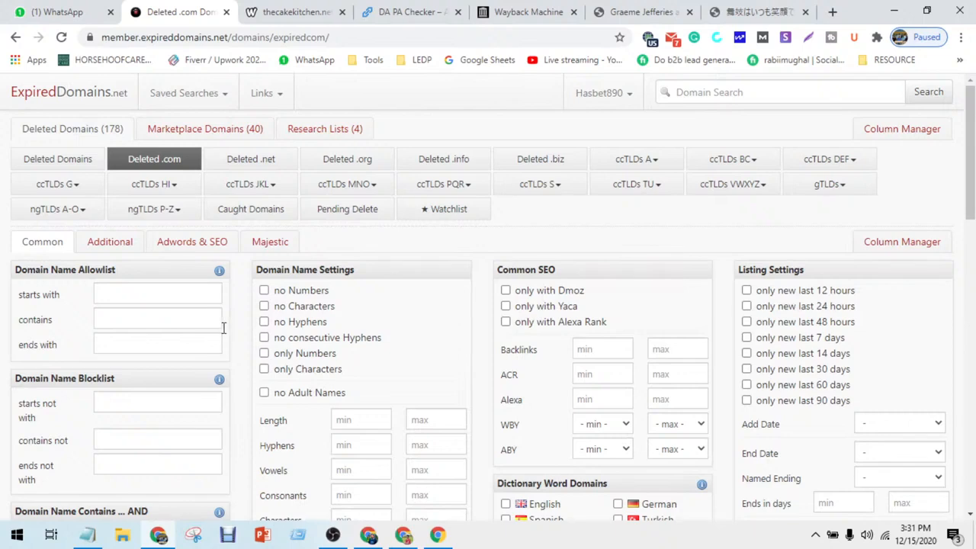
- Restrict the Deleted .com filter to English dictionary word domains and review the remaining common filter options
{"action": "scroll", "coordinate": [225, 332], "scroll_direction": "down", "scroll_amount": 4}
{"action": "left_click", "coordinate": [507, 219]}
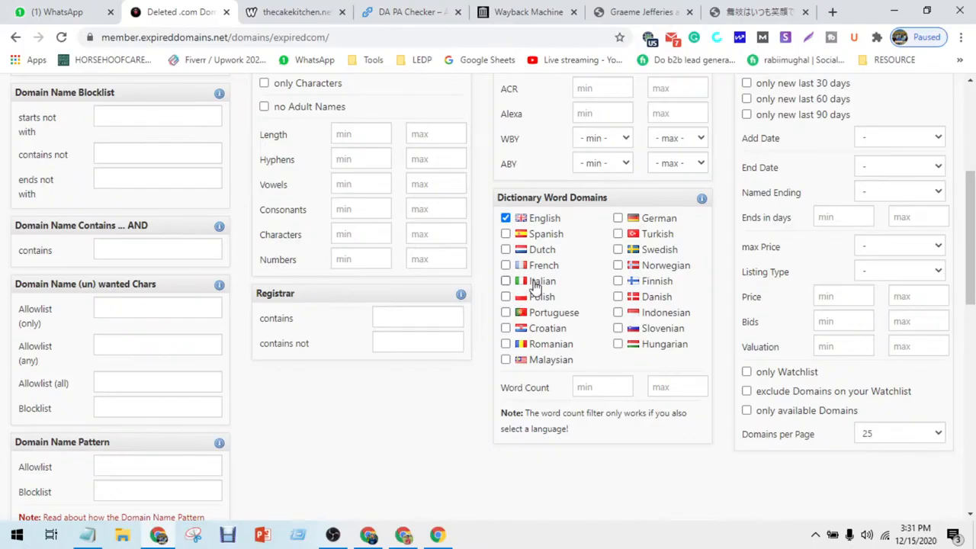
{"action": "scroll", "coordinate": [536, 287], "scroll_direction": "down", "scroll_amount": 2}
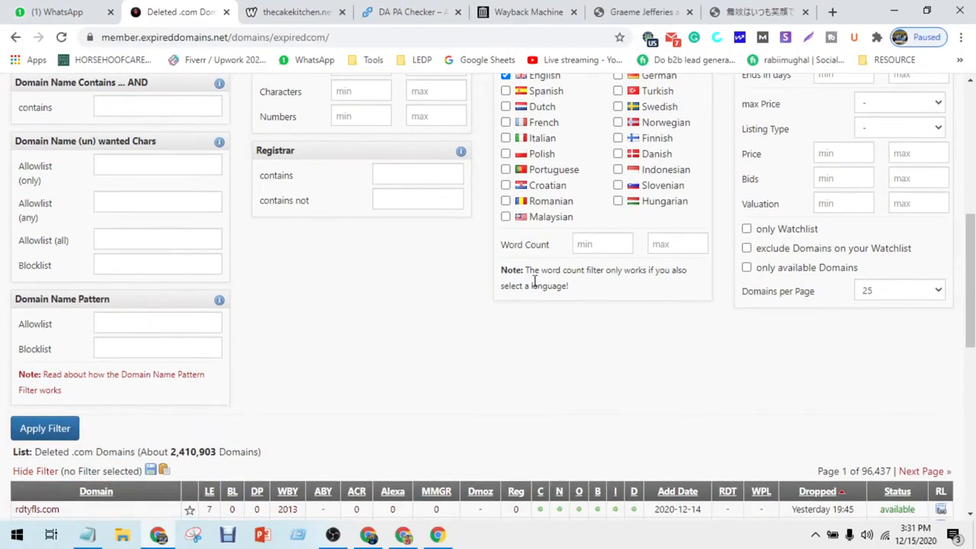
{"action": "scroll", "coordinate": [536, 288], "scroll_direction": "up", "scroll_amount": 2}
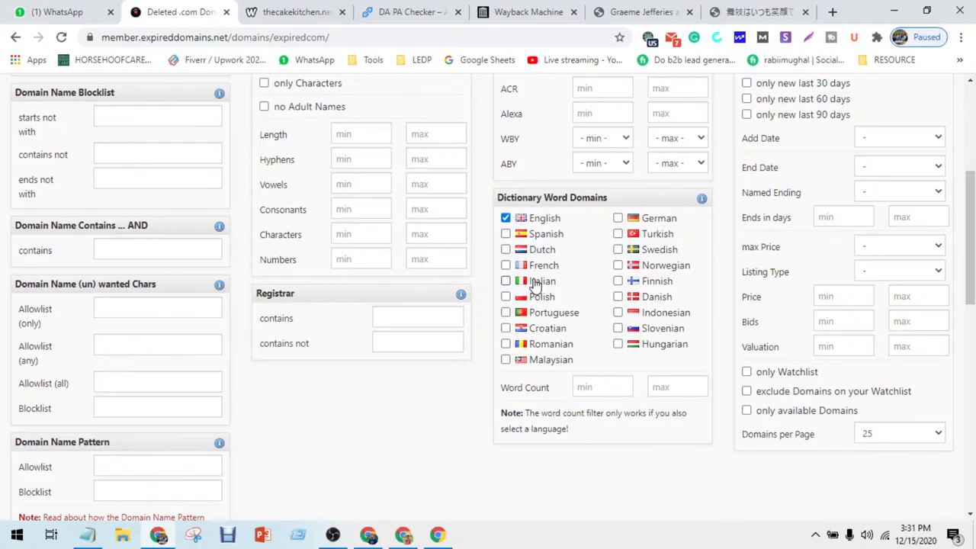
{"action": "scroll", "coordinate": [467, 288], "scroll_direction": "up", "scroll_amount": 3}
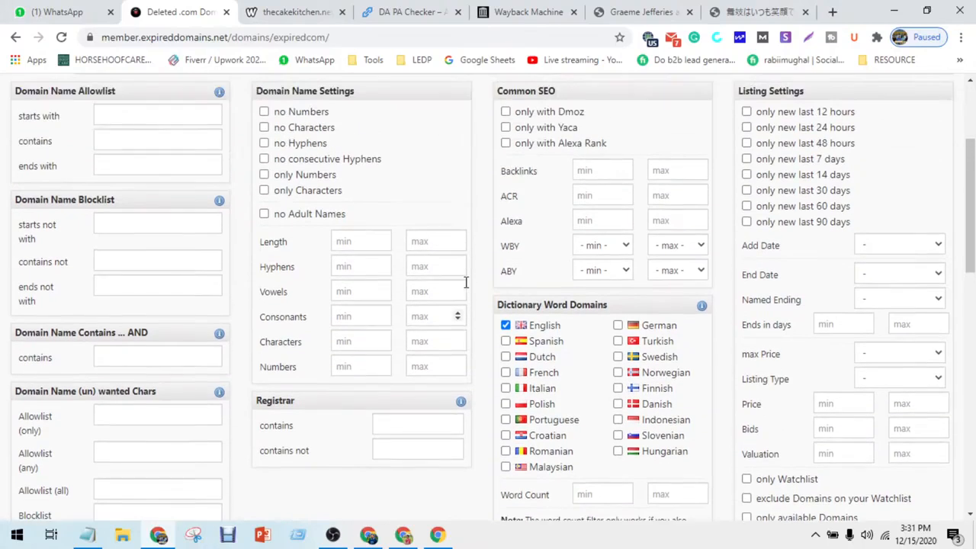
{"action": "scroll", "coordinate": [467, 288], "scroll_direction": "down", "scroll_amount": 4}
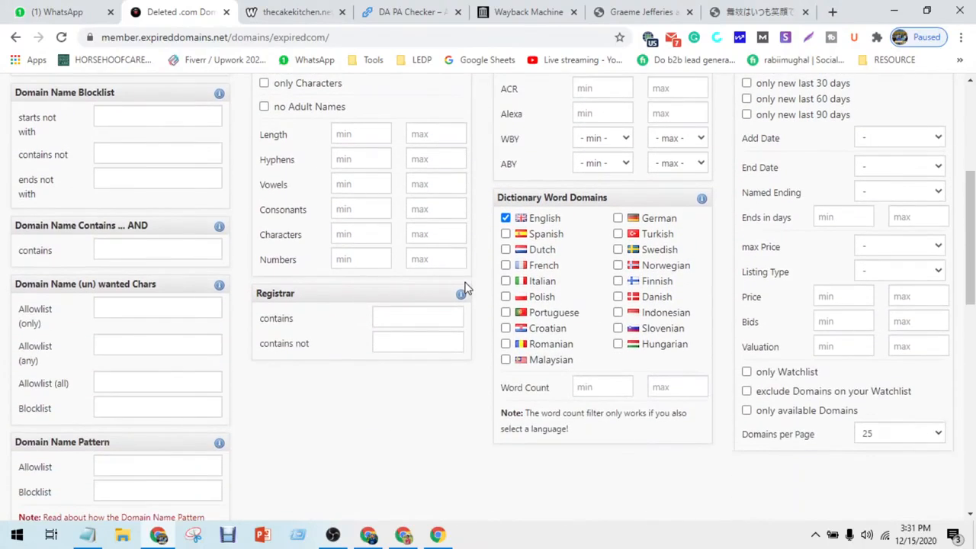
{"action": "scroll", "coordinate": [467, 288], "scroll_direction": "up", "scroll_amount": 5}
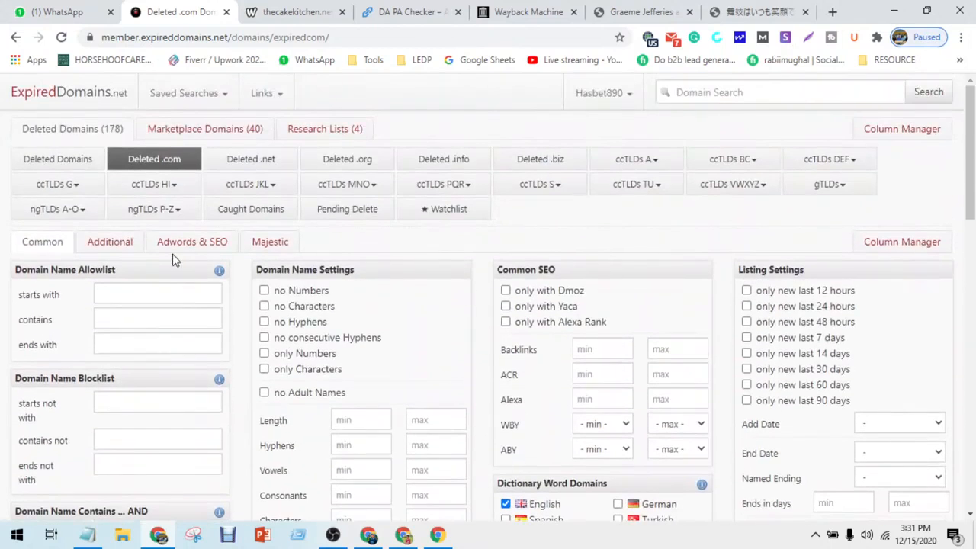
- Set the minimum Wikipedia links to 2, set a minimum Majestic Trust Flow, and apply the filter
{"action": "left_click", "coordinate": [104, 244]}
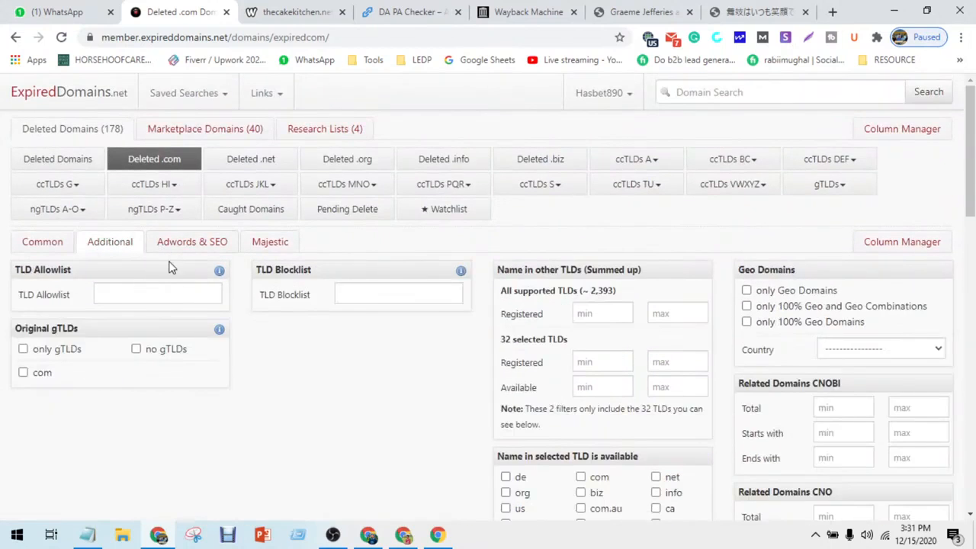
{"action": "left_click", "coordinate": [177, 252]}
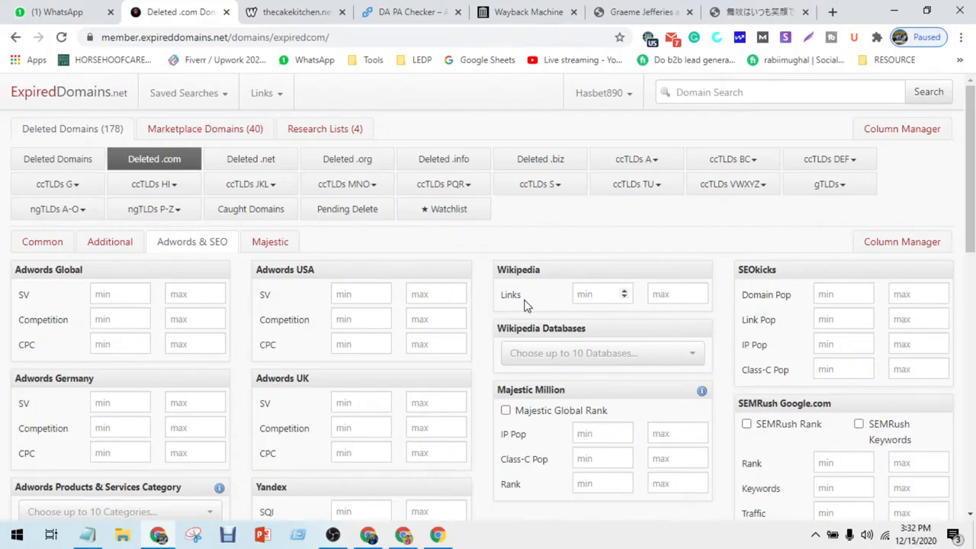
{"action": "left_click", "coordinate": [612, 300]}
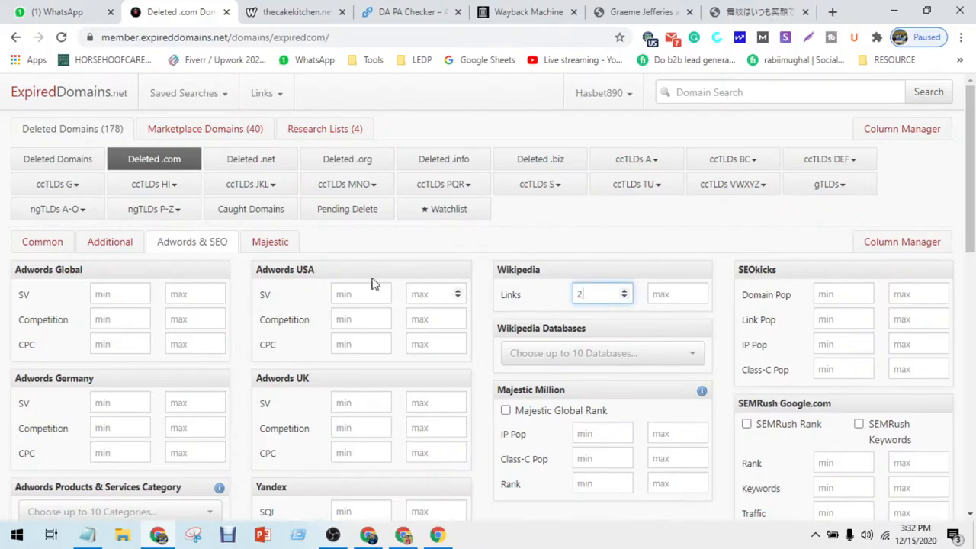
{"action": "left_click", "coordinate": [273, 248]}
{"action": "left_click", "coordinate": [107, 325]}
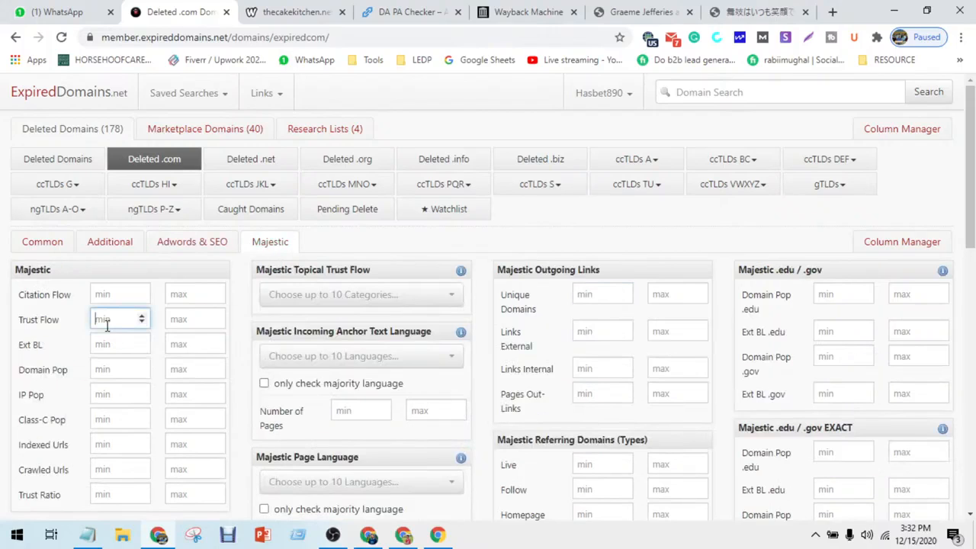
{"action": "scroll", "coordinate": [107, 328], "scroll_direction": "down", "scroll_amount": 3}
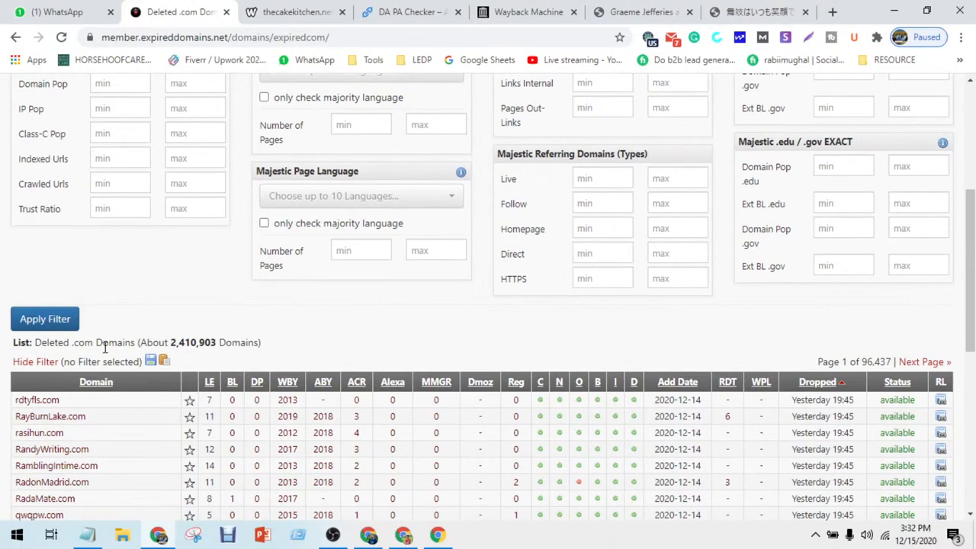
{"action": "left_click", "coordinate": [65, 322]}
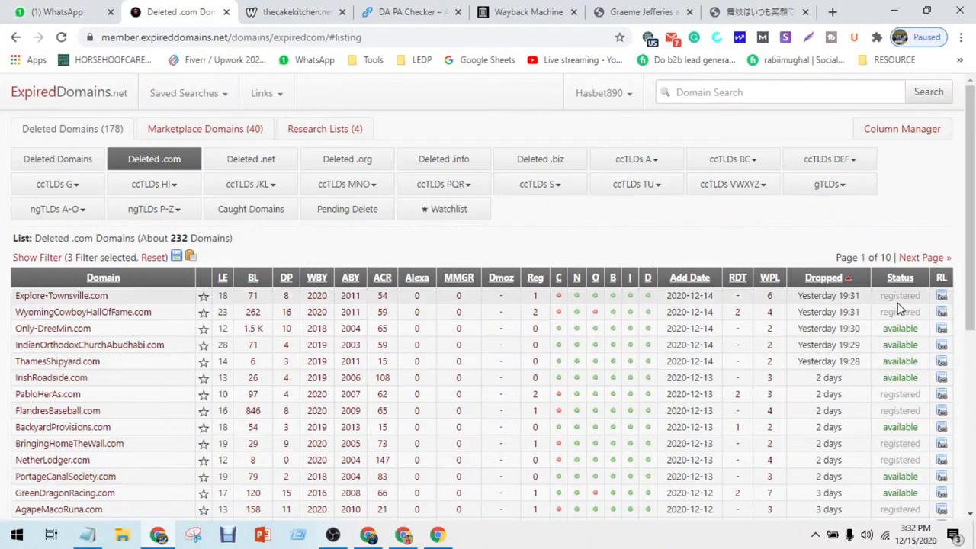
- Check the registered domains' status, reopen the filter options and limit the list to domains new in the last 24 hours
{"action": "left_click_drag", "start_coordinate": [895, 299], "coordinate": [896, 314]}
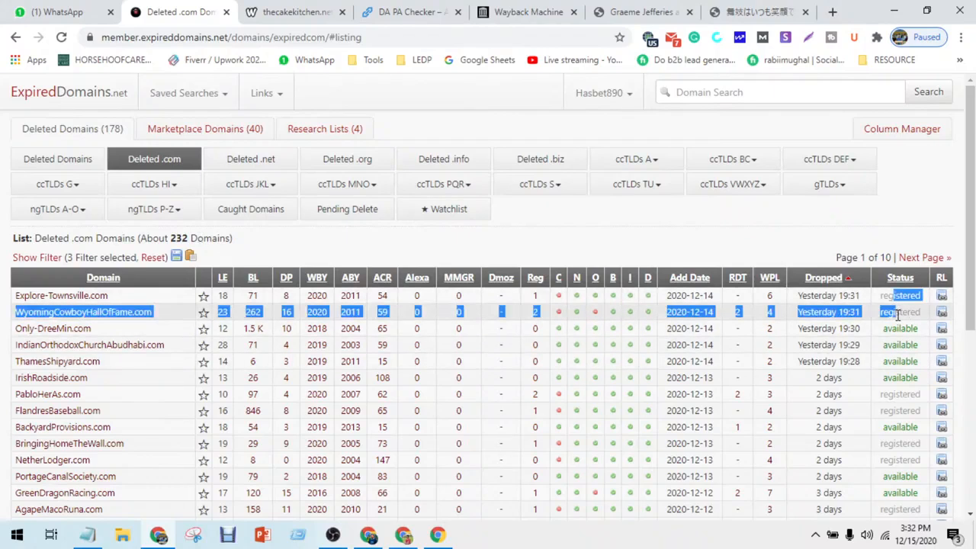
{"action": "double_click", "coordinate": [898, 313]}
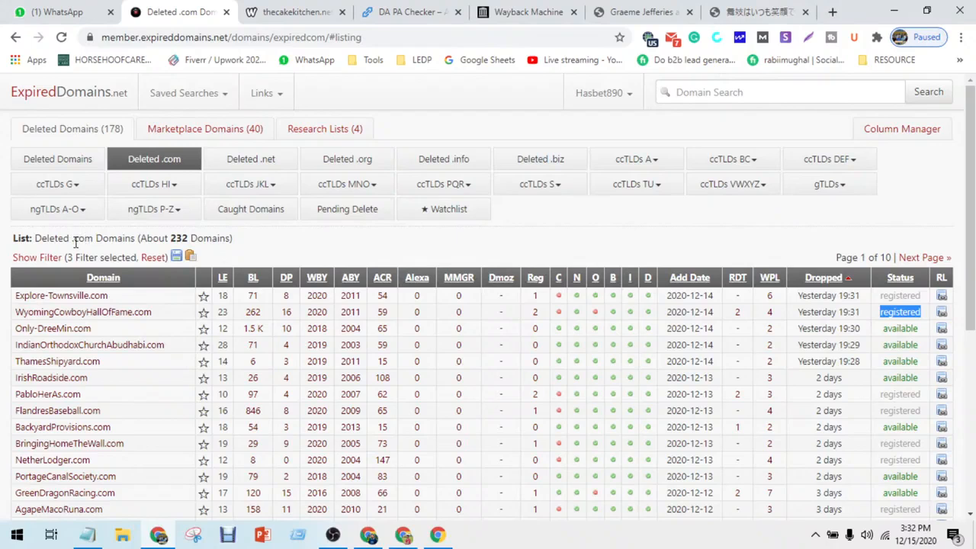
{"action": "left_click", "coordinate": [37, 257]}
{"action": "scroll", "coordinate": [162, 273], "scroll_direction": "down", "scroll_amount": 4}
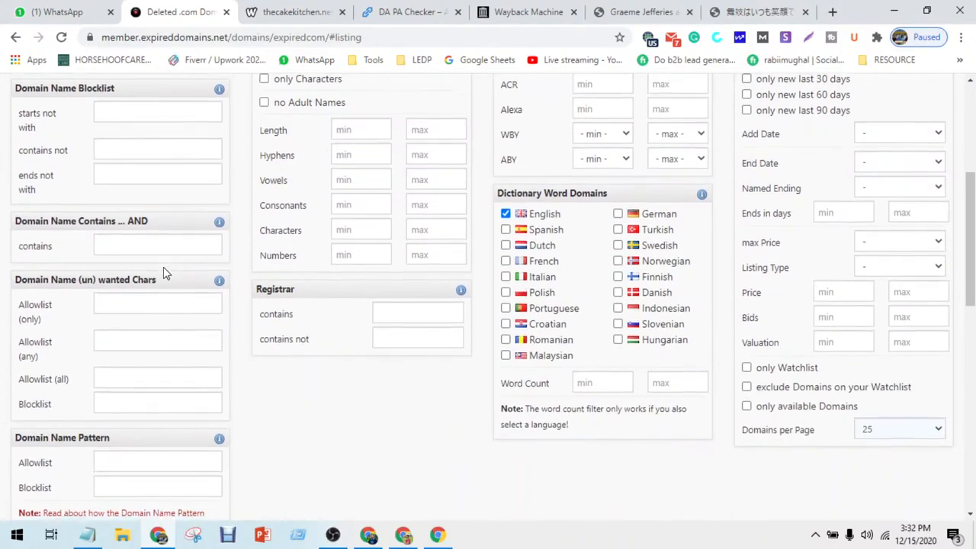
{"action": "scroll", "coordinate": [162, 272], "scroll_direction": "down", "scroll_amount": 3}
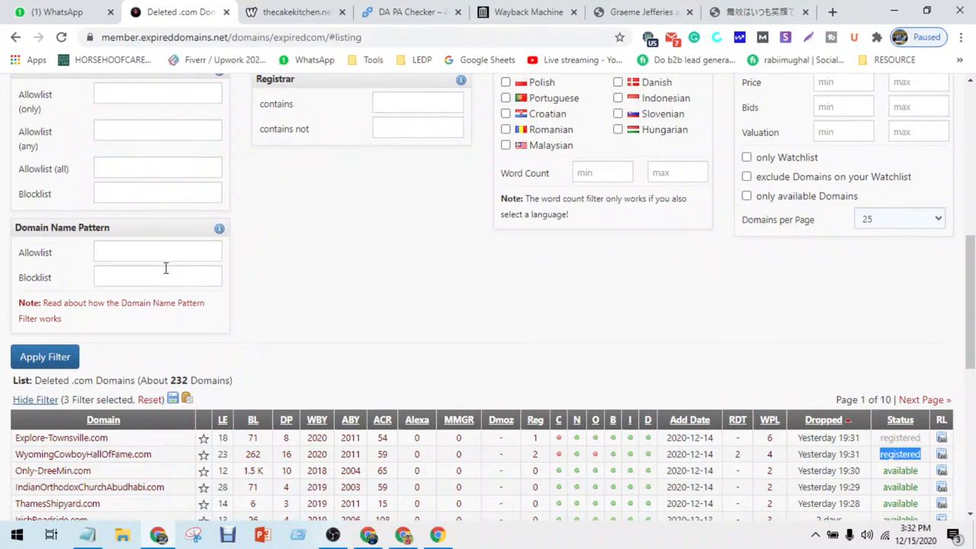
{"action": "scroll", "coordinate": [286, 303], "scroll_direction": "up", "scroll_amount": 3}
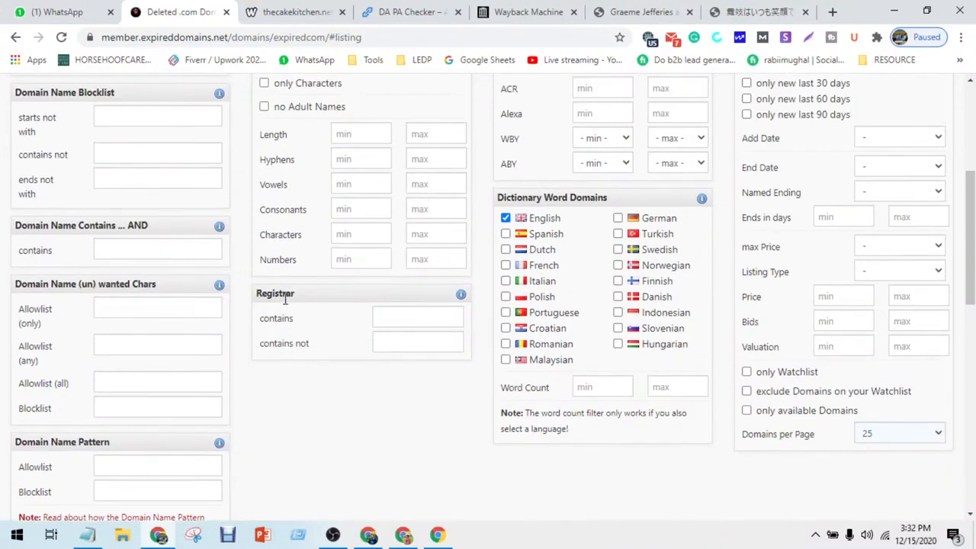
{"action": "scroll", "coordinate": [286, 300], "scroll_direction": "up", "scroll_amount": 2}
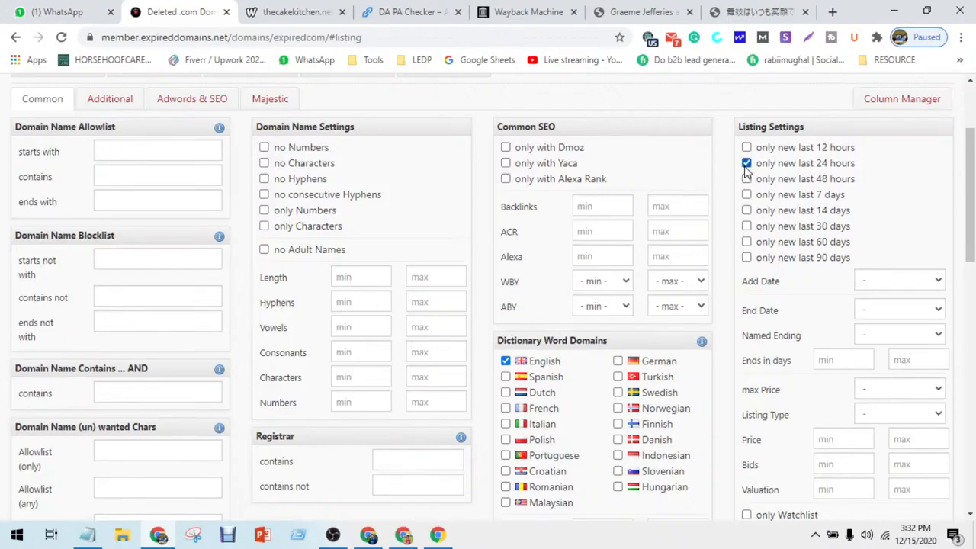
- Review the Additional, Adwords & SEO, Majestic and Common filter settings, and apply the updated filter
{"action": "left_click", "coordinate": [129, 104]}
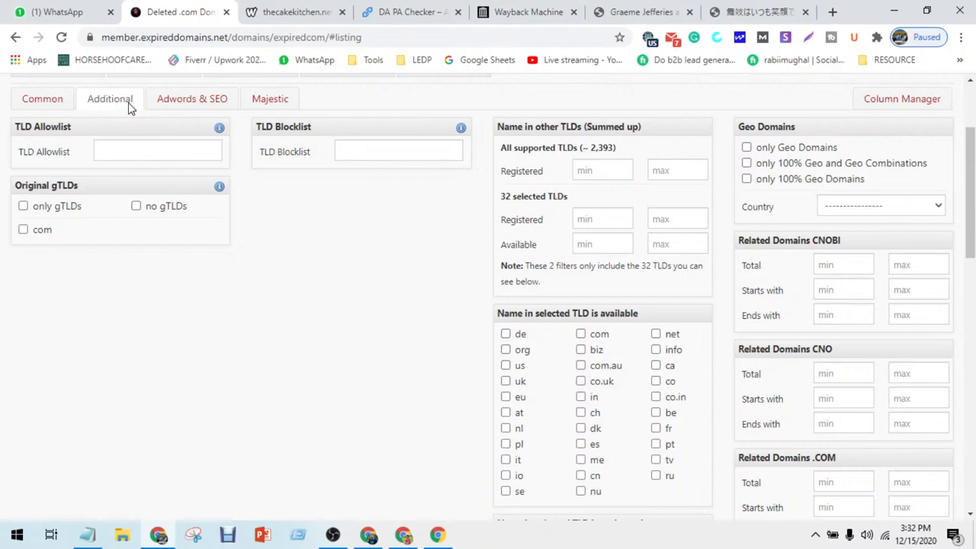
{"action": "scroll", "coordinate": [288, 272], "scroll_direction": "down", "scroll_amount": 2}
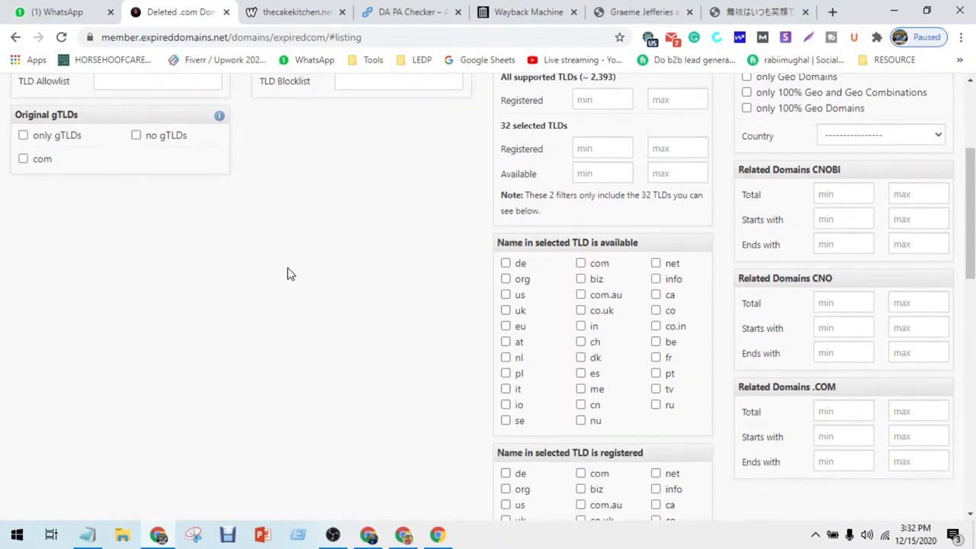
{"action": "scroll", "coordinate": [287, 272], "scroll_direction": "up", "scroll_amount": 3}
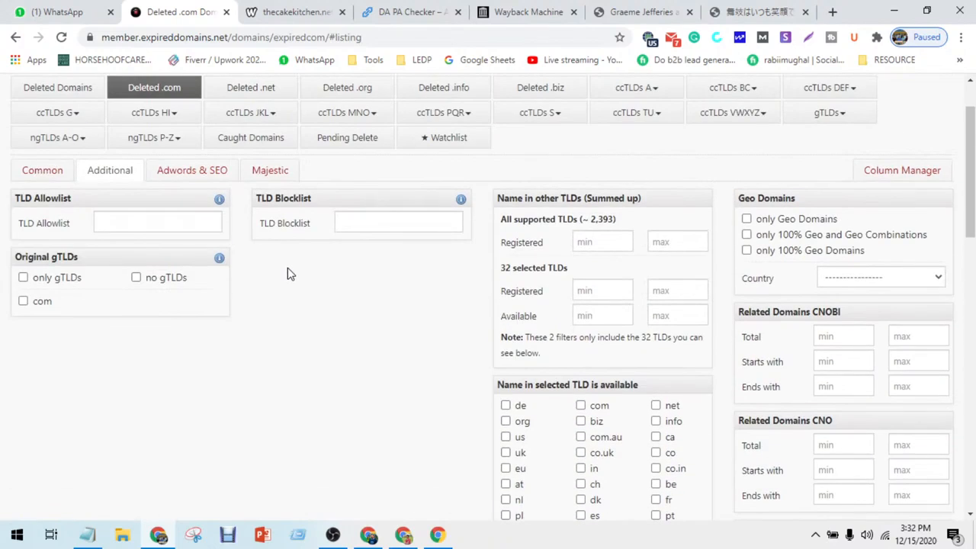
{"action": "left_click", "coordinate": [208, 172]}
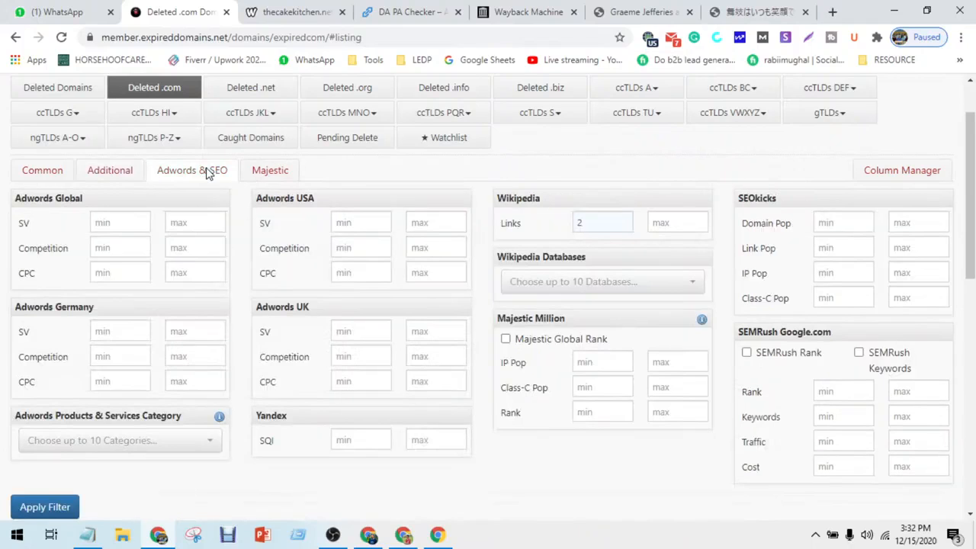
{"action": "left_click", "coordinate": [271, 172]}
{"action": "left_click", "coordinate": [25, 172]}
{"action": "scroll", "coordinate": [183, 257], "scroll_direction": "down", "scroll_amount": 3}
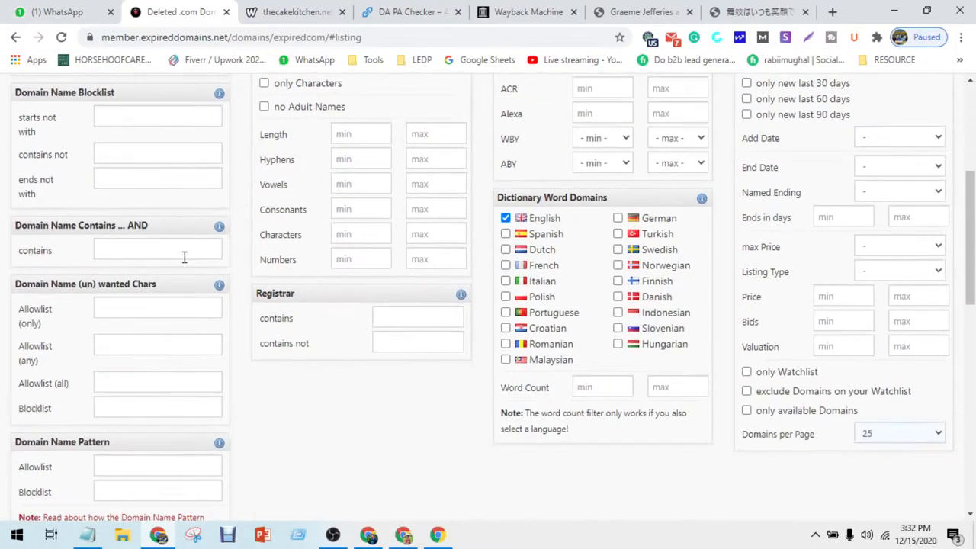
{"action": "scroll", "coordinate": [184, 257], "scroll_direction": "down", "scroll_amount": 4}
{"action": "left_click", "coordinate": [59, 287]}
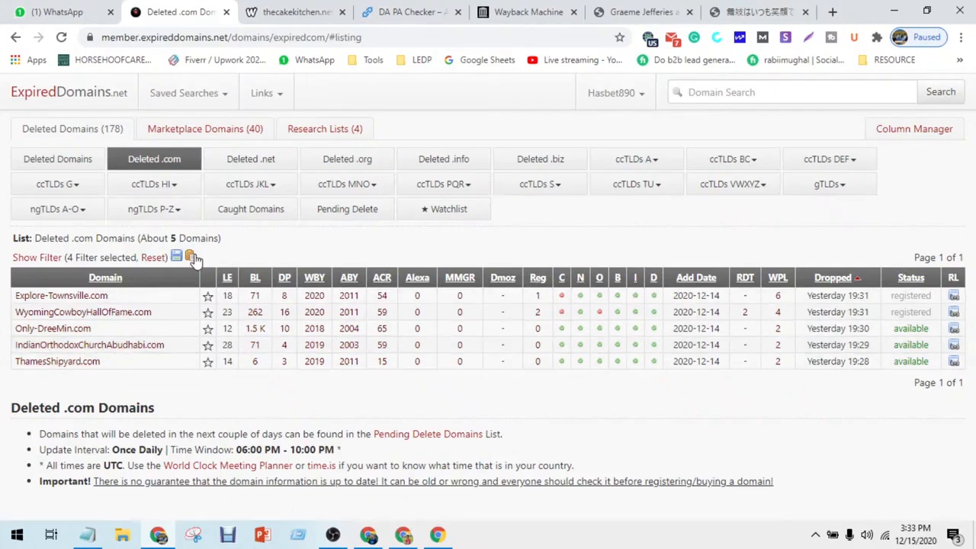
- Copy the filtered domain names and paste them below the existing notes in Notepad
{"action": "left_click", "coordinate": [87, 534]}
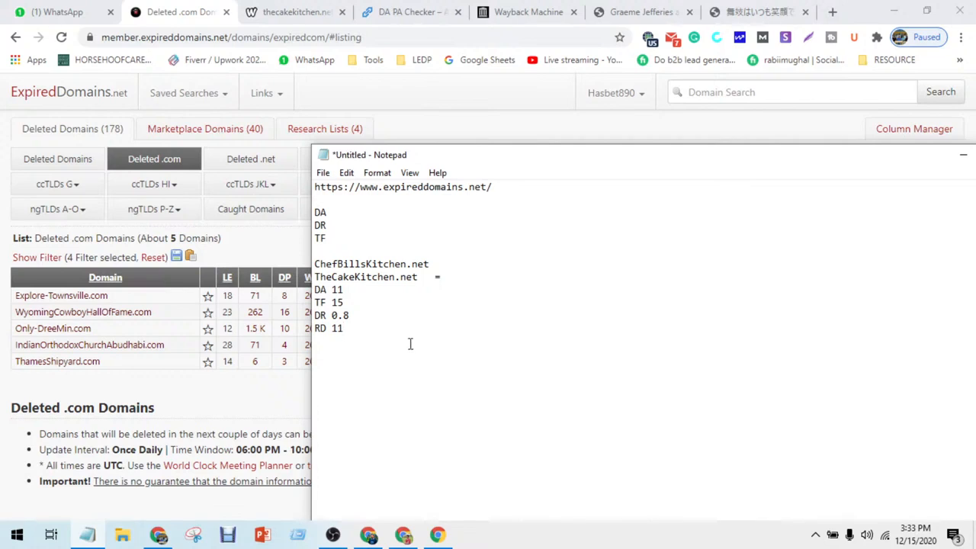
{"action": "key", "text": "Return"}
{"action": "type", "text": "Explore-Townsville.com WyomingCowboyHallOfFame.com Only-DreeMin.com IndianOrthodoxChurchAbudhabi.com ThamesShipyard.com"}
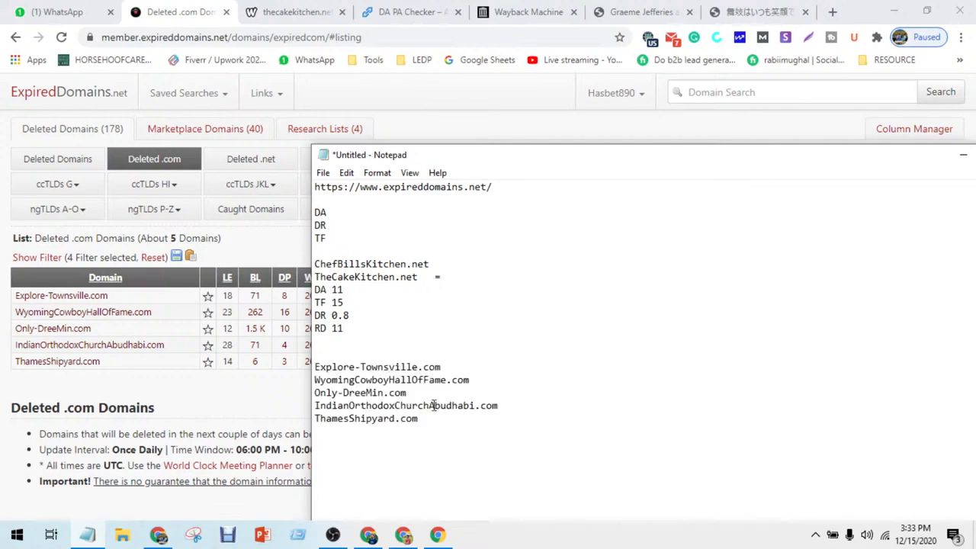
- Copy IndianOrthodoxChurchAbudhabi.com and ThamesShipyard.com into the DA PA Checker, replacing its previous URLs, and run the check with the robot verification completed
{"action": "left_click_drag", "start_coordinate": [451, 418], "coordinate": [311, 408]}
{"action": "key", "text": "ctrl+c"}
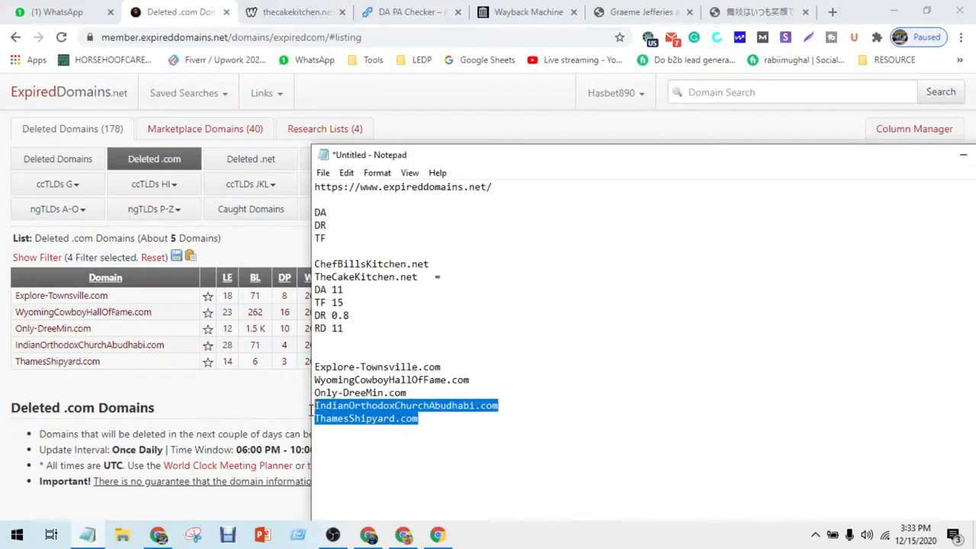
{"action": "left_click", "coordinate": [254, 394]}
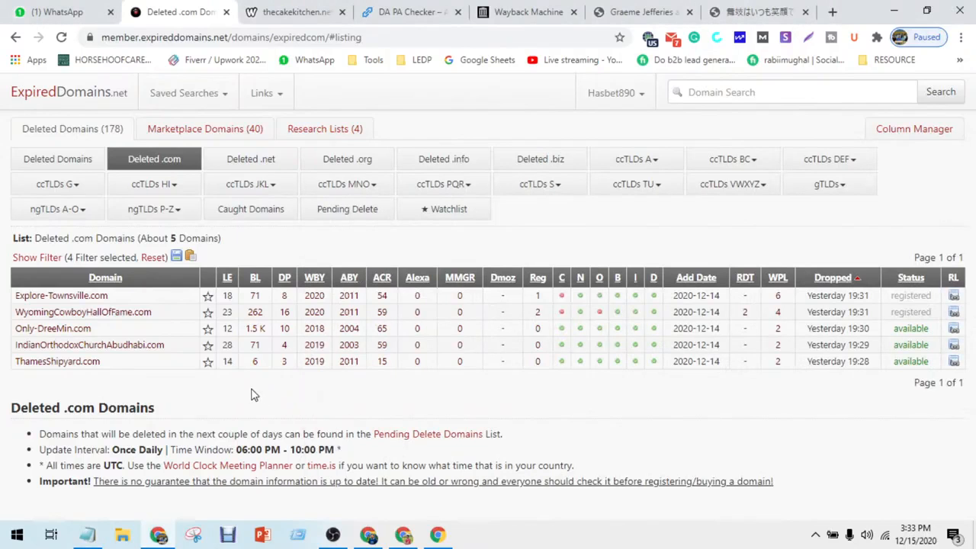
{"action": "left_click", "coordinate": [402, 12]}
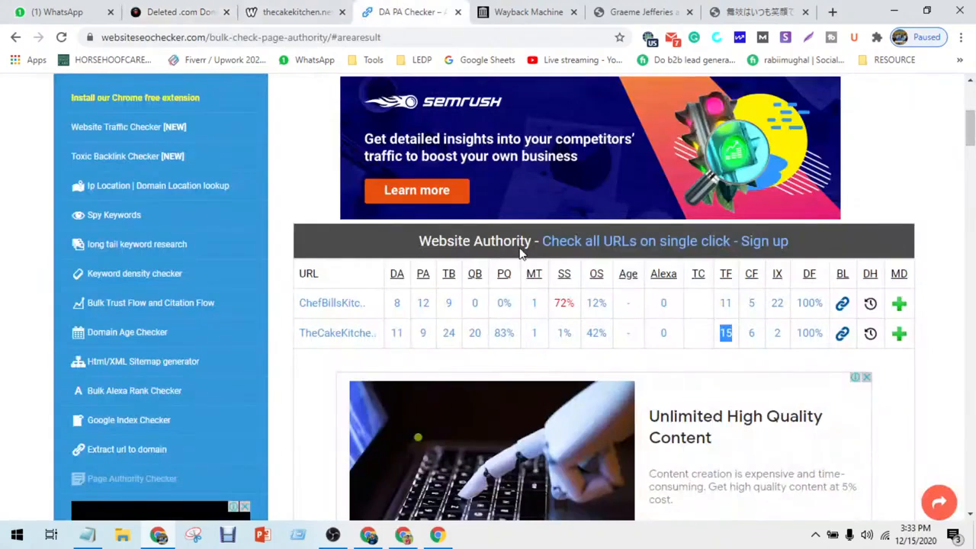
{"action": "scroll", "coordinate": [521, 254], "scroll_direction": "up", "scroll_amount": 4}
{"action": "key", "text": "ctrl+a"}
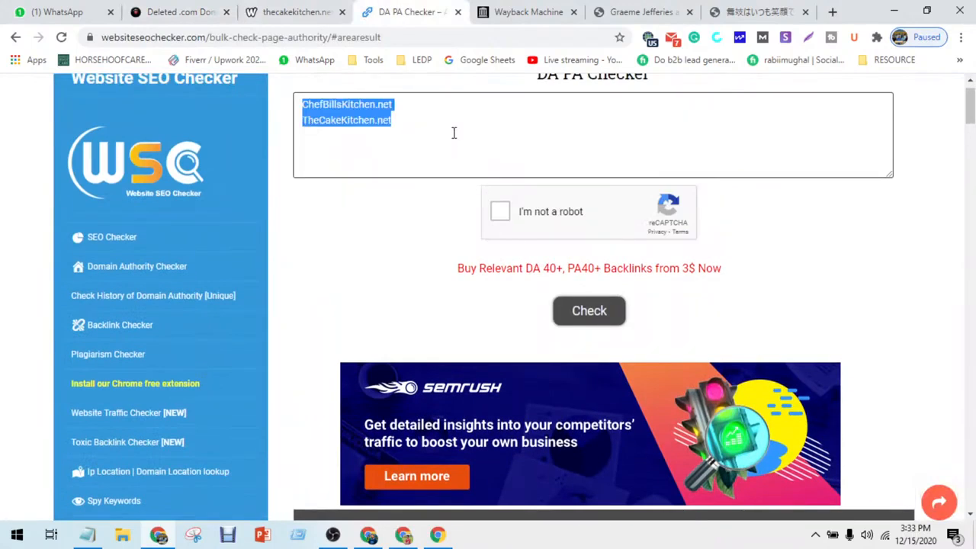
{"action": "key", "text": "ctrl+v"}
{"action": "left_click", "coordinate": [524, 215]}
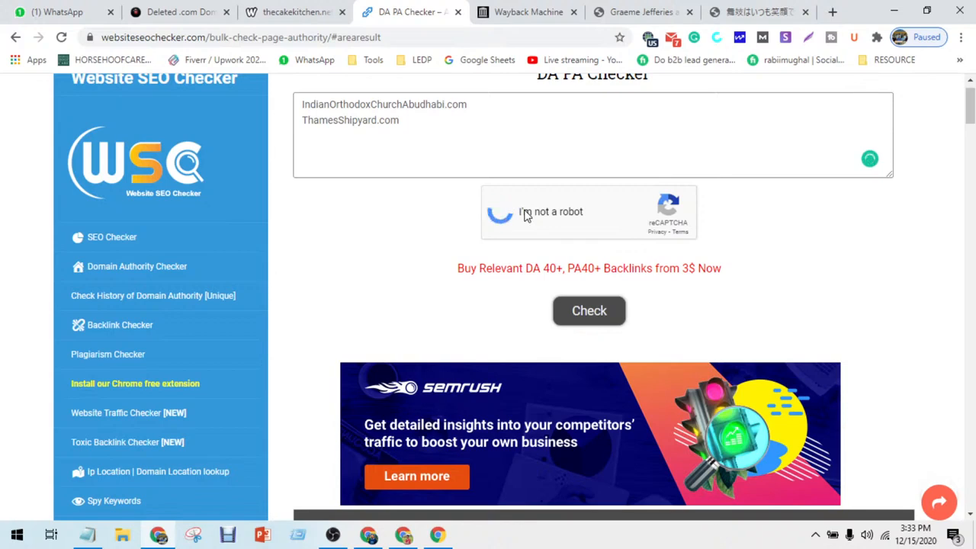
{"action": "left_click", "coordinate": [601, 319]}
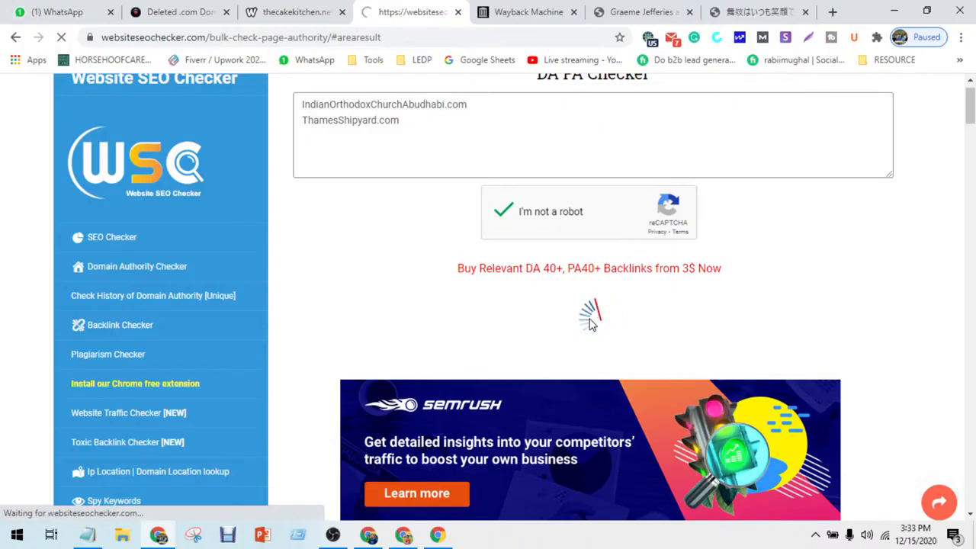
- Examine the authority, backlink and spam score results for IndianOrthodoxChurchAbudhabi.com and ThamesShipyard.com
{"action": "scroll", "coordinate": [588, 325], "scroll_direction": "down", "scroll_amount": 1}
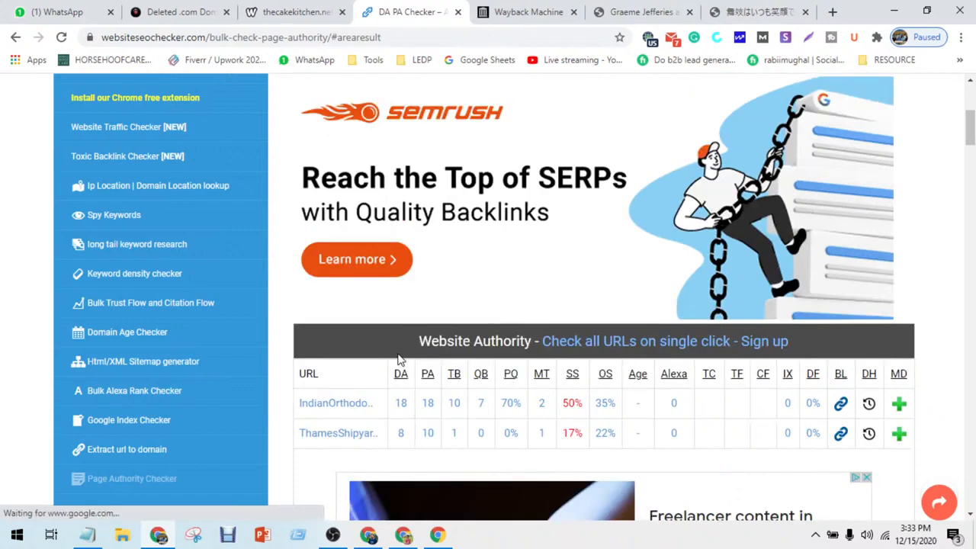
{"action": "scroll", "coordinate": [400, 358], "scroll_direction": "down", "scroll_amount": 1}
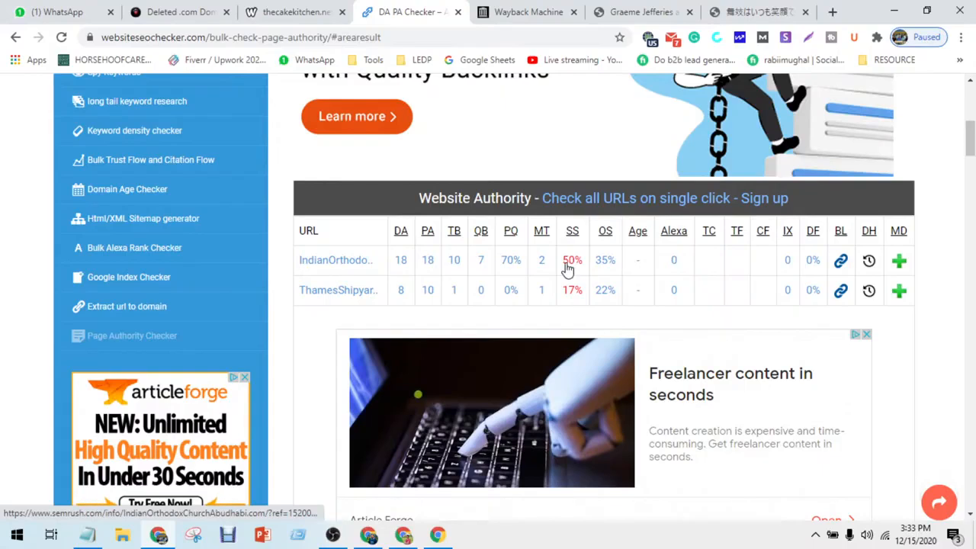
{"action": "left_click", "coordinate": [293, 11]}
{"action": "left_click", "coordinate": [400, 11]}
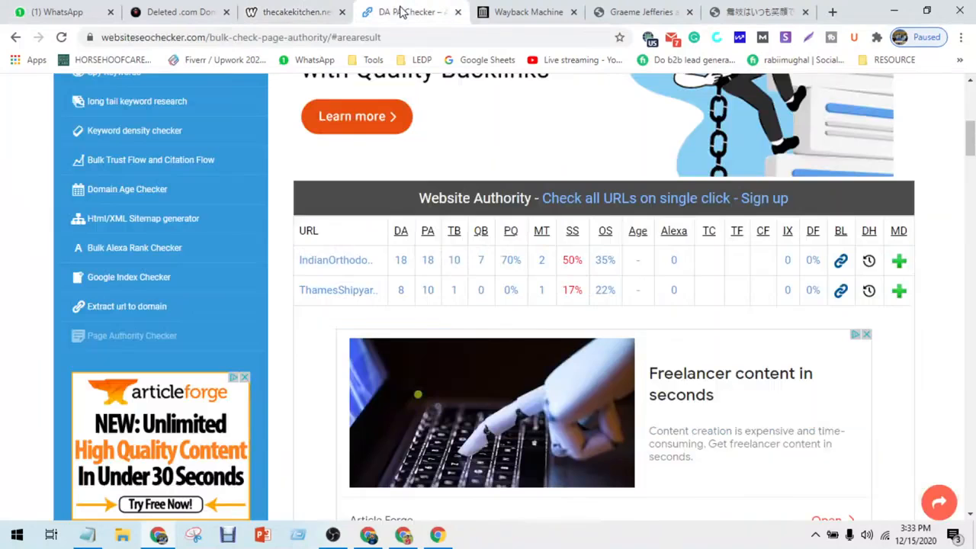
- Switch from the deleted .com list on ExpiredDomains.net to the combined Deleted Domains list and open its filter options
{"action": "left_click", "coordinate": [179, 11]}
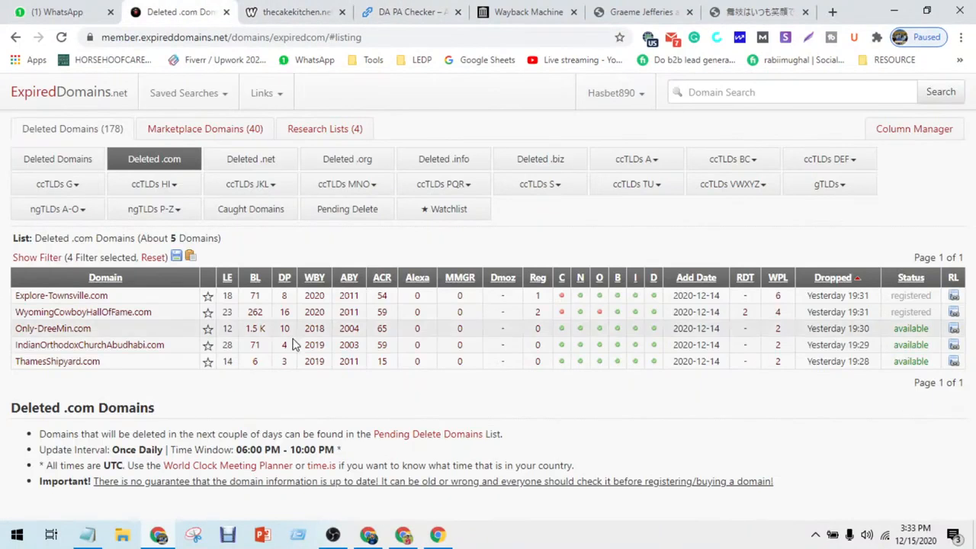
{"action": "left_click", "coordinate": [78, 164]}
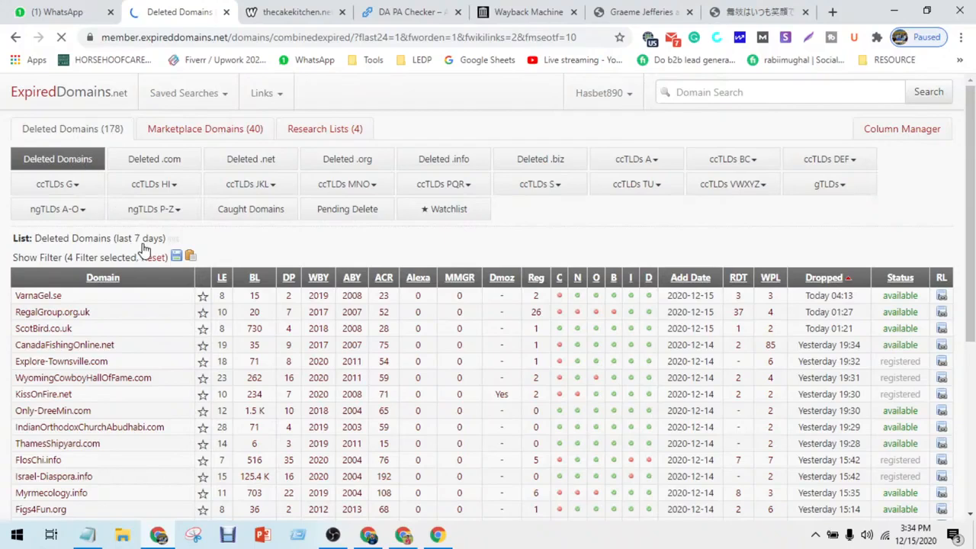
{"action": "left_click", "coordinate": [59, 257]}
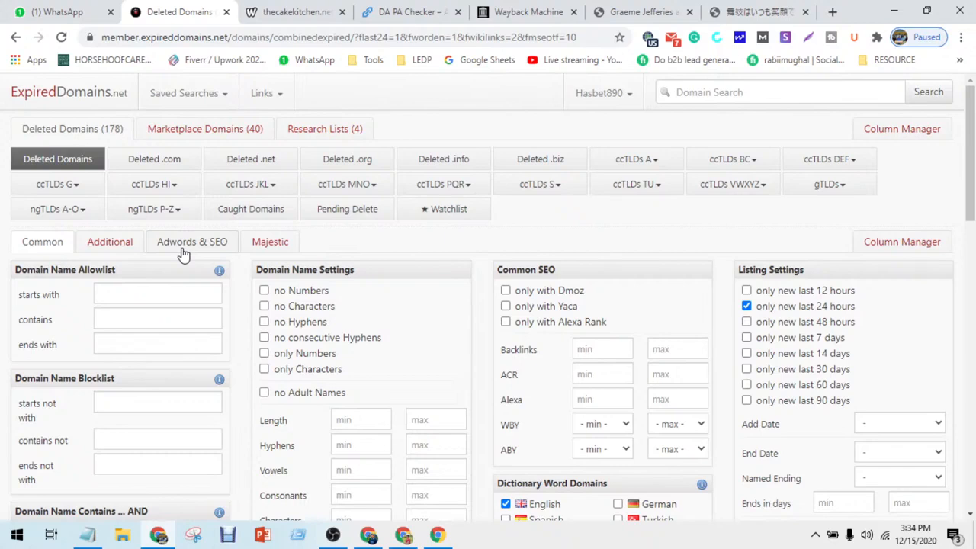
- Review the Common filter settings of the Deleted Domains list, including Common SEO, Dictionary Word Domains and Listing Settings
{"action": "scroll", "coordinate": [183, 255], "scroll_direction": "down", "scroll_amount": 6}
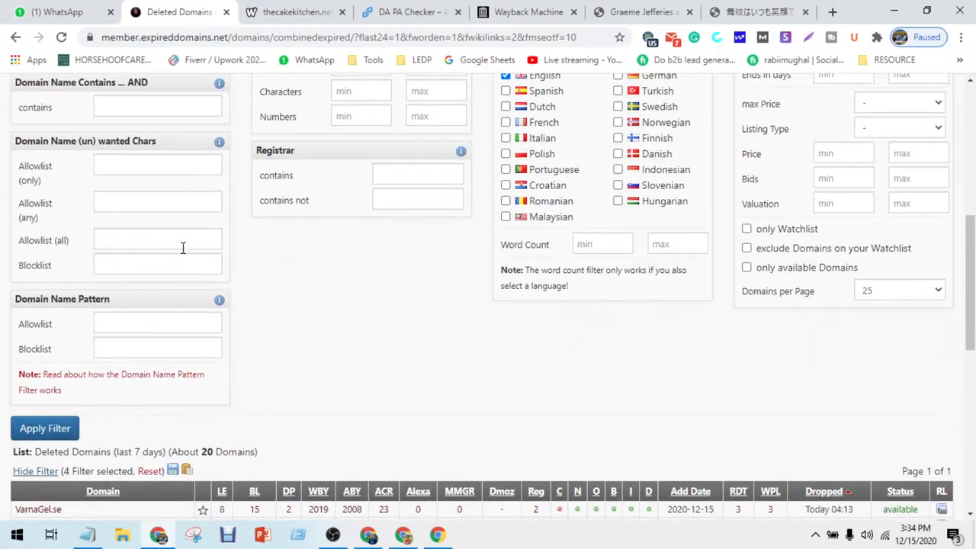
{"action": "scroll", "coordinate": [158, 287], "scroll_direction": "up", "scroll_amount": 2}
{"action": "scroll", "coordinate": [158, 285], "scroll_direction": "down", "scroll_amount": 3}
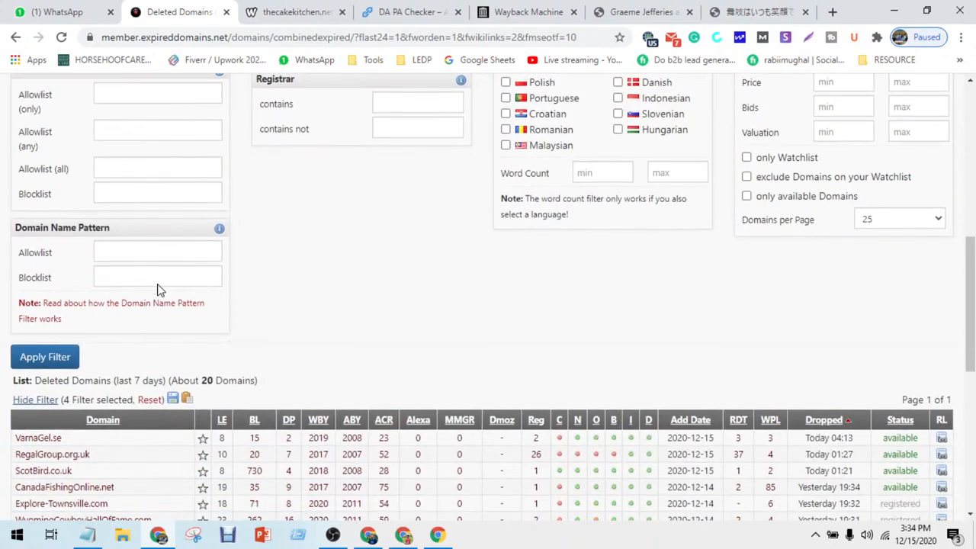
{"action": "scroll", "coordinate": [158, 284], "scroll_direction": "up", "scroll_amount": 3}
{"action": "scroll", "coordinate": [410, 288], "scroll_direction": "up", "scroll_amount": 3}
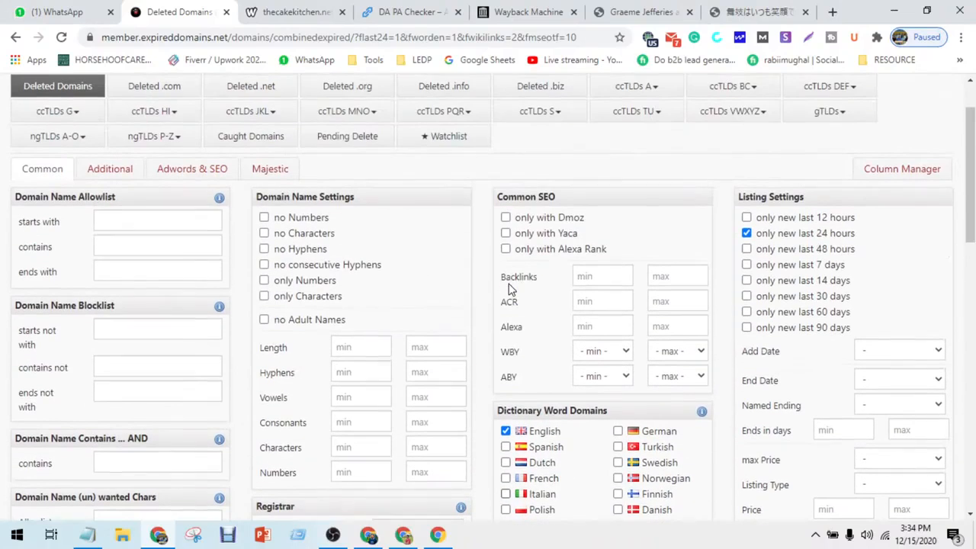
{"action": "scroll", "coordinate": [509, 288], "scroll_direction": "down", "scroll_amount": 2}
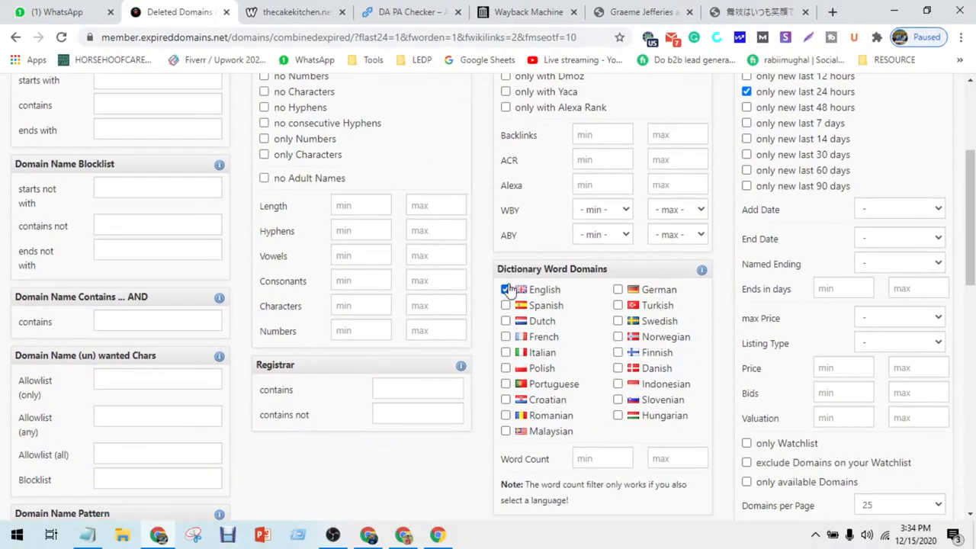
{"action": "scroll", "coordinate": [509, 290], "scroll_direction": "up", "scroll_amount": 1}
{"action": "scroll", "coordinate": [508, 286], "scroll_direction": "down", "scroll_amount": 3}
{"action": "scroll", "coordinate": [509, 286], "scroll_direction": "up", "scroll_amount": 1}
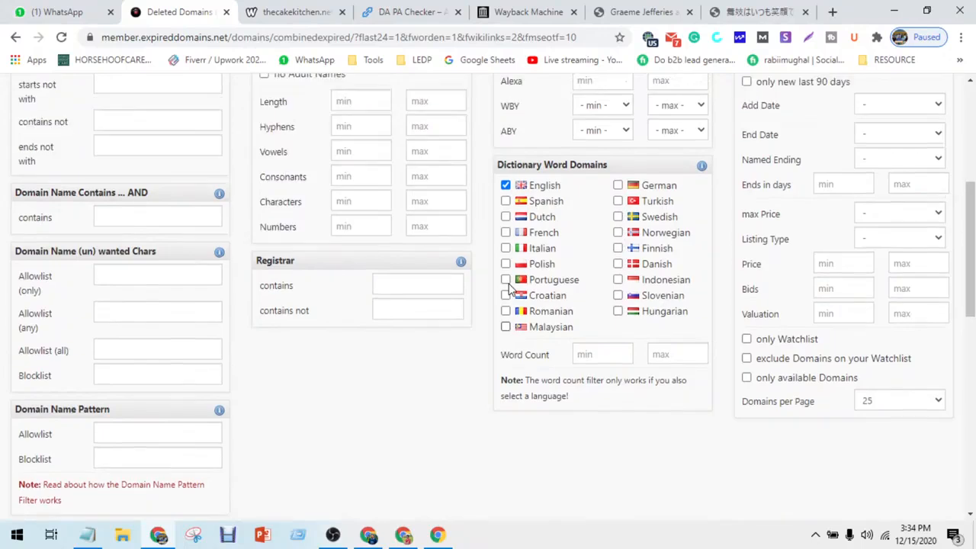
{"action": "scroll", "coordinate": [509, 288], "scroll_direction": "up", "scroll_amount": 3}
- Restrict the additional filter settings to only gTLDs and look over the remaining TLD options
{"action": "left_click", "coordinate": [128, 178]}
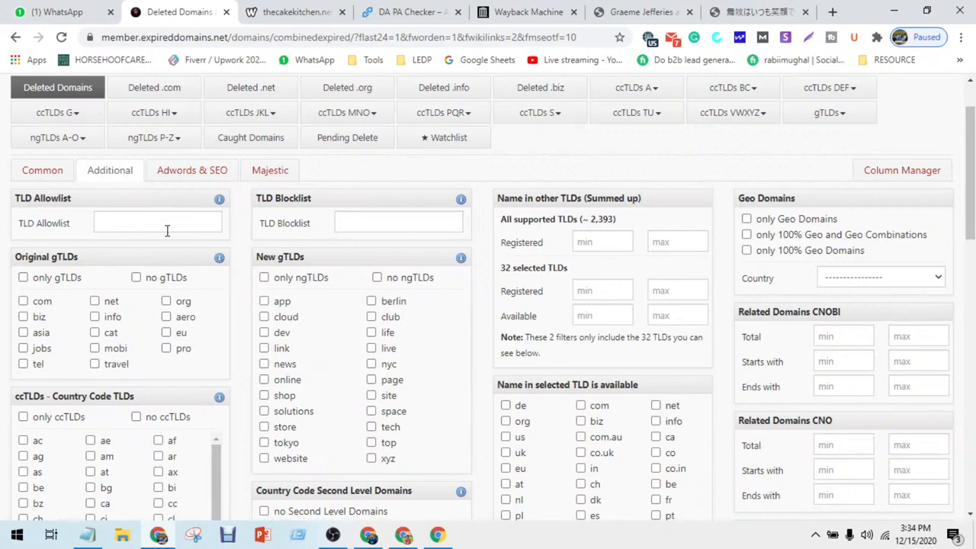
{"action": "scroll", "coordinate": [167, 230], "scroll_direction": "down", "scroll_amount": 1}
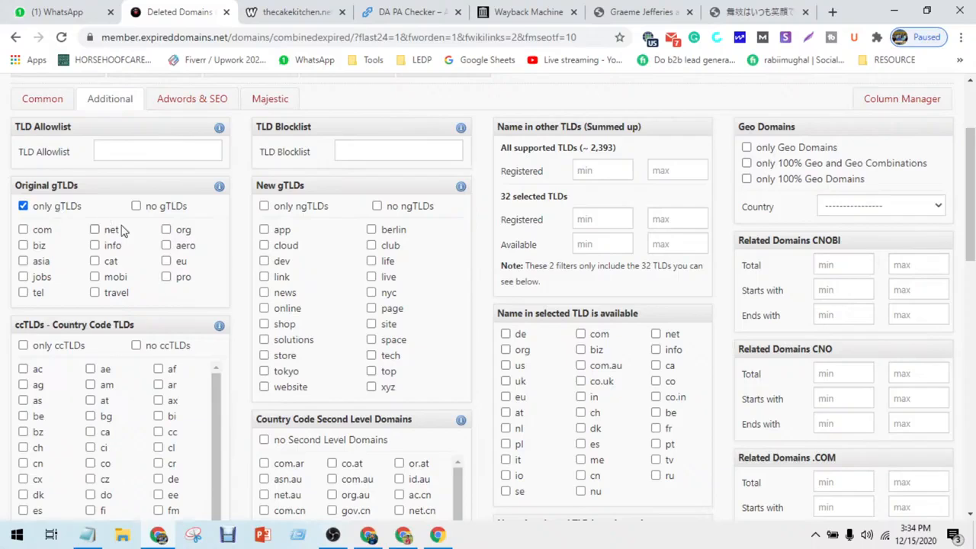
{"action": "scroll", "coordinate": [169, 245], "scroll_direction": "down", "scroll_amount": 2}
{"action": "scroll", "coordinate": [173, 246], "scroll_direction": "down", "scroll_amount": 2}
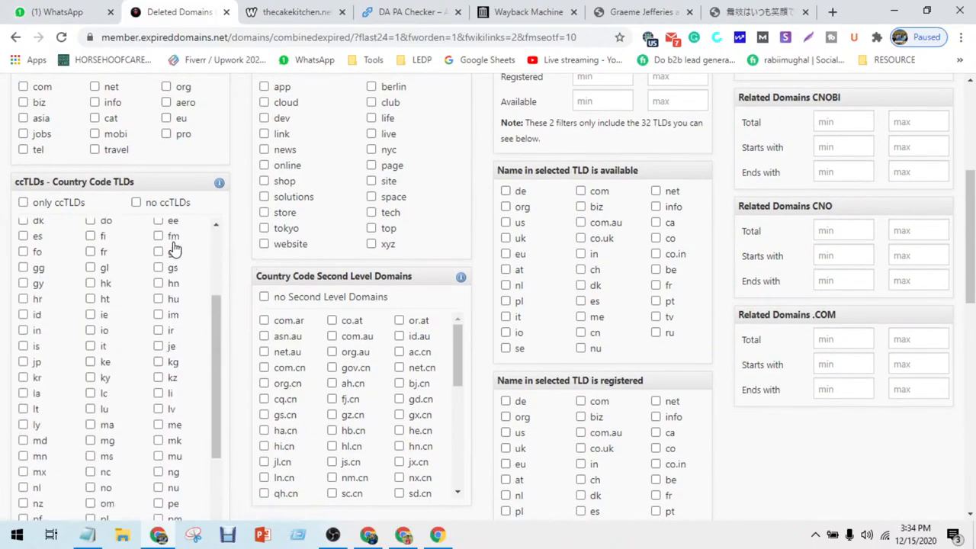
{"action": "scroll", "coordinate": [269, 272], "scroll_direction": "down", "scroll_amount": 3}
{"action": "scroll", "coordinate": [268, 279], "scroll_direction": "up", "scroll_amount": 4}
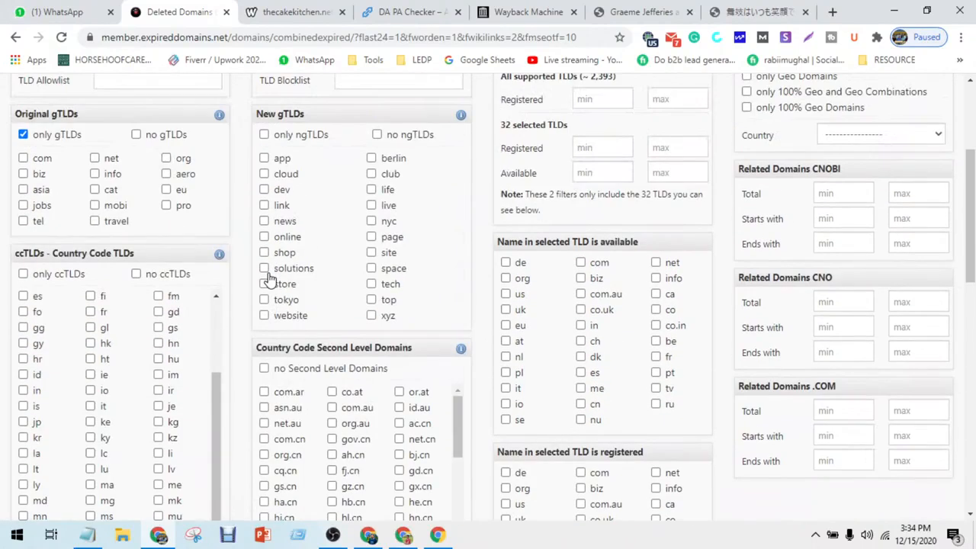
{"action": "scroll", "coordinate": [268, 279], "scroll_direction": "up", "scroll_amount": 3}
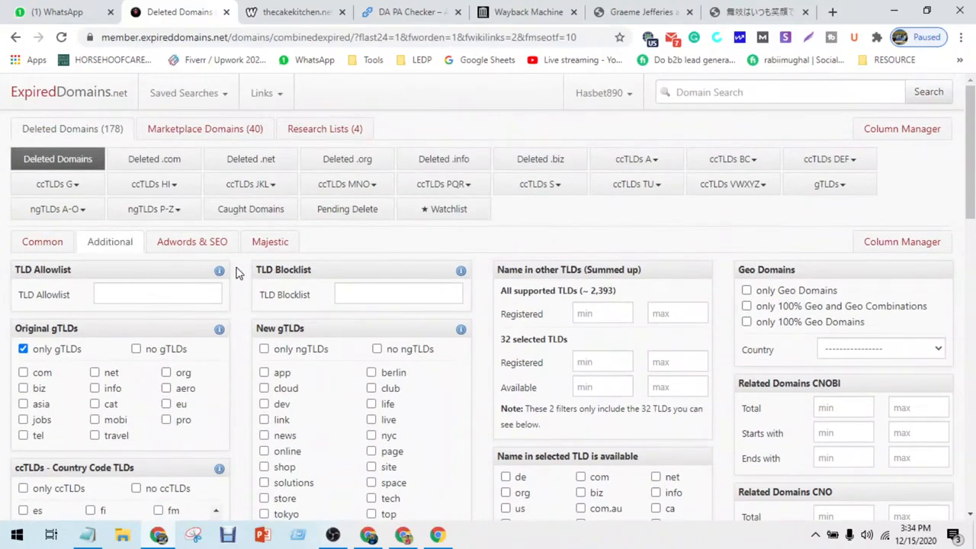
- Review the Adwords & SEO and Majestic filter settings, and apply the updated filter
{"action": "left_click", "coordinate": [214, 244]}
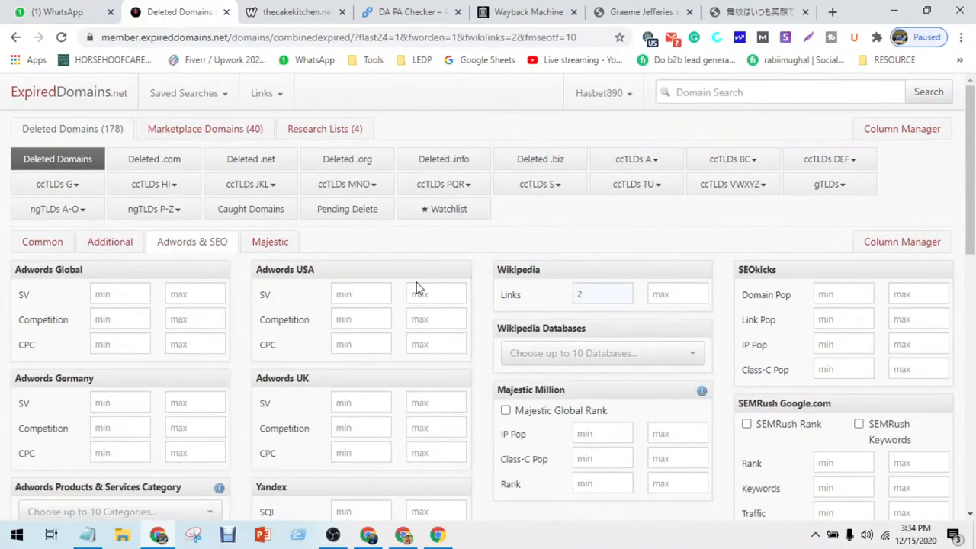
{"action": "scroll", "coordinate": [301, 267], "scroll_direction": "down", "scroll_amount": 2}
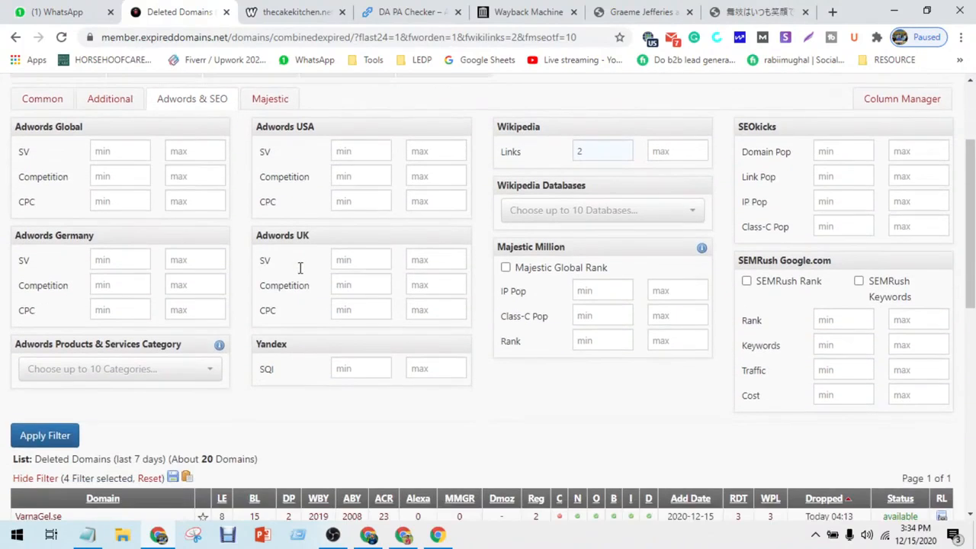
{"action": "left_click", "coordinate": [275, 102]}
{"action": "left_click", "coordinate": [63, 454]}
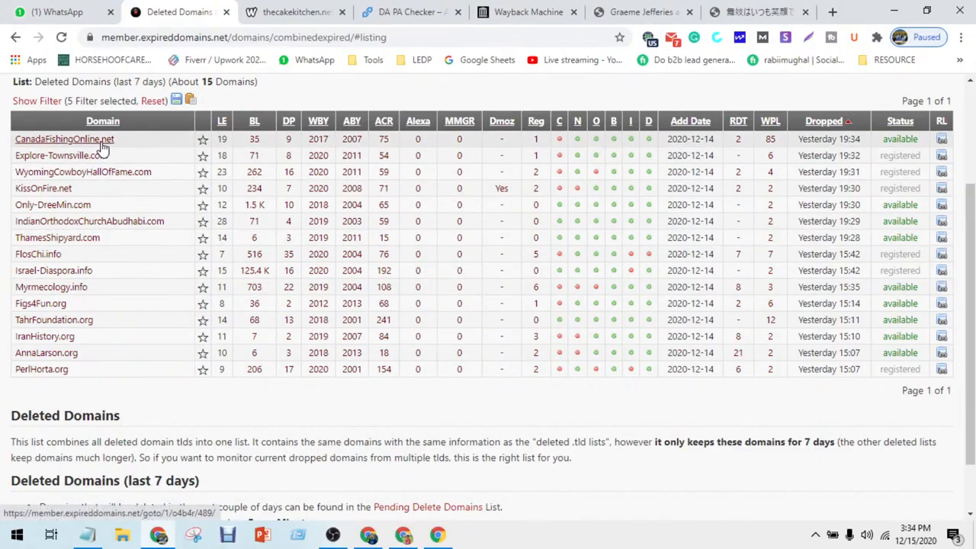
- Copy CanadaFishingOnline.net from the filtered list and look up its availability on who.is
{"action": "scroll", "coordinate": [105, 145], "scroll_direction": "up", "scroll_amount": 1}
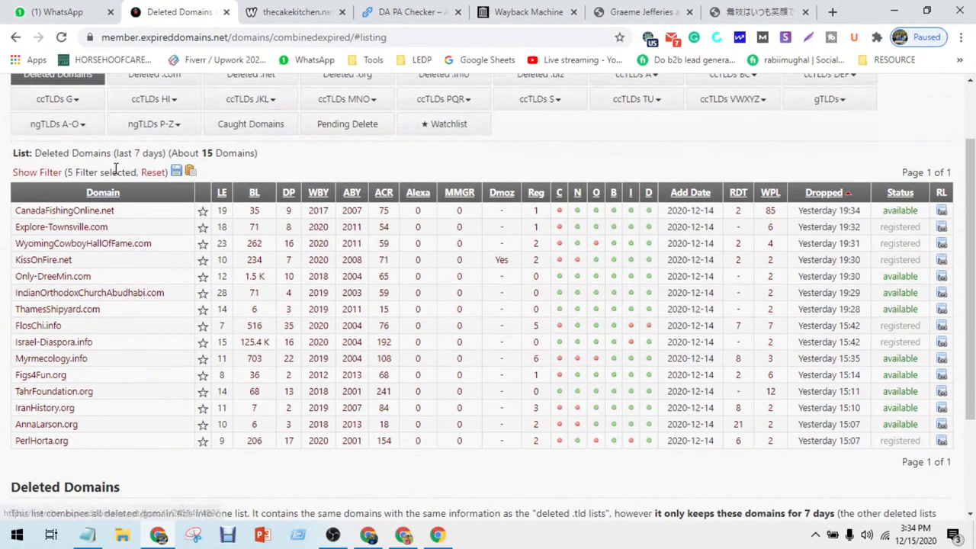
{"action": "triple_click", "coordinate": [129, 213]}
{"action": "key", "text": "ctrl+c"}
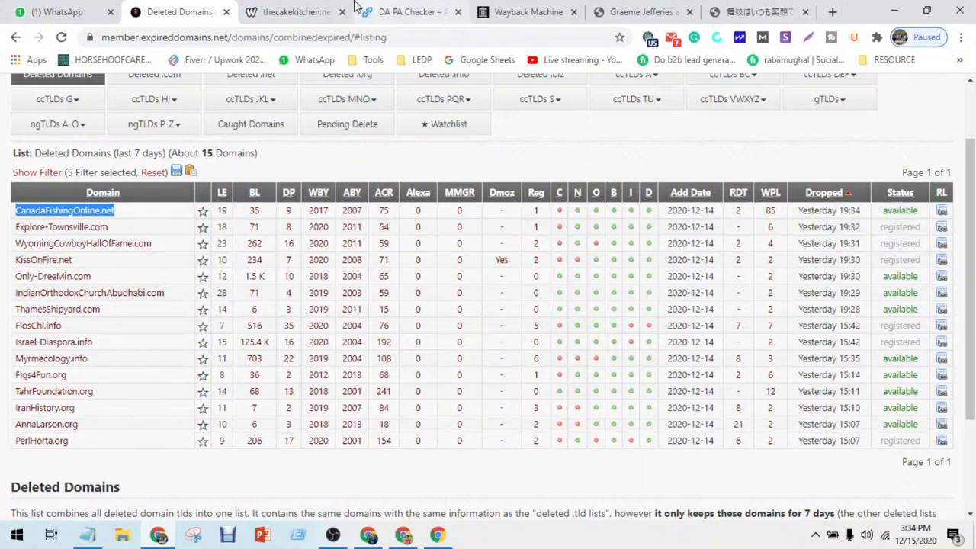
{"action": "left_click", "coordinate": [293, 7]}
{"action": "left_click", "coordinate": [228, 91]}
{"action": "key", "text": "ctrl+v"}
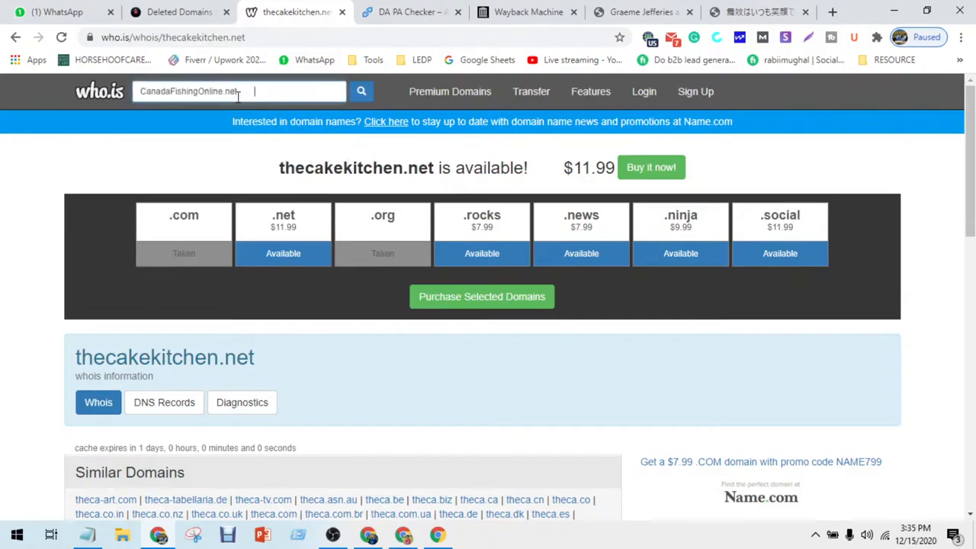
{"action": "left_click", "coordinate": [362, 91]}
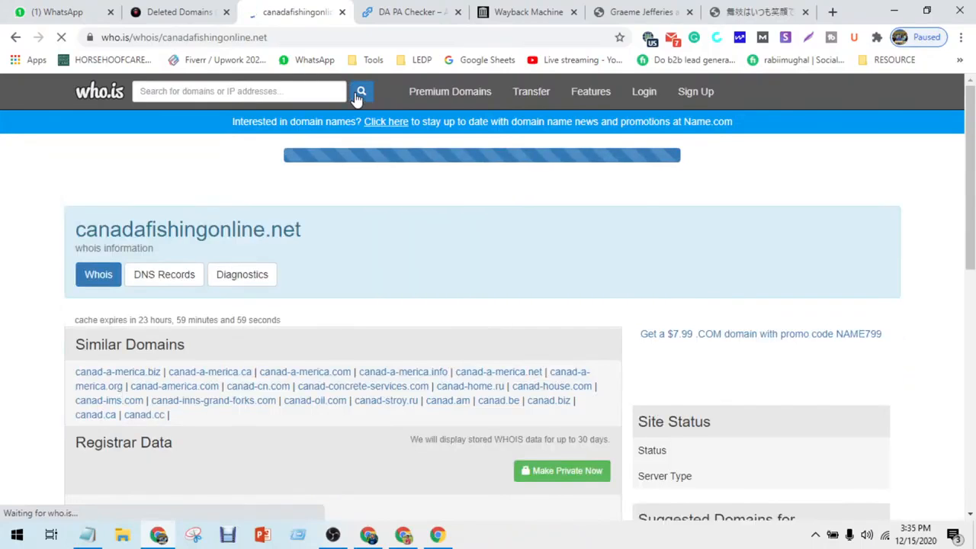
- Replace the URLs in the DA PA Checker with CanadaFishingOnline.net and check the domain's availability result on who.is
{"action": "left_click", "coordinate": [404, 12]}
{"action": "scroll", "coordinate": [385, 187], "scroll_direction": "up", "scroll_amount": 8}
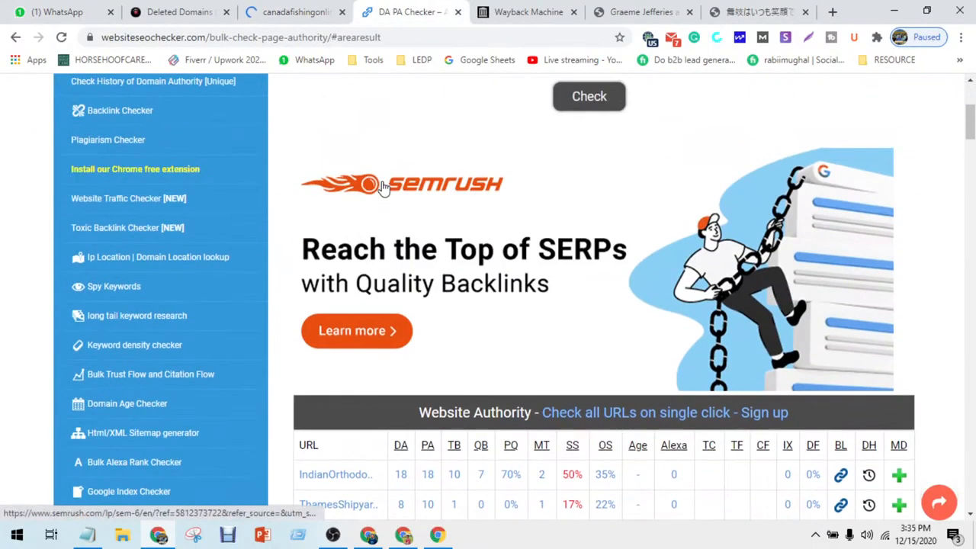
{"action": "key", "text": "ctrl+a"}
{"action": "key", "text": "ctrl+v"}
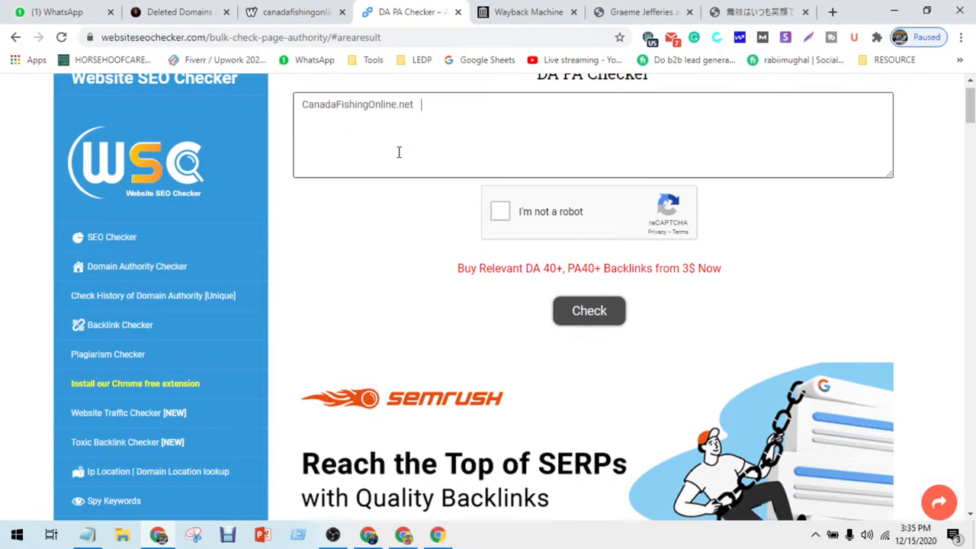
{"action": "left_click", "coordinate": [303, 7]}
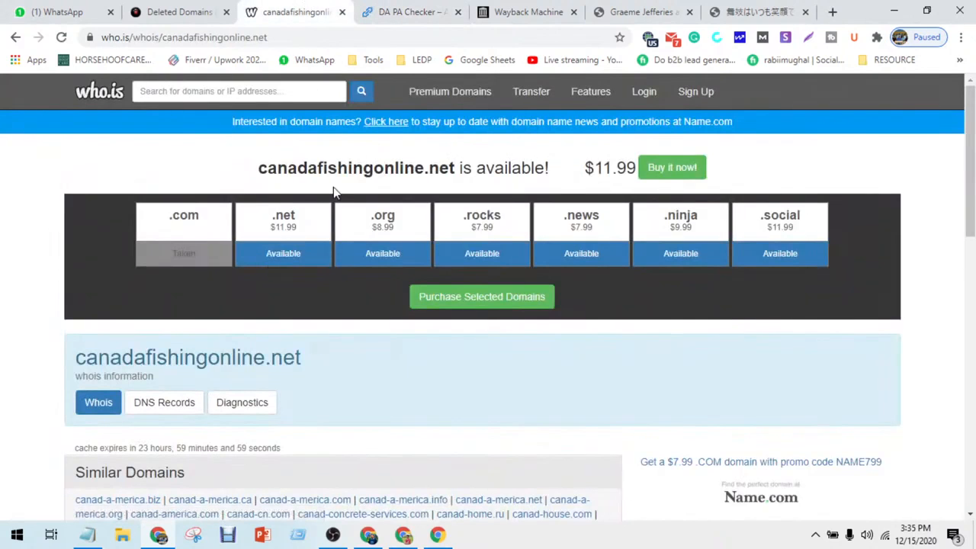
{"action": "left_click", "coordinate": [397, 12]}
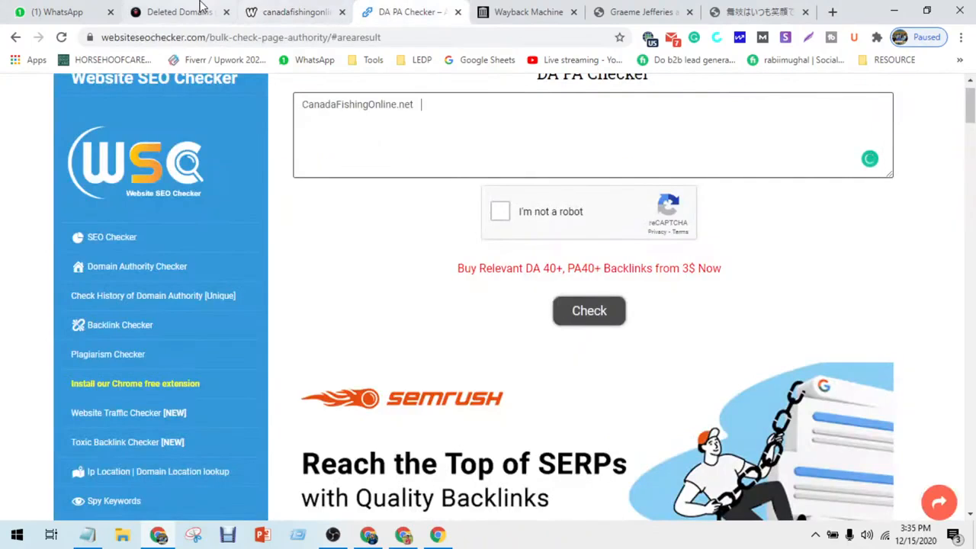
- Copy Only-DreeMin.com from the filtered domain list and look up its availability on who.is
{"action": "left_click", "coordinate": [201, 9]}
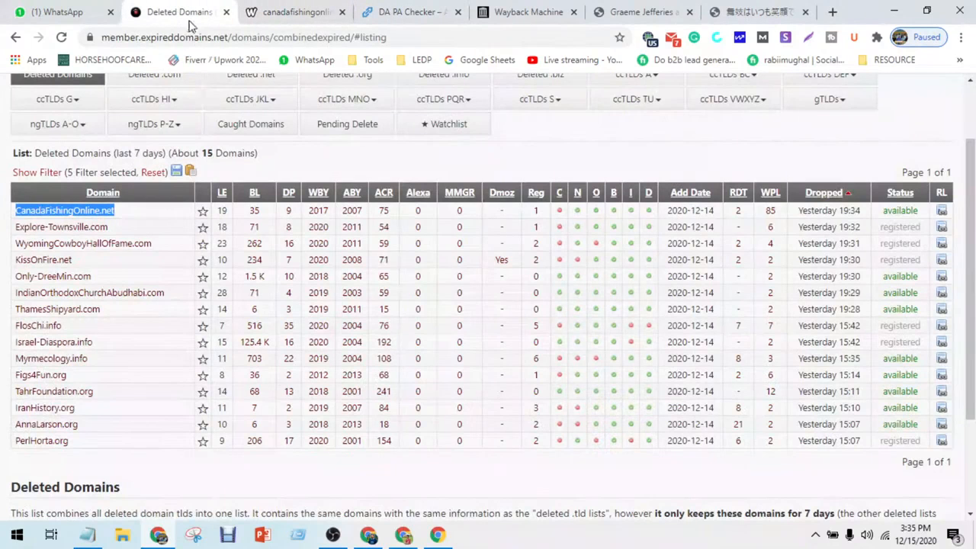
{"action": "triple_click", "coordinate": [111, 279]}
{"action": "key", "text": "ctrl+c"}
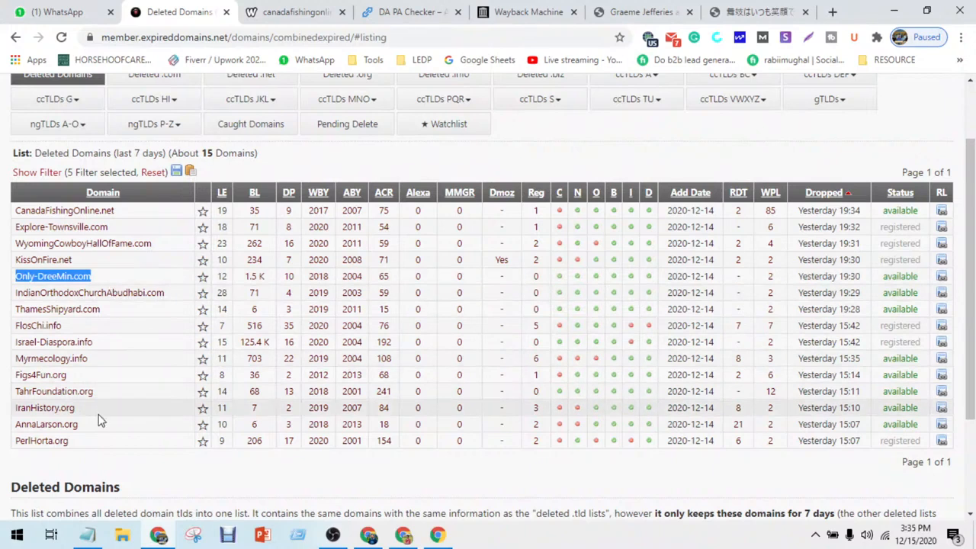
{"action": "left_click", "coordinate": [316, 10]}
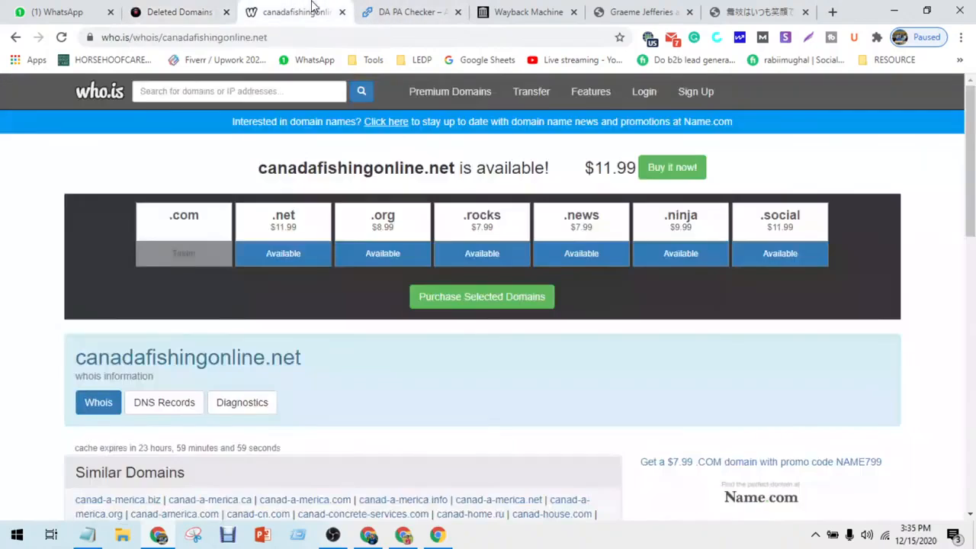
{"action": "left_click", "coordinate": [284, 90]}
{"action": "key", "text": "ctrl+v"}
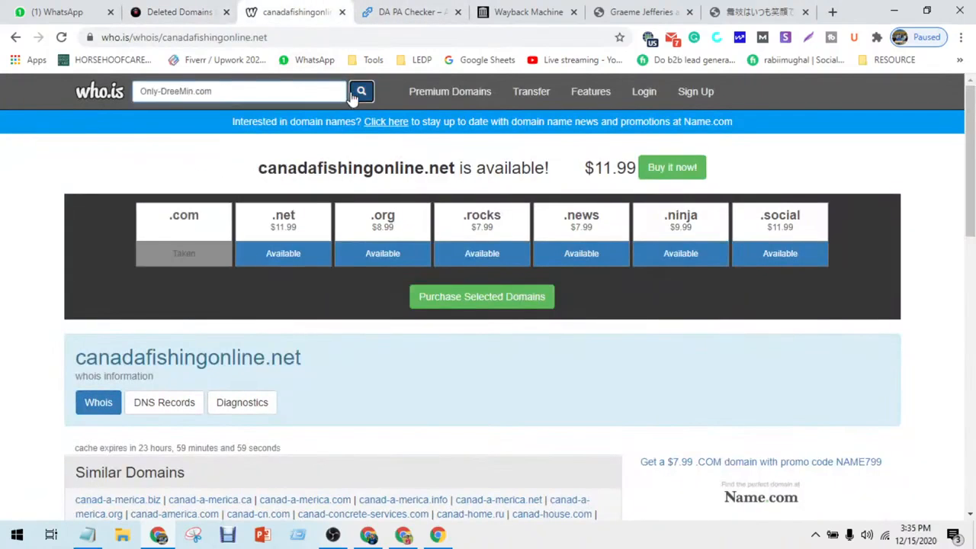
{"action": "left_click", "coordinate": [362, 91]}
- Add Only-DreeMin.com below CanadaFishingOnline.net in the DA PA Checker's URL list
{"action": "key", "text": "ctrl+Tab"}
{"action": "left_click", "coordinate": [359, 126]}
{"action": "key", "text": "ctrl+v"}
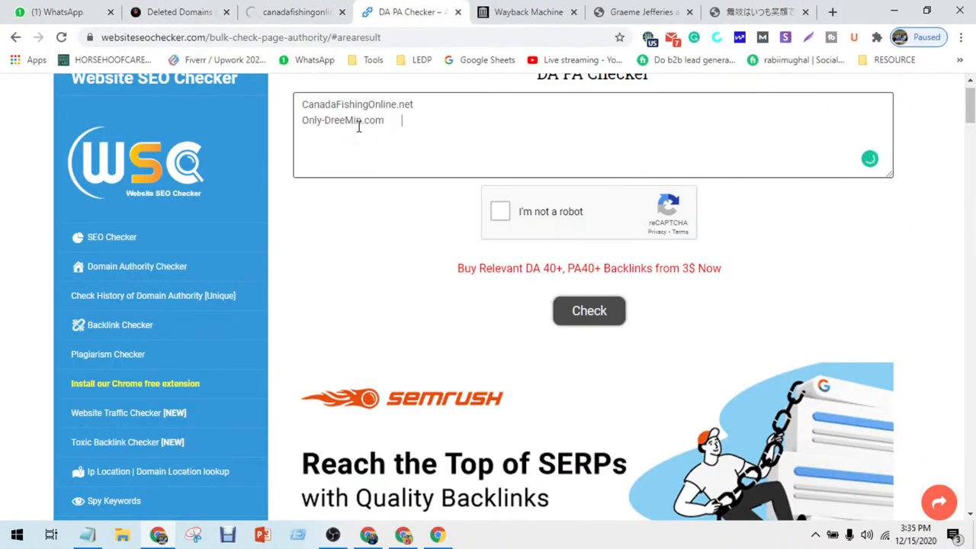
- Copy the .org domain listed just above PerlHorta.org, look up its availability on who.is and return to the DA PA Checker
{"action": "left_click", "coordinate": [192, 10]}
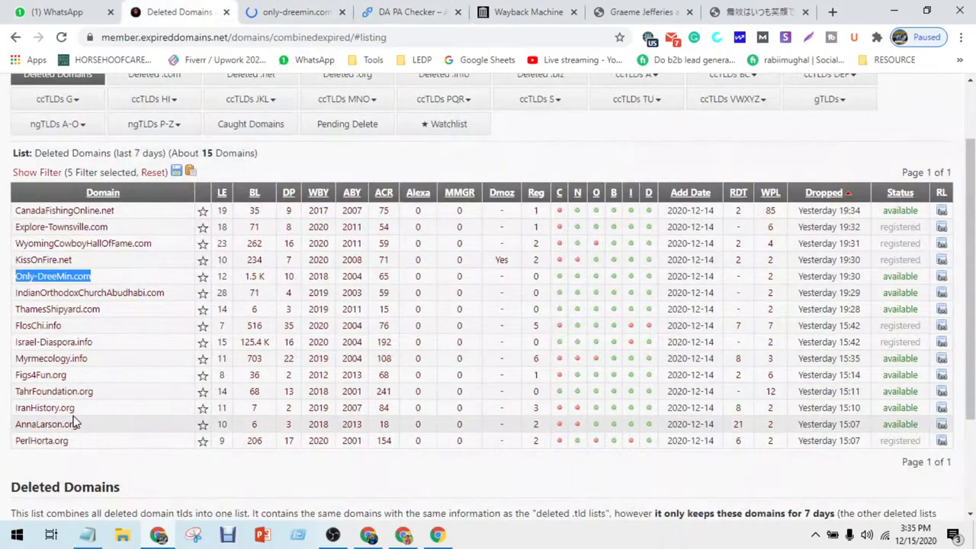
{"action": "left_click_drag", "start_coordinate": [86, 429], "coordinate": [14, 425]}
{"action": "key", "text": "ctrl+c"}
{"action": "left_click", "coordinate": [293, 12]}
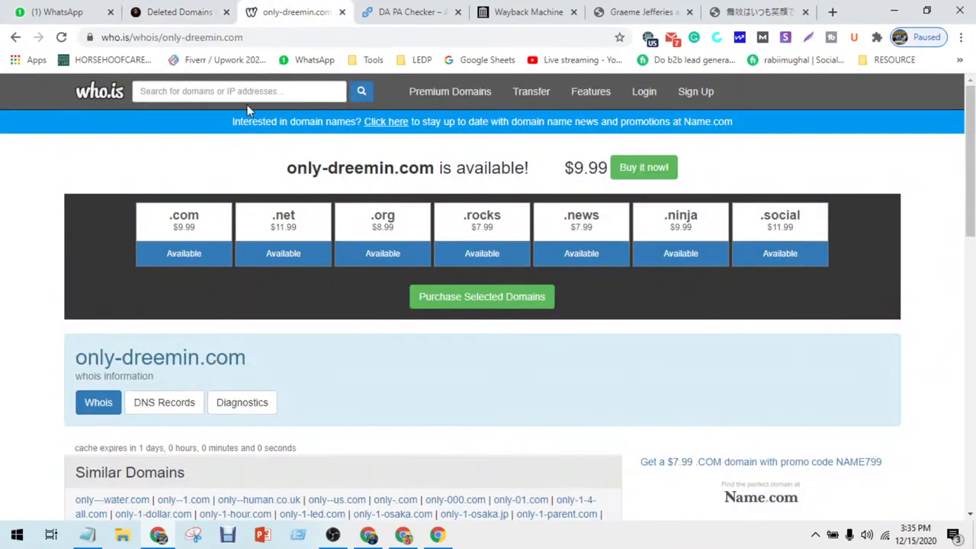
{"action": "left_click", "coordinate": [246, 91]}
{"action": "key", "text": "ctrl+v"}
{"action": "left_click", "coordinate": [362, 91]}
{"action": "left_click", "coordinate": [400, 12]}
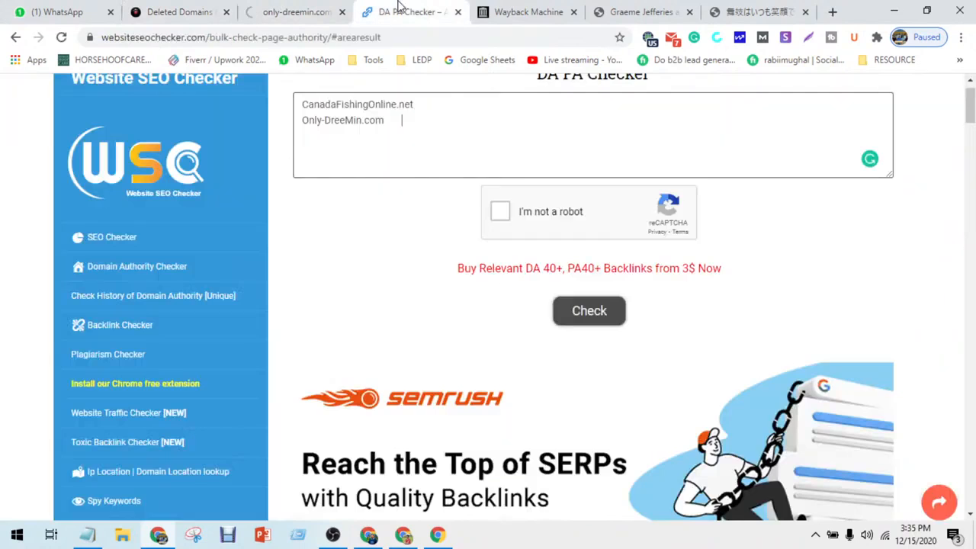
- Add the copied .org domain below Only-DreeMin.com in the DA PA Checker's URL list
{"action": "left_click", "coordinate": [383, 120]}
{"action": "key", "text": "Return"}
{"action": "key", "text": "ctrl+v"}
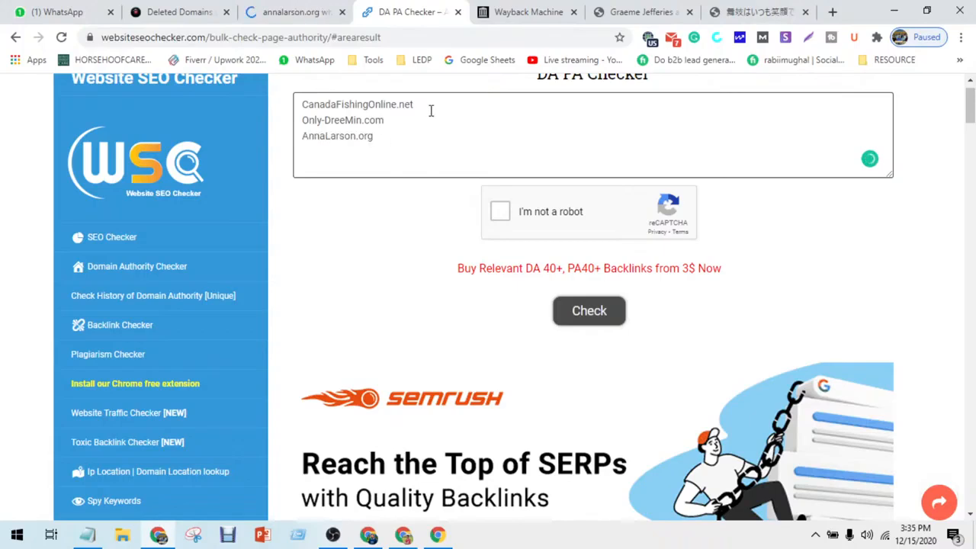
- Pass the reCAPTCHA by selecting the fire hydrant images and run the authority check on the three listed domains
{"action": "left_click", "coordinate": [502, 210]}
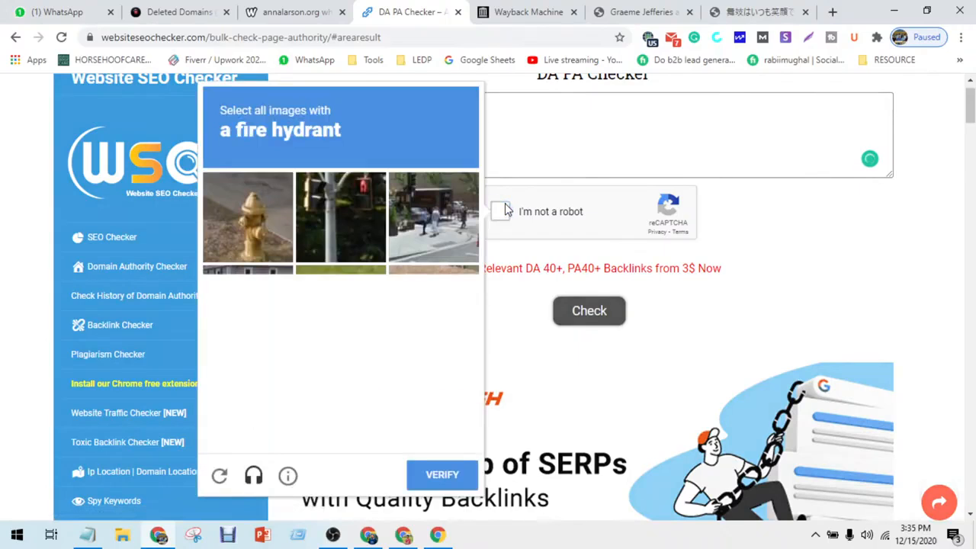
{"action": "left_click", "coordinate": [265, 221]}
{"action": "left_click", "coordinate": [321, 309]}
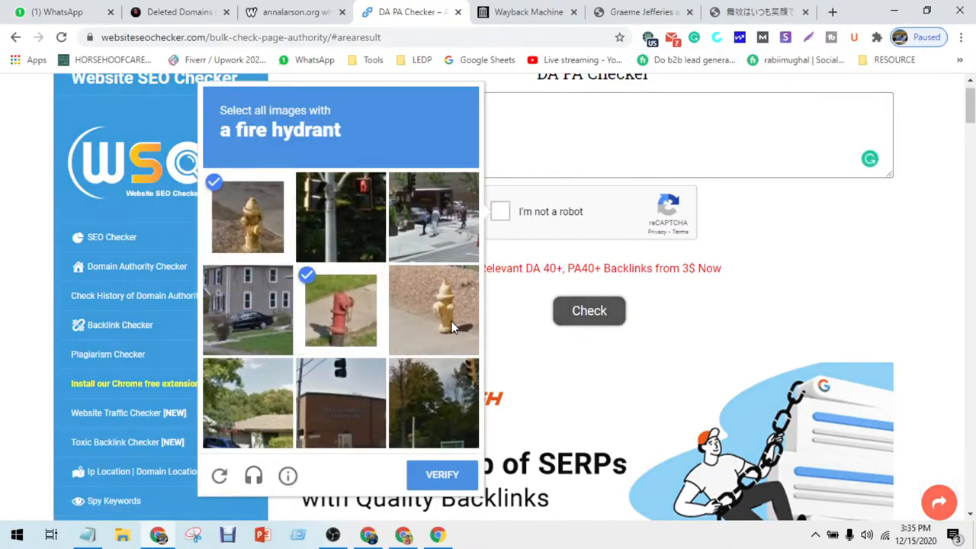
{"action": "left_click", "coordinate": [450, 320]}
{"action": "left_click", "coordinate": [435, 459]}
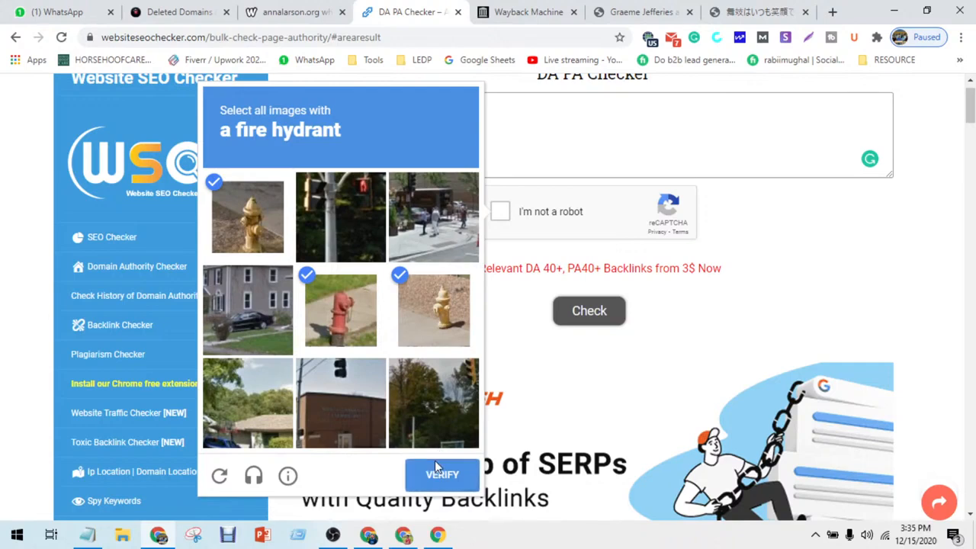
{"action": "left_click", "coordinate": [618, 314]}
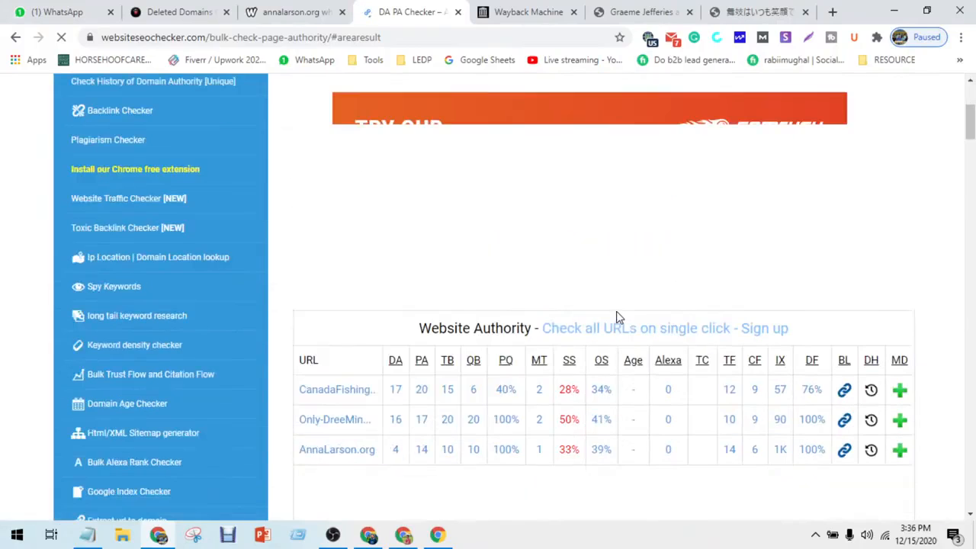
{"action": "scroll", "coordinate": [617, 318], "scroll_direction": "down", "scroll_amount": 2}
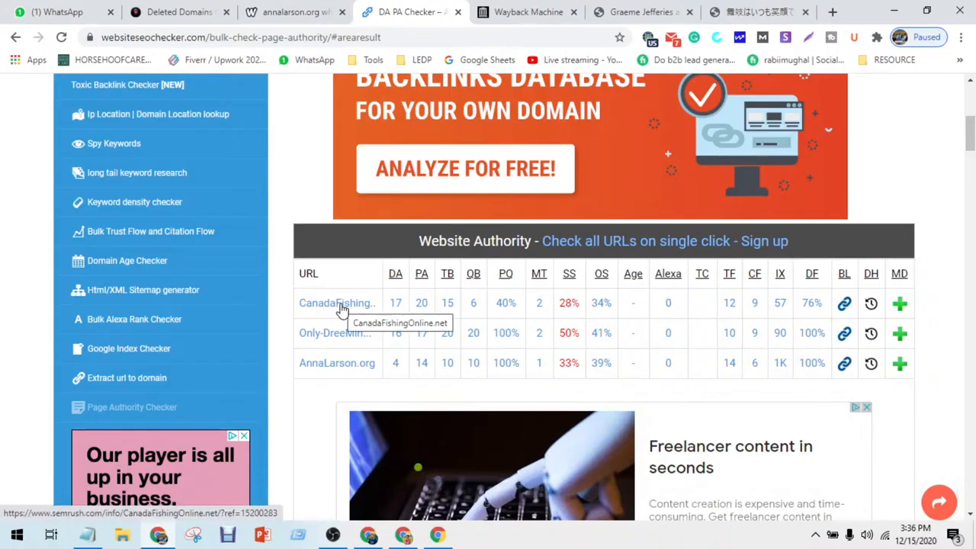
- Copy CanadaFishingOnline.net from the filtered domain list and look up its archived version in the Wayback Machine
{"action": "left_click", "coordinate": [293, 12]}
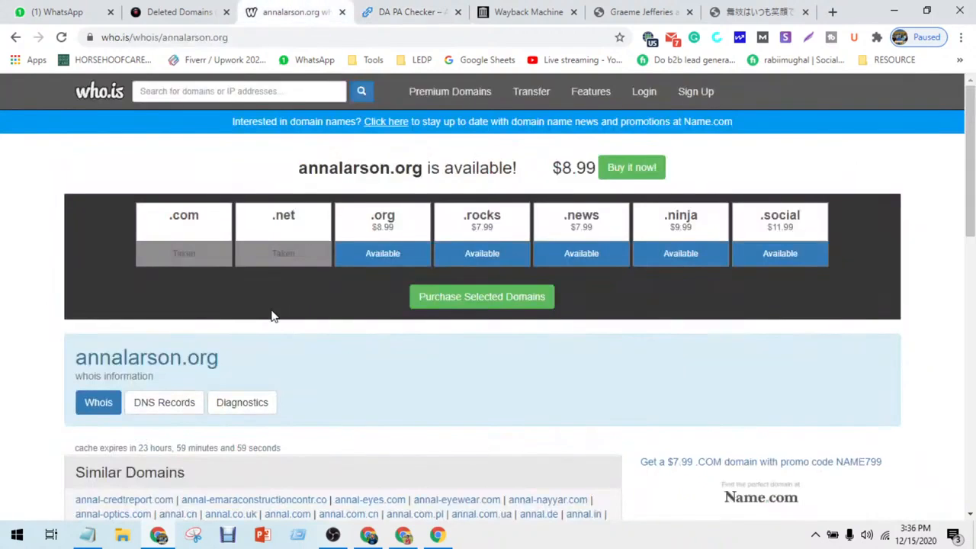
{"action": "left_click", "coordinate": [191, 17]}
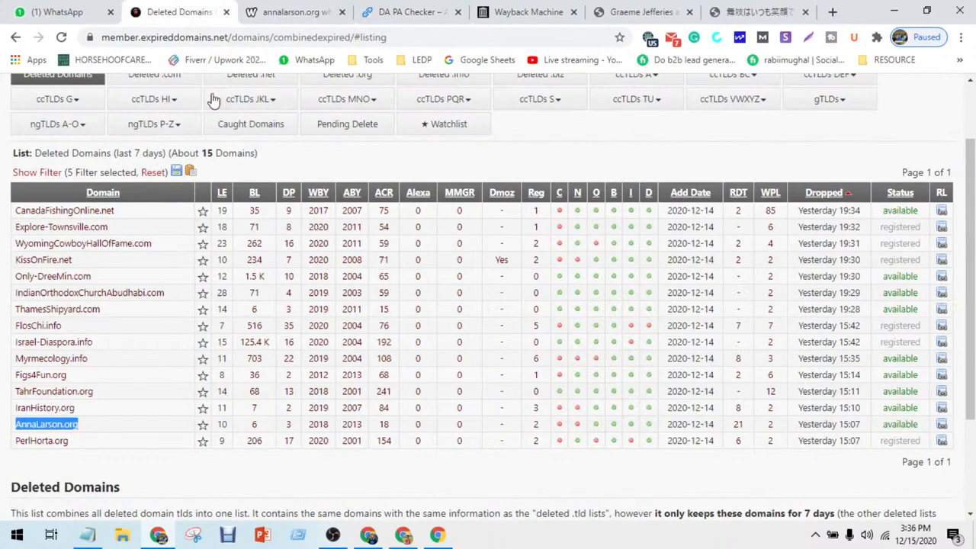
{"action": "double_click", "coordinate": [128, 217]}
{"action": "key", "text": "ctrl+c"}
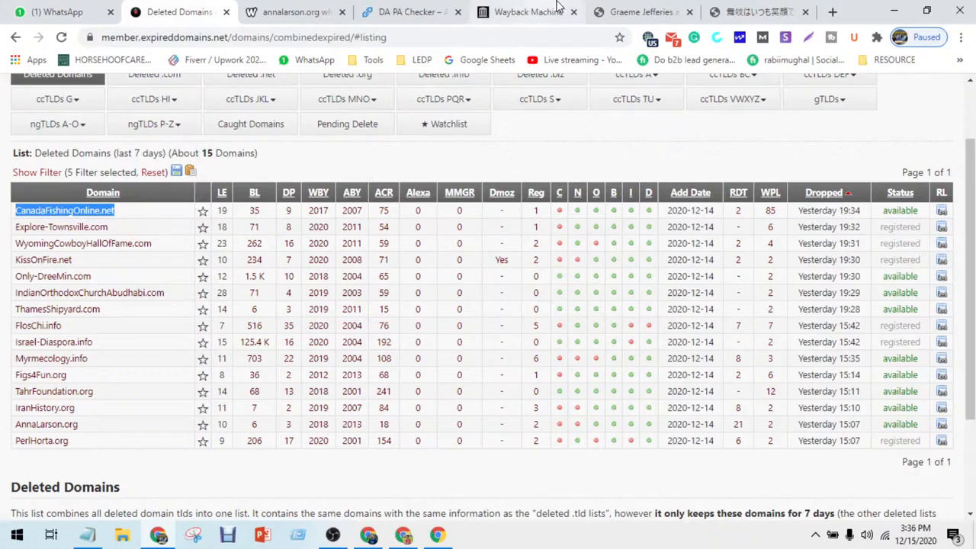
{"action": "left_click", "coordinate": [759, 12]}
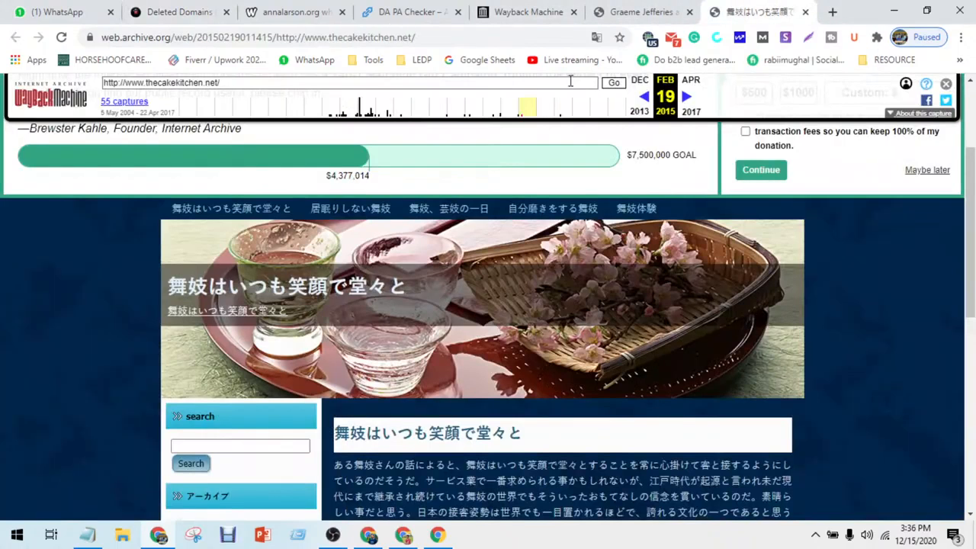
{"action": "left_click", "coordinate": [224, 89]}
{"action": "key", "text": "ctrl+v"}
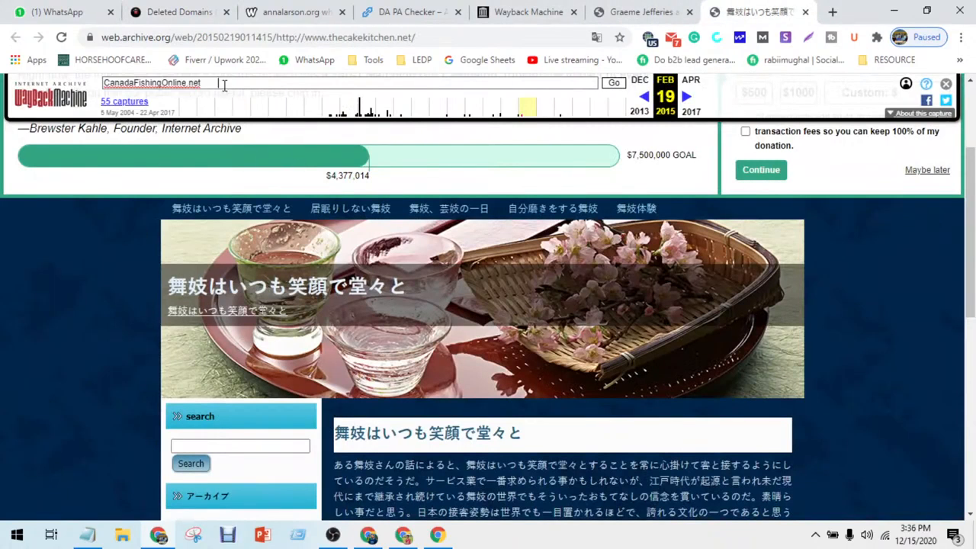
{"action": "key", "text": "Return"}
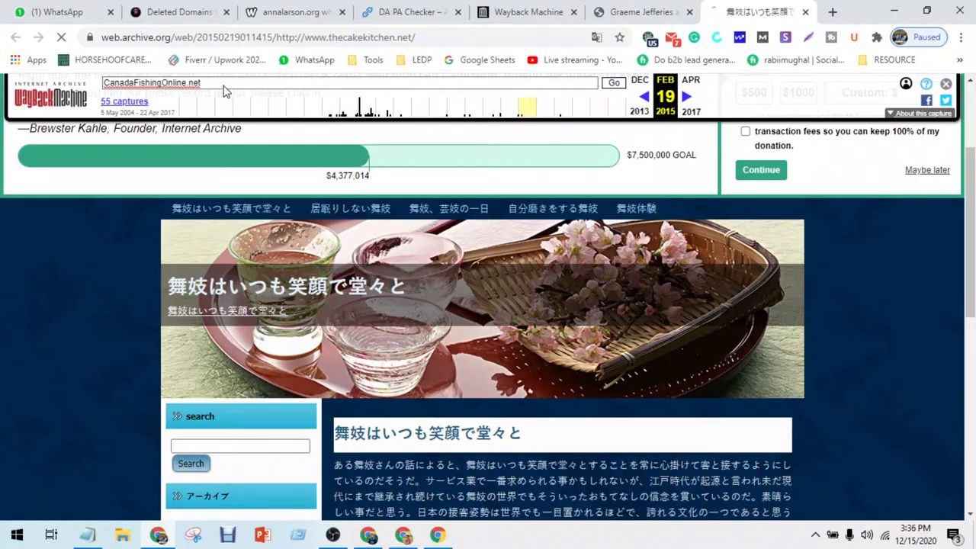
- Switch to the Ahrefs Backlink Checker, replace the previous domain with CanadaFishingOnline.net and run the backlink check
{"action": "left_click", "coordinate": [375, 537]}
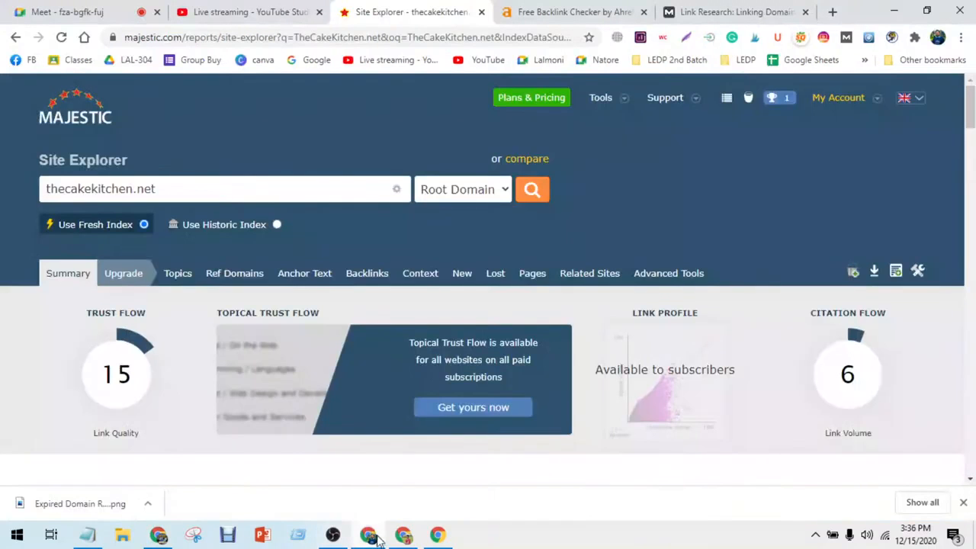
{"action": "left_click", "coordinate": [524, 6]}
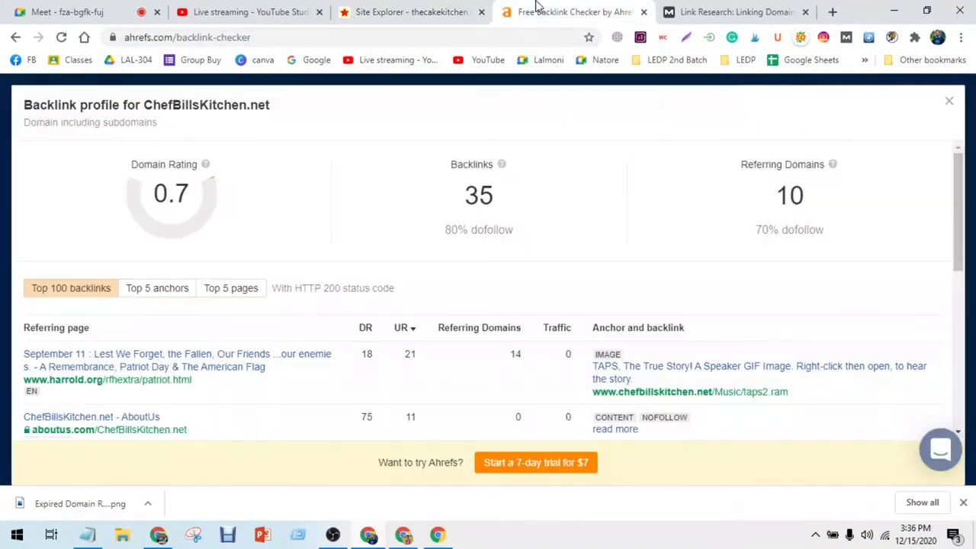
{"action": "left_click", "coordinate": [949, 96]}
{"action": "left_click", "coordinate": [209, 315]}
{"action": "key", "text": "ctrl+a"}
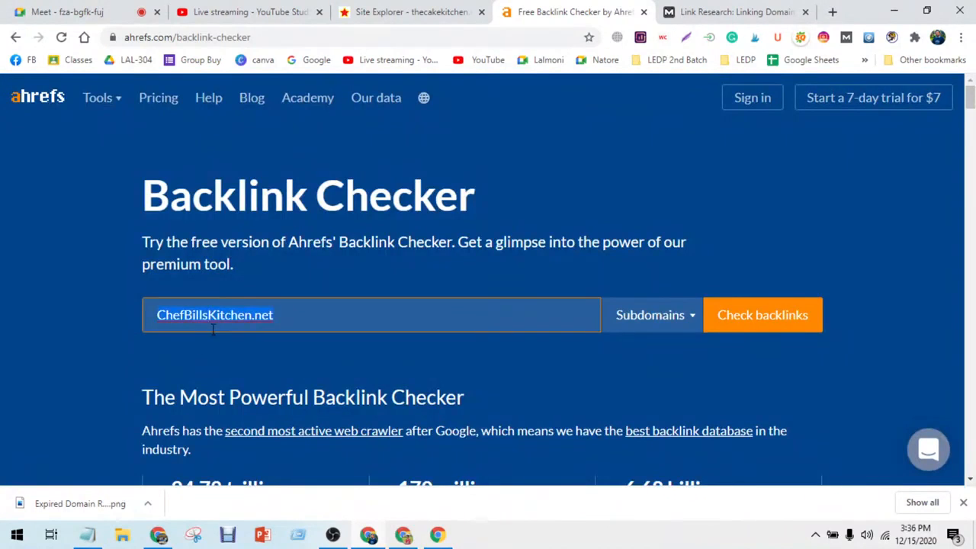
{"action": "key", "text": "ctrl+v"}
{"action": "left_click", "coordinate": [743, 313]}
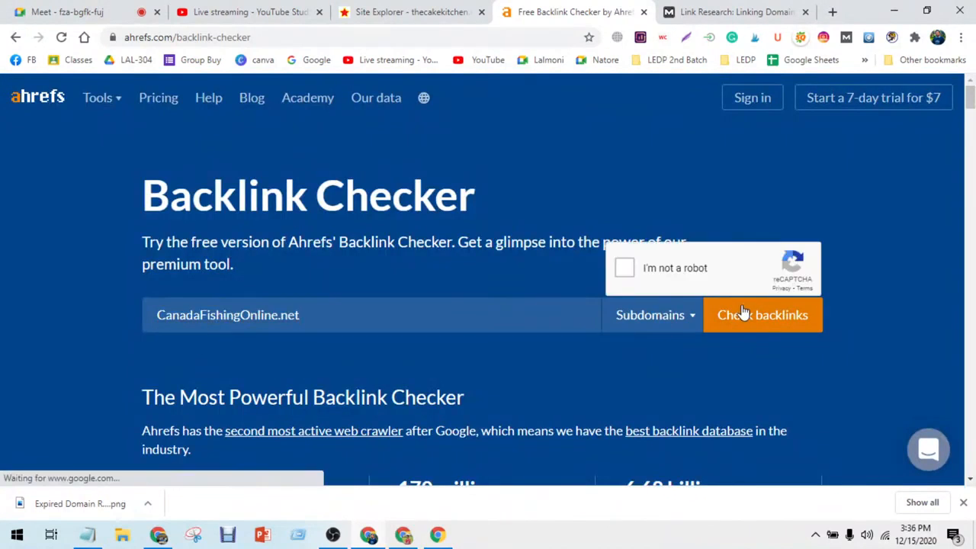
{"action": "left_click", "coordinate": [656, 274]}
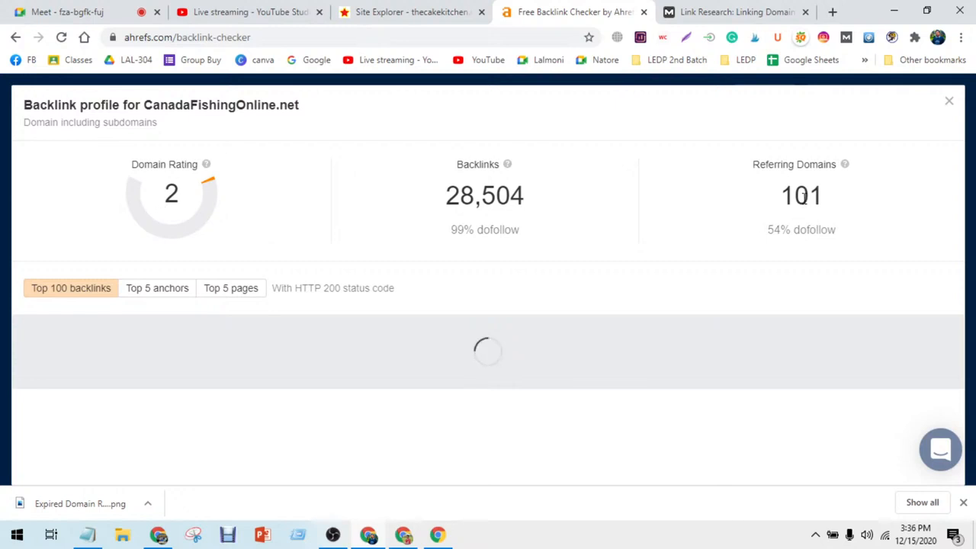
- Examine CanadaFishingOnline.net's referring domain count and its top backlinks in the Ahrefs backlink profile
{"action": "left_click_drag", "start_coordinate": [815, 200], "coordinate": [783, 193]}
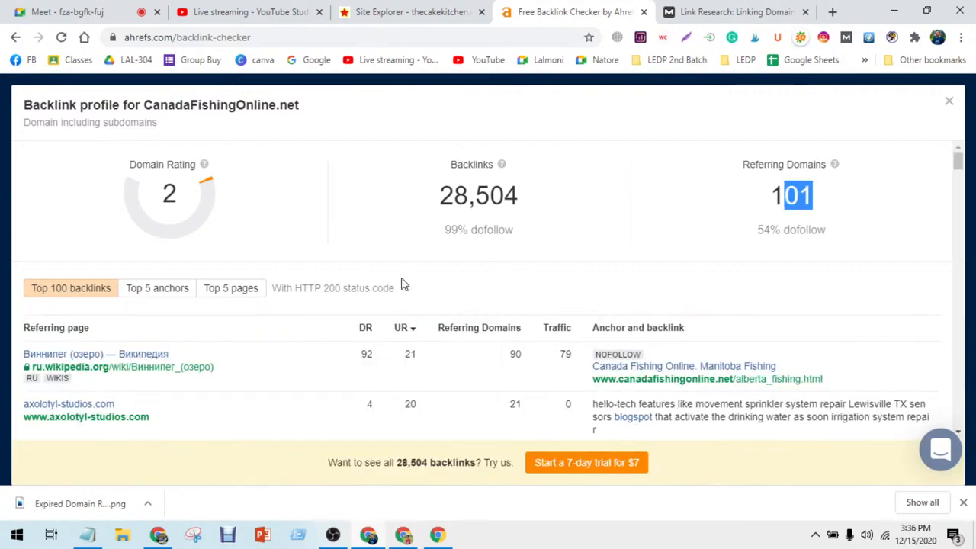
{"action": "scroll", "coordinate": [381, 284], "scroll_direction": "down", "scroll_amount": 2}
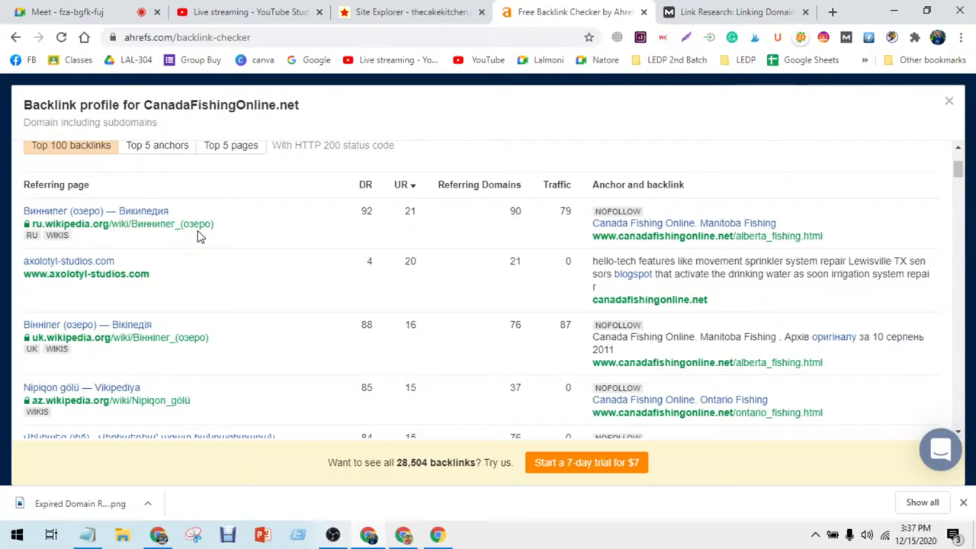
{"action": "scroll", "coordinate": [202, 238], "scroll_direction": "down", "scroll_amount": 1}
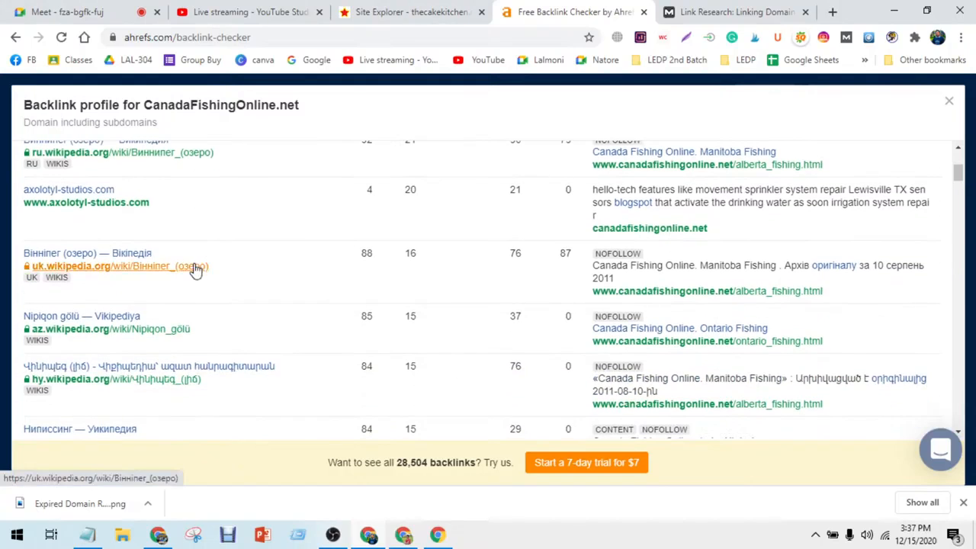
{"action": "scroll", "coordinate": [195, 268], "scroll_direction": "down", "scroll_amount": 2}
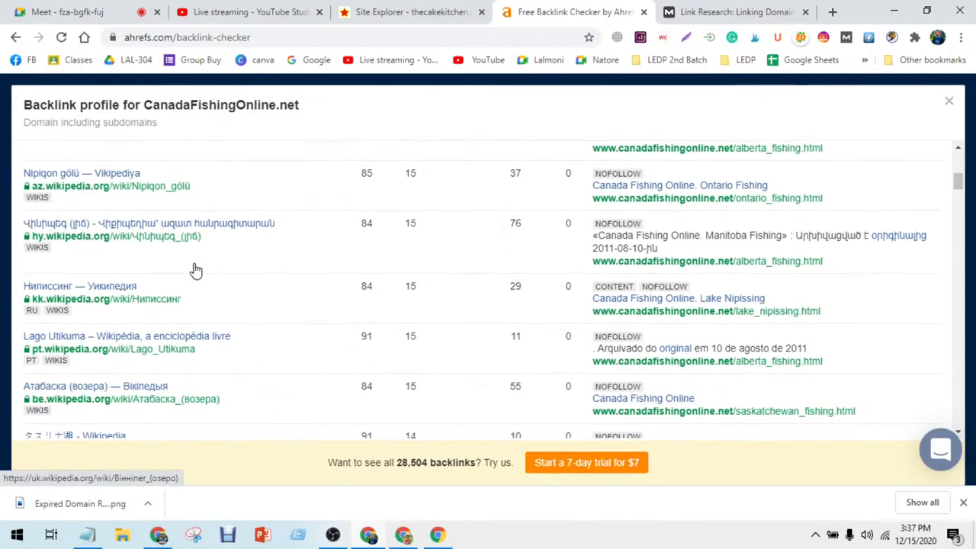
{"action": "scroll", "coordinate": [195, 270], "scroll_direction": "down", "scroll_amount": 2}
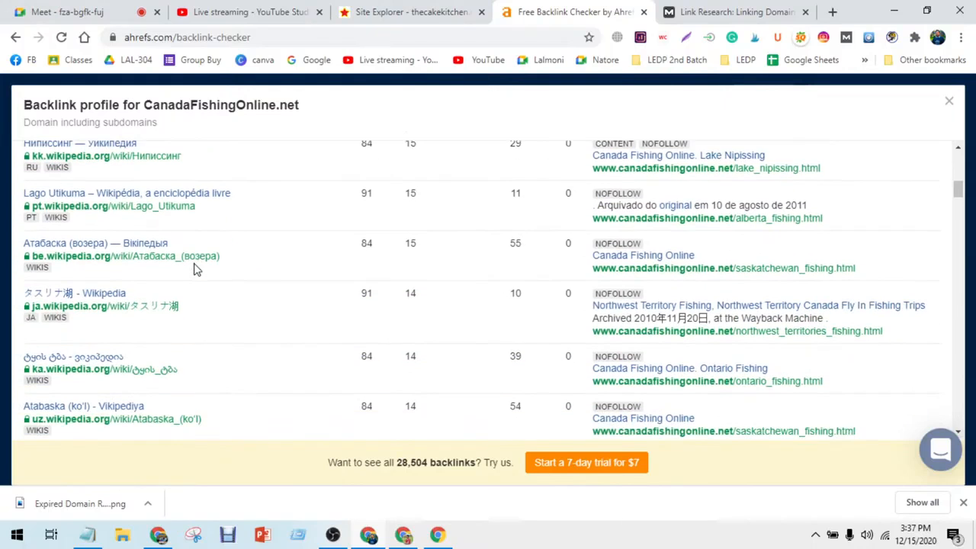
{"action": "scroll", "coordinate": [194, 269], "scroll_direction": "down", "scroll_amount": 2}
{"action": "scroll", "coordinate": [193, 269], "scroll_direction": "down", "scroll_amount": 2}
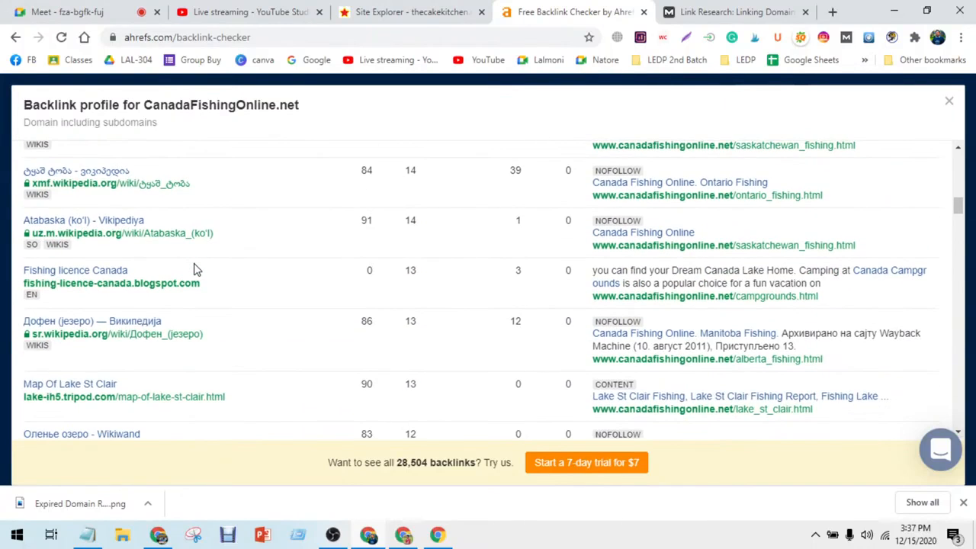
{"action": "scroll", "coordinate": [193, 270], "scroll_direction": "down", "scroll_amount": 3}
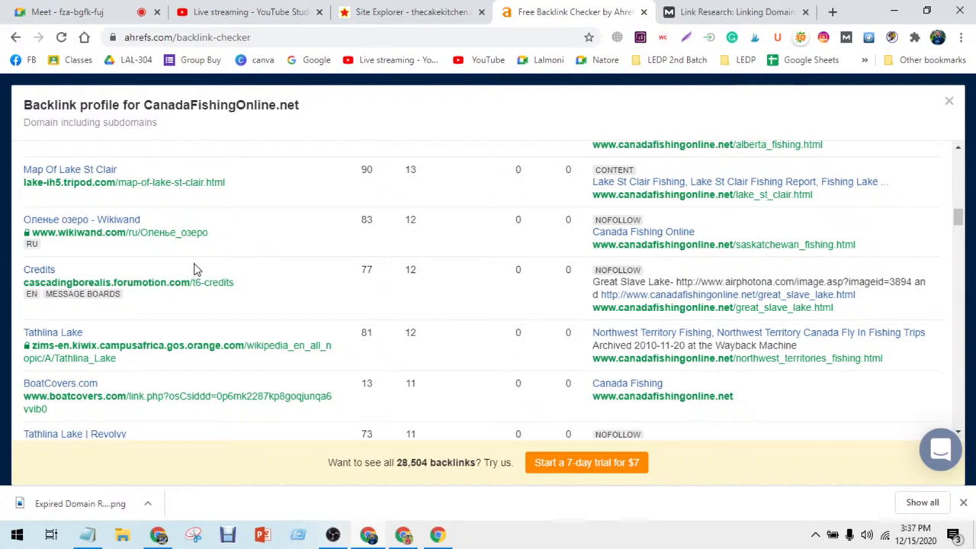
{"action": "scroll", "coordinate": [194, 269], "scroll_direction": "down", "scroll_amount": 2}
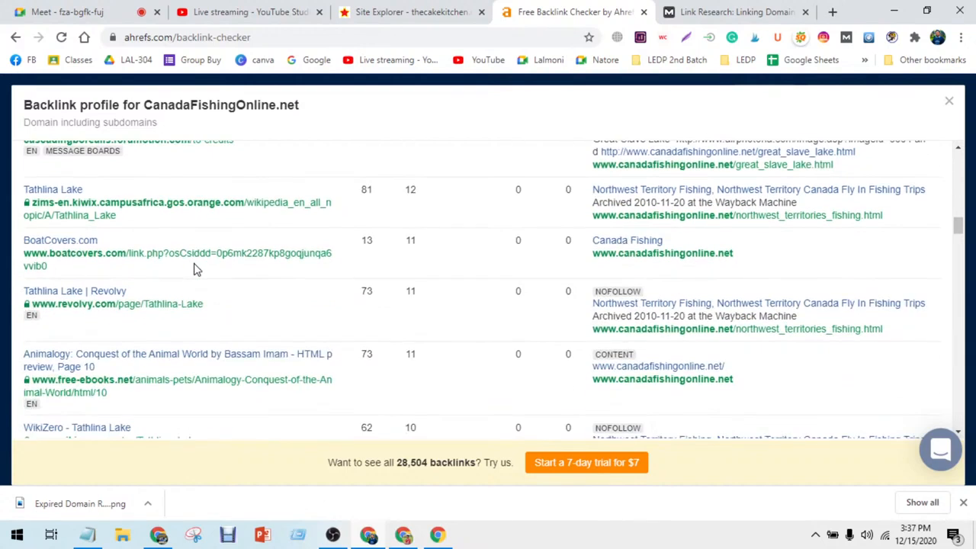
{"action": "scroll", "coordinate": [194, 270], "scroll_direction": "down", "scroll_amount": 2}
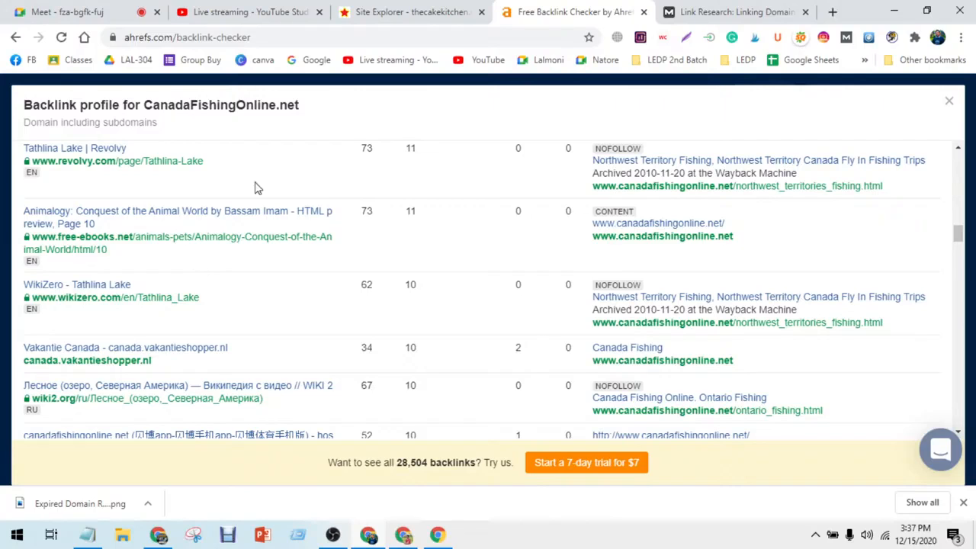
- Return to the archived CanadaFishingOnline.net page in the Wayback Machine and examine its past content
{"action": "left_click", "coordinate": [369, 11]}
{"action": "left_click", "coordinate": [248, 11]}
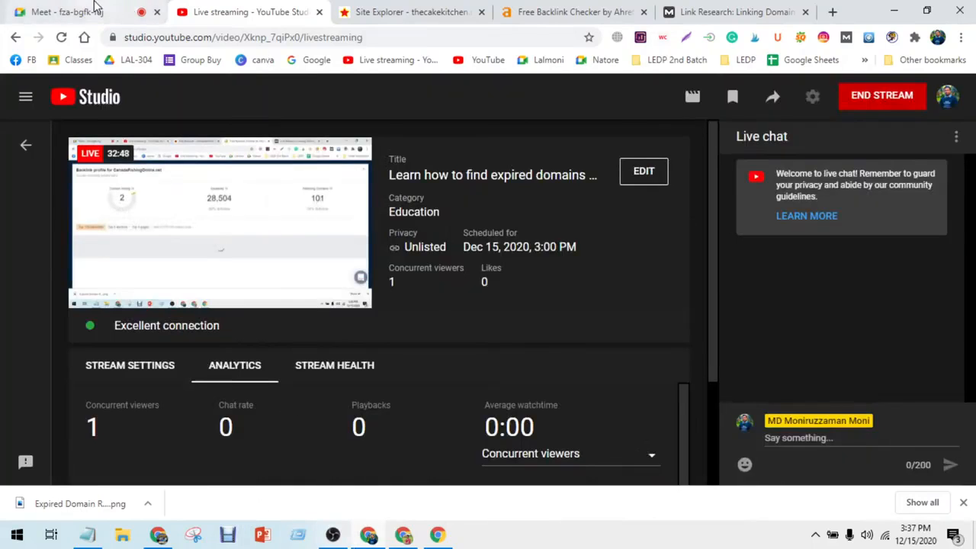
{"action": "left_click", "coordinate": [92, 10]}
{"action": "left_click", "coordinate": [368, 535]}
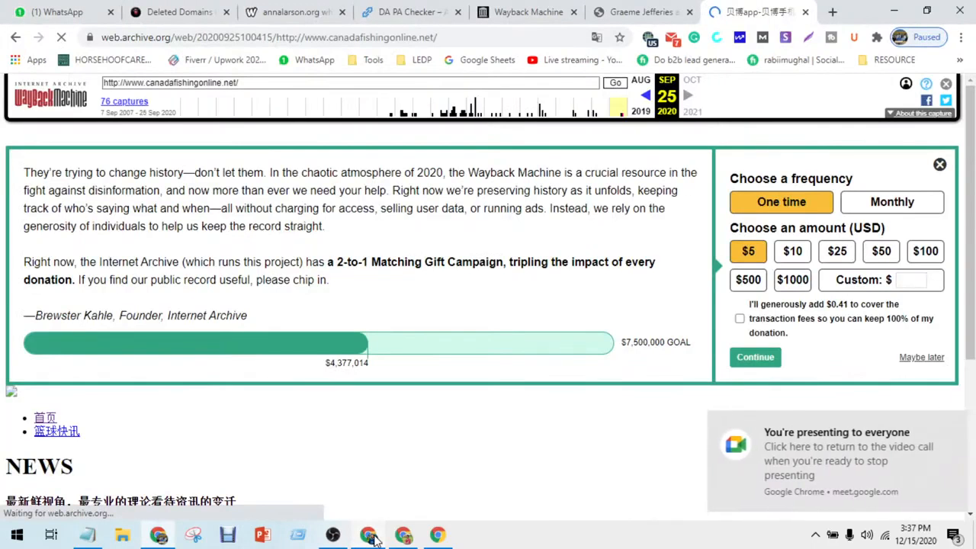
{"action": "scroll", "coordinate": [295, 343], "scroll_direction": "down", "scroll_amount": 3}
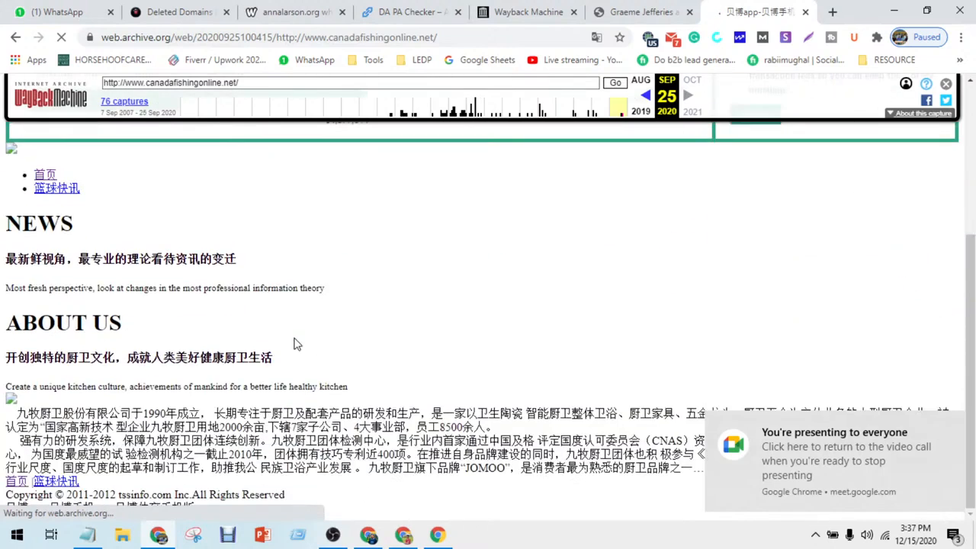
{"action": "scroll", "coordinate": [295, 344], "scroll_direction": "up", "scroll_amount": 2}
{"action": "scroll", "coordinate": [296, 344], "scroll_direction": "down", "scroll_amount": 2}
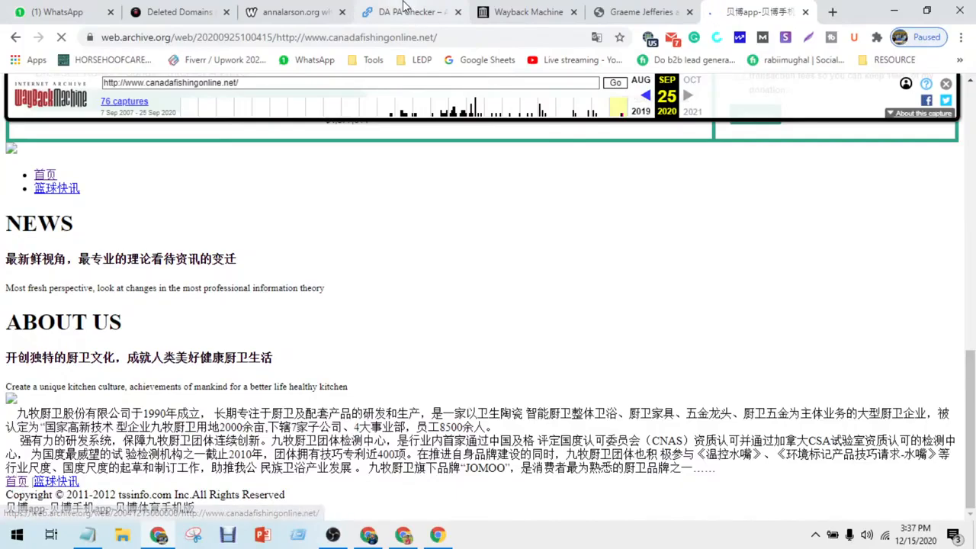
- Switch to the Notepad domain notes and copy Only-DreeMin.com from the candidate list
{"action": "left_click", "coordinate": [404, 12]}
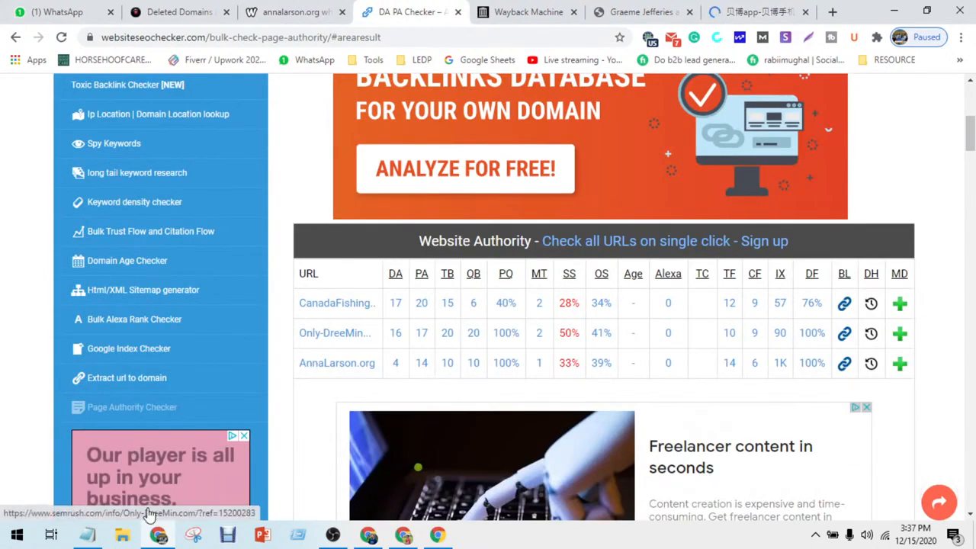
{"action": "left_click", "coordinate": [87, 535]}
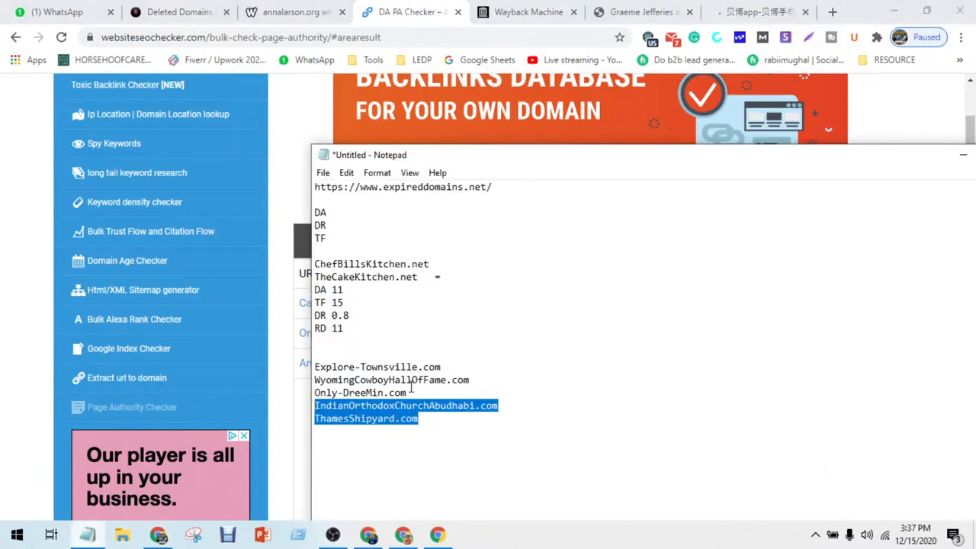
{"action": "left_click_drag", "start_coordinate": [418, 390], "coordinate": [296, 387]}
{"action": "key", "text": "ctrl+c"}
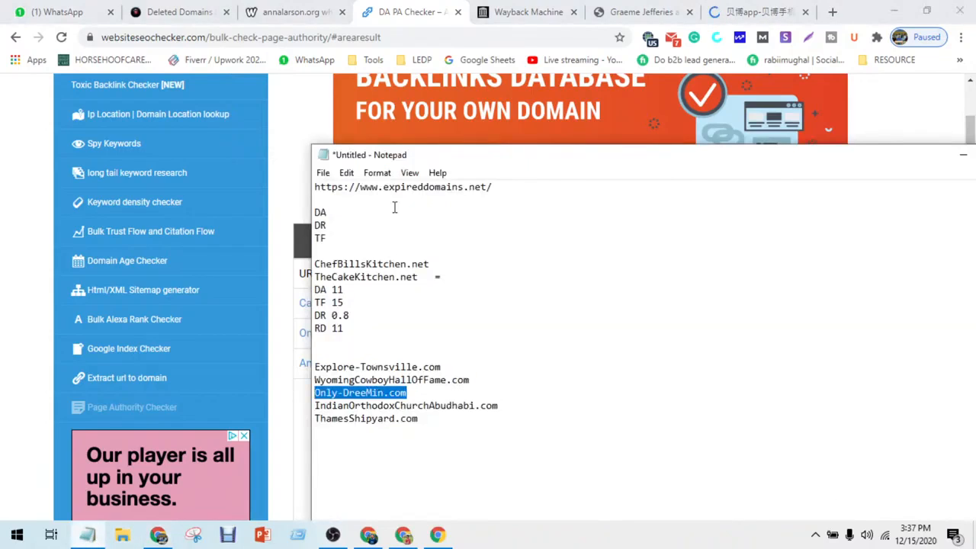
- Replace thecakekitchen.net with Only-DreeMin.com in the Wayback Machine search and look up its captures
{"action": "left_click", "coordinate": [528, 12]}
{"action": "scroll", "coordinate": [414, 149], "scroll_direction": "up", "scroll_amount": 5}
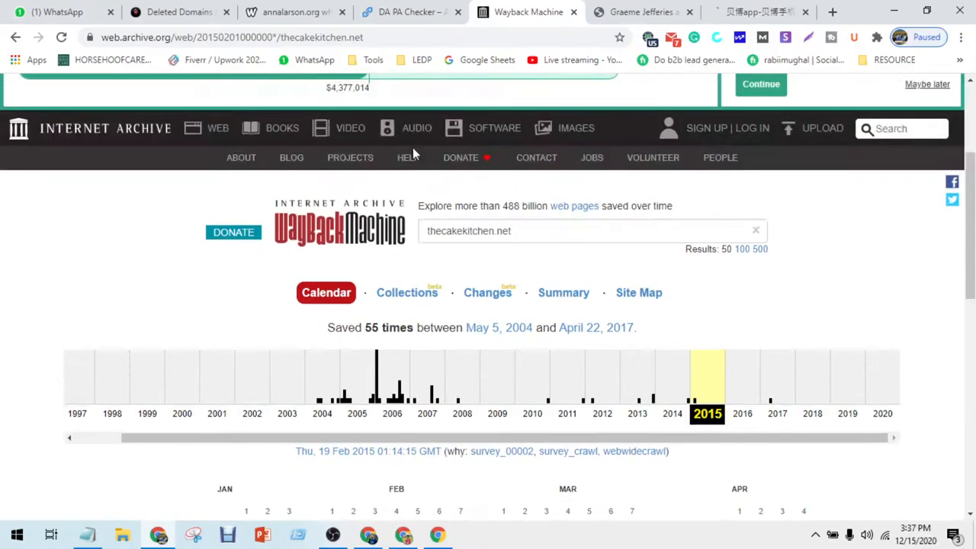
{"action": "scroll", "coordinate": [412, 153], "scroll_direction": "up", "scroll_amount": 3}
{"action": "scroll", "coordinate": [381, 215], "scroll_direction": "down", "scroll_amount": 2}
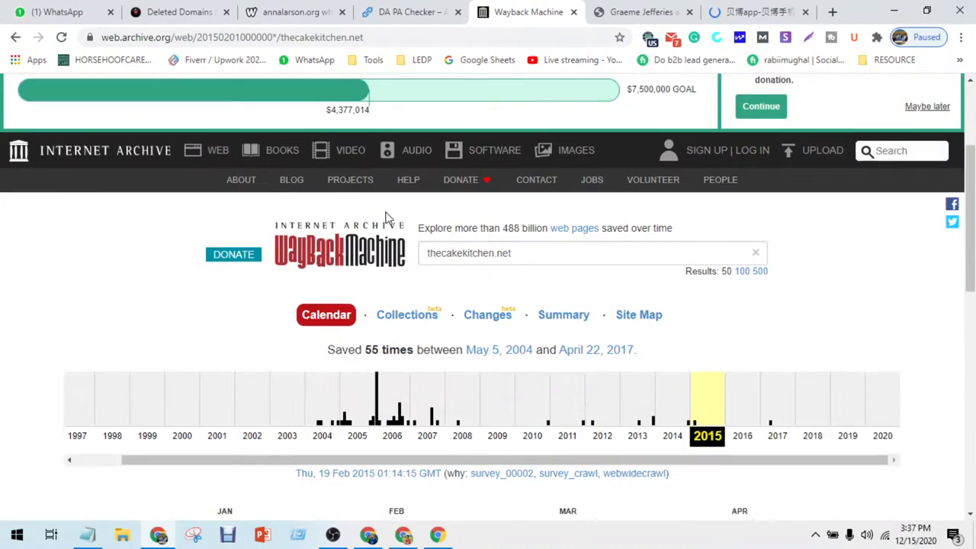
{"action": "scroll", "coordinate": [385, 217], "scroll_direction": "down", "scroll_amount": 1}
{"action": "triple_click", "coordinate": [496, 219]}
{"action": "key", "text": "ctrl+v"}
{"action": "key", "text": "Return"}
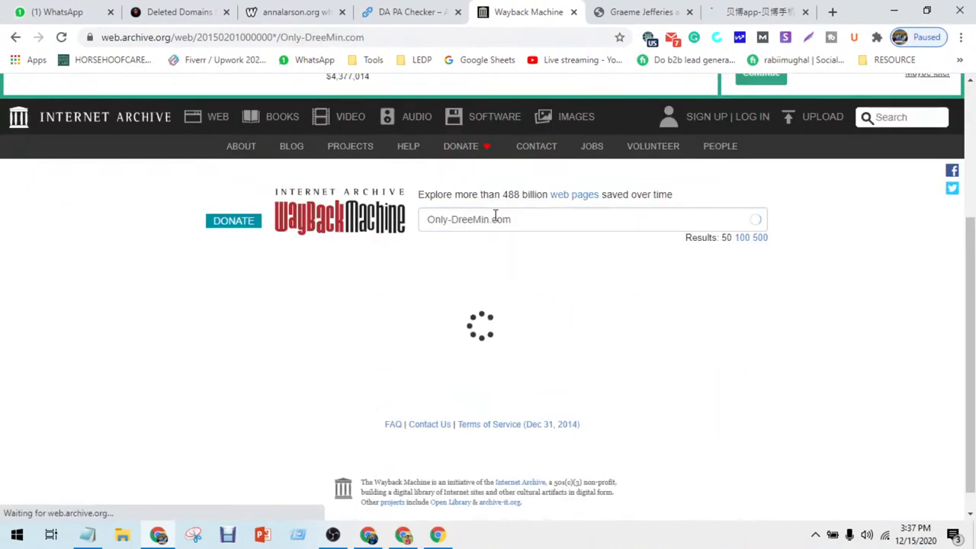
- Close the archived pages of TheCakeKitchen.net and CanadaFishingOnline.net, keeping the Only-DreeMin.com capture calendar open
{"action": "left_click", "coordinate": [630, 7]}
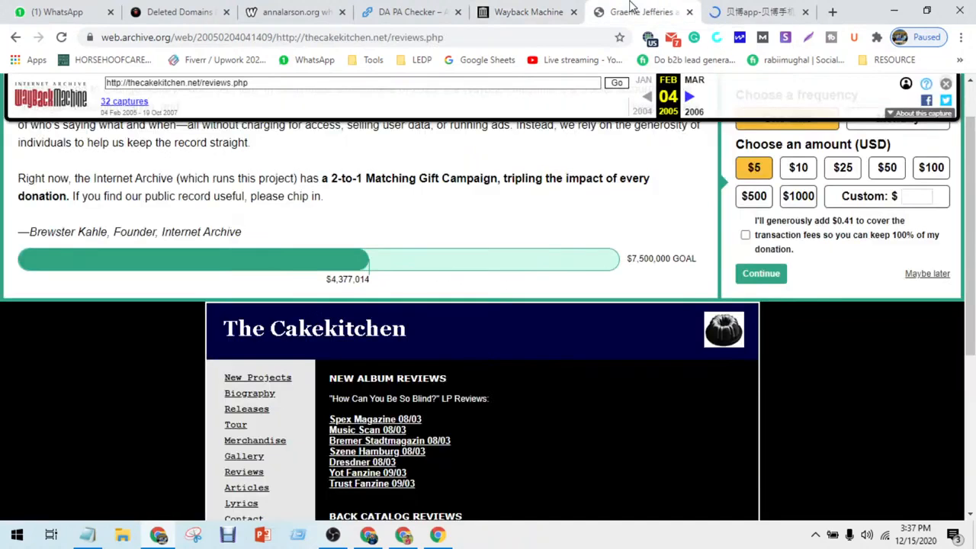
{"action": "left_click", "coordinate": [585, 6]}
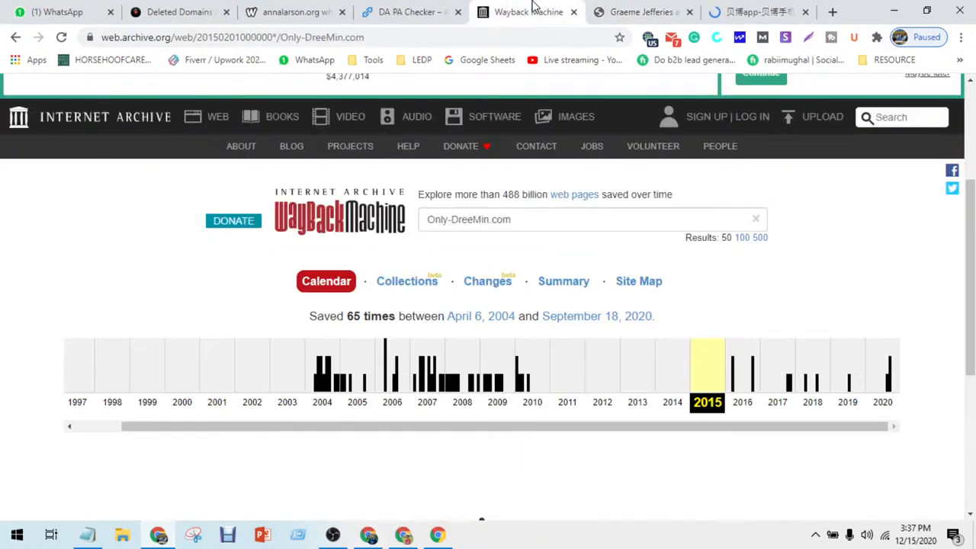
{"action": "left_click", "coordinate": [610, 12]}
{"action": "key", "text": "ctrl+w"}
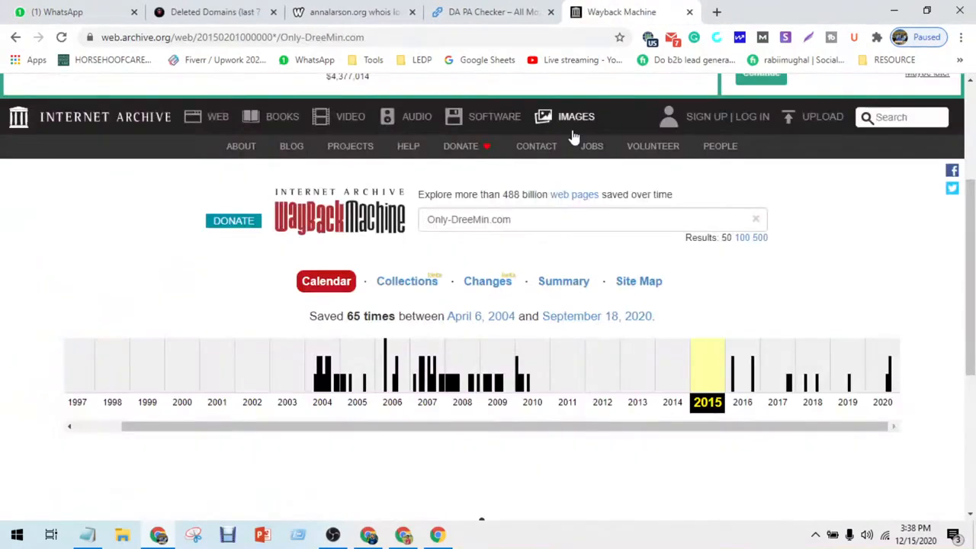
- Examine the capture timeline of Only-DreeMin.com and display the calendar for 2020
{"action": "scroll", "coordinate": [529, 245], "scroll_direction": "down", "scroll_amount": 3}
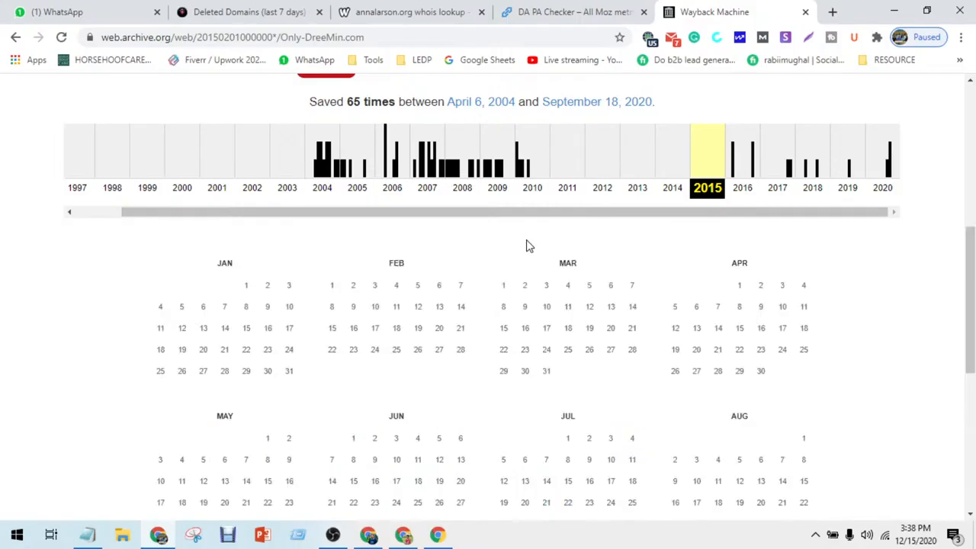
{"action": "scroll", "coordinate": [529, 246], "scroll_direction": "up", "scroll_amount": 1}
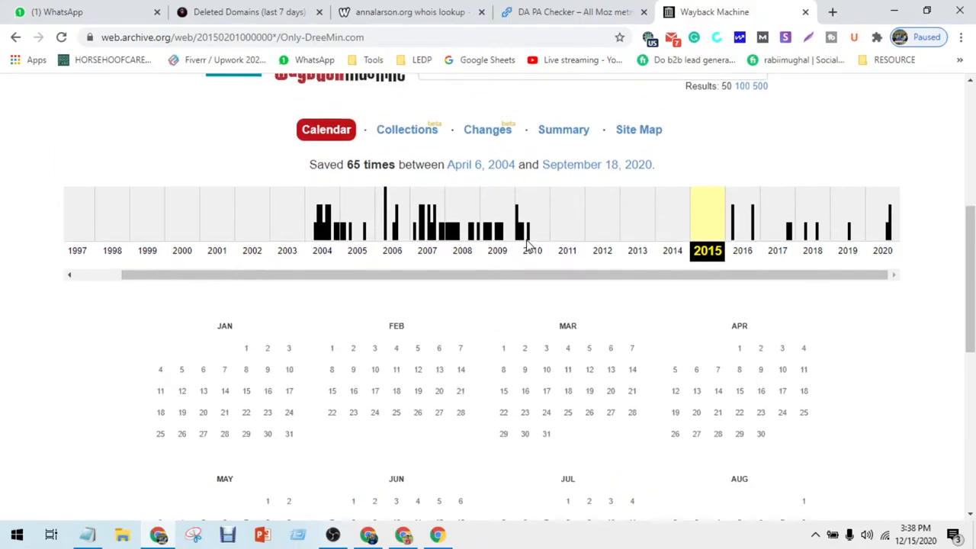
{"action": "scroll", "coordinate": [527, 245], "scroll_direction": "down", "scroll_amount": 1}
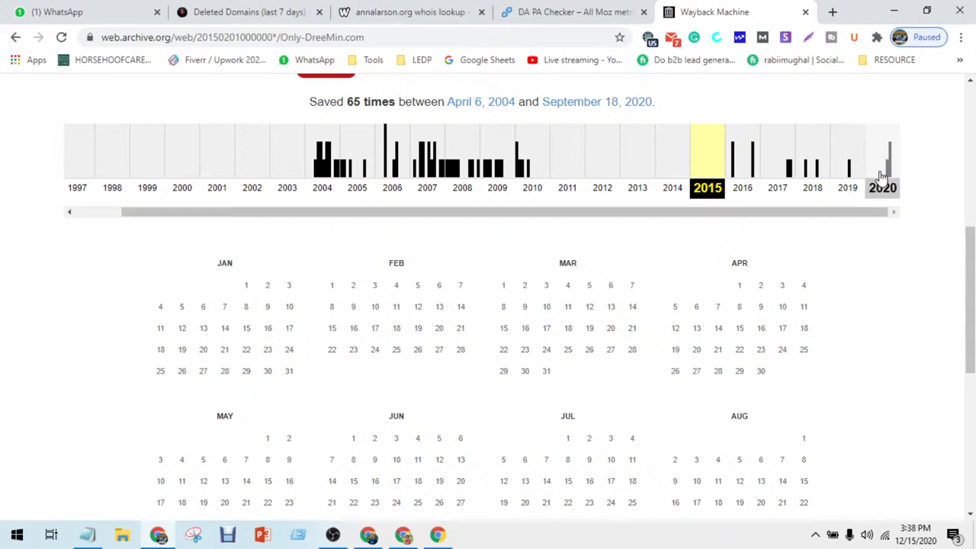
{"action": "left_click", "coordinate": [882, 179]}
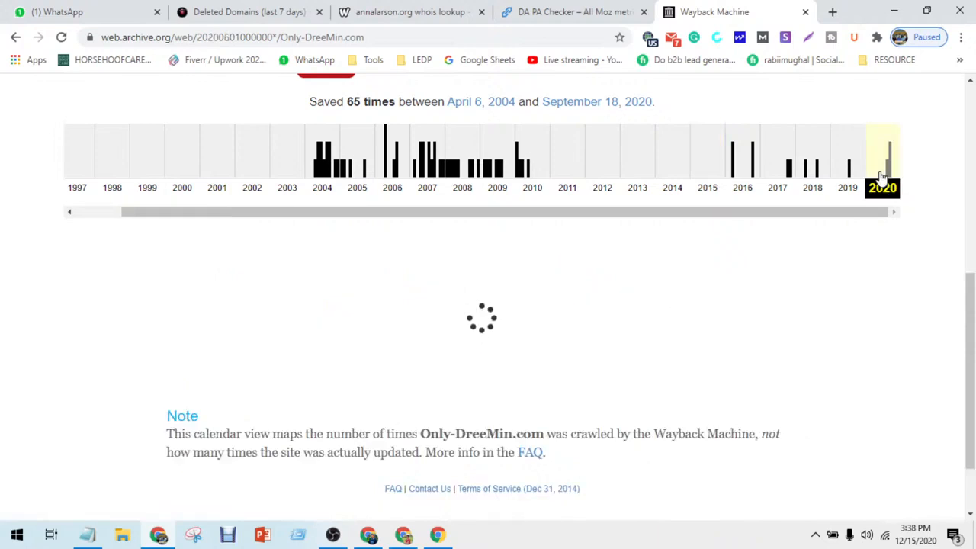
- Switch to the Google Meet chat, open the shared HuntingNet forum profile link and view its social profile links
{"action": "left_click", "coordinate": [369, 536]}
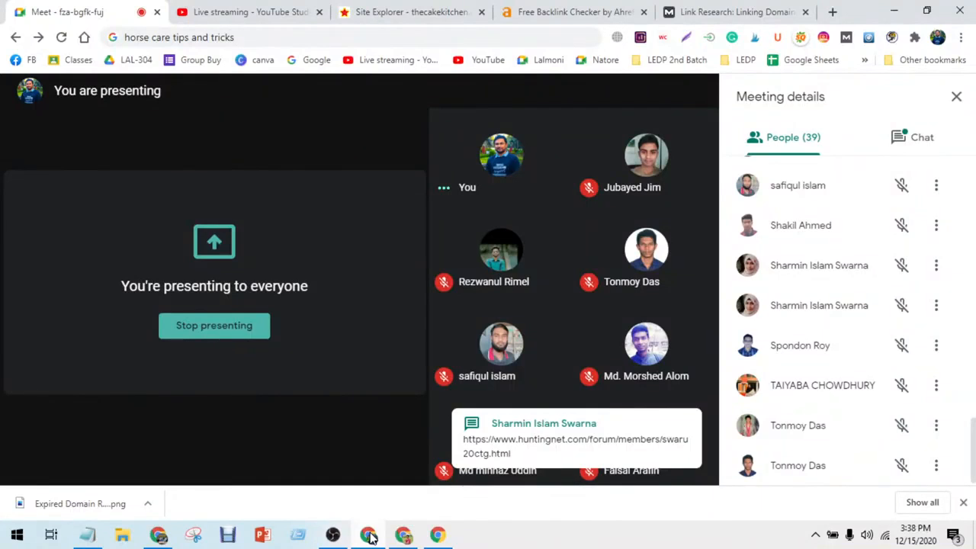
{"action": "left_click", "coordinate": [901, 136]}
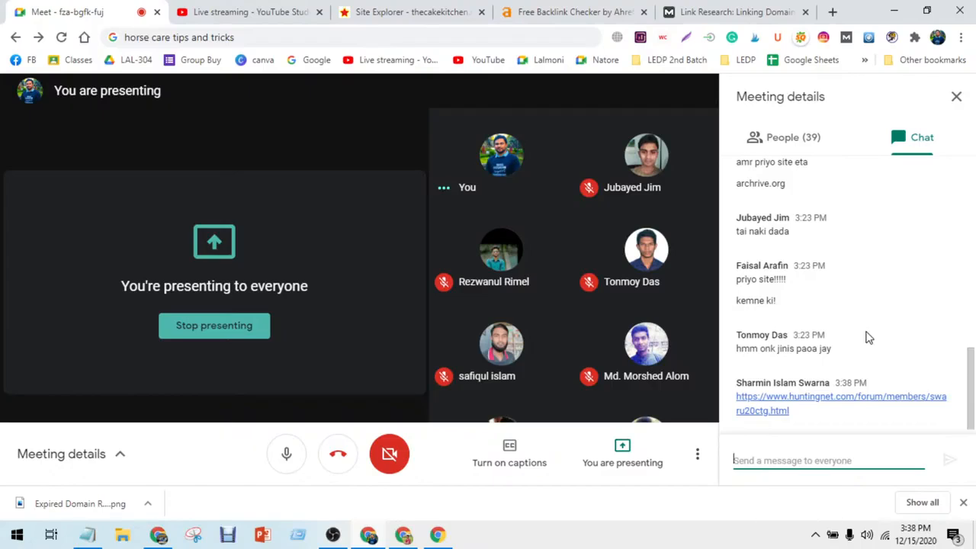
{"action": "left_click", "coordinate": [849, 404]}
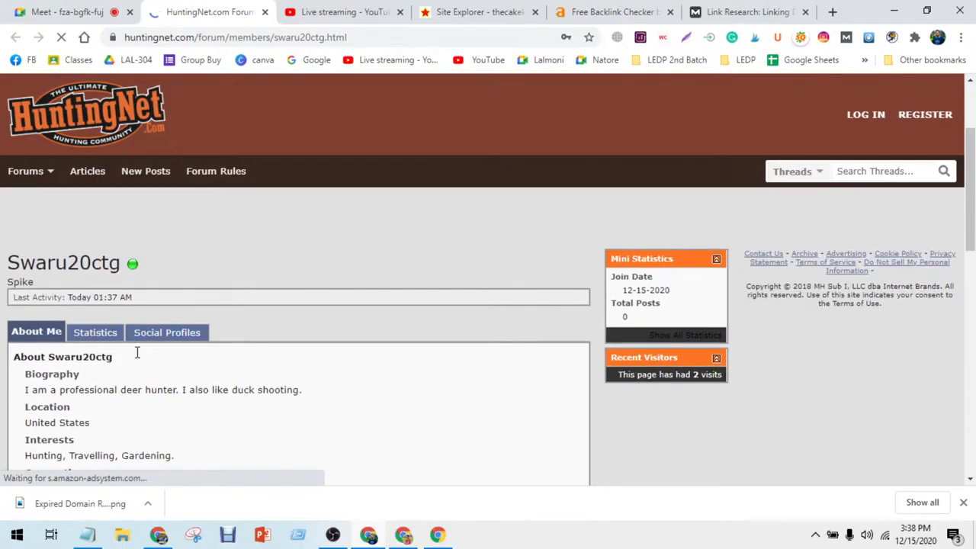
{"action": "left_click", "coordinate": [176, 344]}
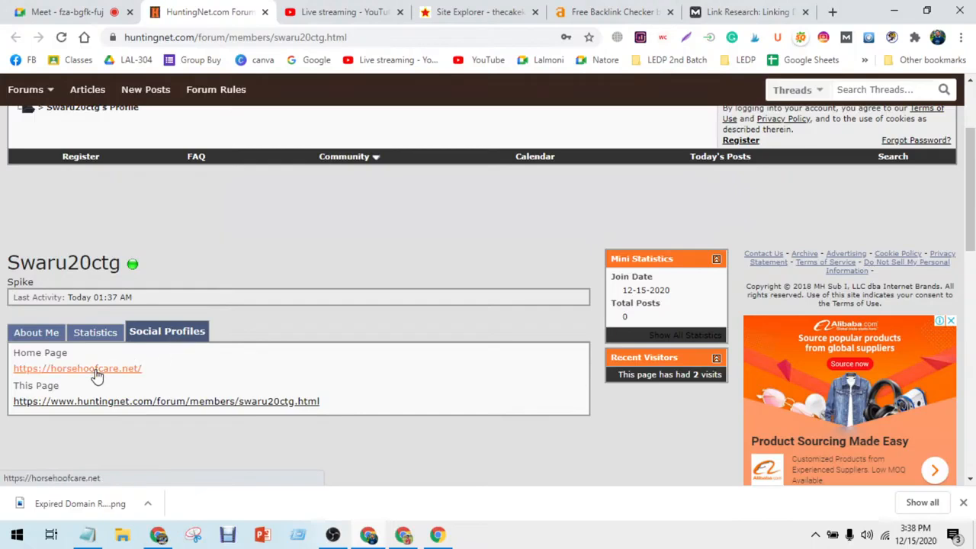
- Return to the Only-DreeMin.com capture calendar and open the September 8 and August 12, 2020 snapshots in new tabs
{"action": "left_click", "coordinate": [370, 534]}
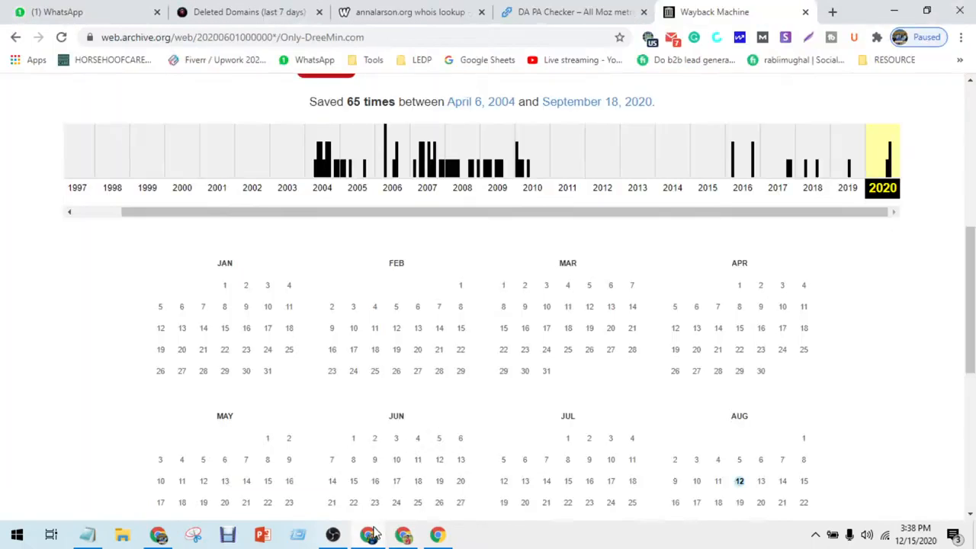
{"action": "scroll", "coordinate": [660, 331], "scroll_direction": "down", "scroll_amount": 3}
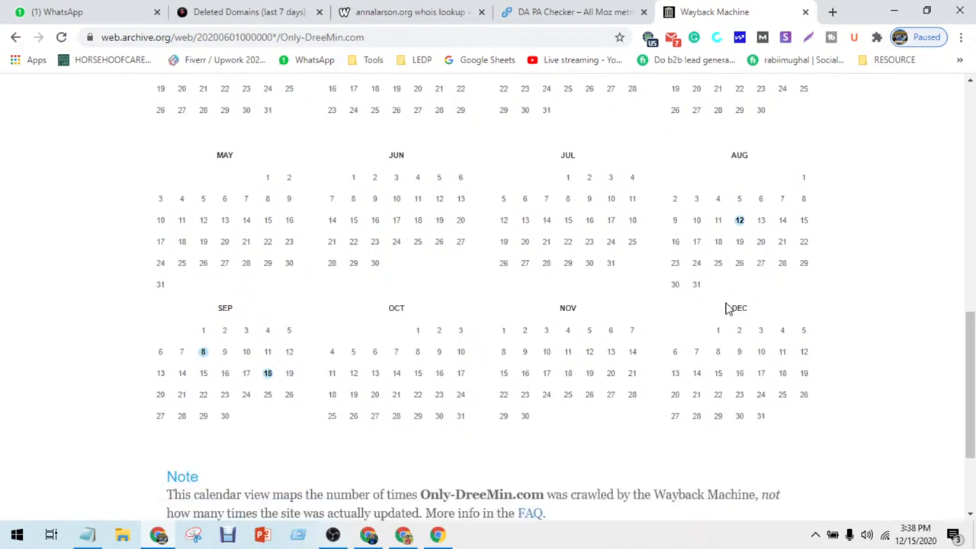
{"action": "mouse_move", "coordinate": [270, 347]}
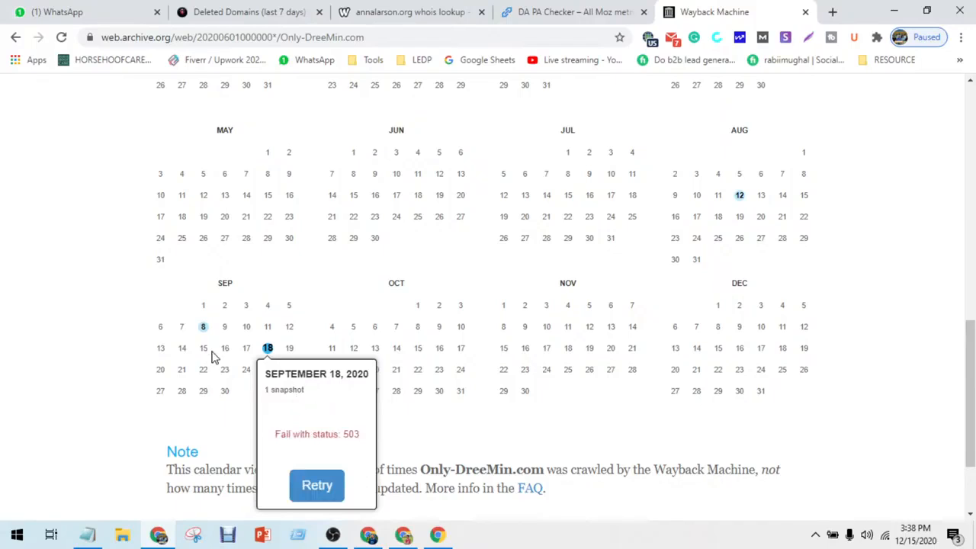
{"action": "mouse_move", "coordinate": [204, 332]}
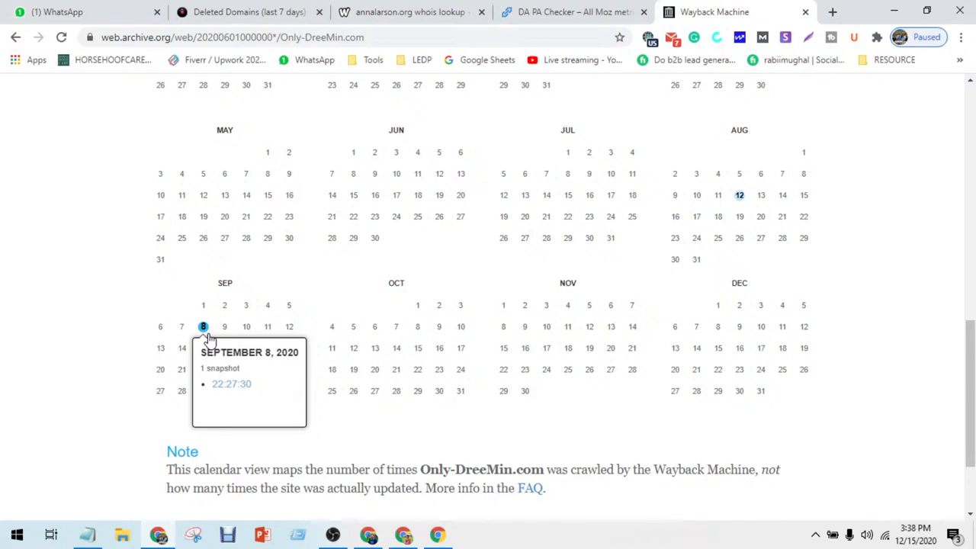
{"action": "middle_click", "coordinate": [236, 391]}
{"action": "scroll", "coordinate": [765, 364], "scroll_direction": "up", "scroll_amount": 1}
{"action": "mouse_move", "coordinate": [741, 270]}
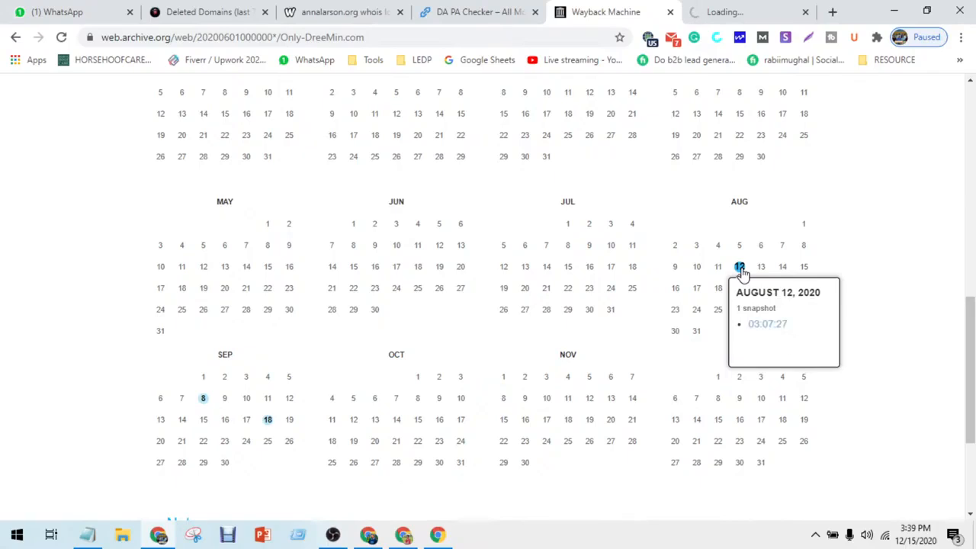
{"action": "middle_click", "coordinate": [765, 325]}
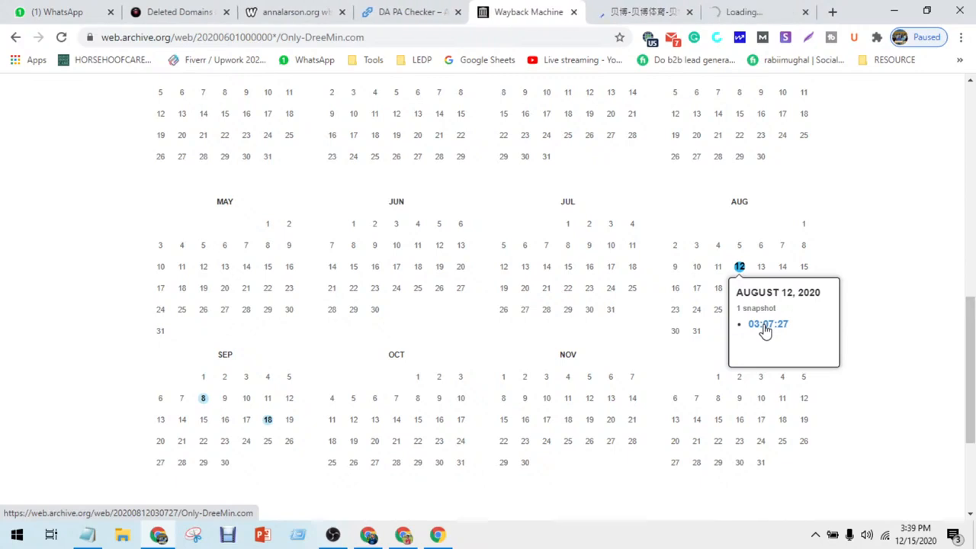
{"action": "scroll", "coordinate": [679, 183], "scroll_direction": "up", "scroll_amount": 4}
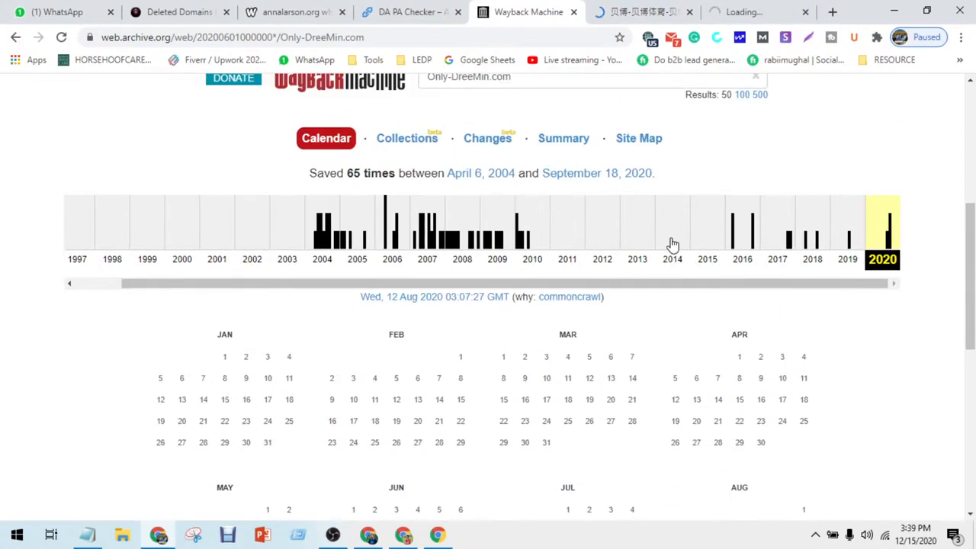
- Examine the archived content of Only-DreeMin.com in the two opened 2020 snapshots
{"action": "left_click", "coordinate": [620, 9]}
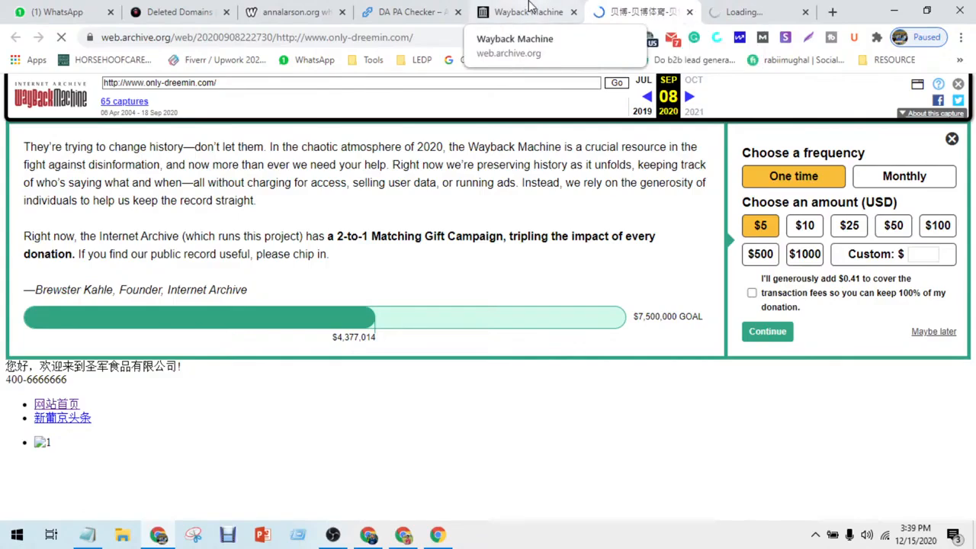
{"action": "left_click", "coordinate": [526, 11]}
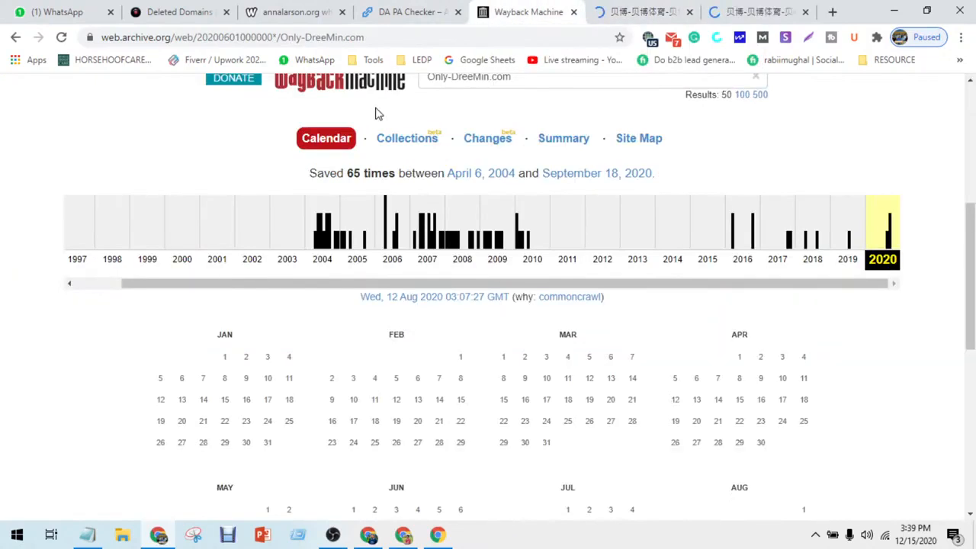
{"action": "left_click", "coordinate": [646, 9]}
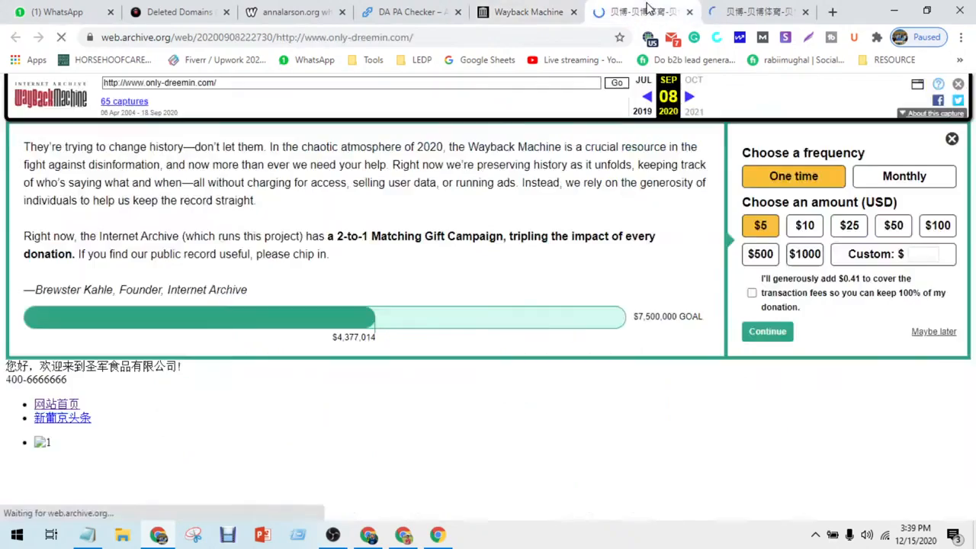
{"action": "left_click", "coordinate": [734, 9]}
- Switch to the Ahrefs Backlink Checker and examine CanadaFishingOnline.net's top 5 anchors and top 5 pages
{"action": "left_click", "coordinate": [369, 535]}
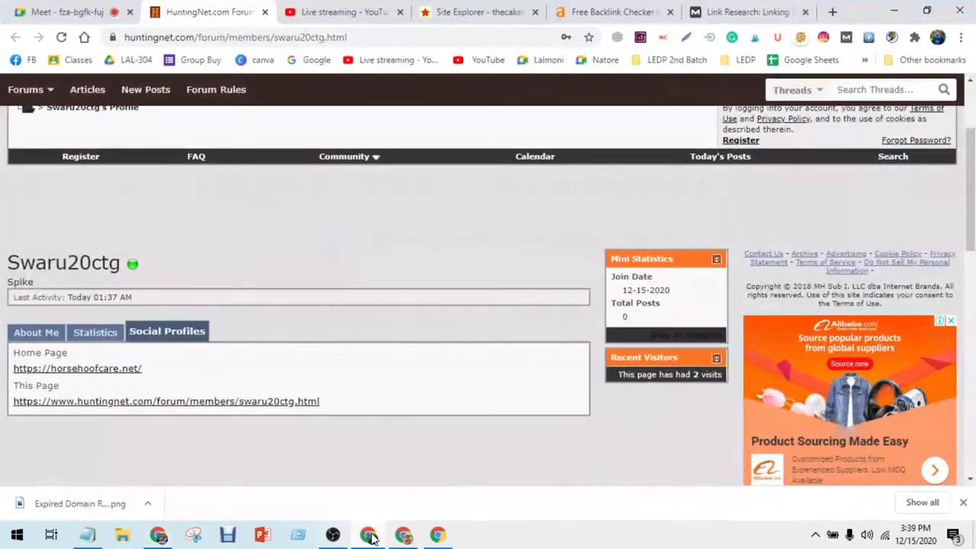
{"action": "left_click", "coordinate": [491, 9]}
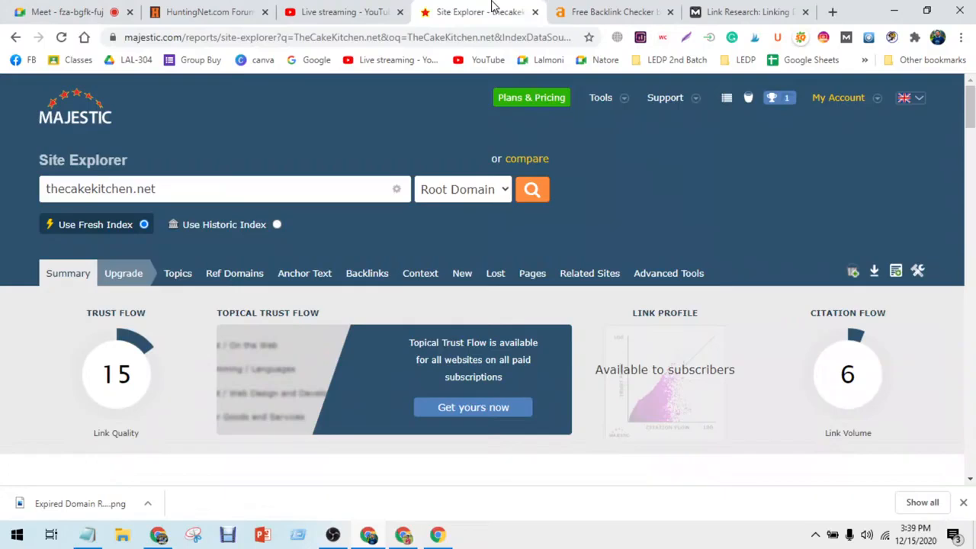
{"action": "left_click", "coordinate": [616, 11]}
{"action": "scroll", "coordinate": [392, 324], "scroll_direction": "up", "scroll_amount": 3}
{"action": "scroll", "coordinate": [389, 325], "scroll_direction": "up", "scroll_amount": 10}
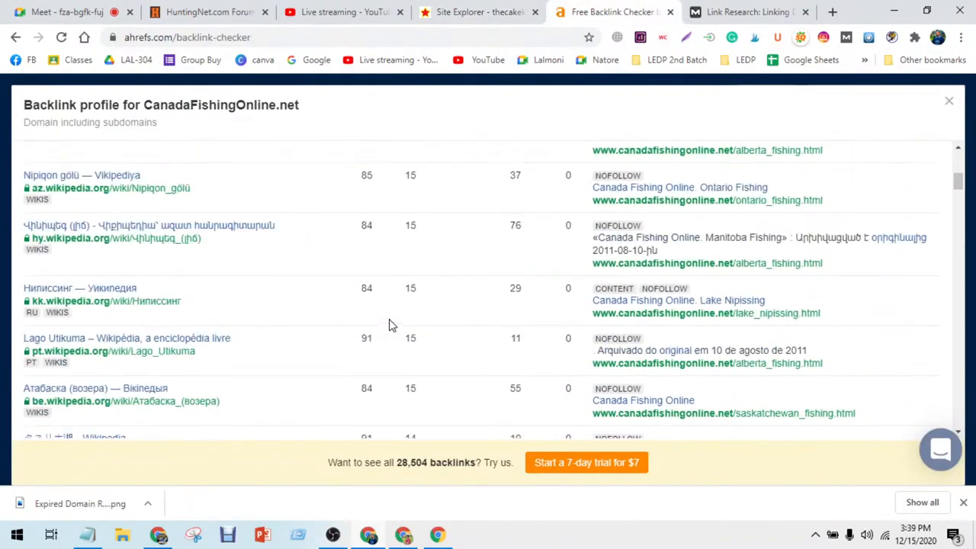
{"action": "left_click", "coordinate": [155, 300]}
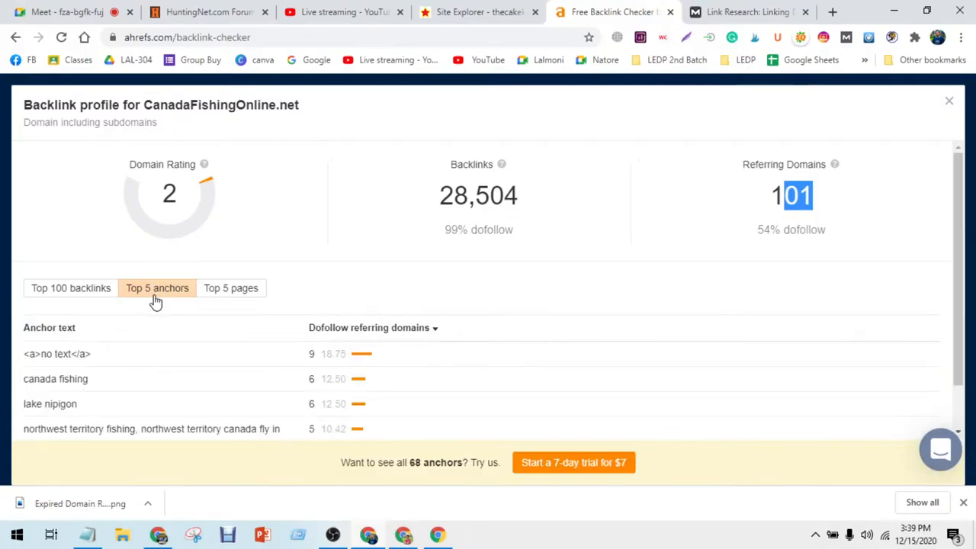
{"action": "scroll", "coordinate": [140, 324], "scroll_direction": "down", "scroll_amount": 1}
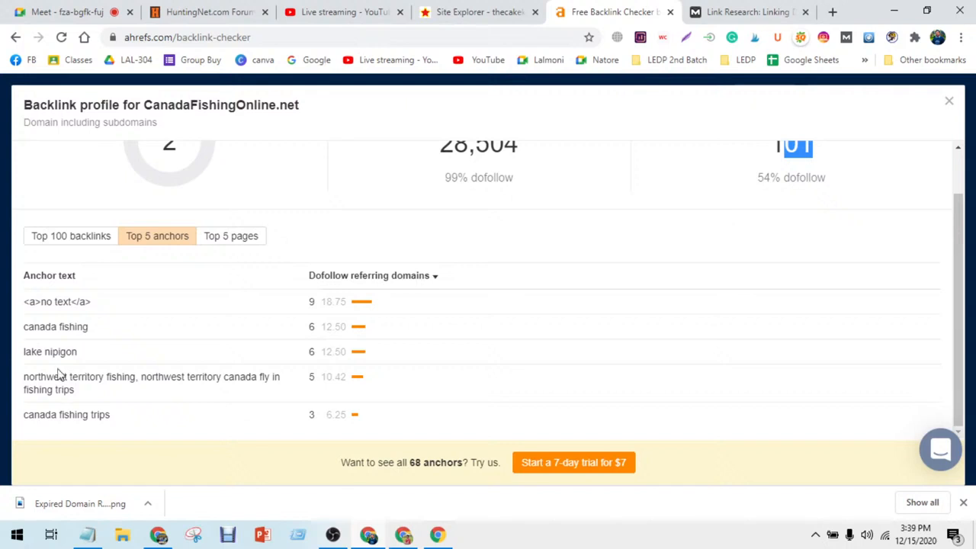
{"action": "left_click_drag", "start_coordinate": [51, 352], "coordinate": [61, 352]}
{"action": "left_click", "coordinate": [211, 242]}
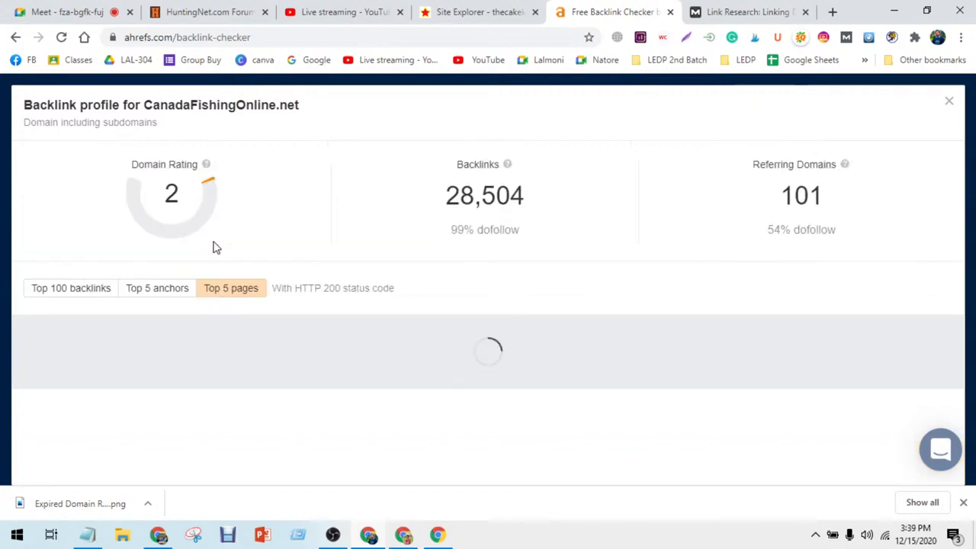
- View the Majestic Site Explorer report for thecakekitchen.net and return to the Google Meet chat
{"action": "left_click", "coordinate": [500, 13]}
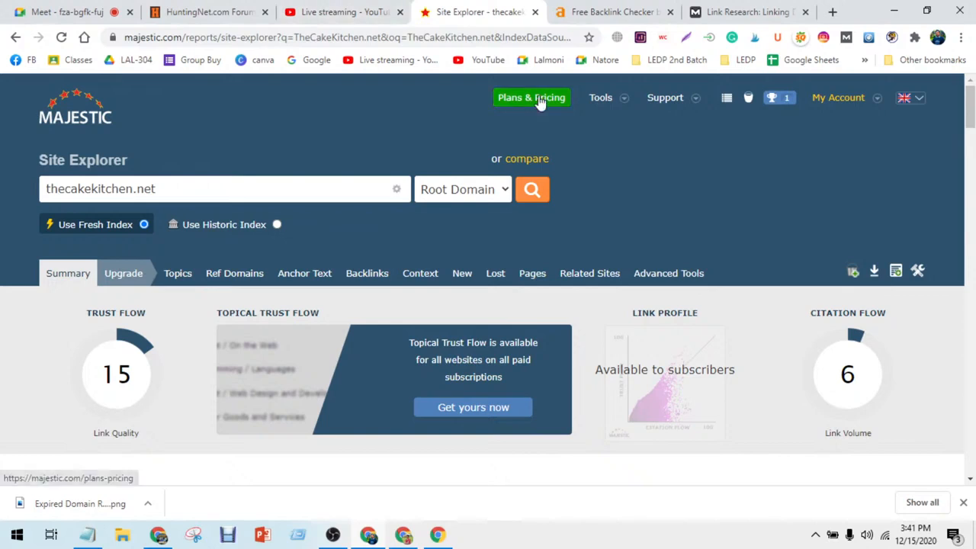
{"action": "left_click", "coordinate": [9, 9]}
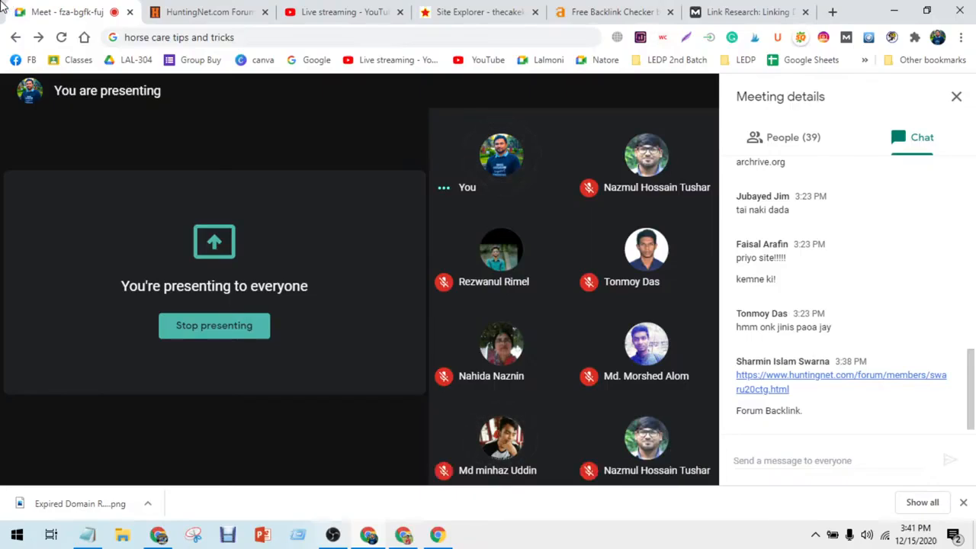
- Switch to the Majestic Site Explorer page and load the Fiverr homepage in its place
{"action": "mouse_move", "coordinate": [48, 284]}
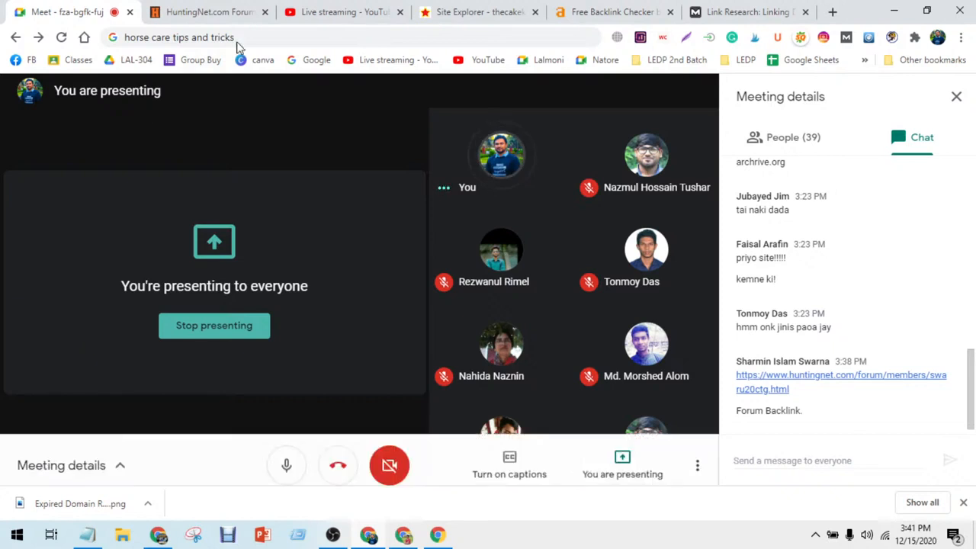
{"action": "left_click", "coordinate": [462, 12]}
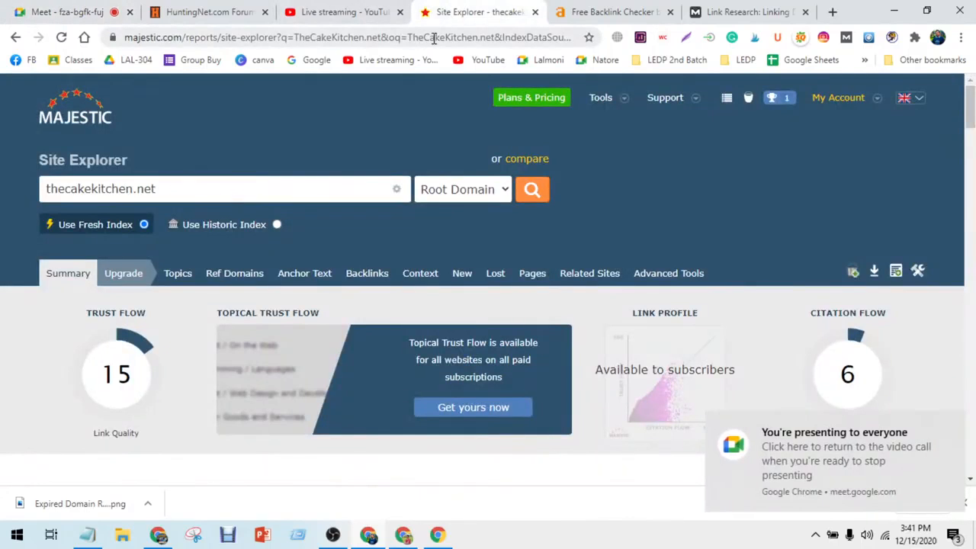
{"action": "left_click", "coordinate": [433, 38]}
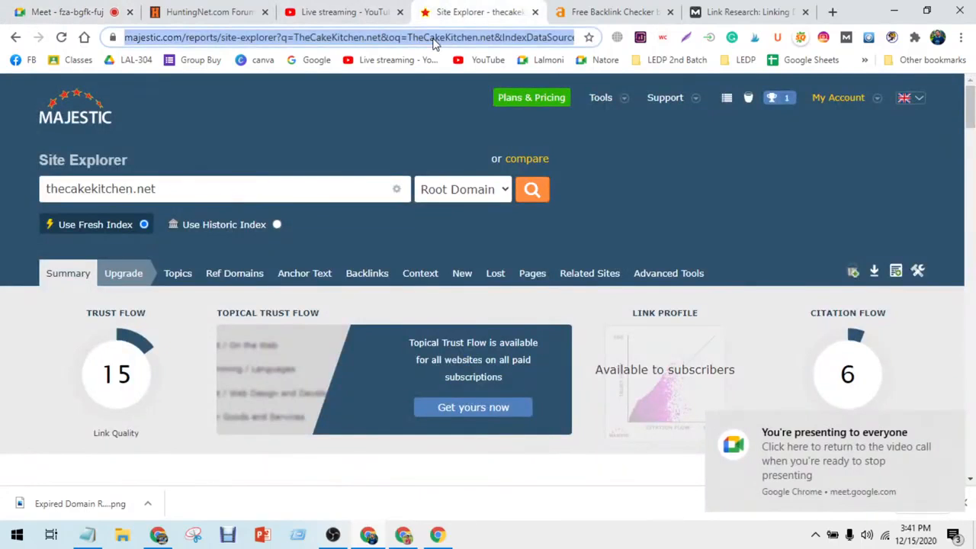
{"action": "type", "text": "fi"}
{"action": "key", "text": "Return"}
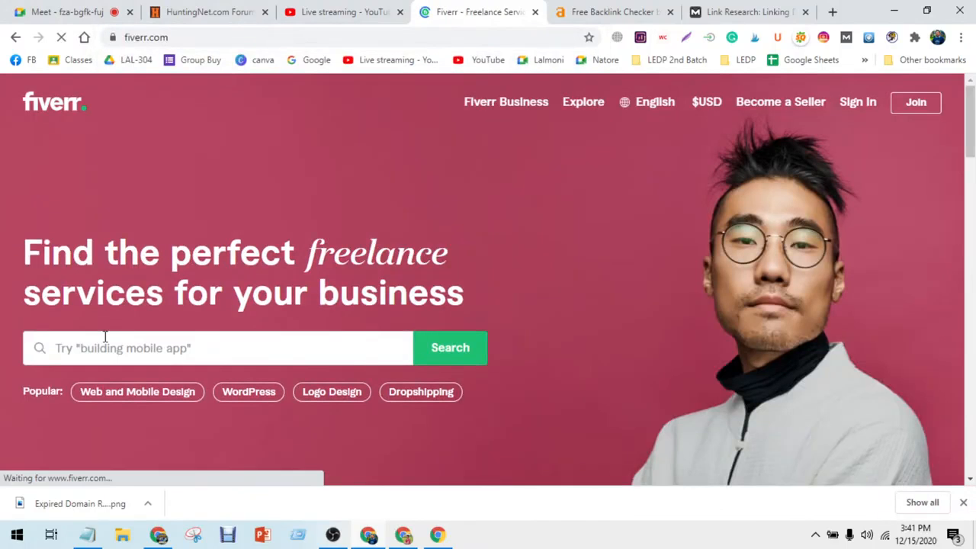
- Search Fiverr for the suggested service "expired domain research"
{"action": "left_click", "coordinate": [105, 339]}
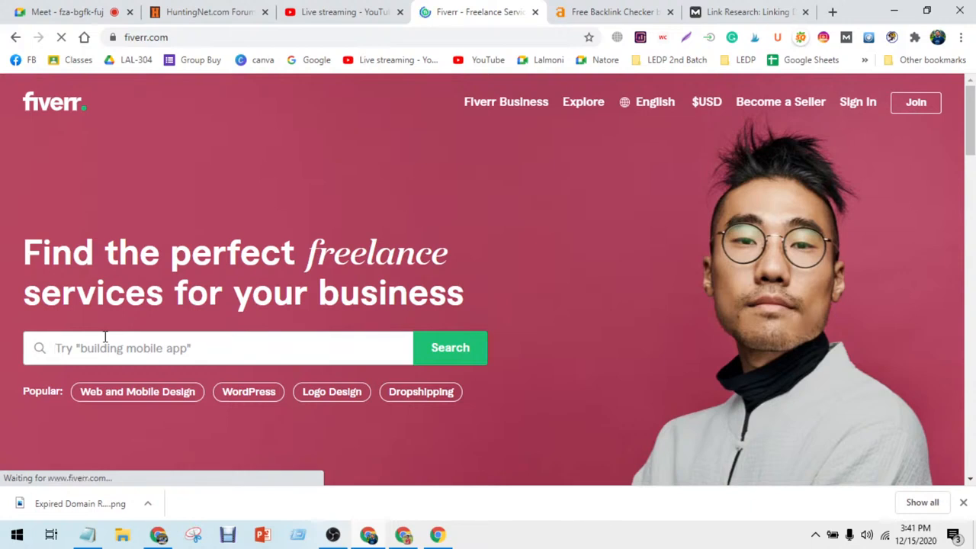
{"action": "type", "text": "e"}
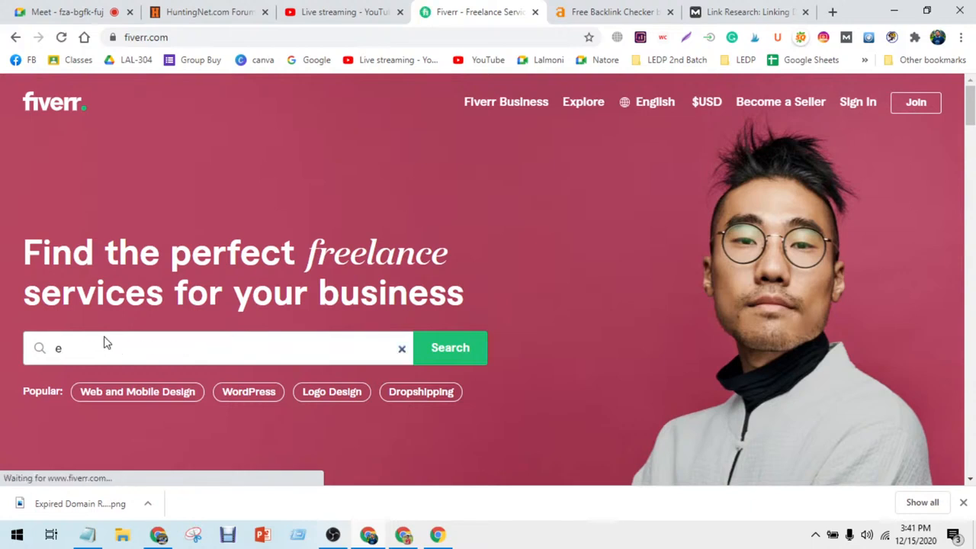
{"action": "type", "text": "xpire"}
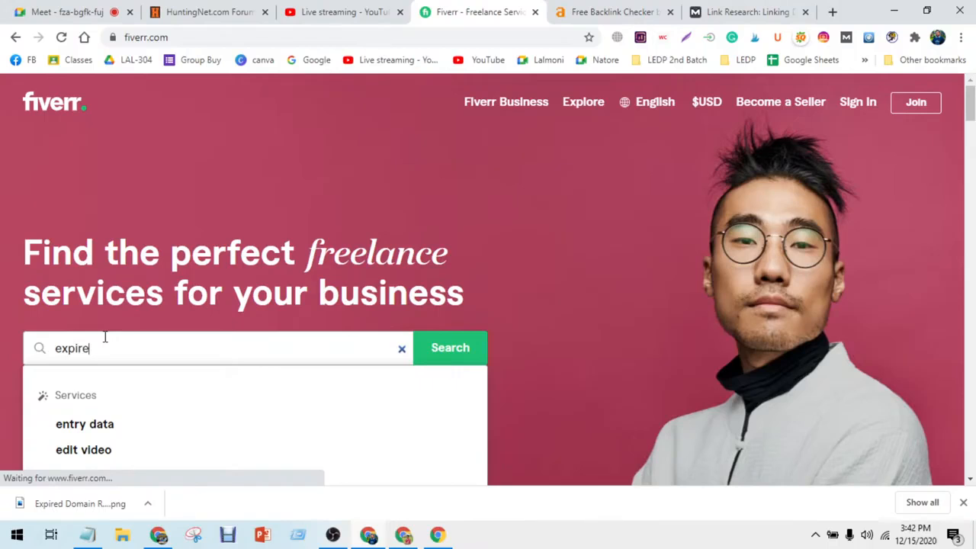
{"action": "type", "text": "d domain"}
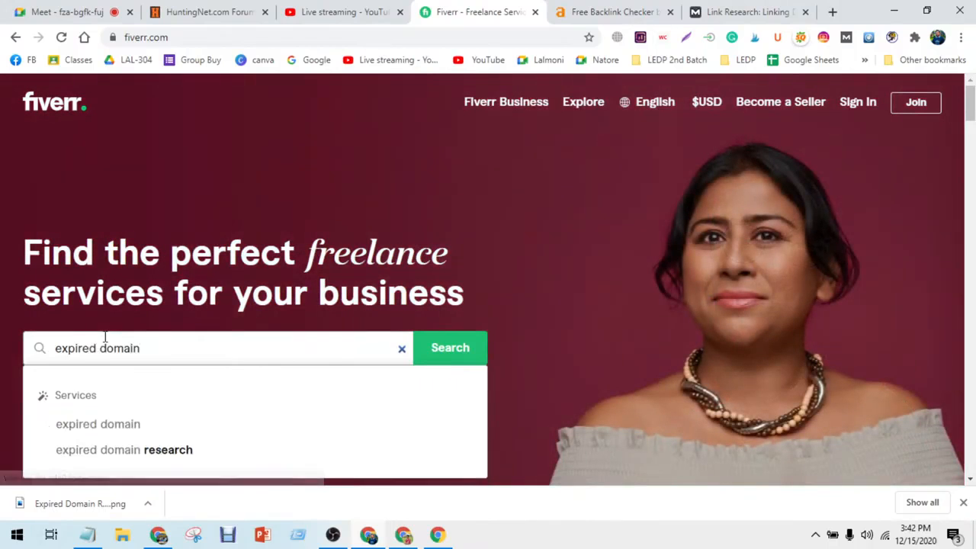
{"action": "scroll", "coordinate": [105, 336], "scroll_direction": "down", "scroll_amount": 1}
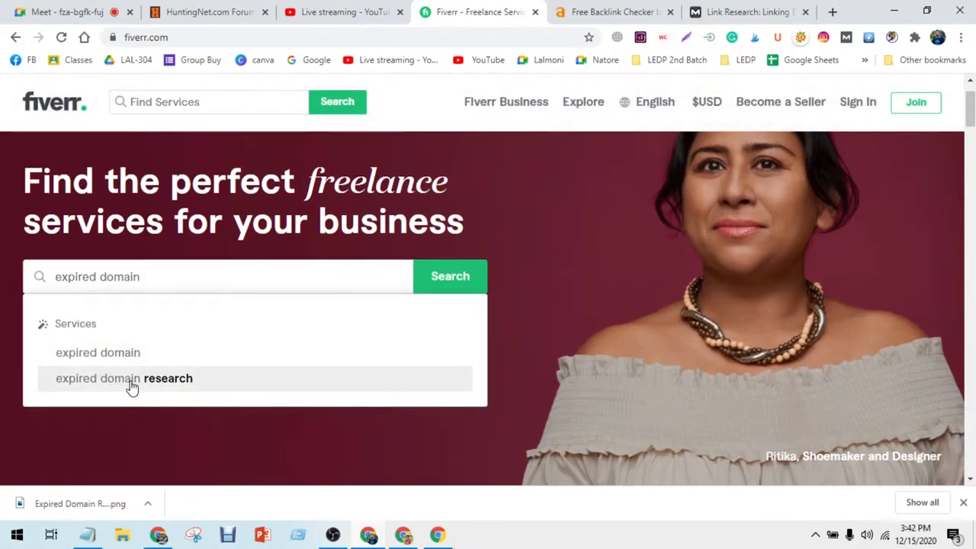
{"action": "left_click", "coordinate": [130, 381]}
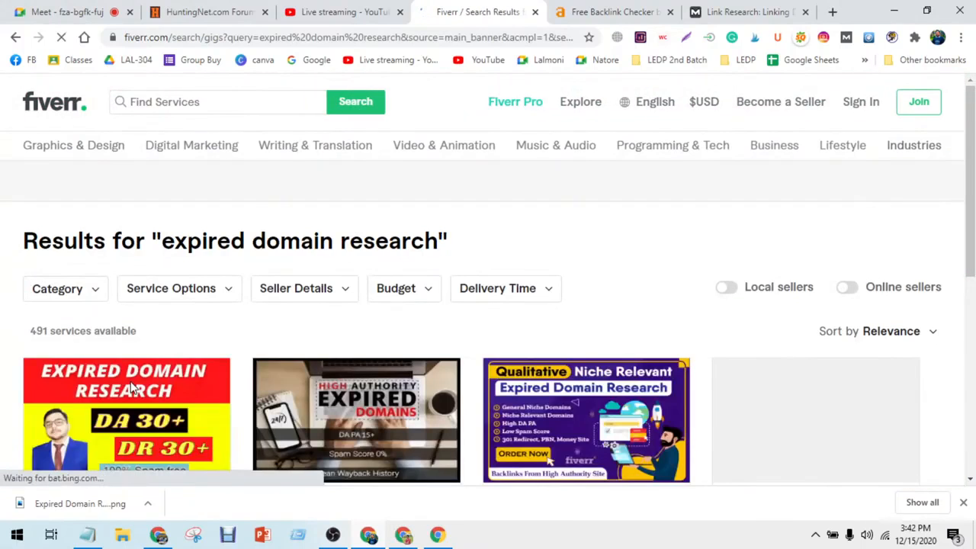
- Examine the number of available services and the titles, metrics and starting prices of the expired domain research gigs
{"action": "left_click_drag", "start_coordinate": [50, 331], "coordinate": [23, 343]}
{"action": "scroll", "coordinate": [46, 328], "scroll_direction": "down", "scroll_amount": 3}
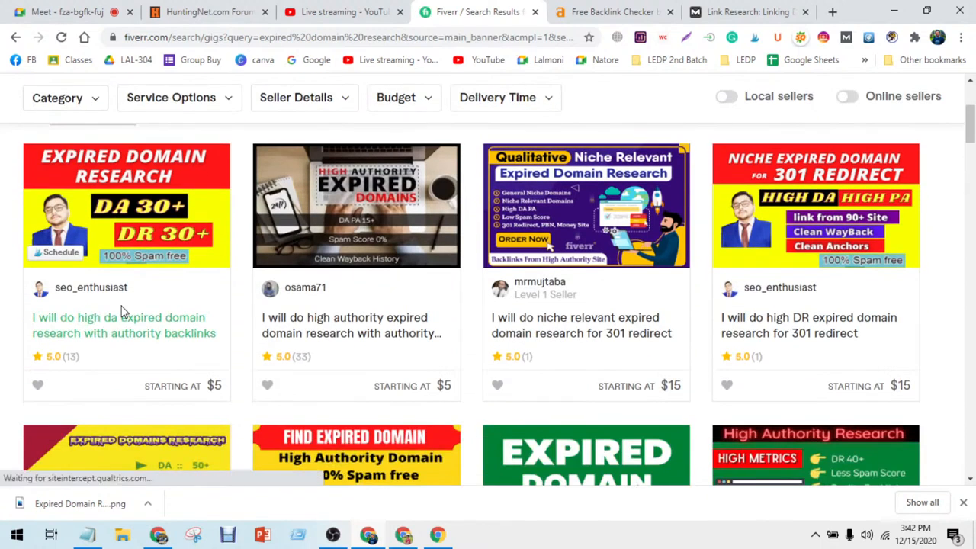
{"action": "scroll", "coordinate": [102, 334], "scroll_direction": "down", "scroll_amount": 3}
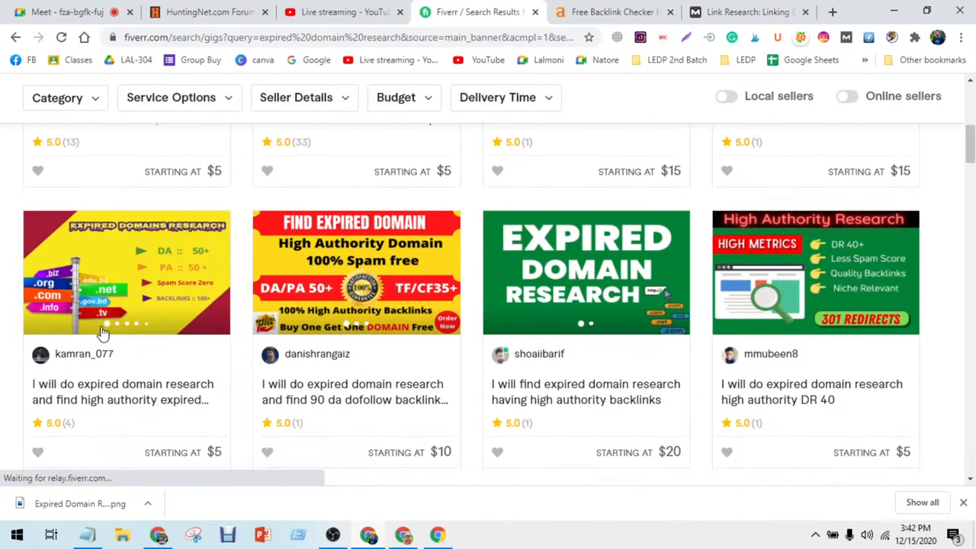
{"action": "scroll", "coordinate": [101, 333], "scroll_direction": "down", "scroll_amount": 1}
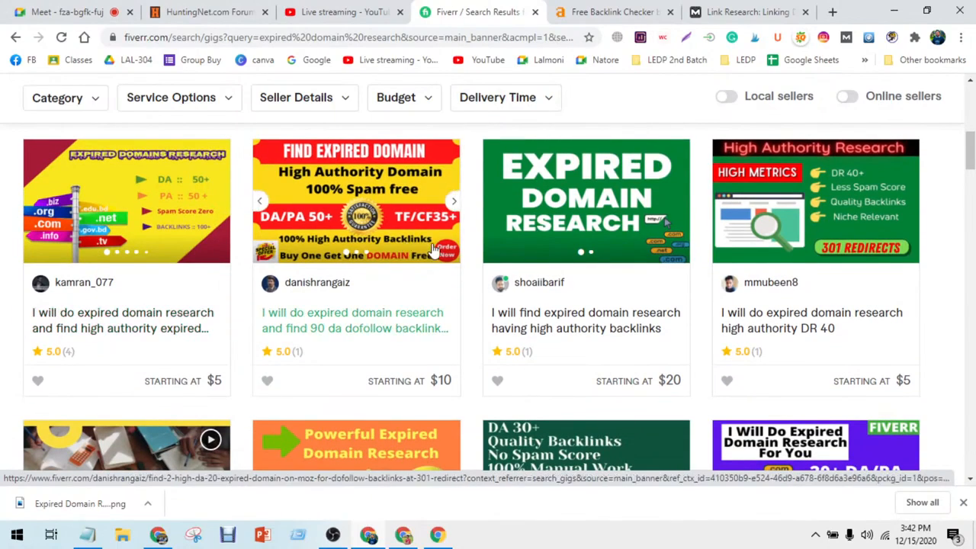
{"action": "scroll", "coordinate": [567, 252], "scroll_direction": "down", "scroll_amount": 3}
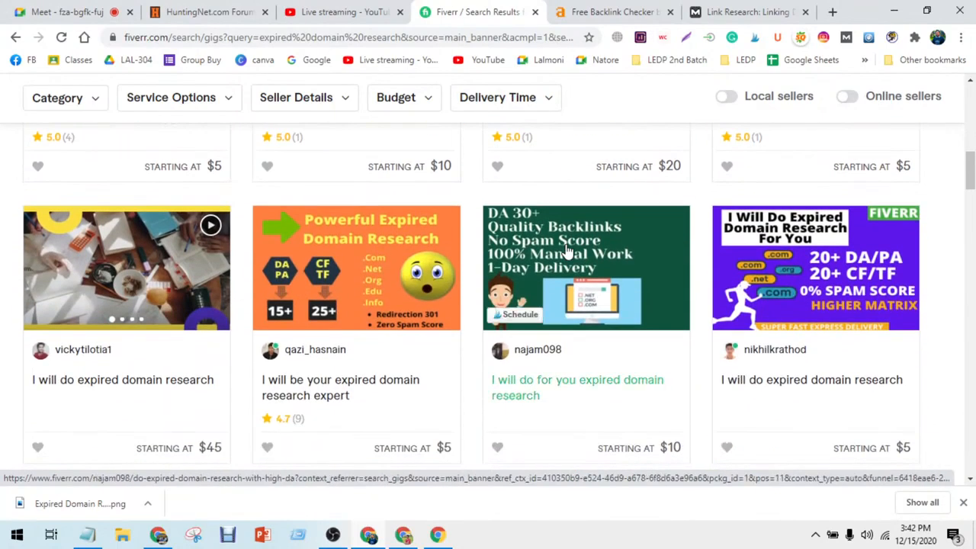
{"action": "scroll", "coordinate": [566, 252], "scroll_direction": "down", "scroll_amount": 4}
{"action": "scroll", "coordinate": [567, 252], "scroll_direction": "up", "scroll_amount": 5}
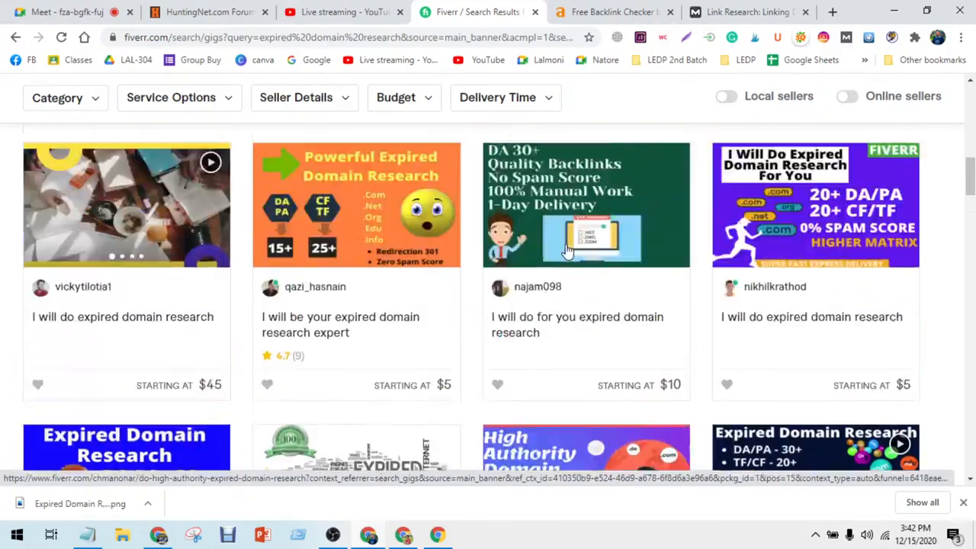
{"action": "scroll", "coordinate": [567, 250], "scroll_direction": "up", "scroll_amount": 5}
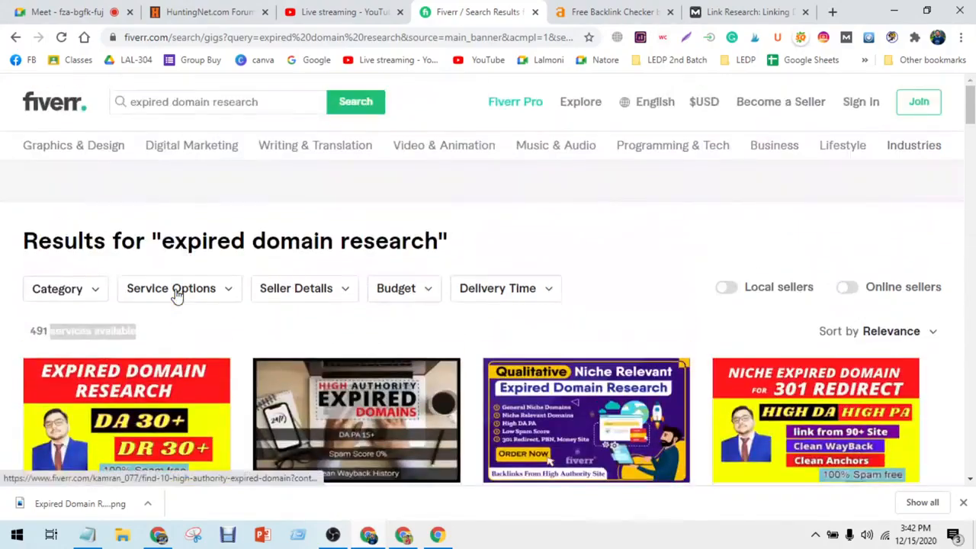
{"action": "scroll", "coordinate": [177, 295], "scroll_direction": "down", "scroll_amount": 12}
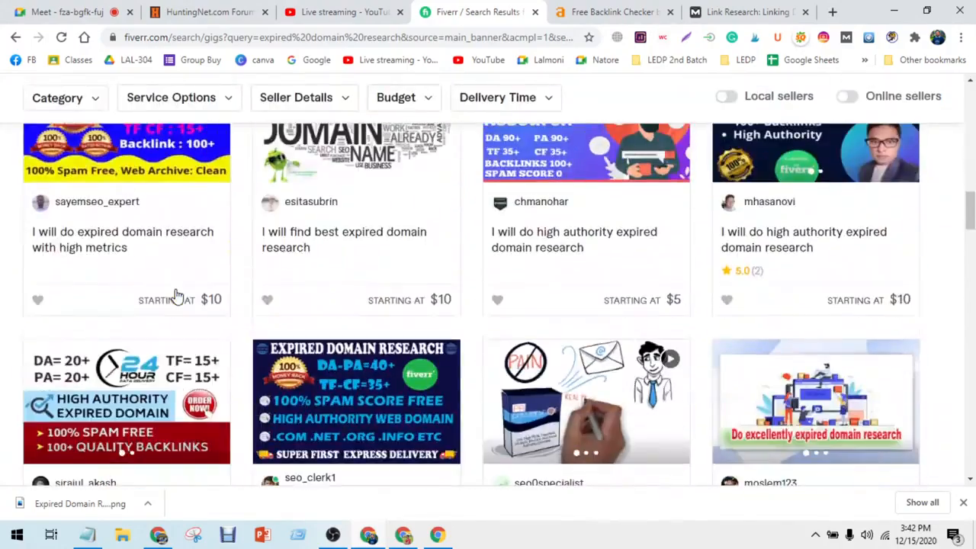
- Switch to Facebook and search for "expired domain"
{"action": "left_click", "coordinate": [31, 60]}
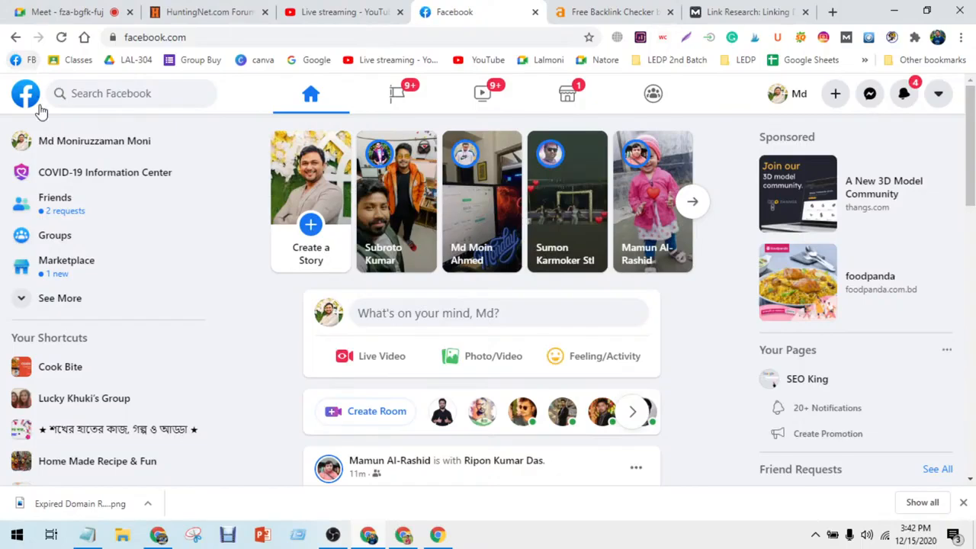
{"action": "scroll", "coordinate": [27, 174], "scroll_direction": "down", "scroll_amount": 1}
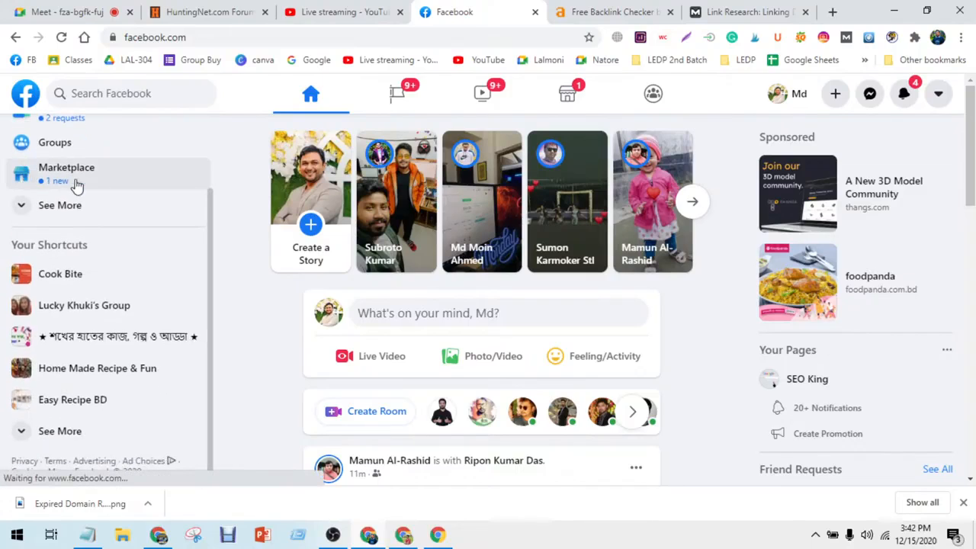
{"action": "left_click", "coordinate": [187, 96]}
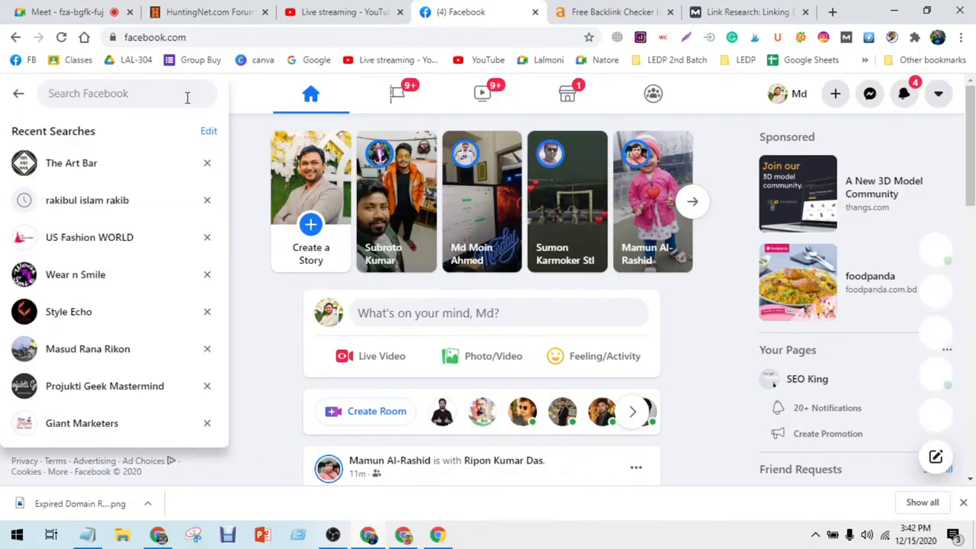
{"action": "type", "text": "expir"}
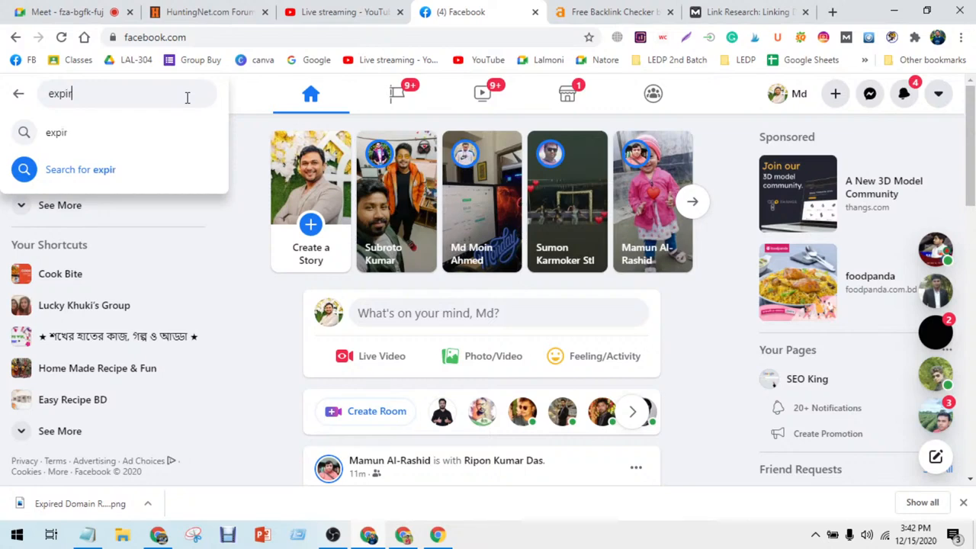
{"action": "type", "text": "ed "}
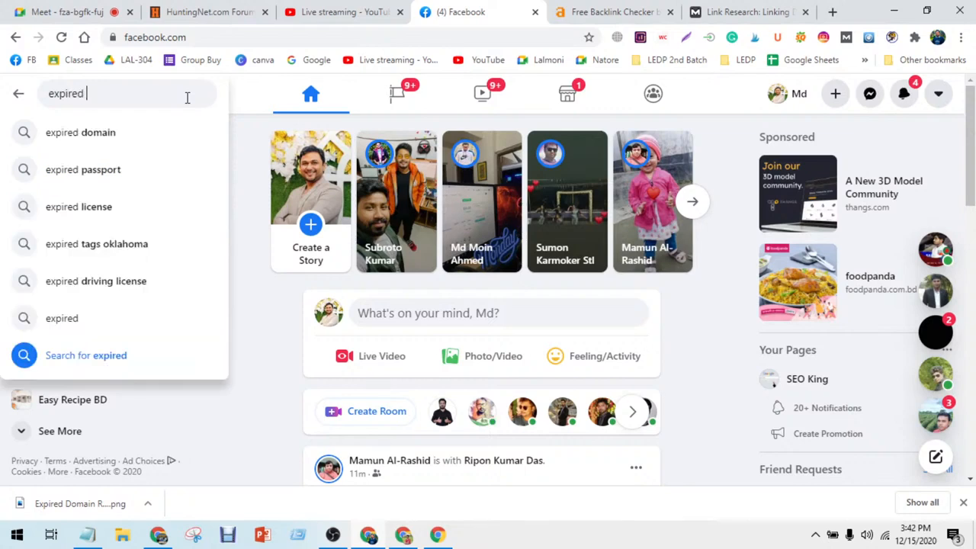
{"action": "type", "text": "domain"}
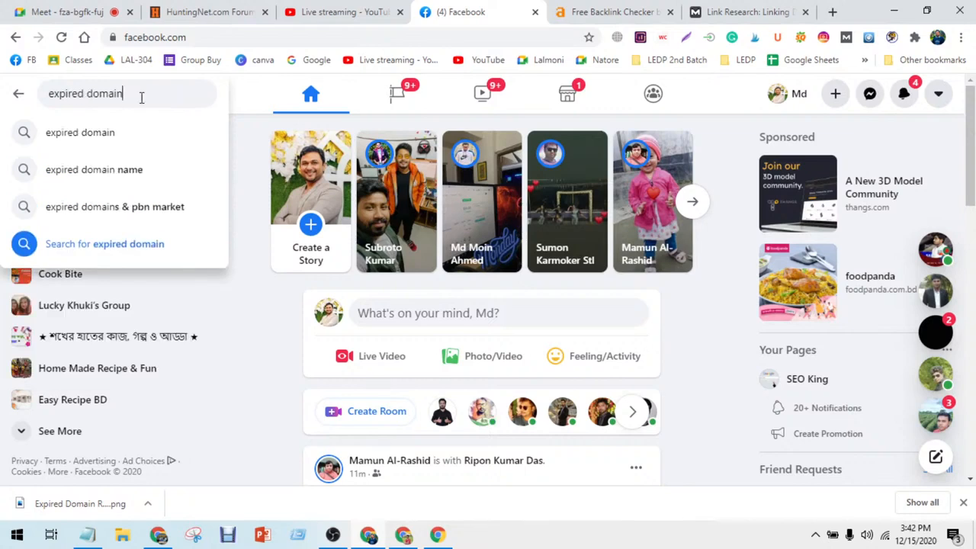
{"action": "left_click", "coordinate": [98, 132]}
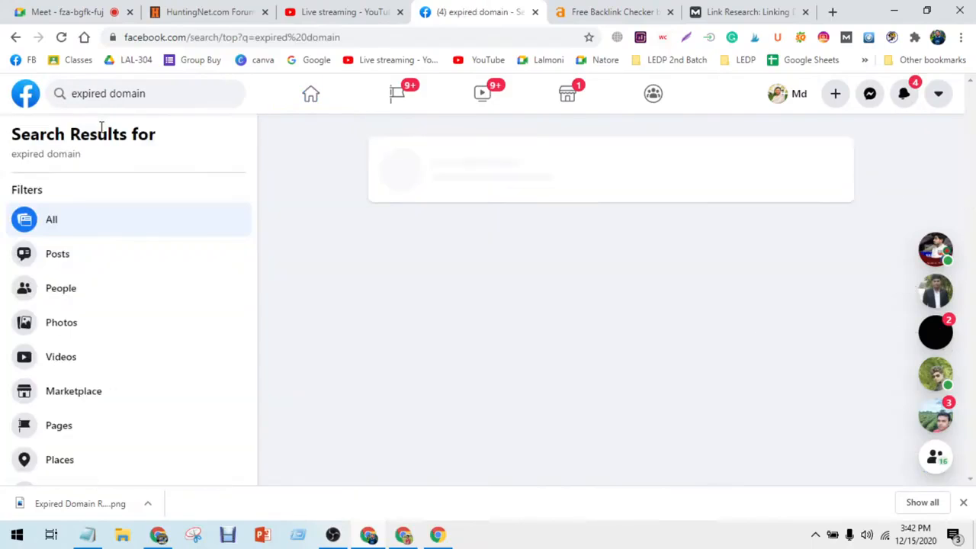
- Open the November 28 expired domain post from the SEO, Guest Post, SEO Backlinks & PBN Marketplace group and read its metrics and uses
{"action": "scroll", "coordinate": [314, 201], "scroll_direction": "down", "scroll_amount": 3}
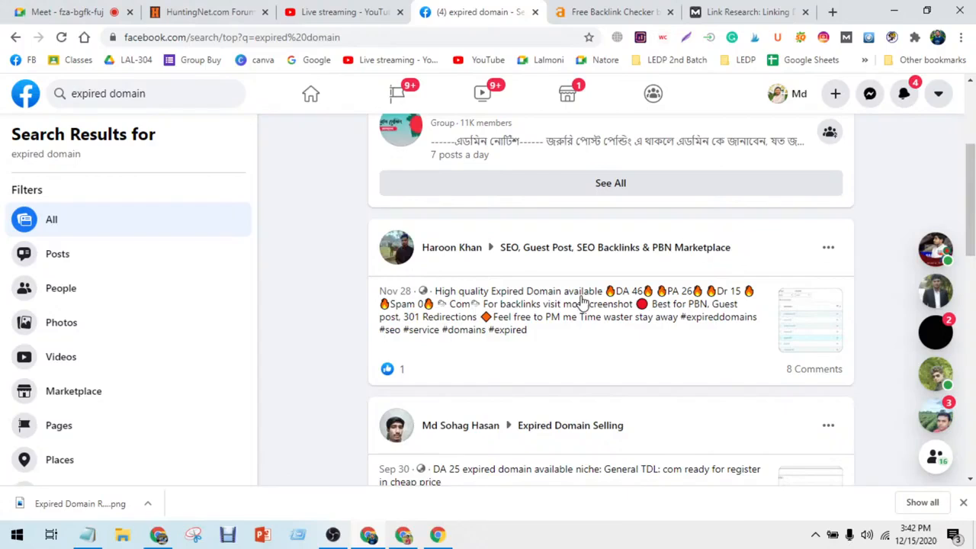
{"action": "left_click", "coordinate": [521, 313]}
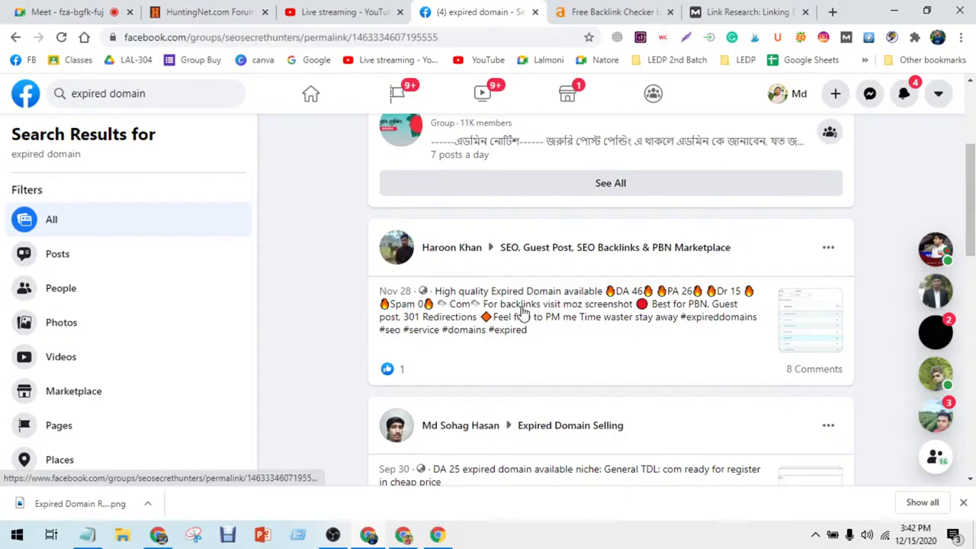
{"action": "scroll", "coordinate": [460, 310], "scroll_direction": "down", "scroll_amount": 2}
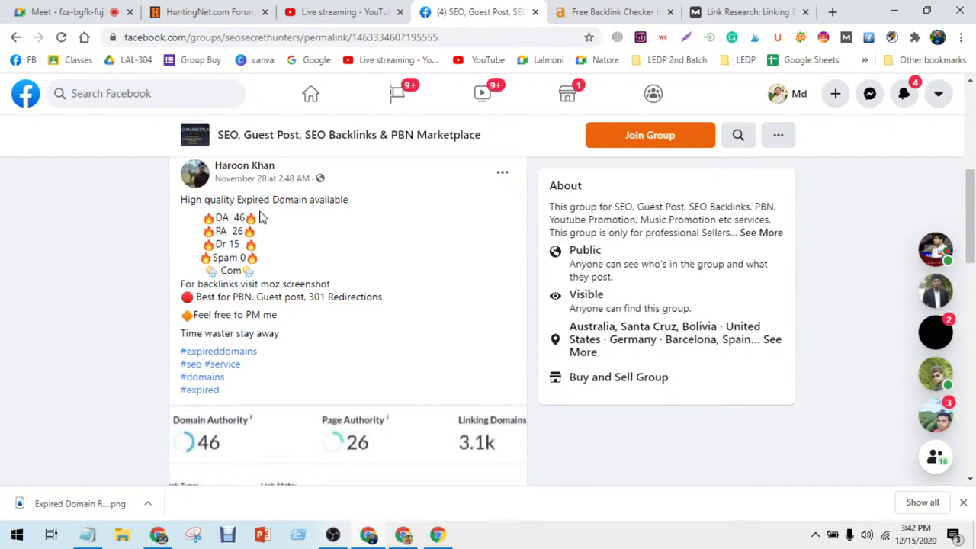
{"action": "left_click_drag", "start_coordinate": [219, 231], "coordinate": [259, 259]}
{"action": "left_click_drag", "start_coordinate": [247, 285], "coordinate": [311, 285]}
{"action": "left_click_drag", "start_coordinate": [233, 298], "coordinate": [324, 290]}
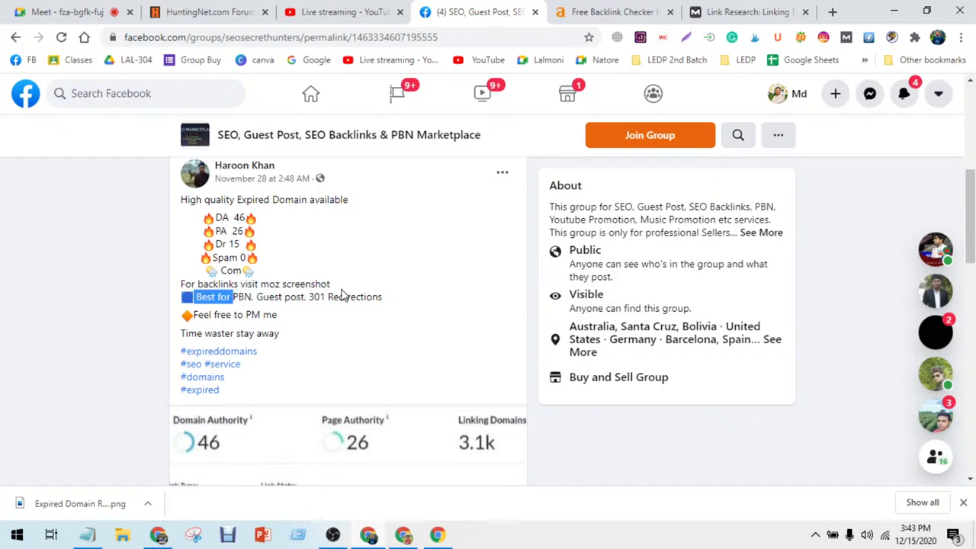
{"action": "double_click", "coordinate": [266, 316]}
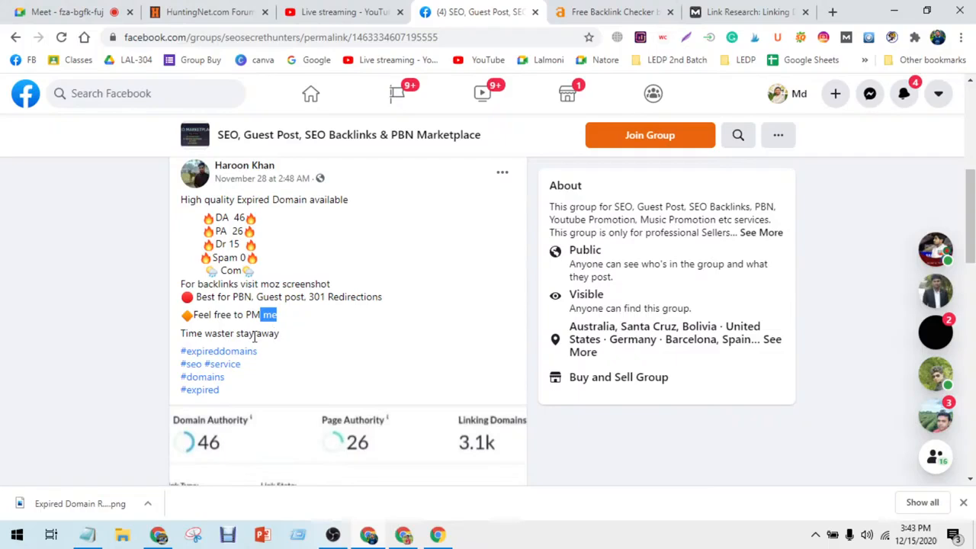
- Examine the post's Moz screenshot of authority and linking domains, including its enlarged view, and the comments below
{"action": "scroll", "coordinate": [253, 337], "scroll_direction": "down", "scroll_amount": 2}
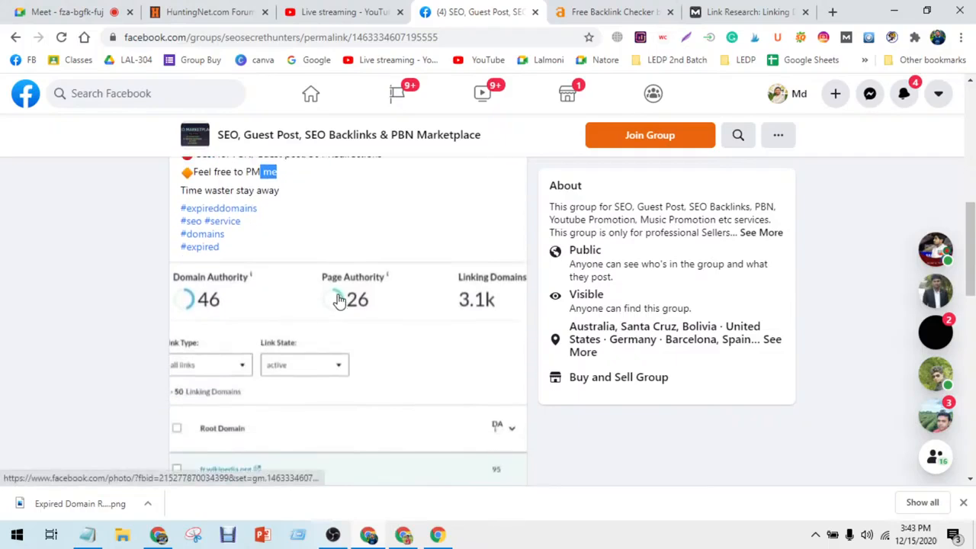
{"action": "scroll", "coordinate": [340, 300], "scroll_direction": "down", "scroll_amount": 1}
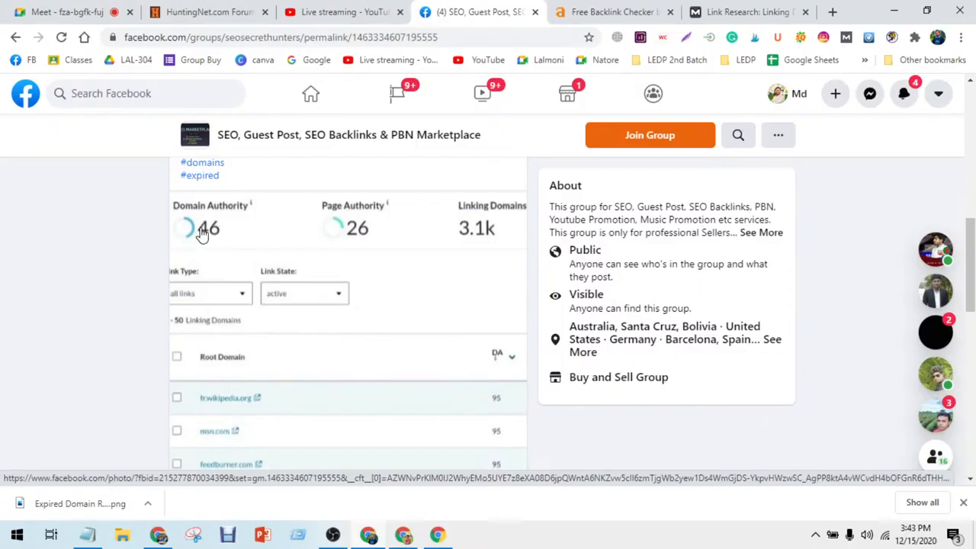
{"action": "left_click", "coordinate": [225, 250]}
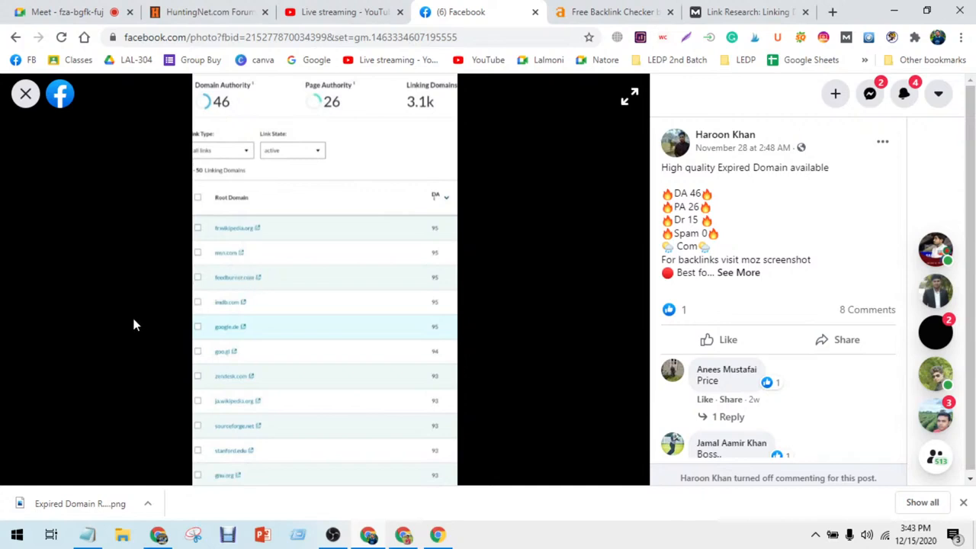
{"action": "key", "text": "Escape"}
{"action": "scroll", "coordinate": [179, 289], "scroll_direction": "down", "scroll_amount": 5}
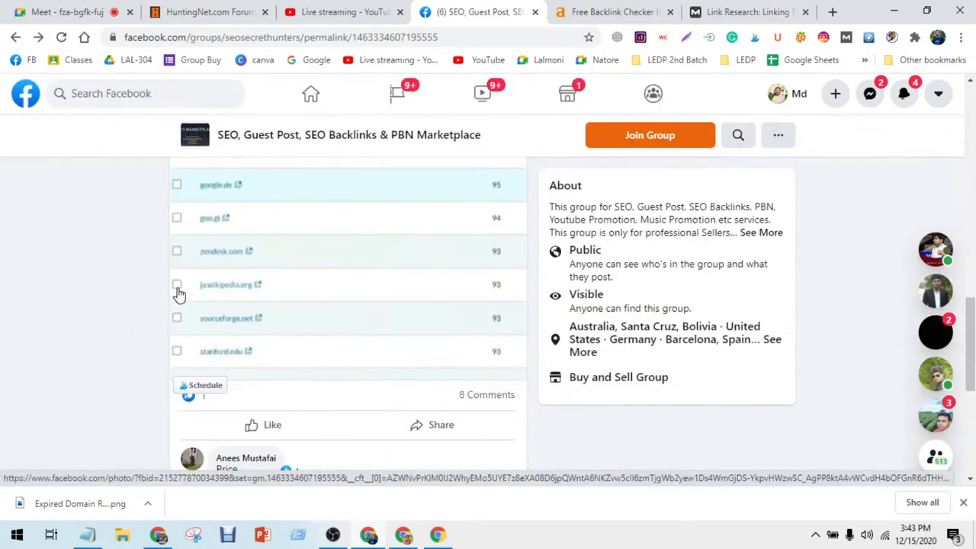
{"action": "scroll", "coordinate": [178, 293], "scroll_direction": "down", "scroll_amount": 3}
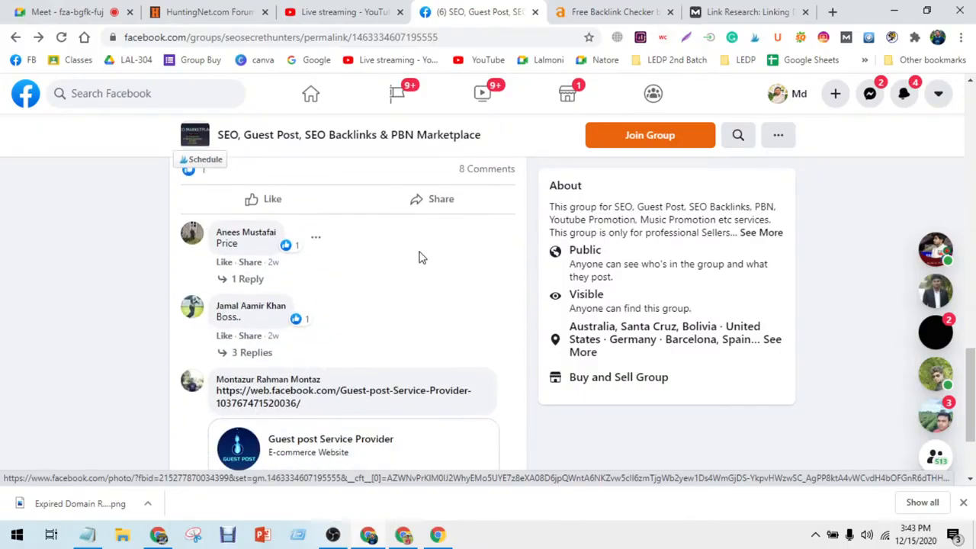
{"action": "scroll", "coordinate": [419, 258], "scroll_direction": "up", "scroll_amount": 10}
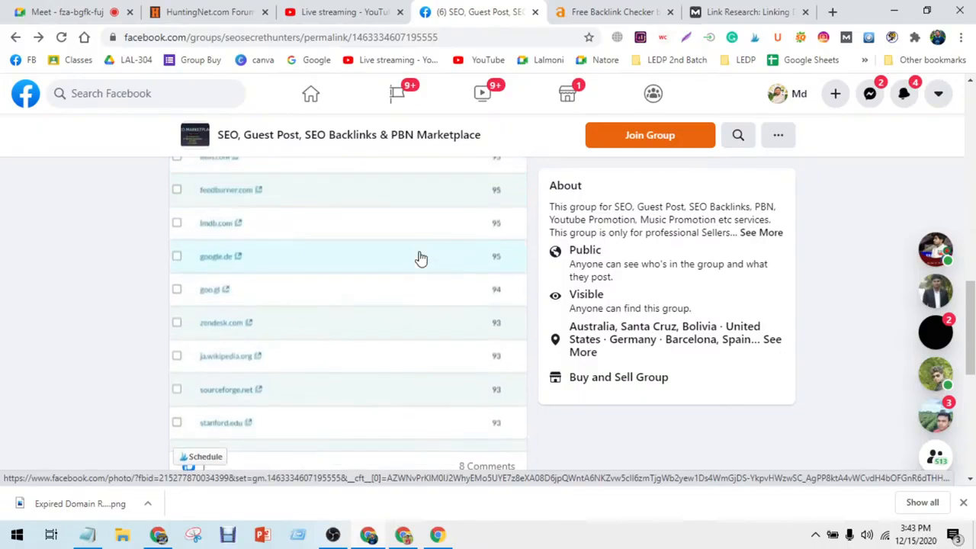
- Copy the web address of the November 28 expired domain post
{"action": "scroll", "coordinate": [421, 258], "scroll_direction": "up", "scroll_amount": 2}
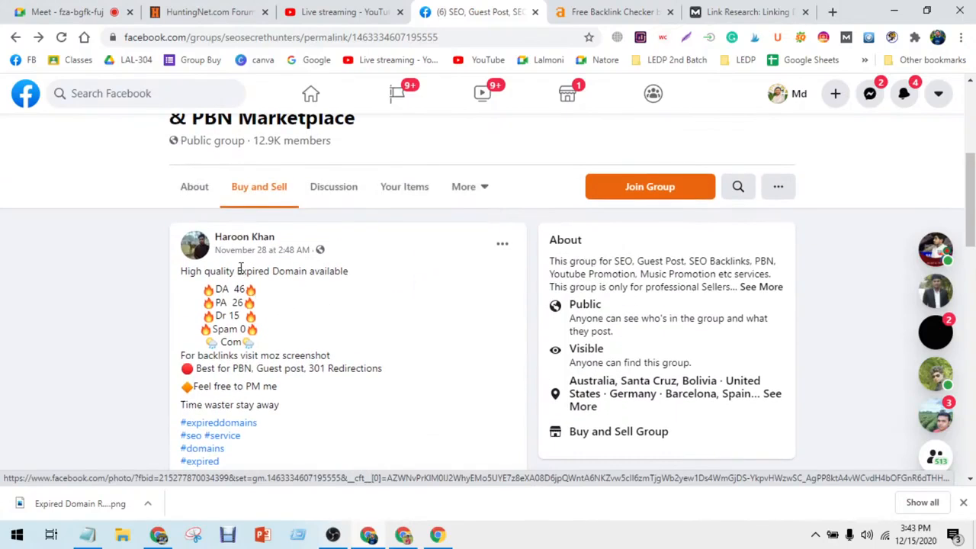
{"action": "scroll", "coordinate": [240, 268], "scroll_direction": "up", "scroll_amount": 1}
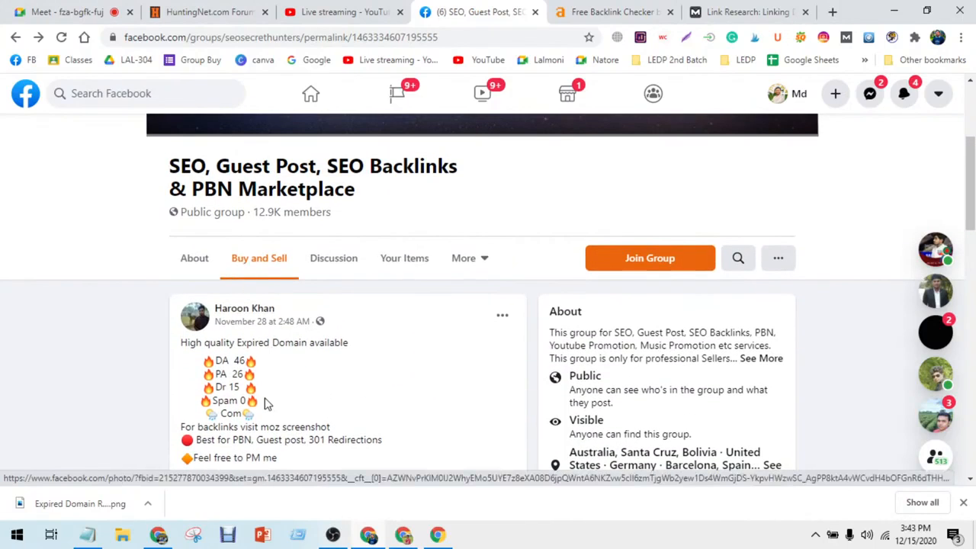
{"action": "right_click", "coordinate": [218, 38]}
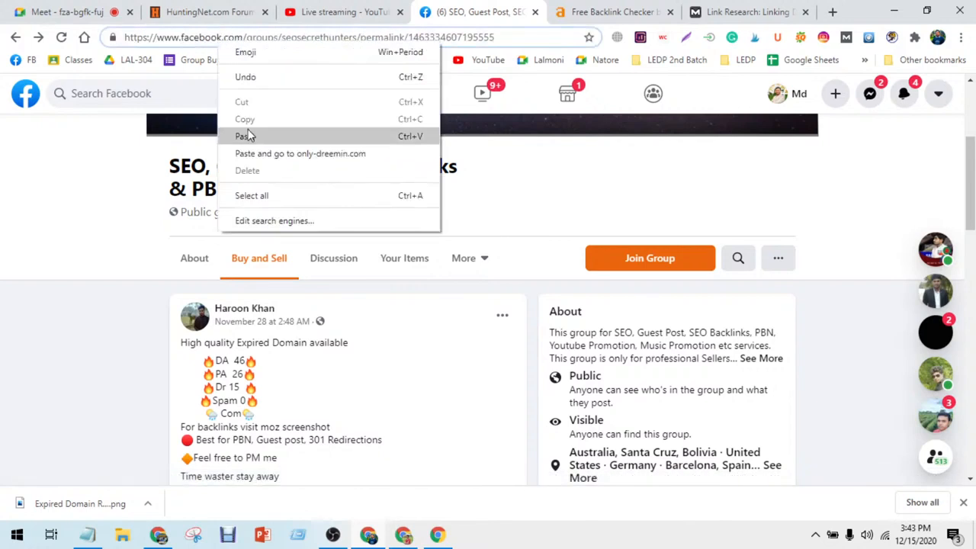
{"action": "left_click", "coordinate": [183, 38]}
{"action": "left_click", "coordinate": [182, 41]}
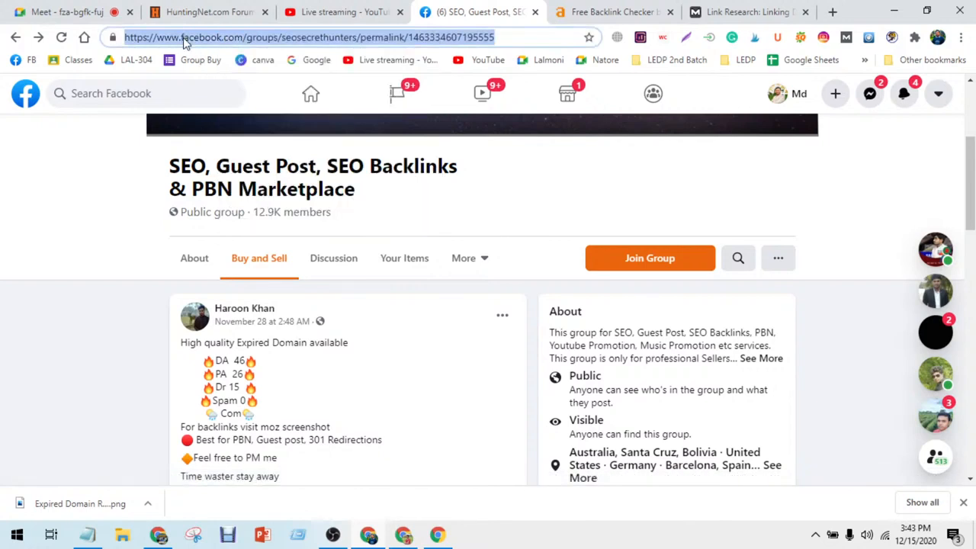
{"action": "right_click", "coordinate": [184, 40]}
{"action": "left_click", "coordinate": [236, 118]}
- Switch to the Google Meet call and send the copied Facebook post link to everyone in the chat
{"action": "left_click", "coordinate": [90, 8]}
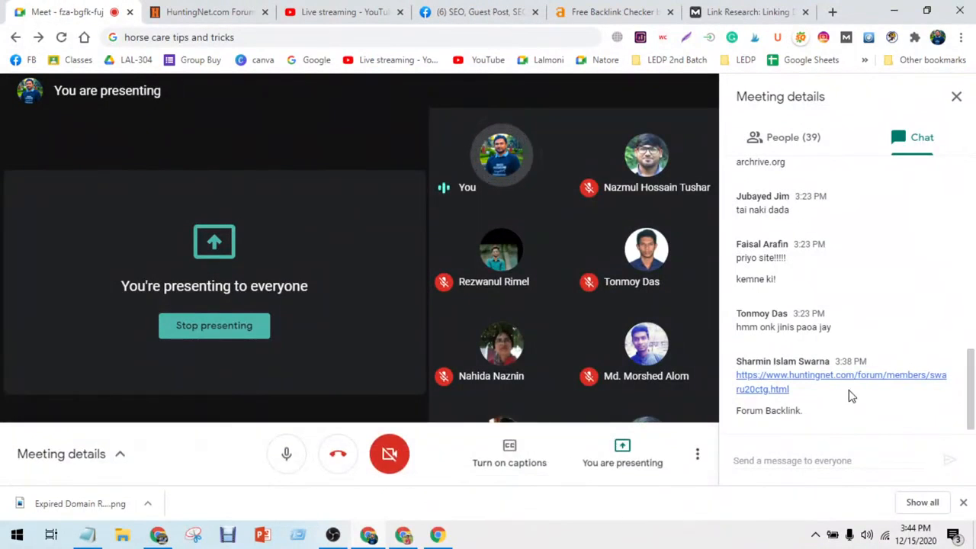
{"action": "right_click", "coordinate": [761, 470]}
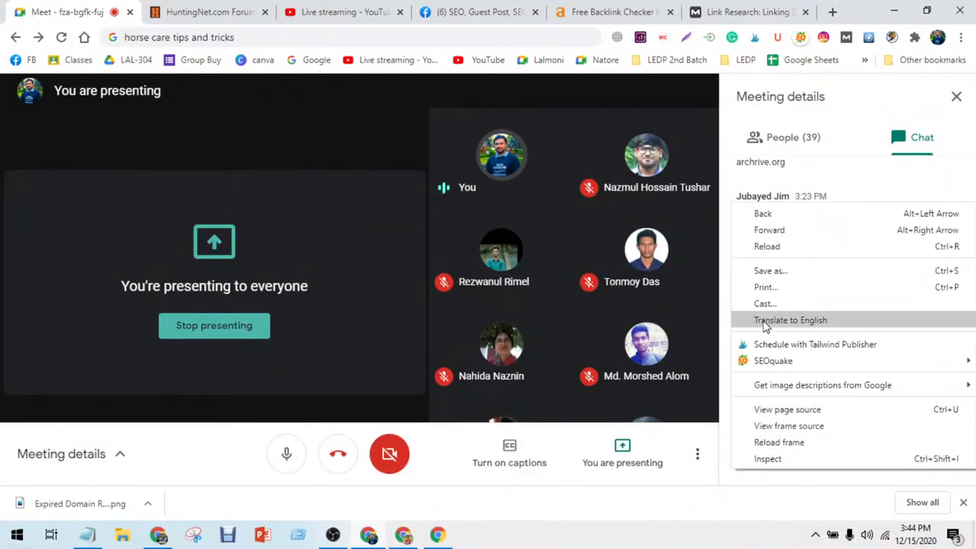
{"action": "left_click", "coordinate": [786, 454]}
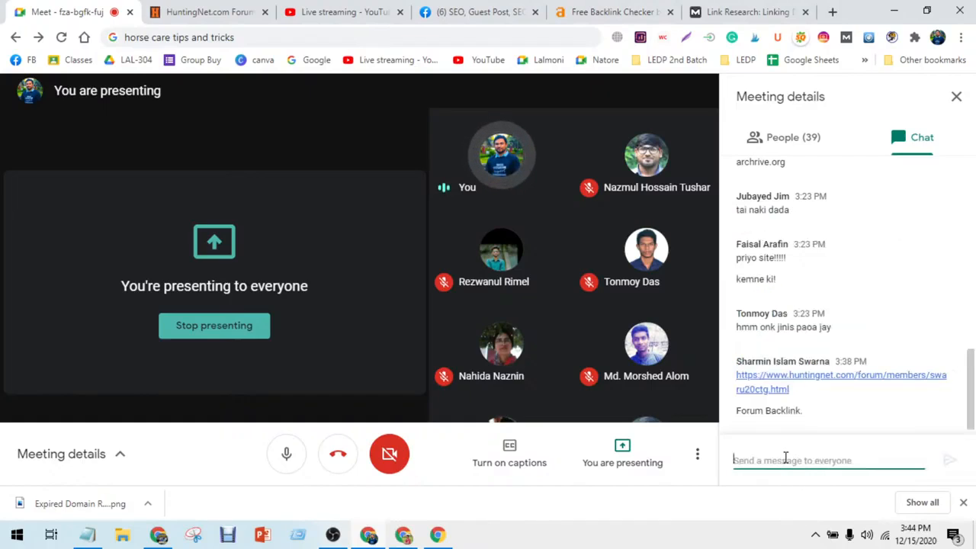
{"action": "right_click", "coordinate": [785, 460]}
{"action": "left_click", "coordinate": [782, 314]}
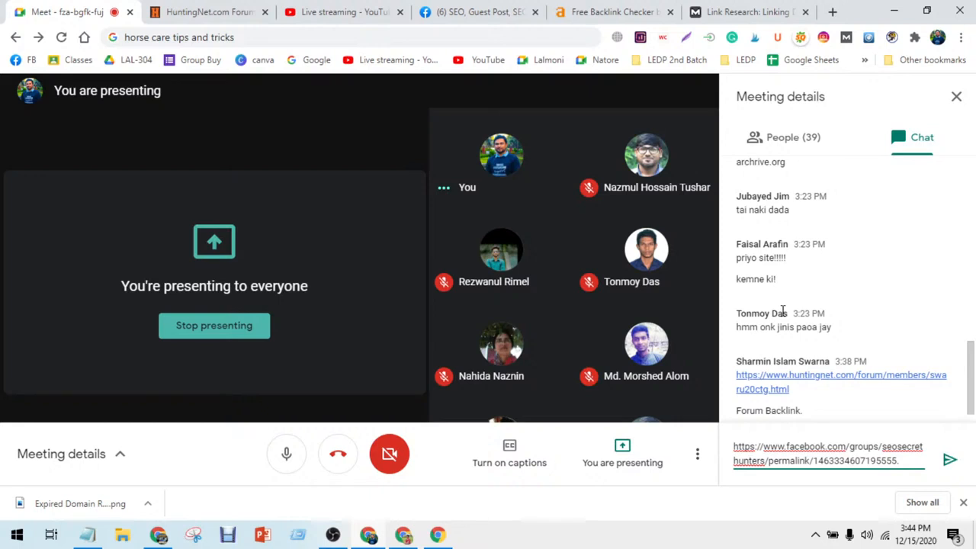
{"action": "key", "text": "Return"}
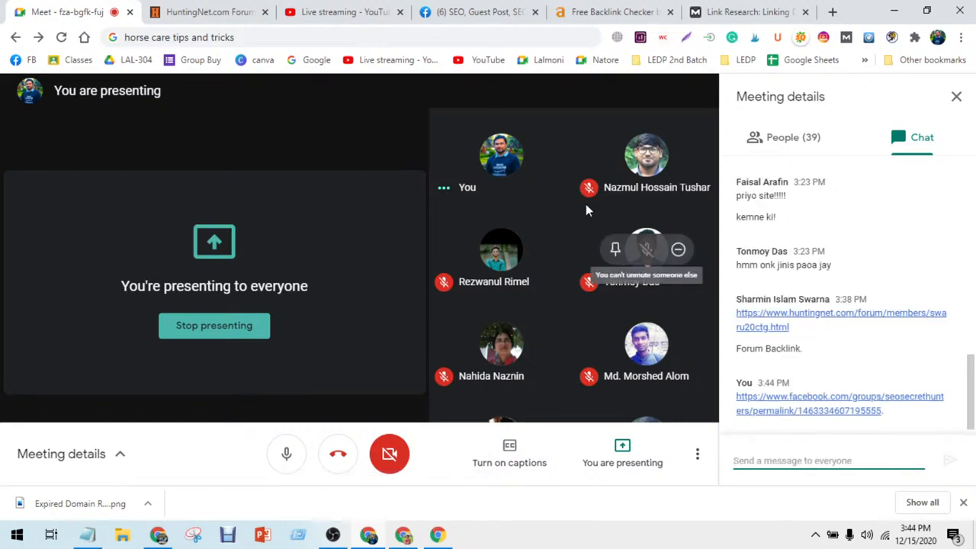
- Return to the Facebook post and review its comments, group header and domain metrics
{"action": "left_click", "coordinate": [458, 17]}
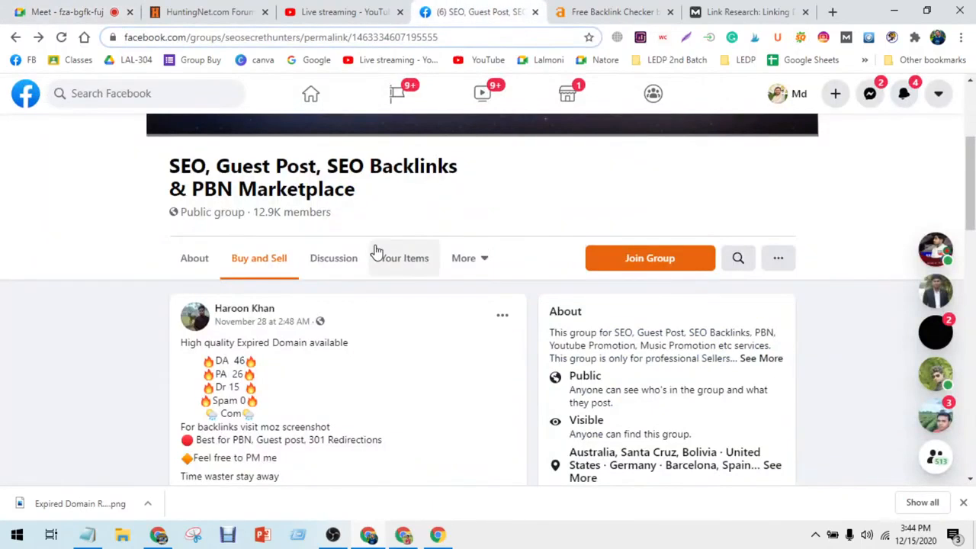
{"action": "scroll", "coordinate": [379, 257], "scroll_direction": "down", "scroll_amount": 10}
{"action": "scroll", "coordinate": [393, 284], "scroll_direction": "down", "scroll_amount": 5}
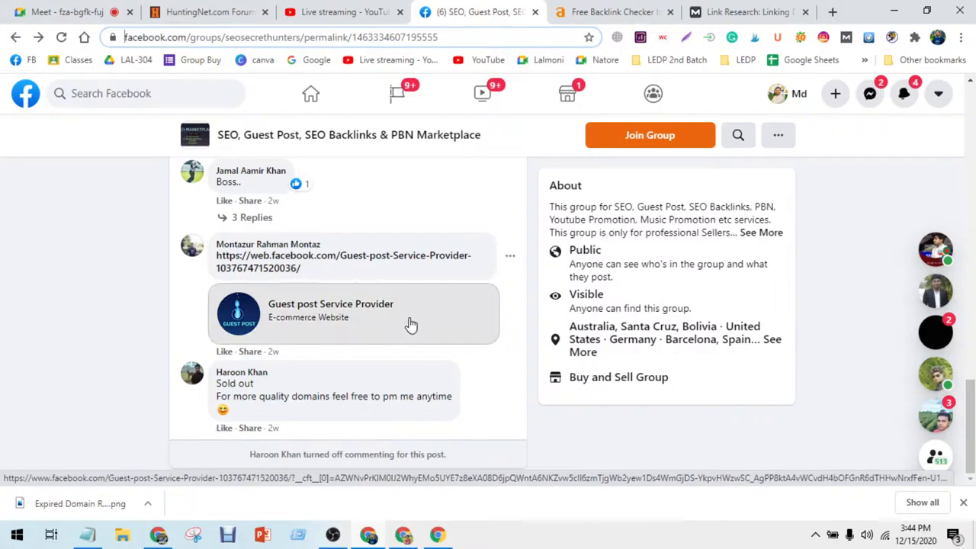
{"action": "left_click", "coordinate": [325, 8]}
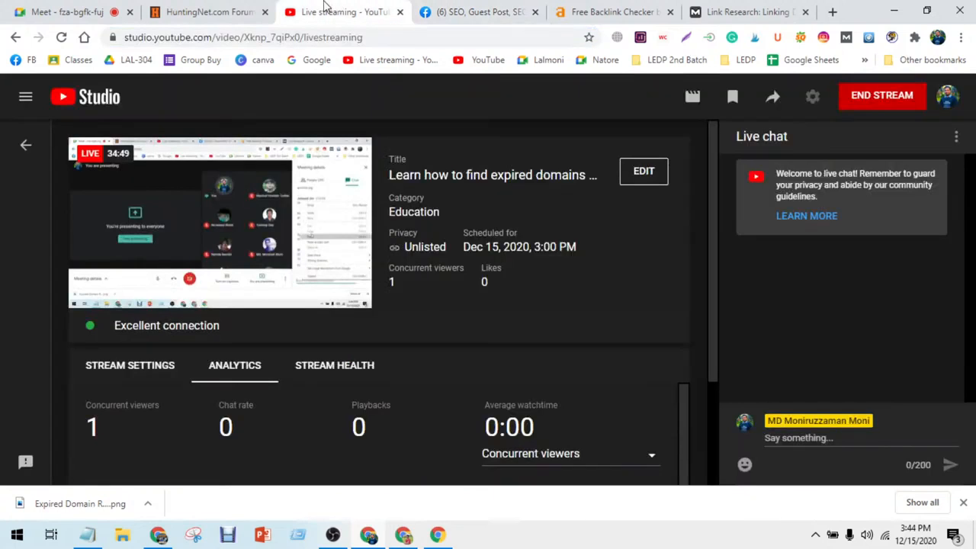
{"action": "left_click", "coordinate": [453, 9]}
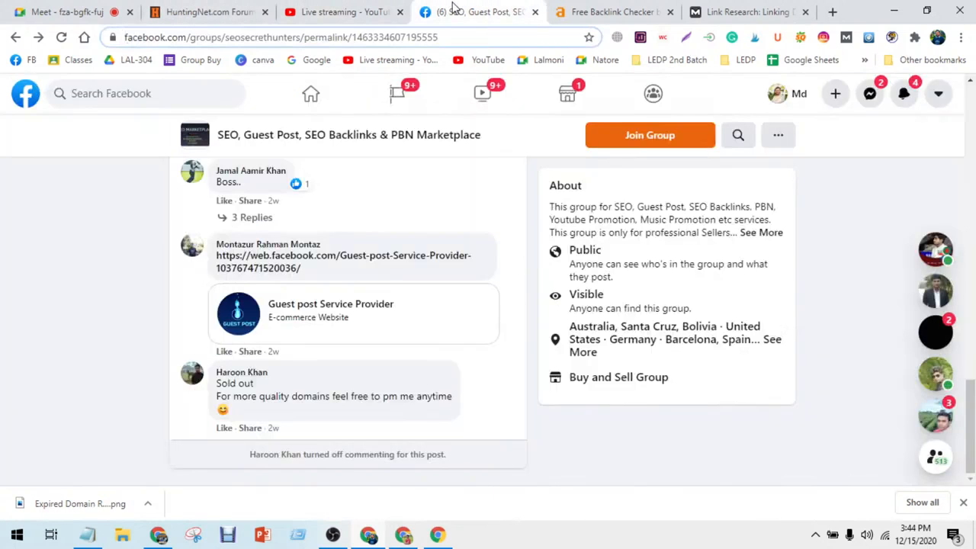
{"action": "scroll", "coordinate": [514, 431], "scroll_direction": "up", "scroll_amount": 20}
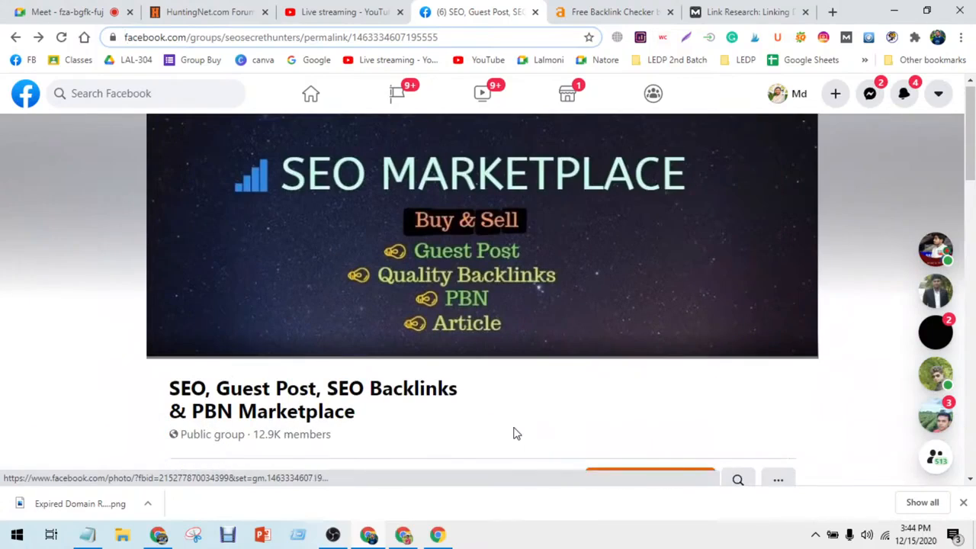
{"action": "scroll", "coordinate": [514, 433], "scroll_direction": "down", "scroll_amount": 8}
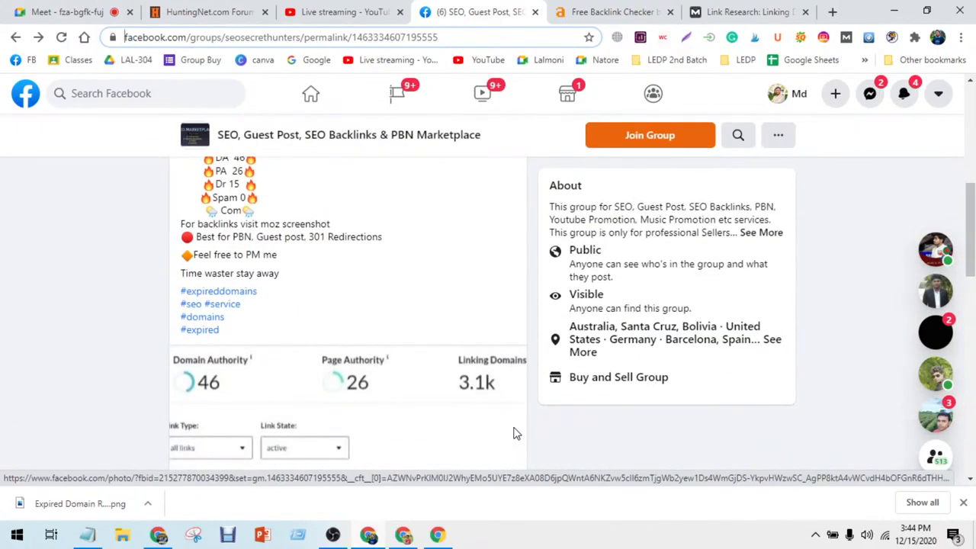
- Open the Messenger conversation with the post's author and read the listed services, domain offers and fees
{"action": "scroll", "coordinate": [514, 433], "scroll_direction": "up", "scroll_amount": 2}
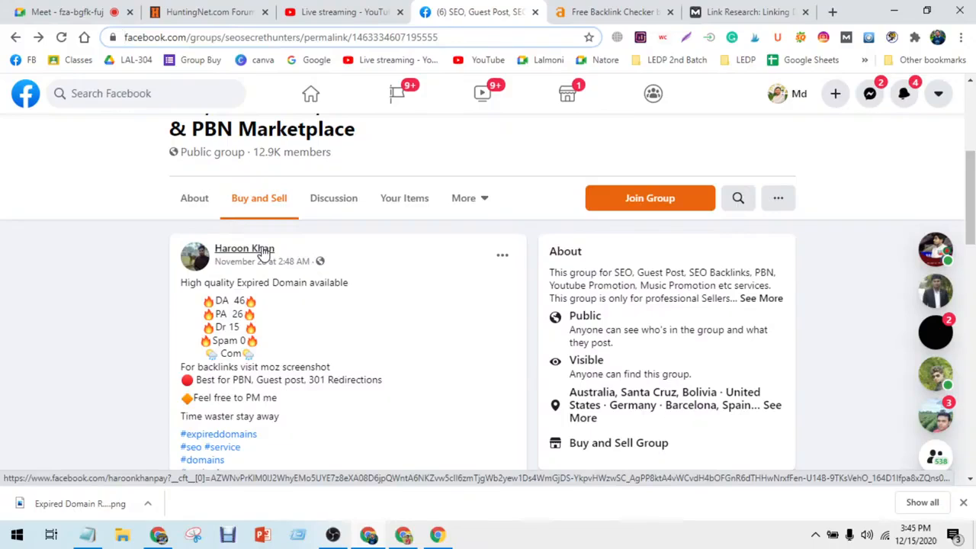
{"action": "mouse_move", "coordinate": [263, 254]}
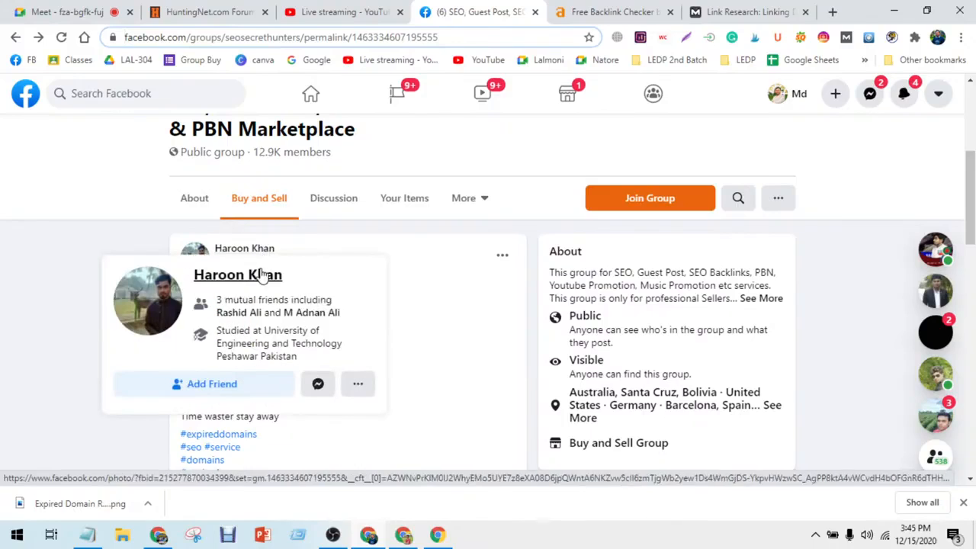
{"action": "left_click", "coordinate": [318, 390]}
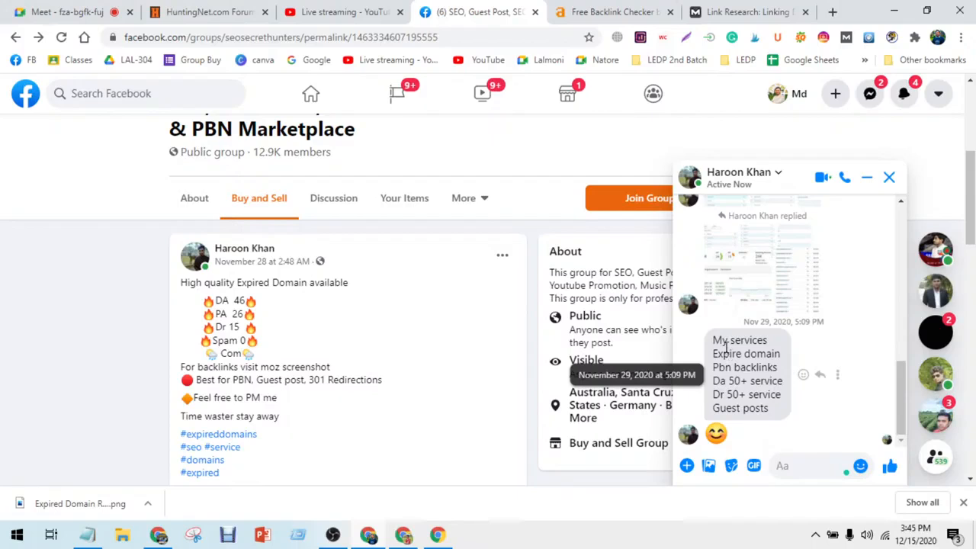
{"action": "left_click_drag", "start_coordinate": [719, 340], "coordinate": [769, 401]}
{"action": "scroll", "coordinate": [768, 401], "scroll_direction": "up", "scroll_amount": 10}
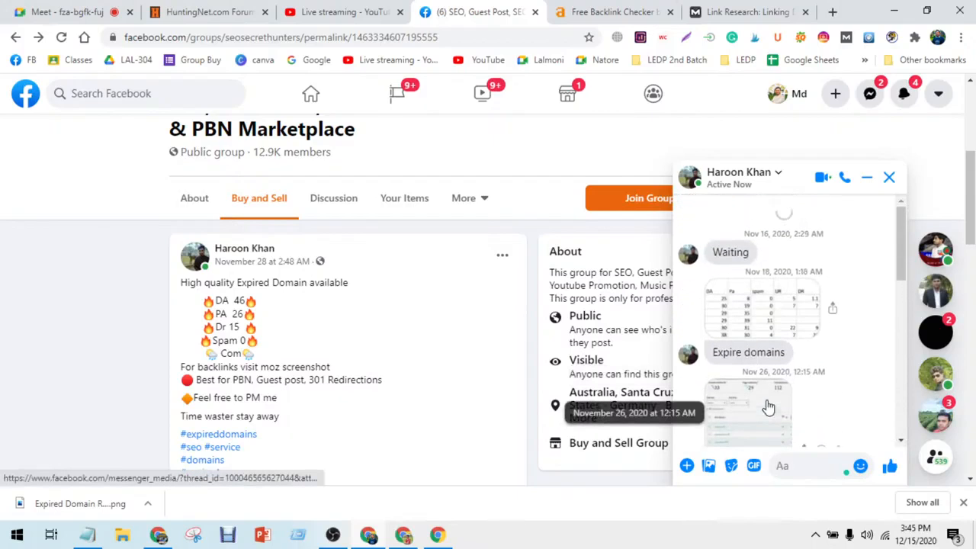
{"action": "scroll", "coordinate": [768, 407], "scroll_direction": "up", "scroll_amount": 1}
{"action": "scroll", "coordinate": [769, 407], "scroll_direction": "up", "scroll_amount": 15}
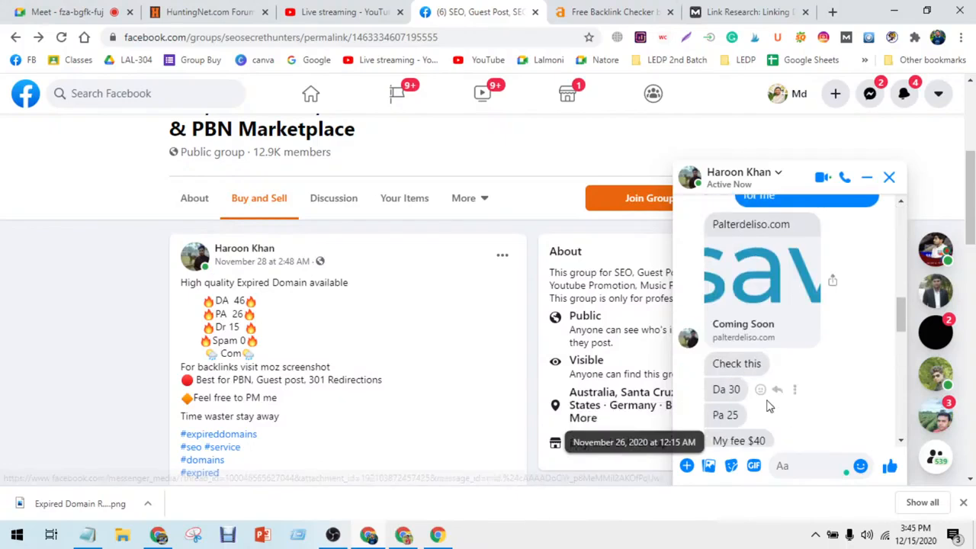
{"action": "scroll", "coordinate": [769, 406], "scroll_direction": "up", "scroll_amount": 10}
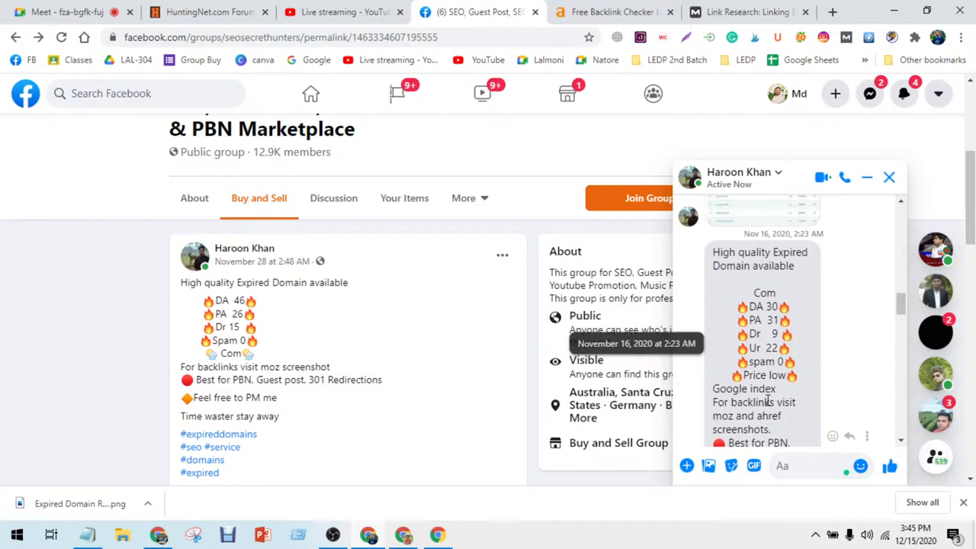
- Compare the post's backlink and usage lines with the seller's November 16 message, and close the conversation
{"action": "left_click_drag", "start_coordinate": [214, 367], "coordinate": [281, 384]}
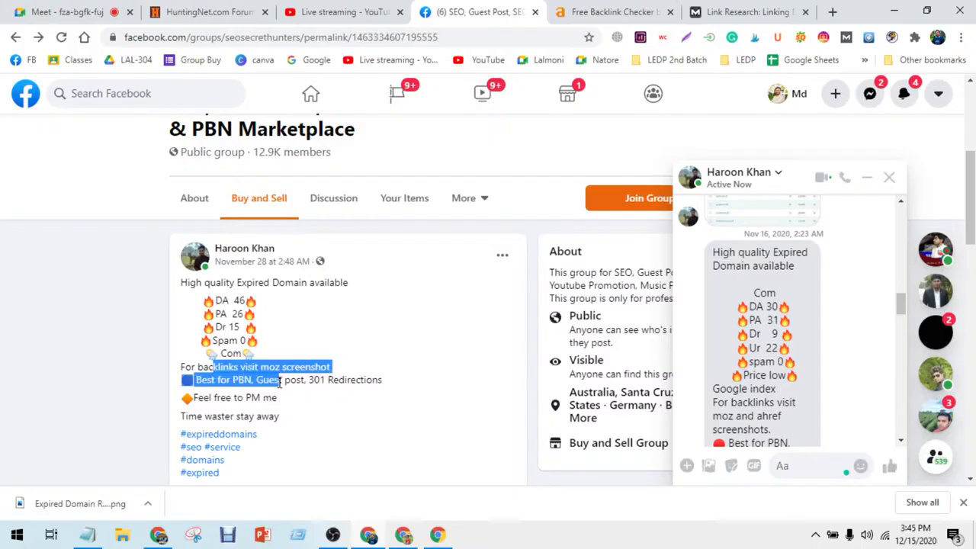
{"action": "left_click", "coordinate": [281, 384]}
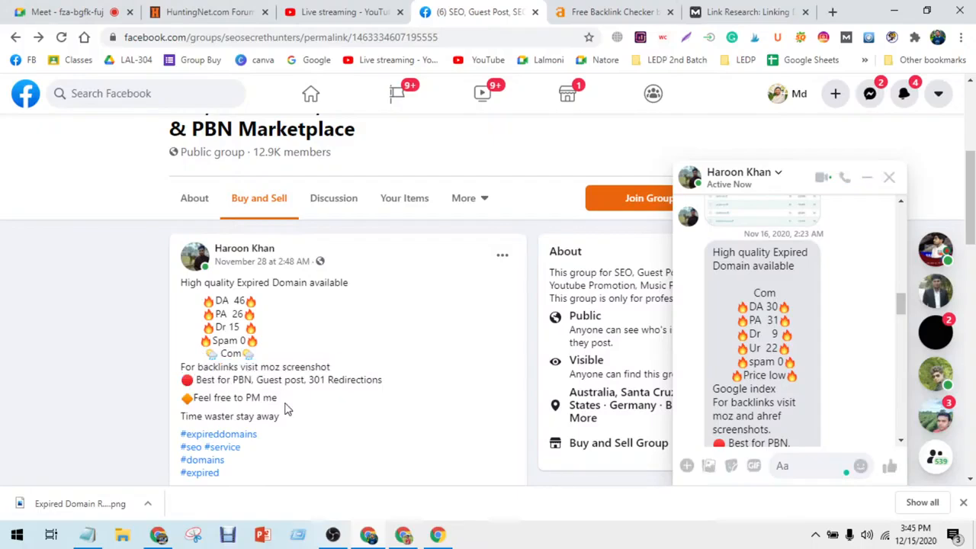
{"action": "left_click_drag", "start_coordinate": [285, 409], "coordinate": [168, 280]}
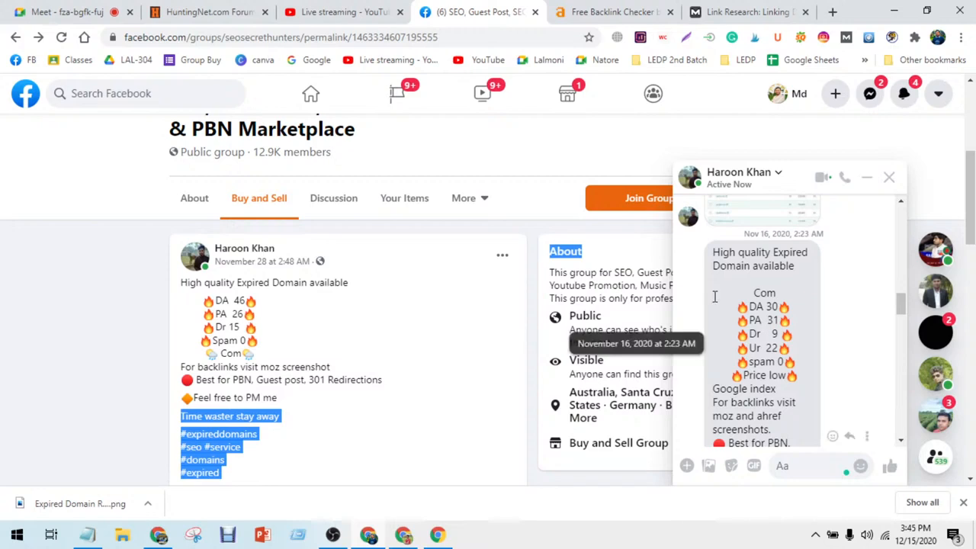
{"action": "left_click", "coordinate": [889, 181]}
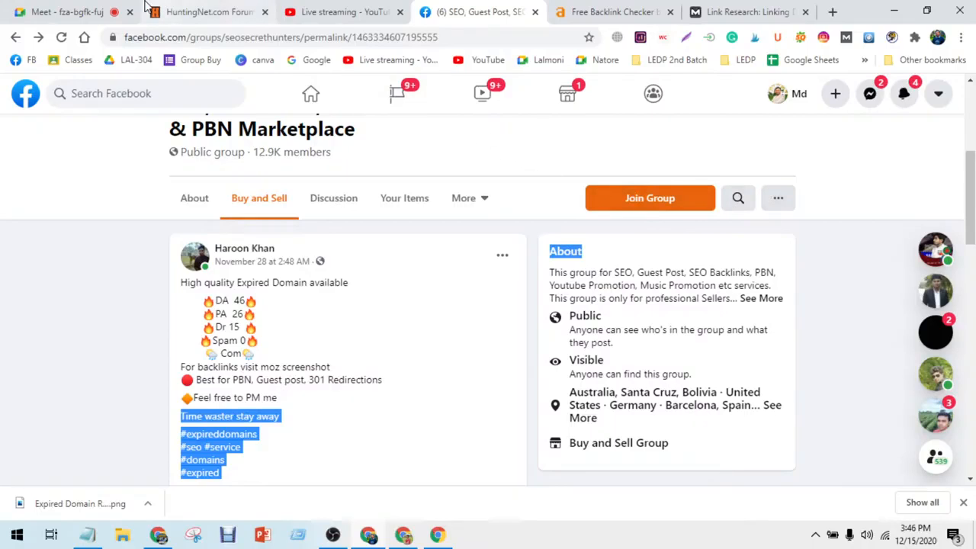
- In the other Chrome window, close the two archived only-dreemin.com snapshots and return to the ExpiredDomains.net deleted domains list
{"action": "left_click", "coordinate": [101, 6]}
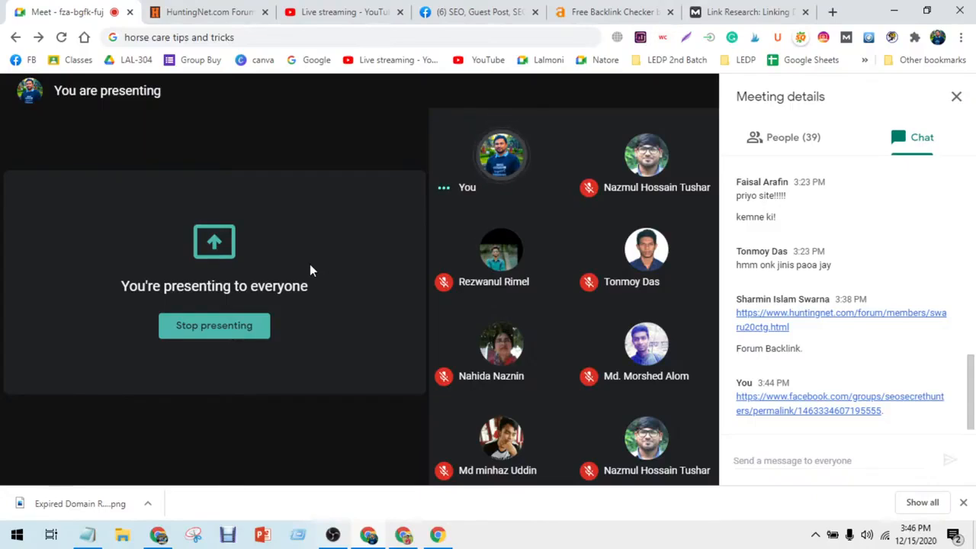
{"action": "left_click", "coordinate": [153, 535]}
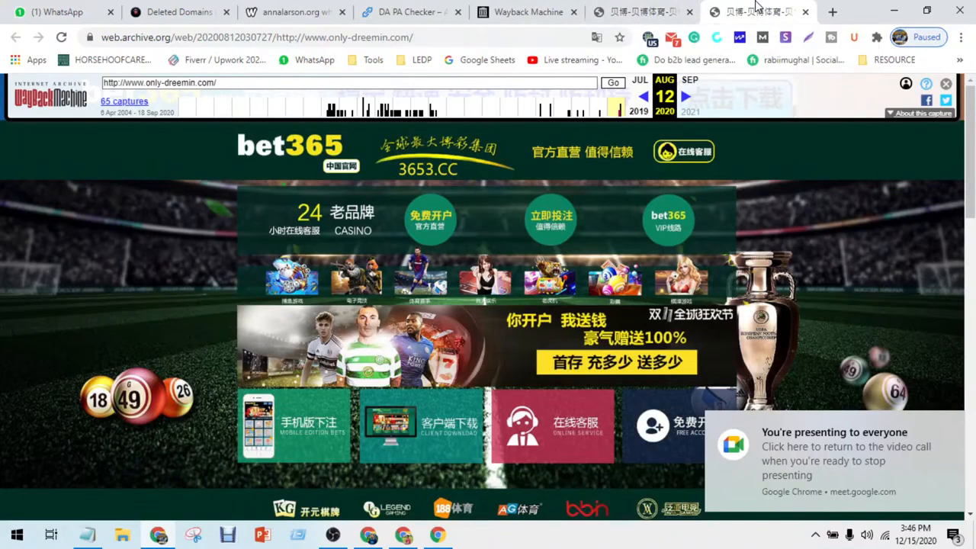
{"action": "key", "text": "ctrl+w"}
{"action": "key", "text": "ctrl+w"}
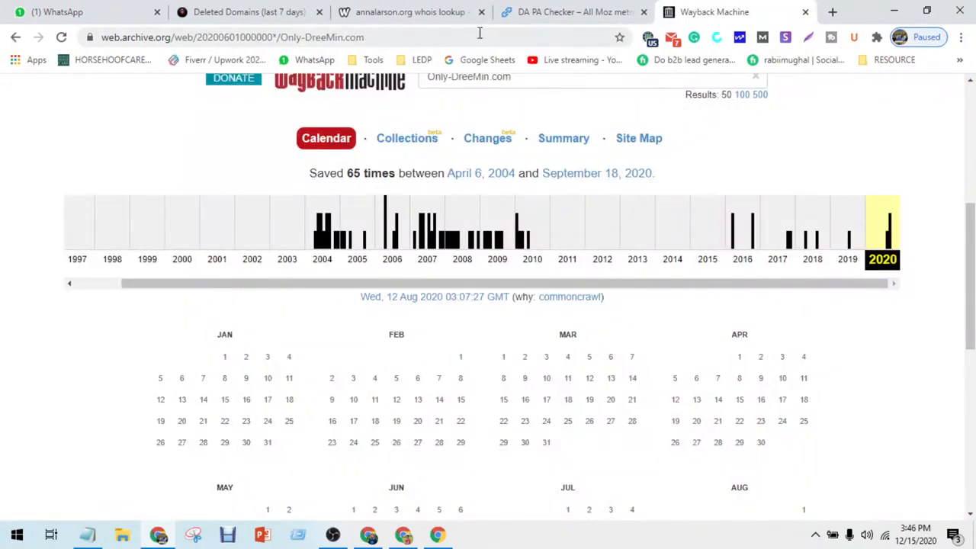
{"action": "left_click", "coordinate": [229, 8]}
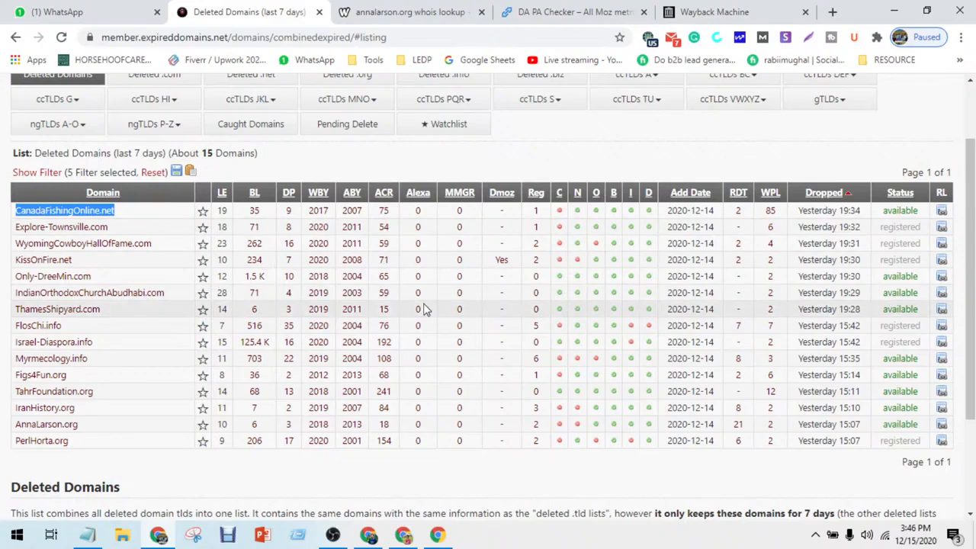
{"action": "scroll", "coordinate": [425, 309], "scroll_direction": "up", "scroll_amount": 1}
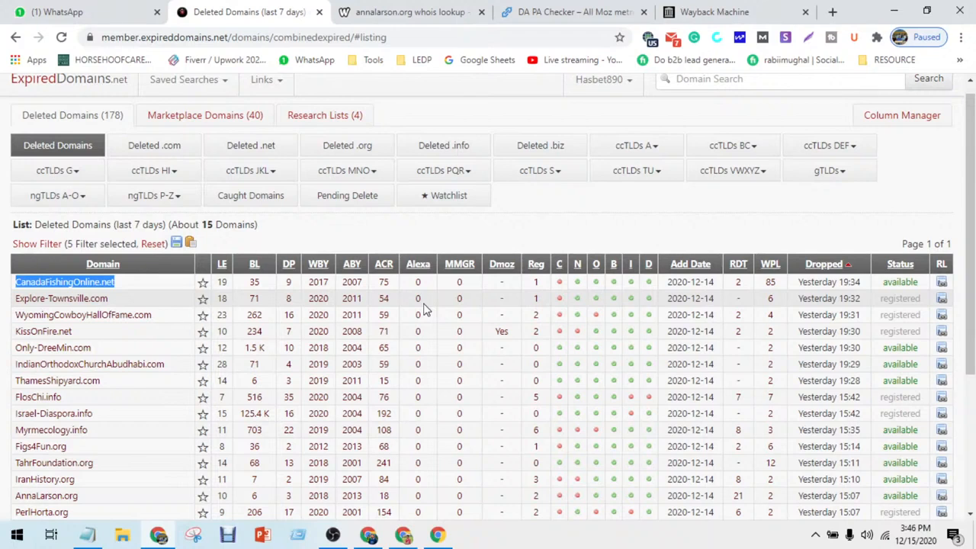
{"action": "scroll", "coordinate": [425, 309], "scroll_direction": "up", "scroll_amount": 1}
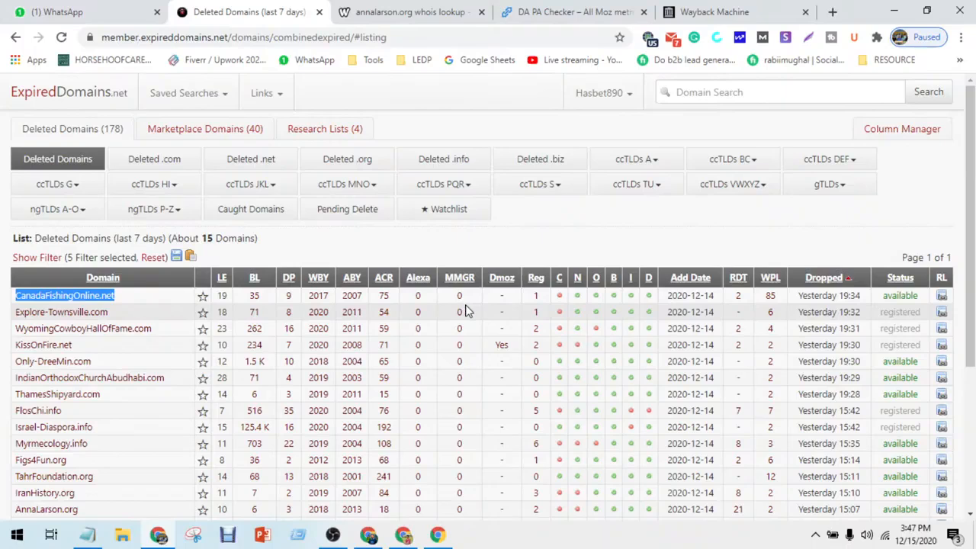
- Switch to the YouTube Studio live stream page and end the stream, confirming the prompt
{"action": "left_click", "coordinate": [369, 536]}
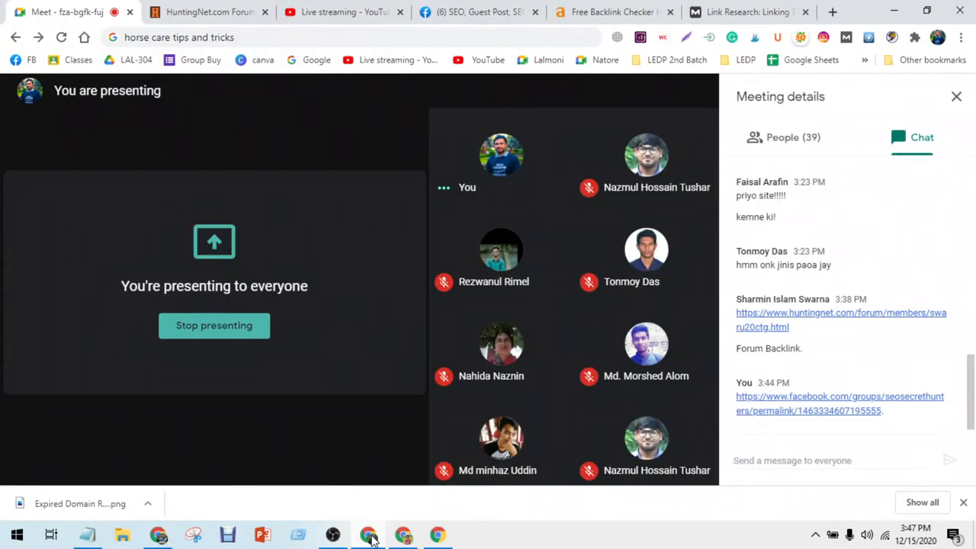
{"action": "left_click", "coordinate": [352, 8]}
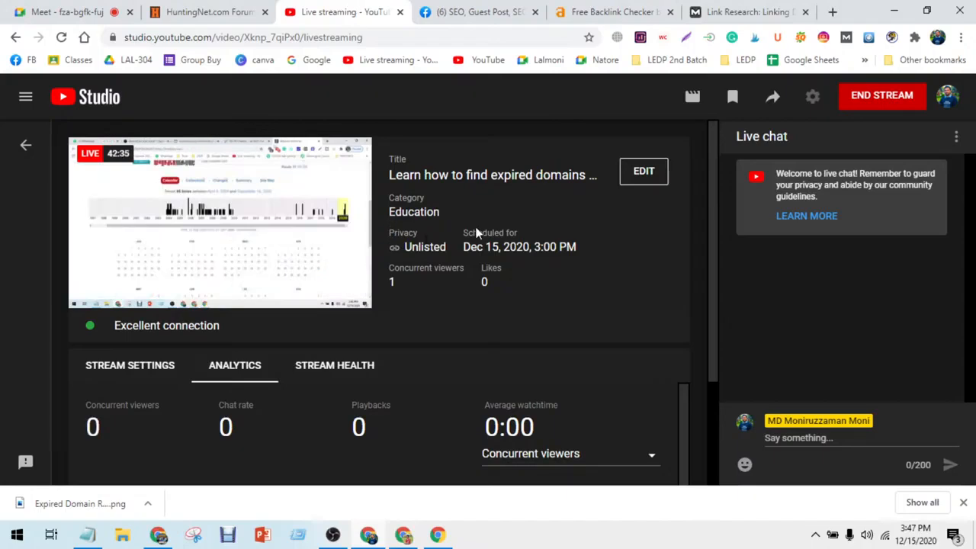
{"action": "left_click", "coordinate": [894, 110]}
{"action": "left_click", "coordinate": [614, 337]}
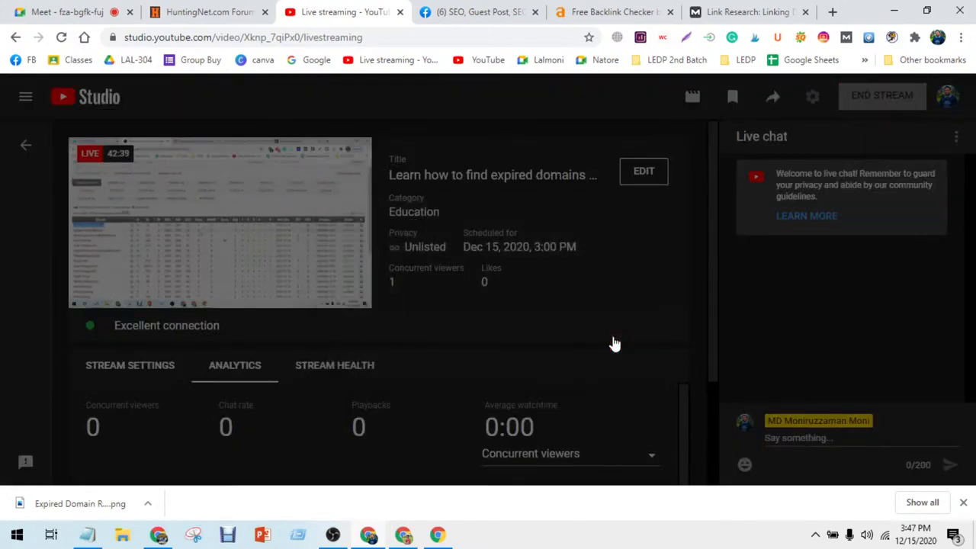